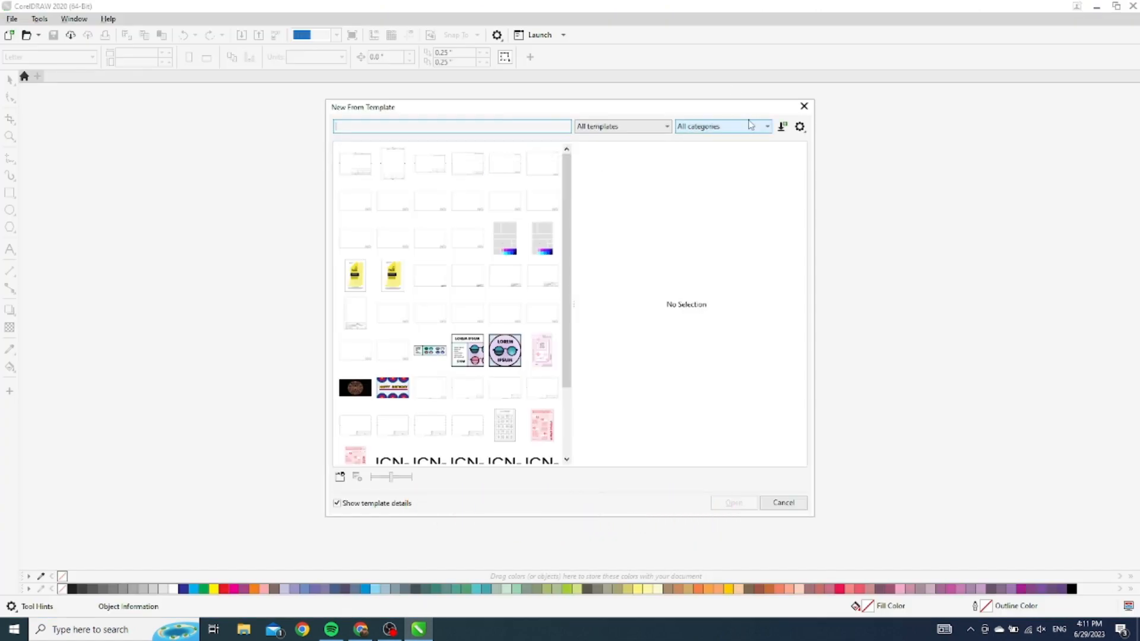
Create a new CMYK 'Visiting Card' document at Business Card size, 3.5 × 2.0 inches
{"action": "left_click", "coordinate": [804, 105]}
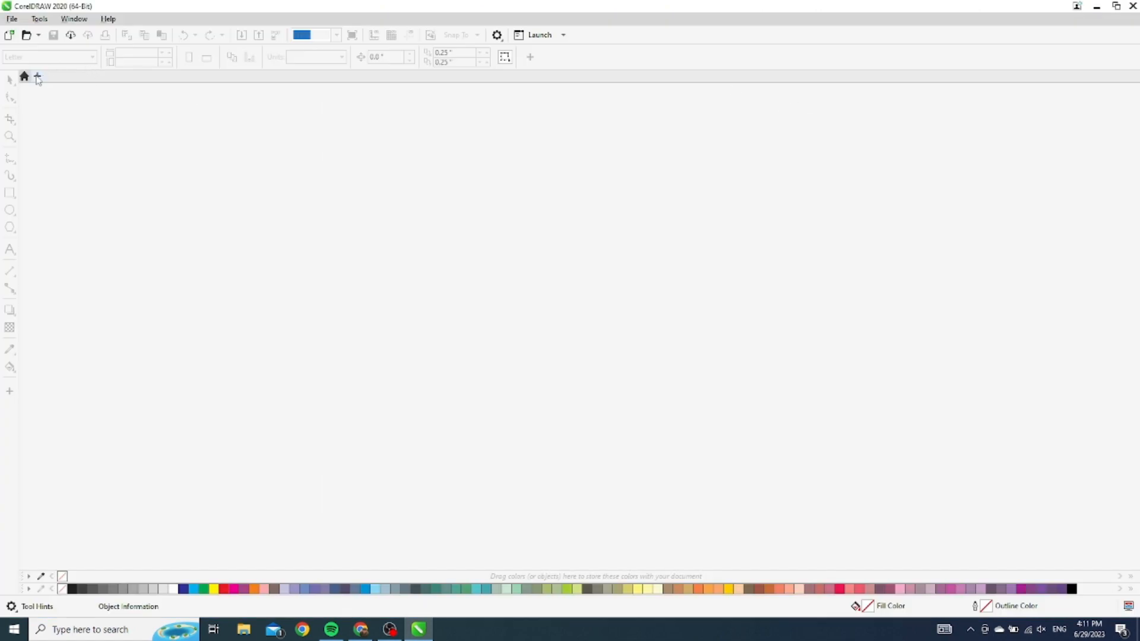
{"action": "left_click", "coordinate": [37, 76]}
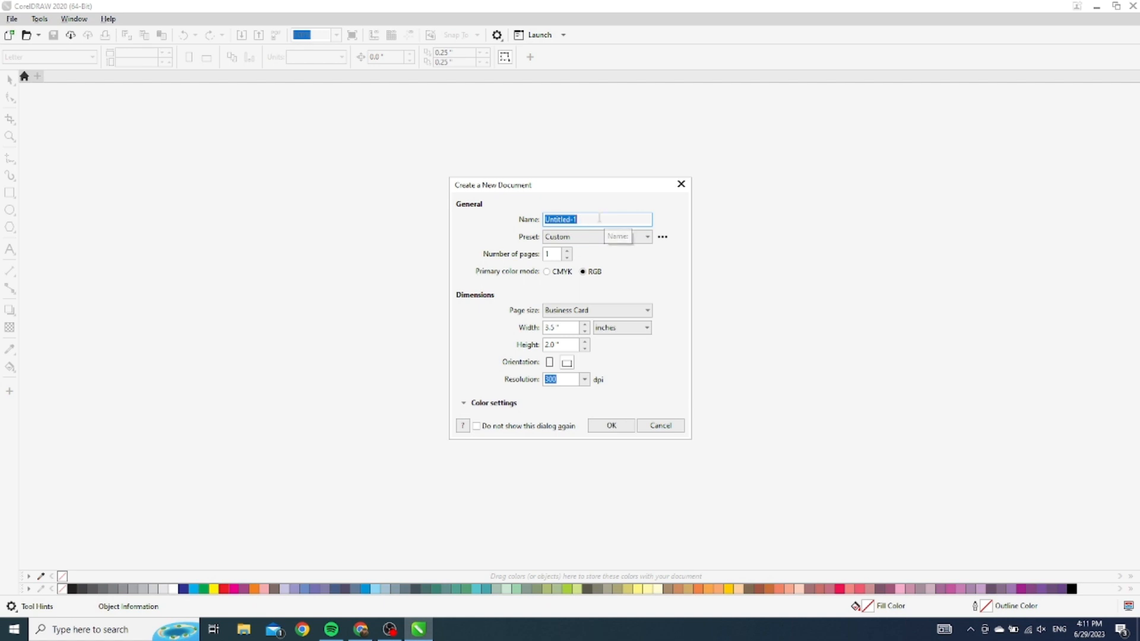
{"action": "type", "text": "Visiting Card"}
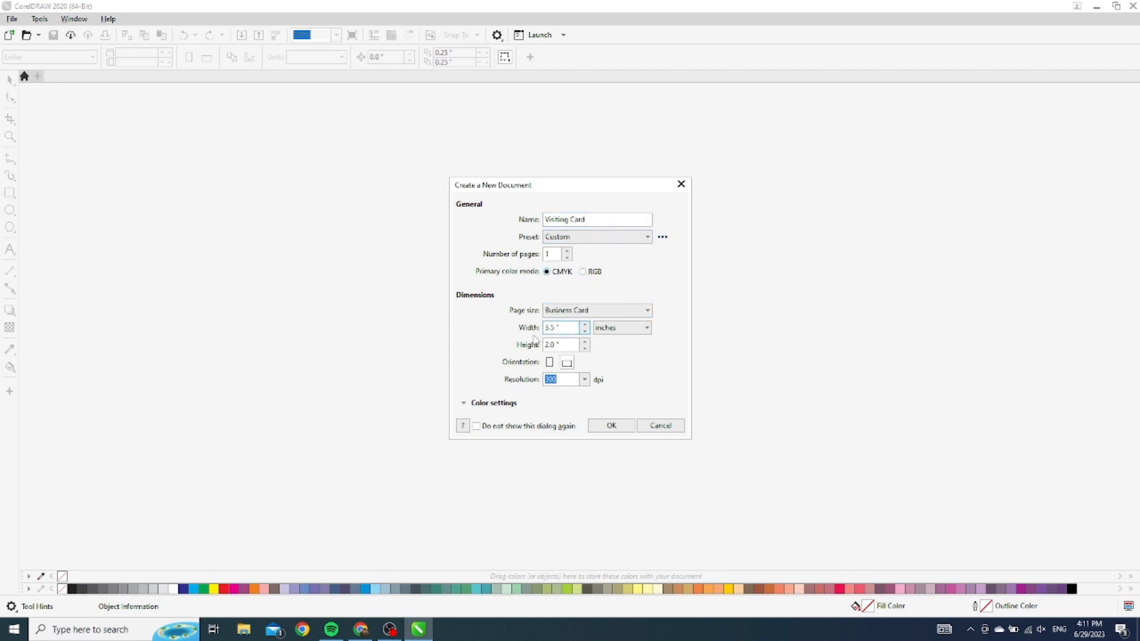
{"action": "left_click", "coordinate": [612, 426]}
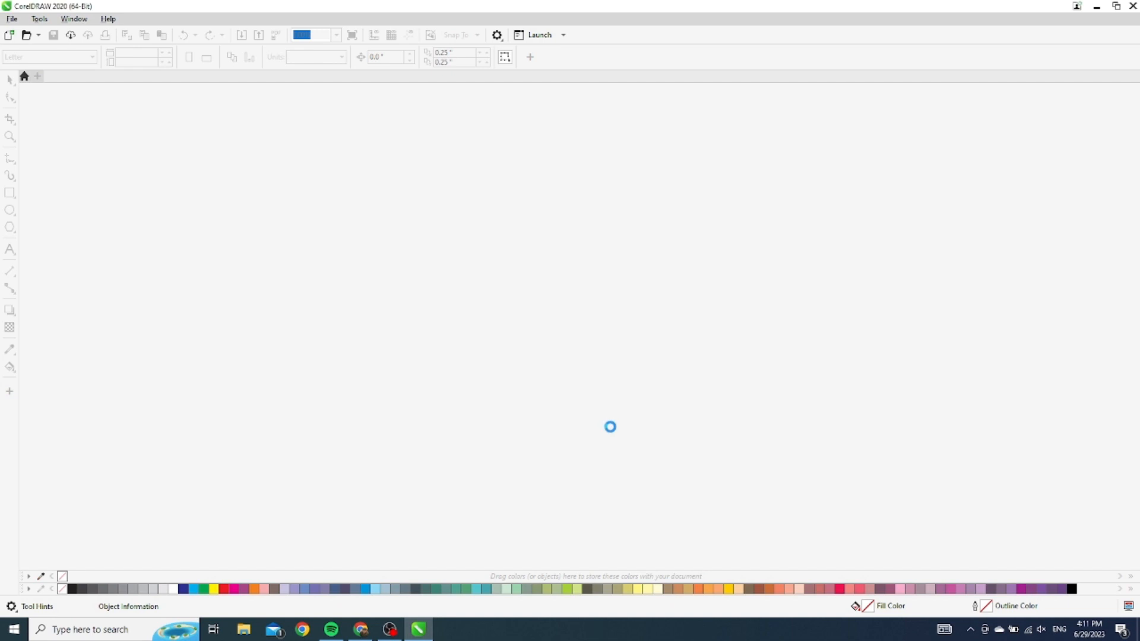
{"action": "left_click", "coordinate": [9, 193]}
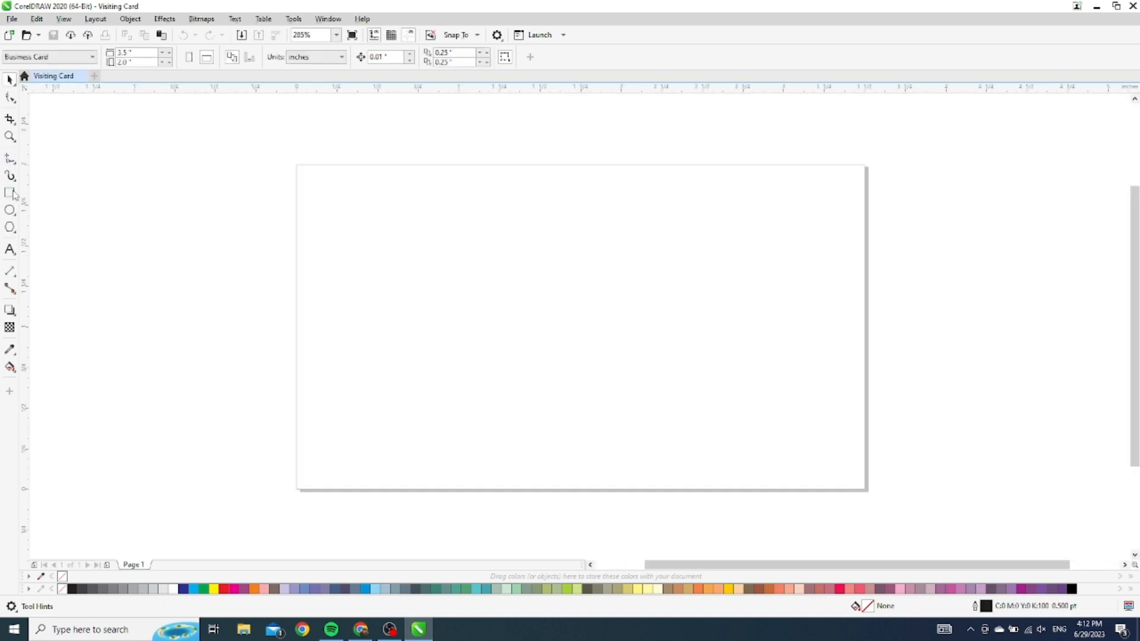
Draw a rectangle centered on the page and size it to 3.5 × 2.0 inches
{"action": "left_click_drag", "start_coordinate": [127, 157], "coordinate": [385, 349]}
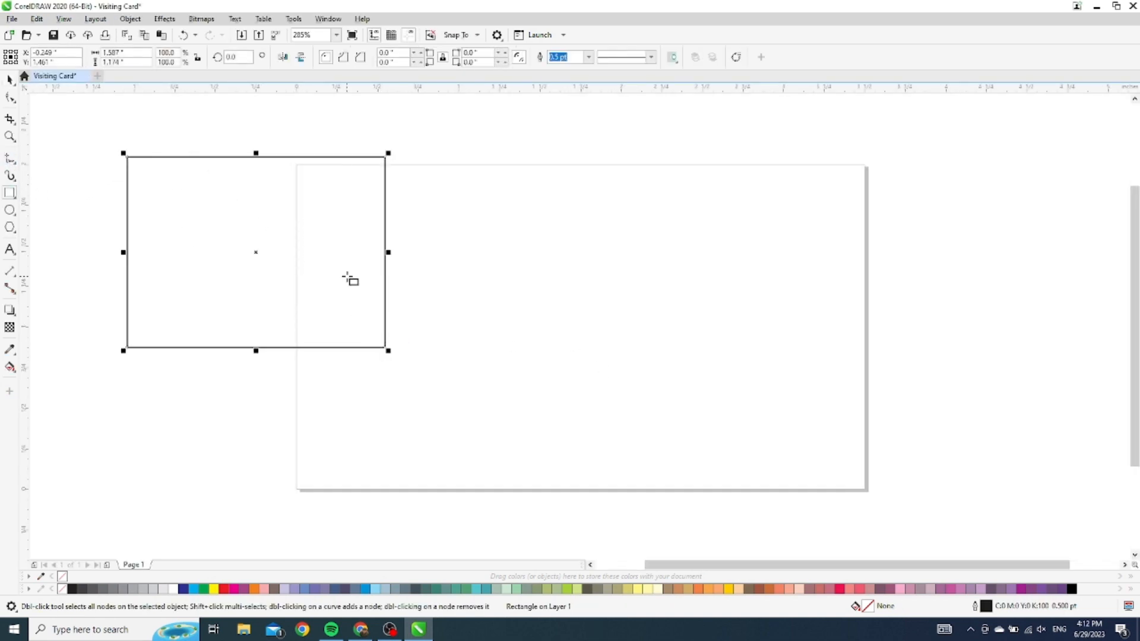
{"action": "key", "text": "p"}
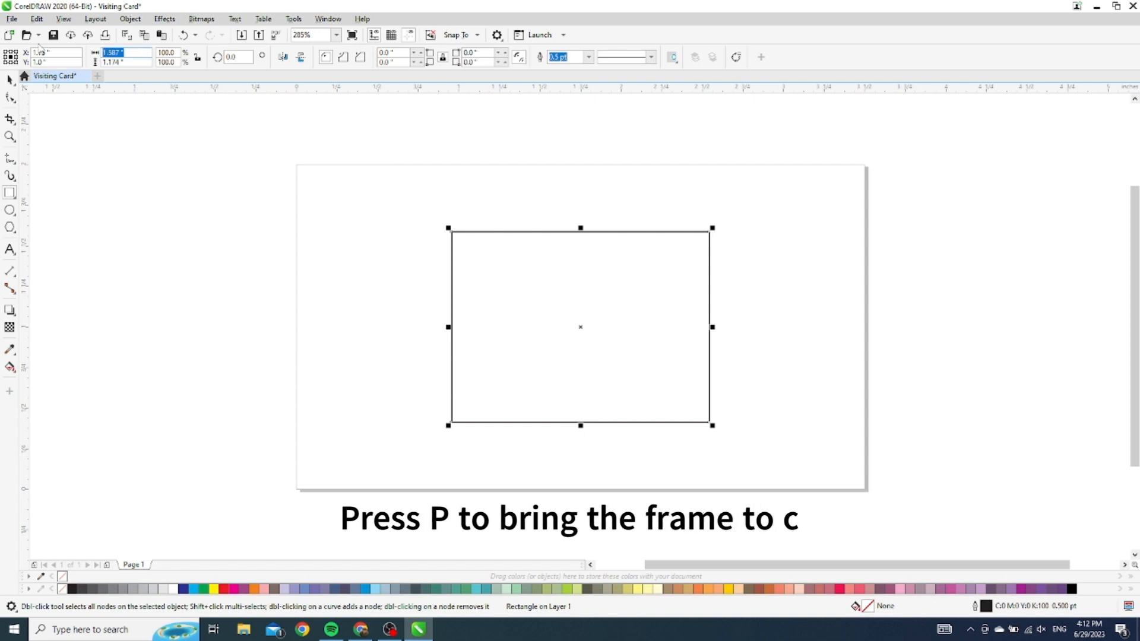
{"action": "type", "text": "3.5"}
{"action": "key", "text": "Tab"}
{"action": "type", "text": "2"}
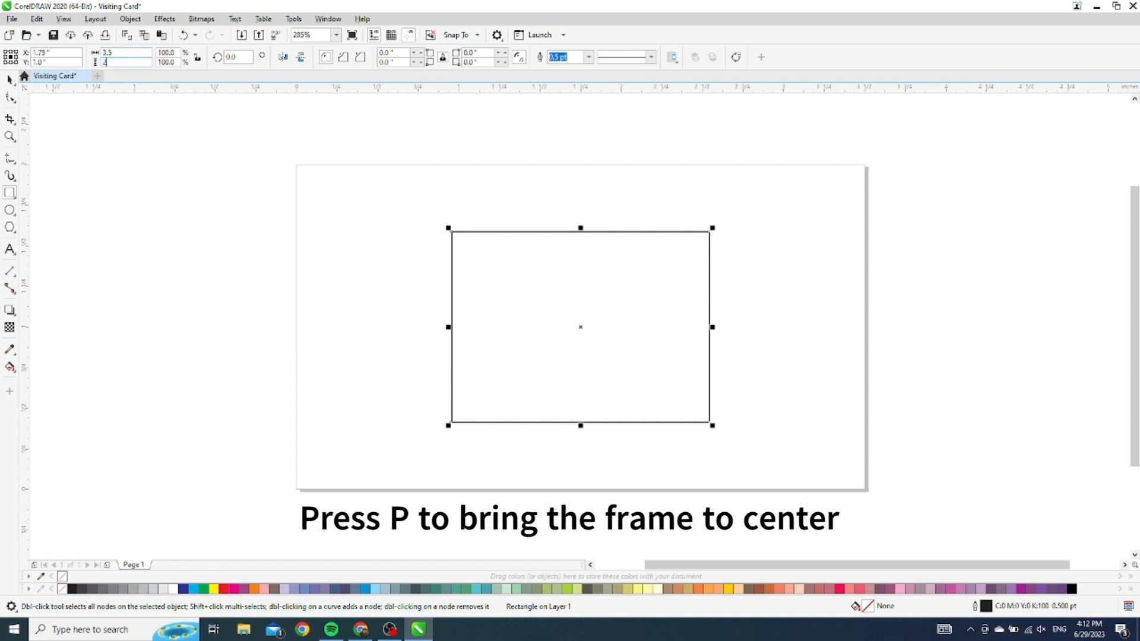
{"action": "key", "text": "Return"}
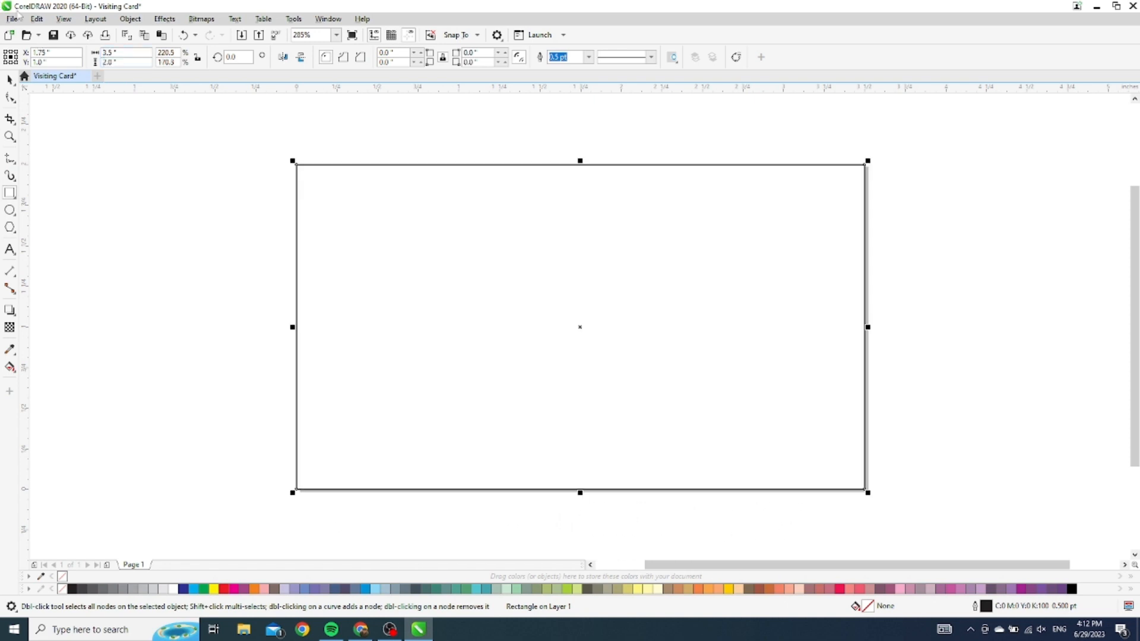
{"action": "left_click", "coordinate": [10, 79]}
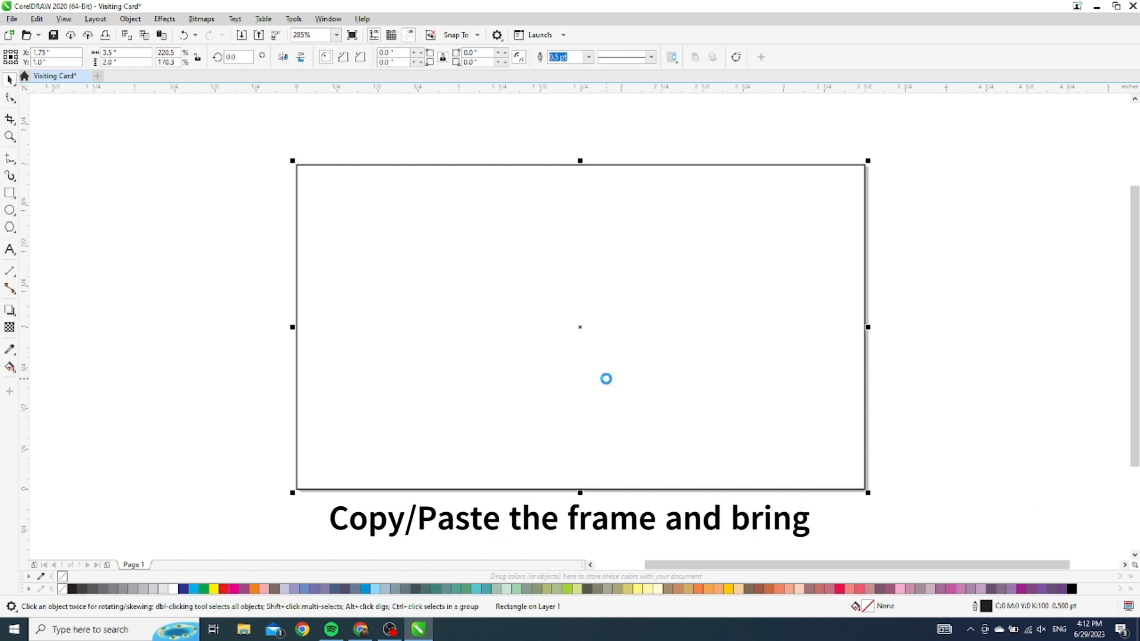
{"action": "left_click_drag", "start_coordinate": [301, 333], "coordinate": [554, 331]}
{"action": "key", "text": "ctrl+z"}
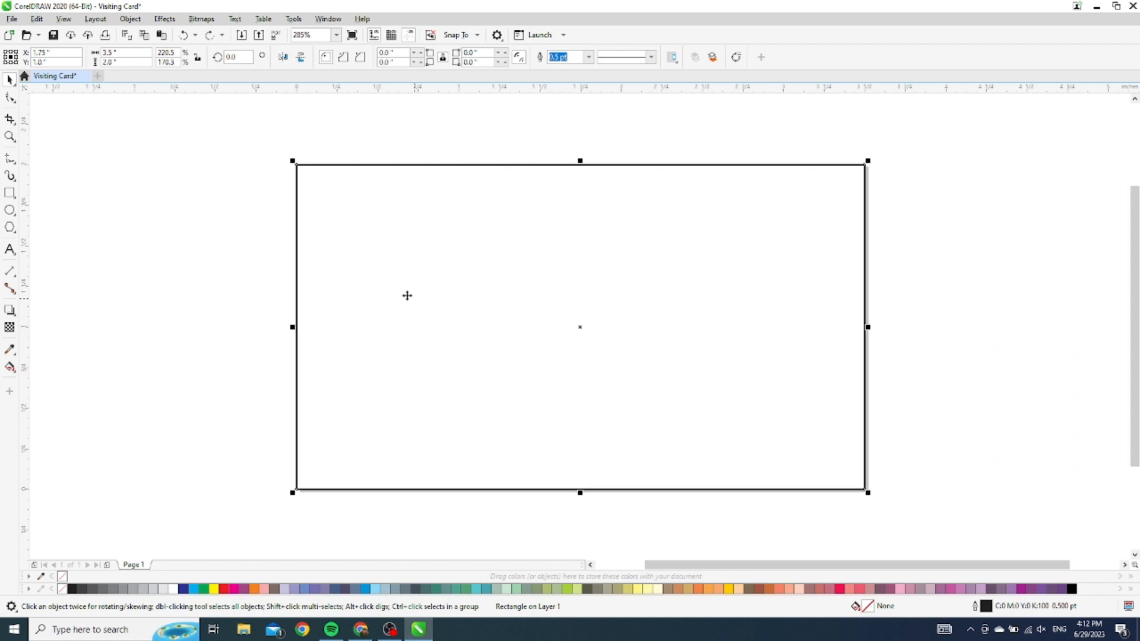
Narrow the rectangle to the card's right part and convert it to curves
{"action": "left_click_drag", "start_coordinate": [292, 327], "coordinate": [596, 348]}
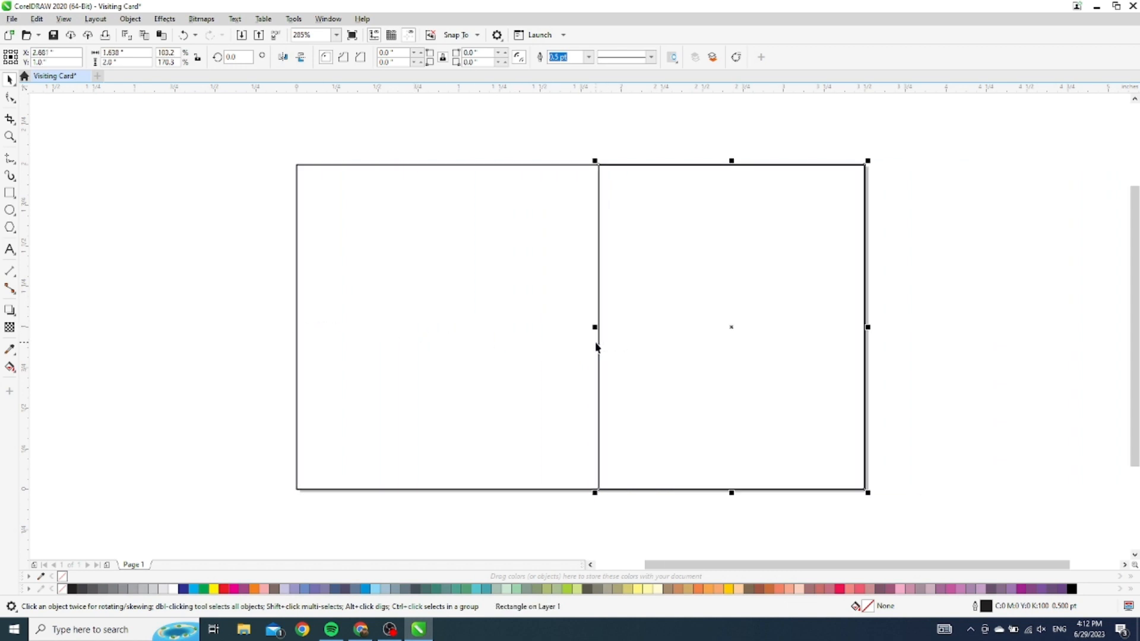
{"action": "right_click", "coordinate": [723, 315]}
{"action": "left_click", "coordinate": [760, 290]}
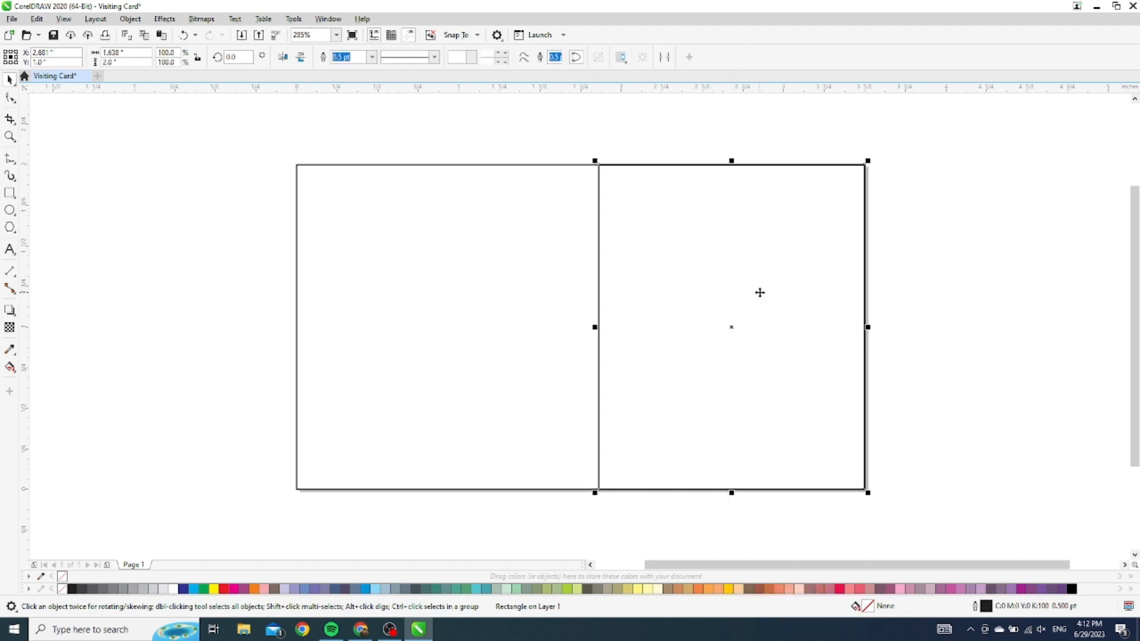
Bend the panel's left edge into an S-curve by dragging its control handles
{"action": "key", "text": "F10"}
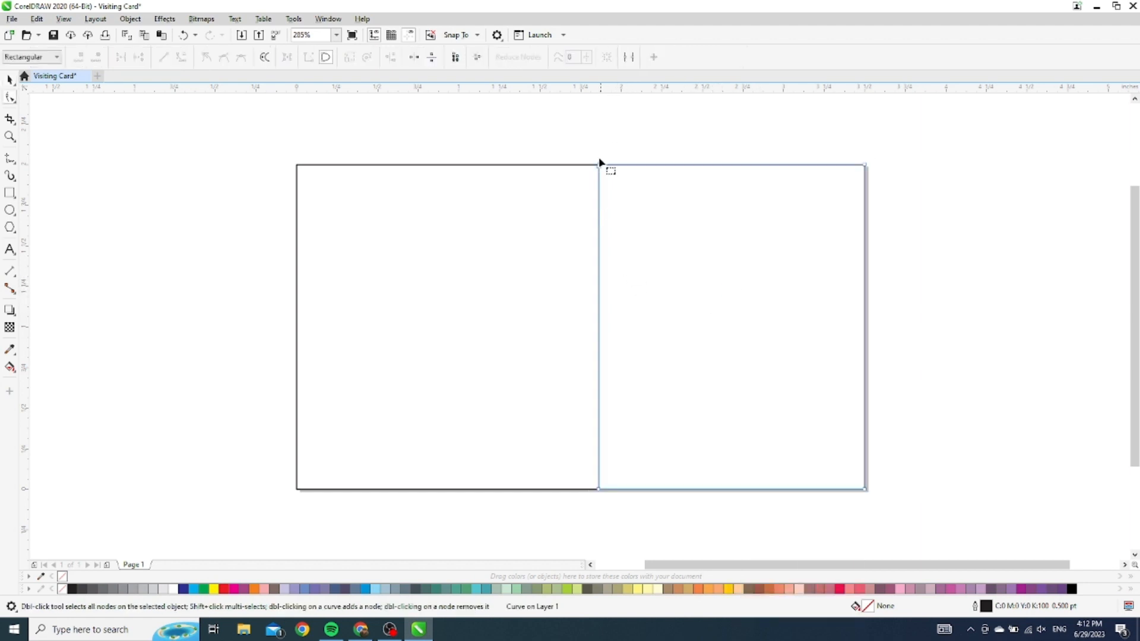
{"action": "left_click", "coordinate": [598, 165]}
{"action": "left_click", "coordinate": [182, 57]}
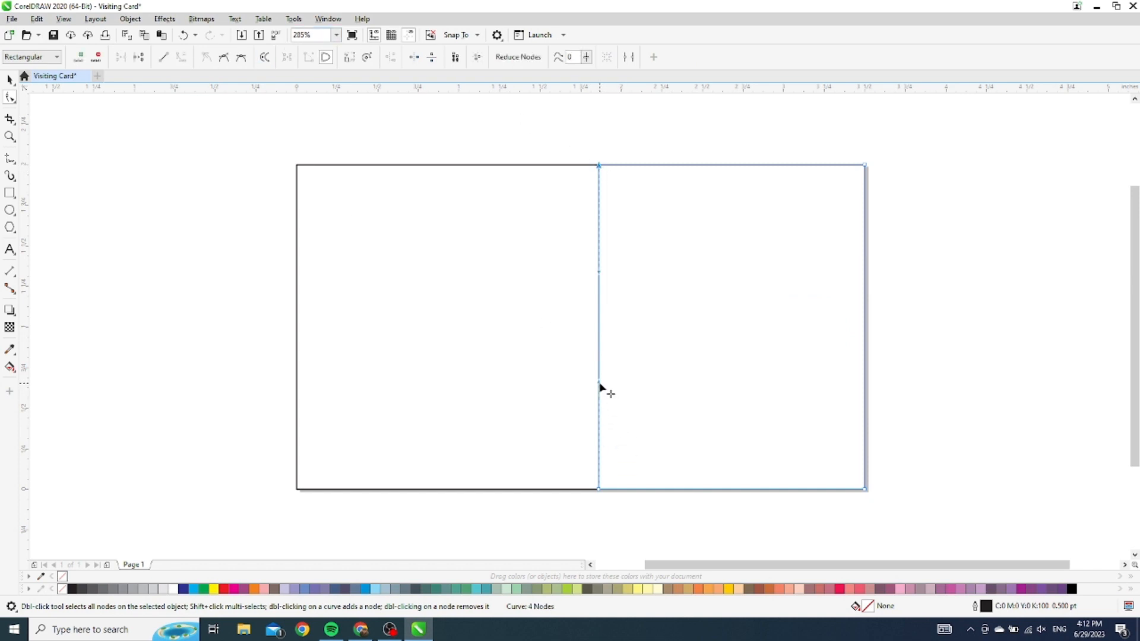
{"action": "left_click_drag", "start_coordinate": [601, 384], "coordinate": [508, 385]}
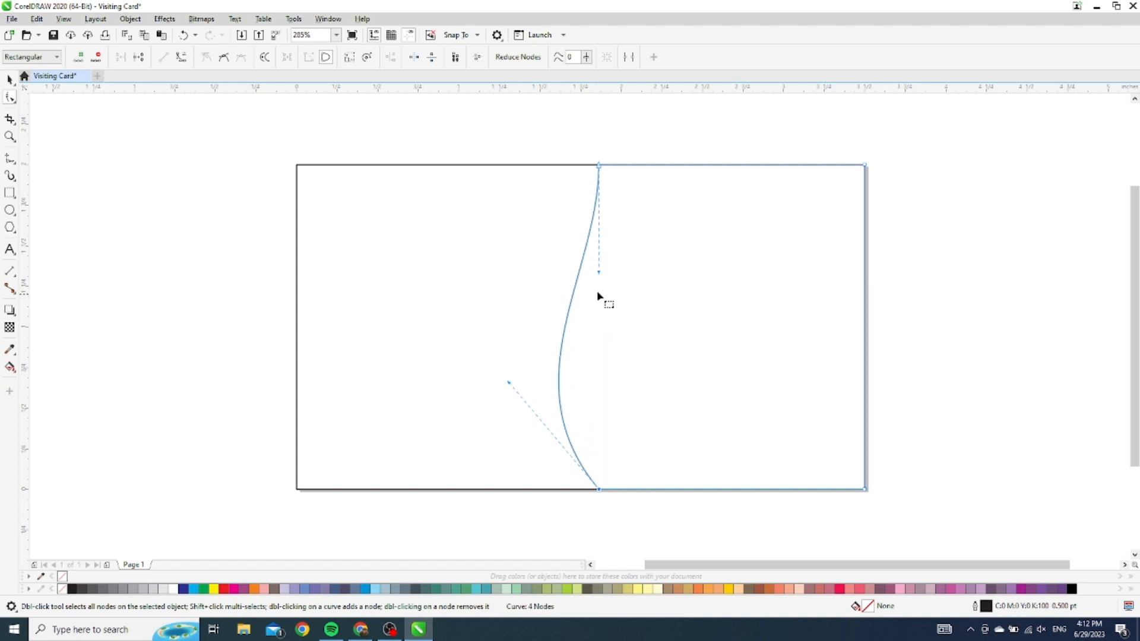
{"action": "left_click_drag", "start_coordinate": [599, 274], "coordinate": [685, 297]}
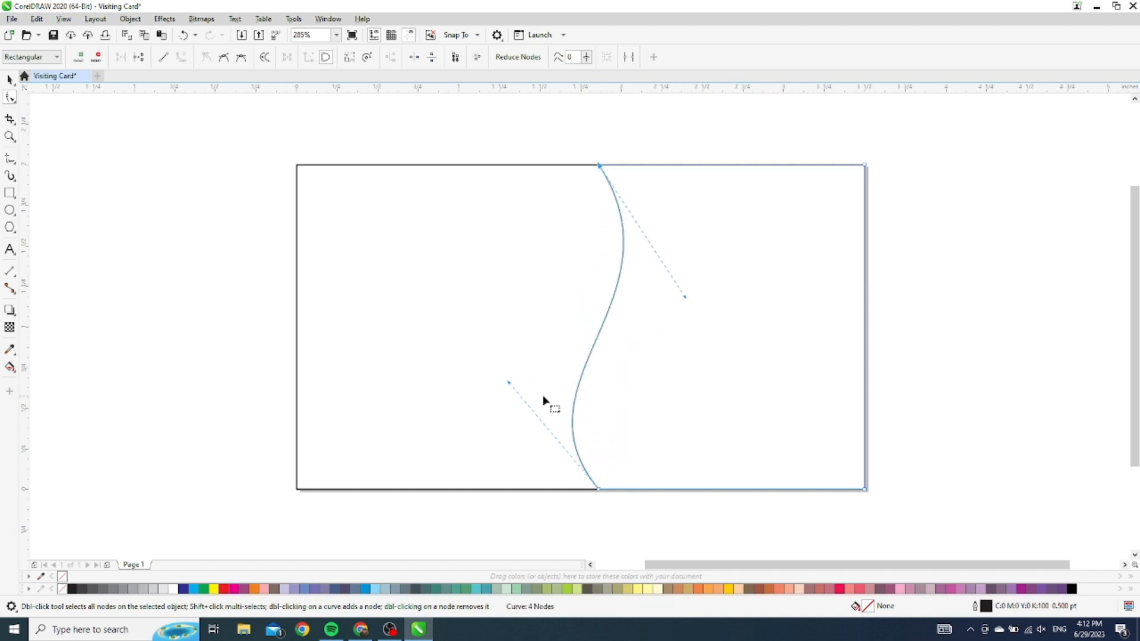
{"action": "left_click", "coordinate": [10, 79]}
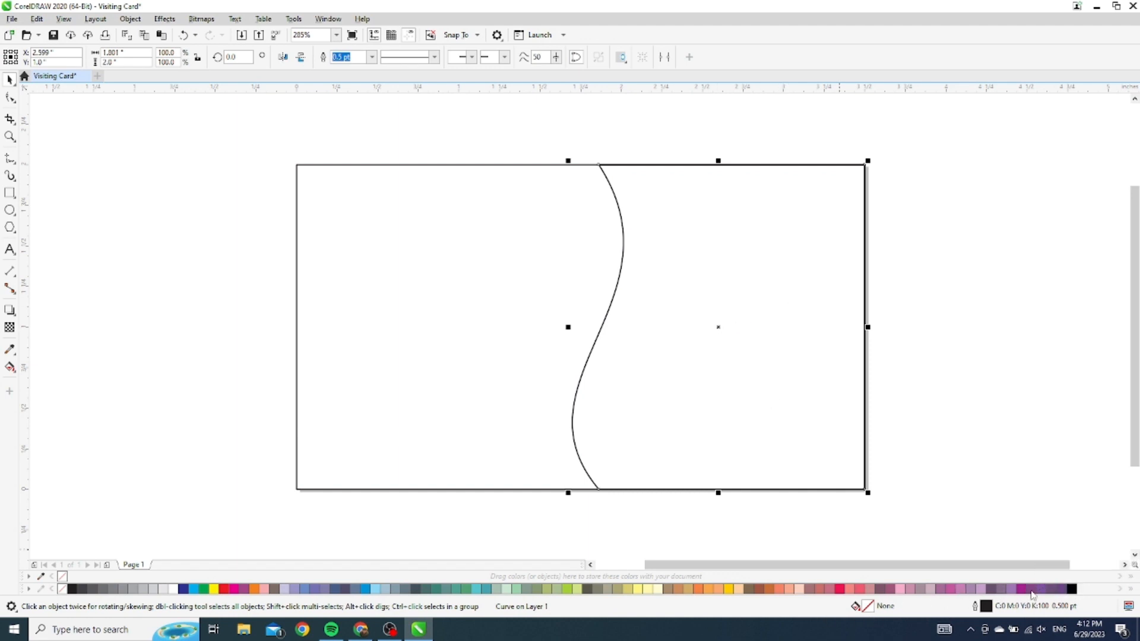
Fill the S-curved right panel with dark purple C88 M100 Y6 K47
{"action": "left_click", "coordinate": [1063, 589]}
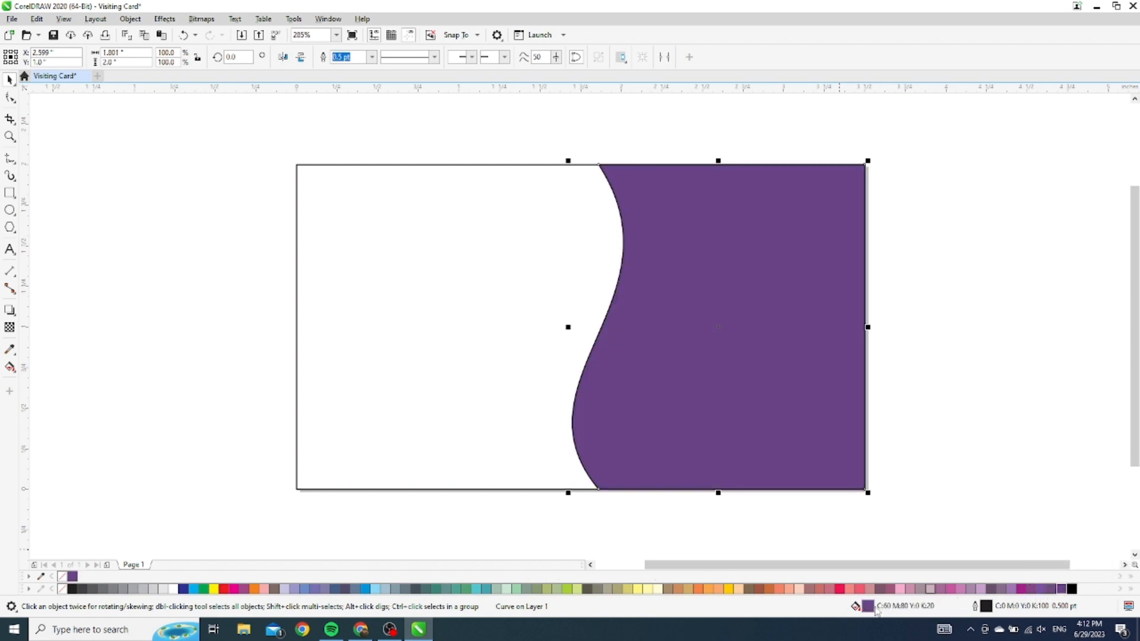
{"action": "double_click", "coordinate": [896, 601]}
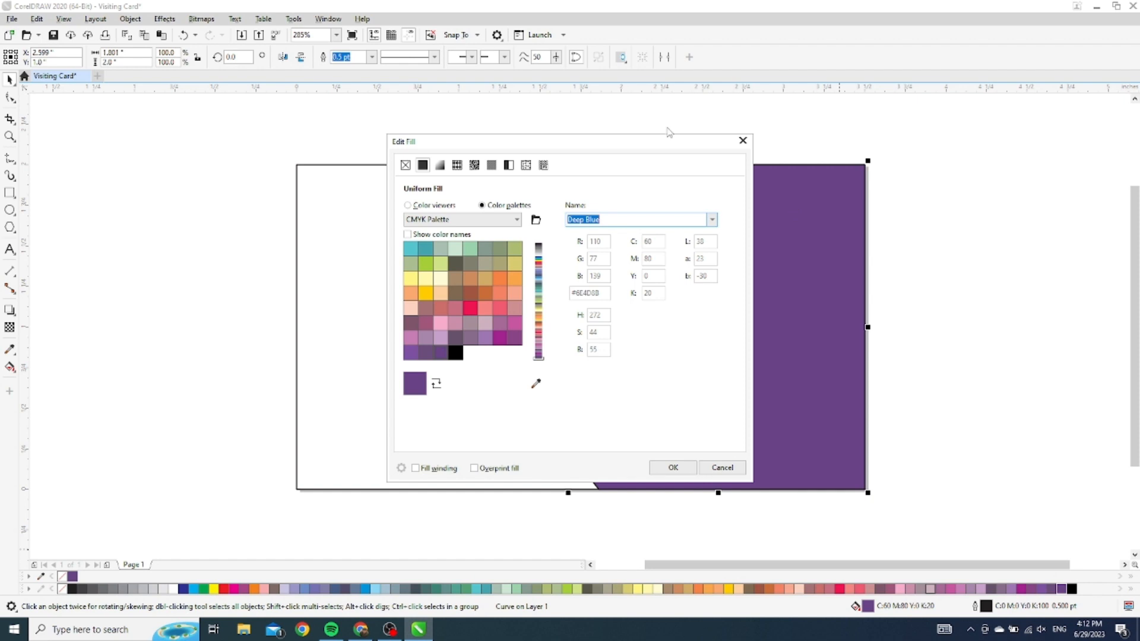
{"action": "left_click_drag", "start_coordinate": [654, 146], "coordinate": [995, 147]}
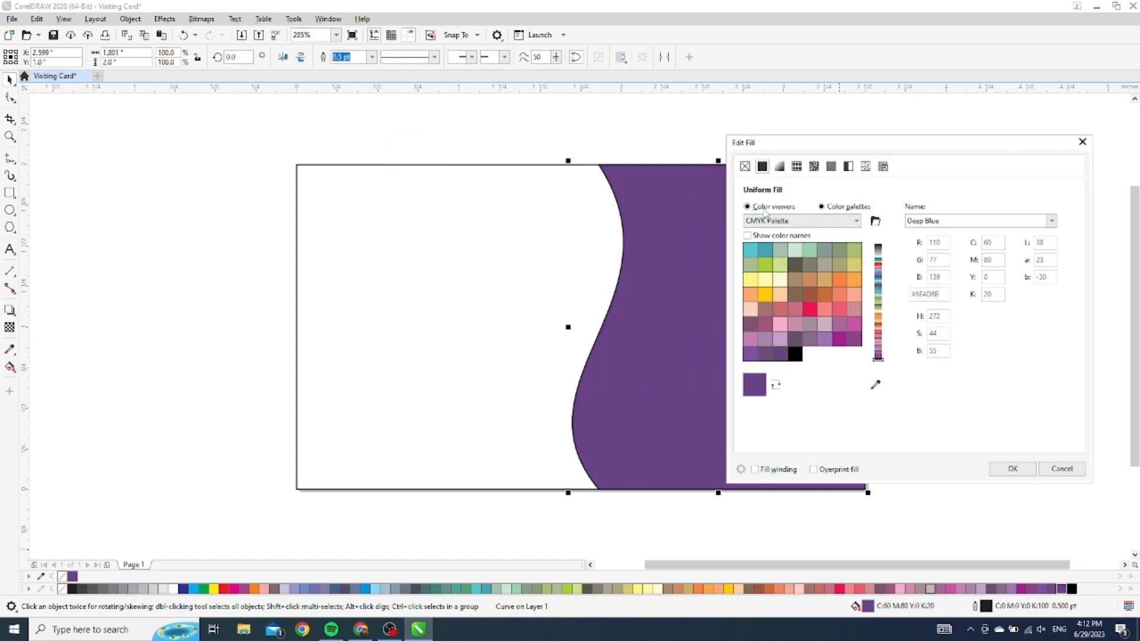
{"action": "left_click", "coordinate": [748, 206]}
{"action": "left_click_drag", "start_coordinate": [853, 308], "coordinate": [877, 312]}
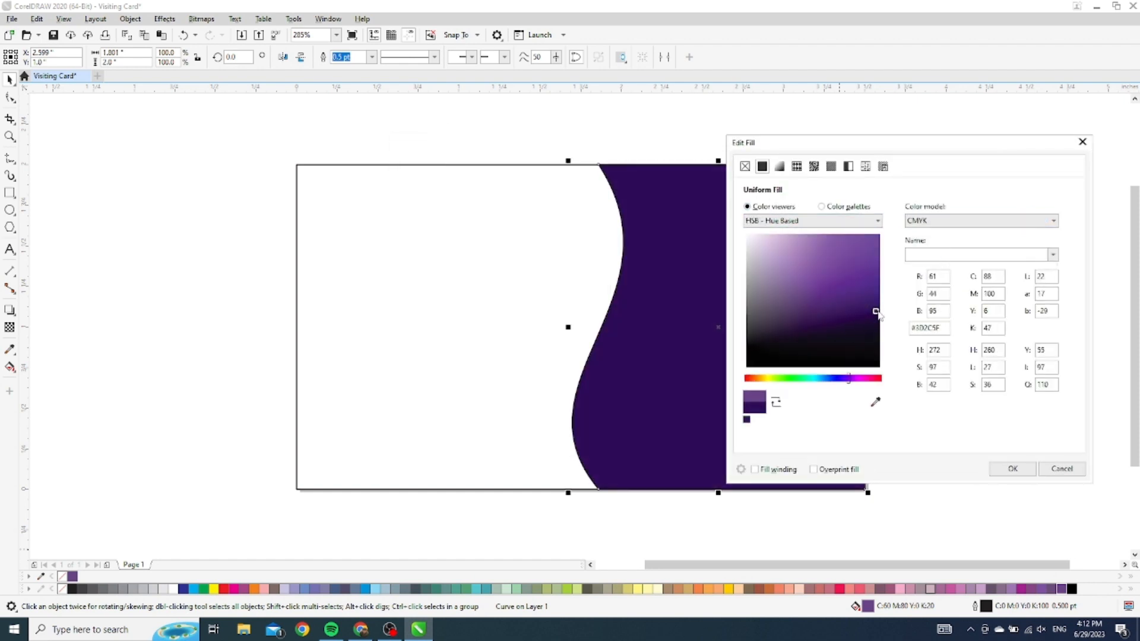
{"action": "left_click", "coordinate": [1014, 470]}
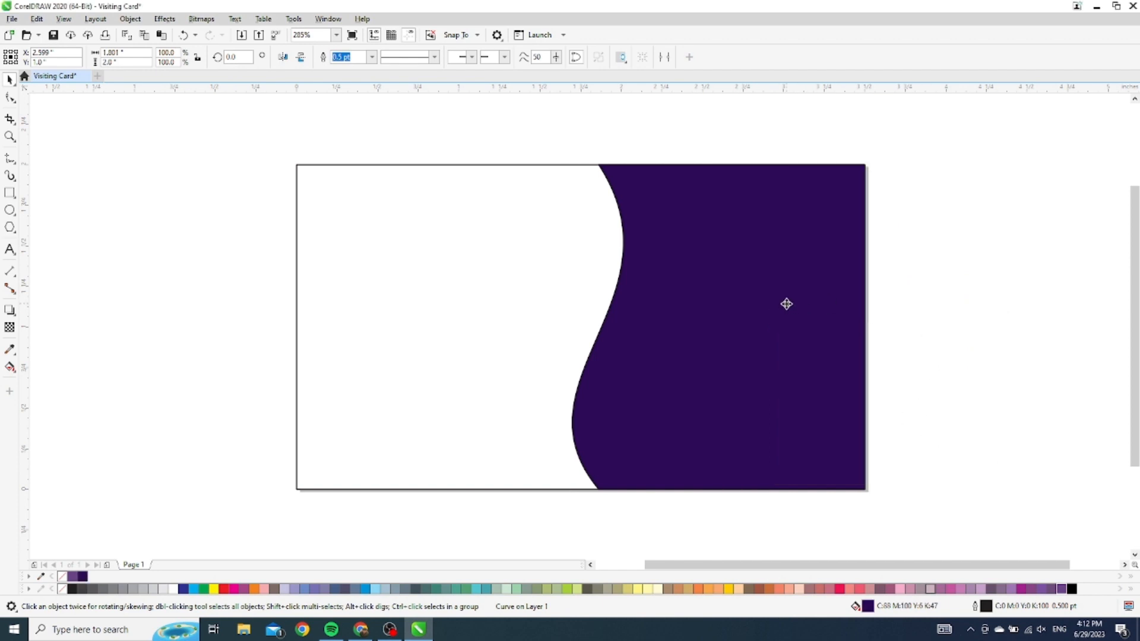
{"action": "left_click", "coordinate": [977, 234]}
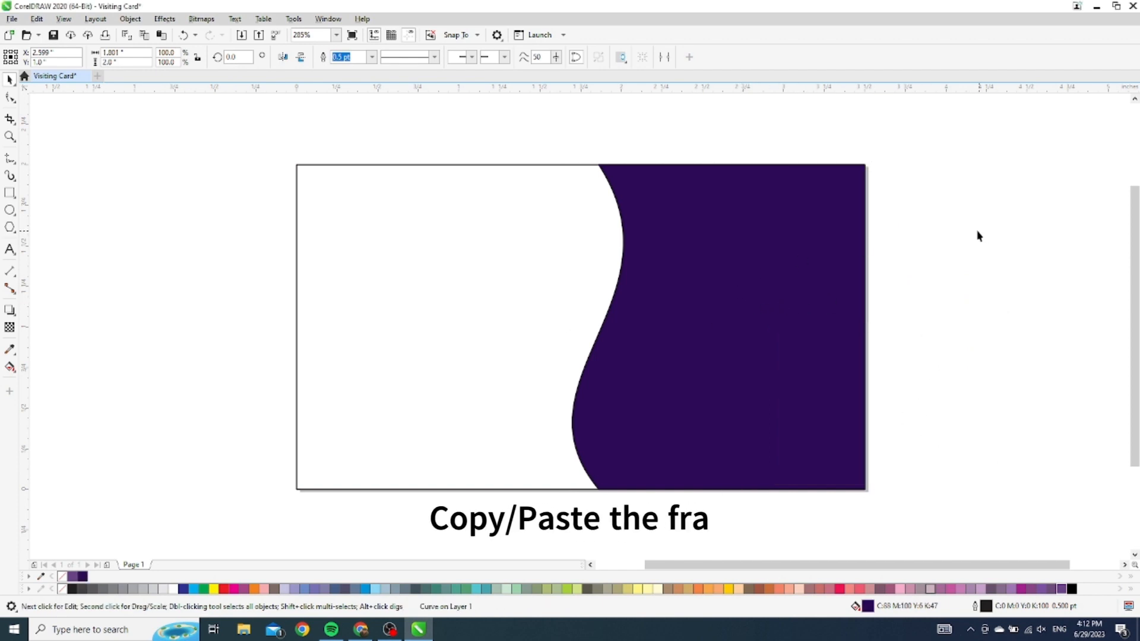
Duplicate the purple panel as an outline-free white copy, nudged right and brought in front
{"action": "left_click", "coordinate": [777, 222]}
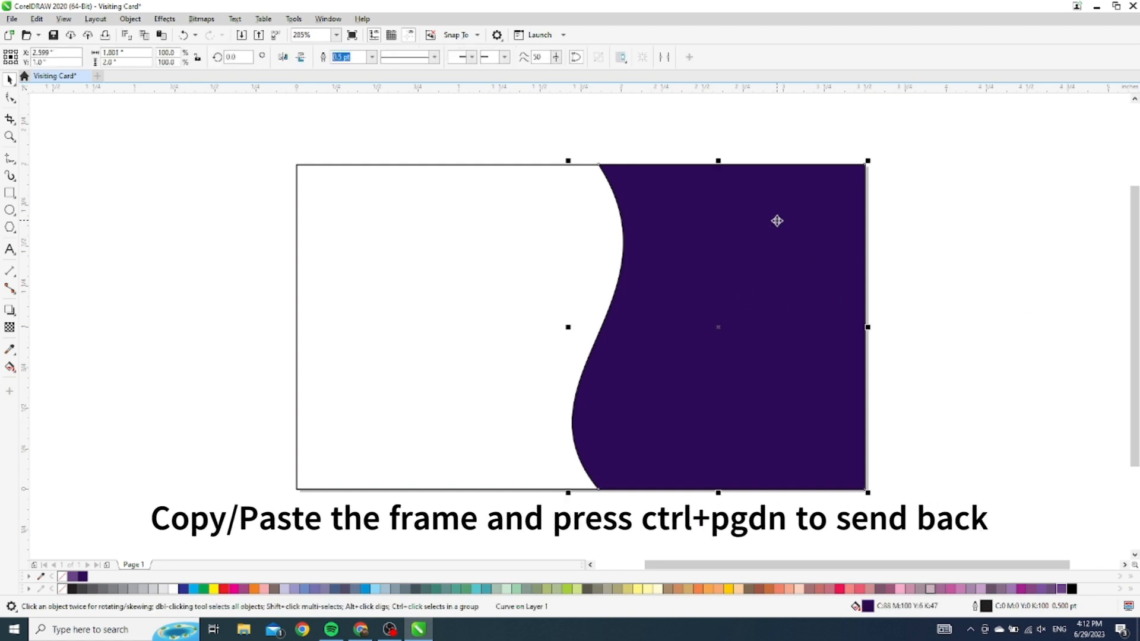
{"action": "right_click", "coordinate": [777, 222]}
{"action": "left_click", "coordinate": [820, 273]}
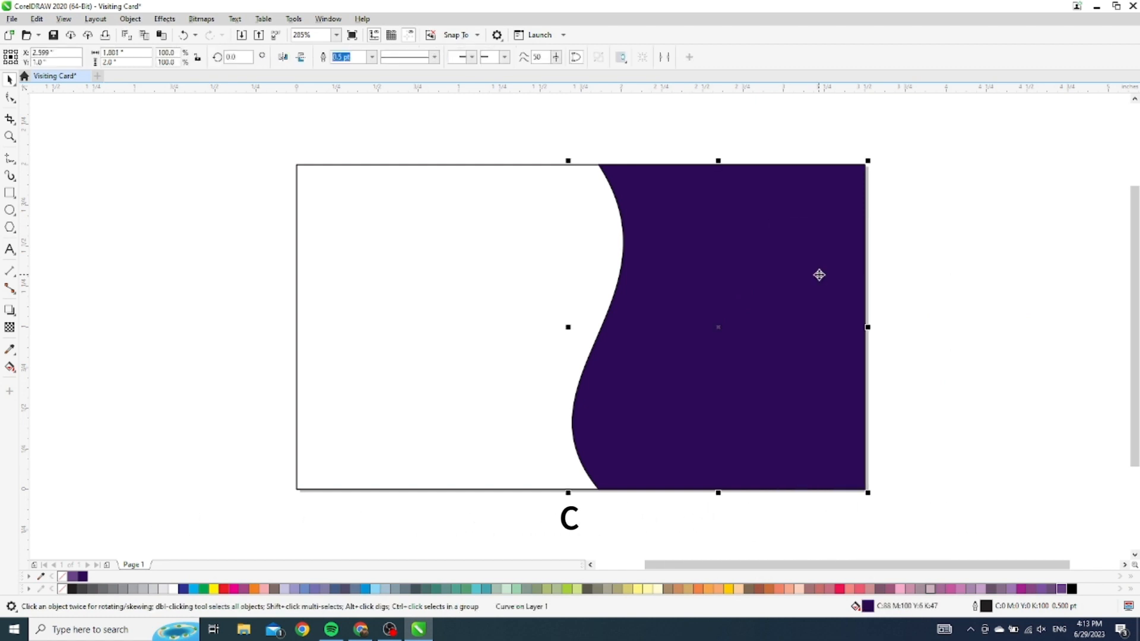
{"action": "key", "text": "ctrl+v"}
{"action": "key", "text": "Left"}
{"action": "key", "text": "Left"}
{"action": "key", "text": "Left"}
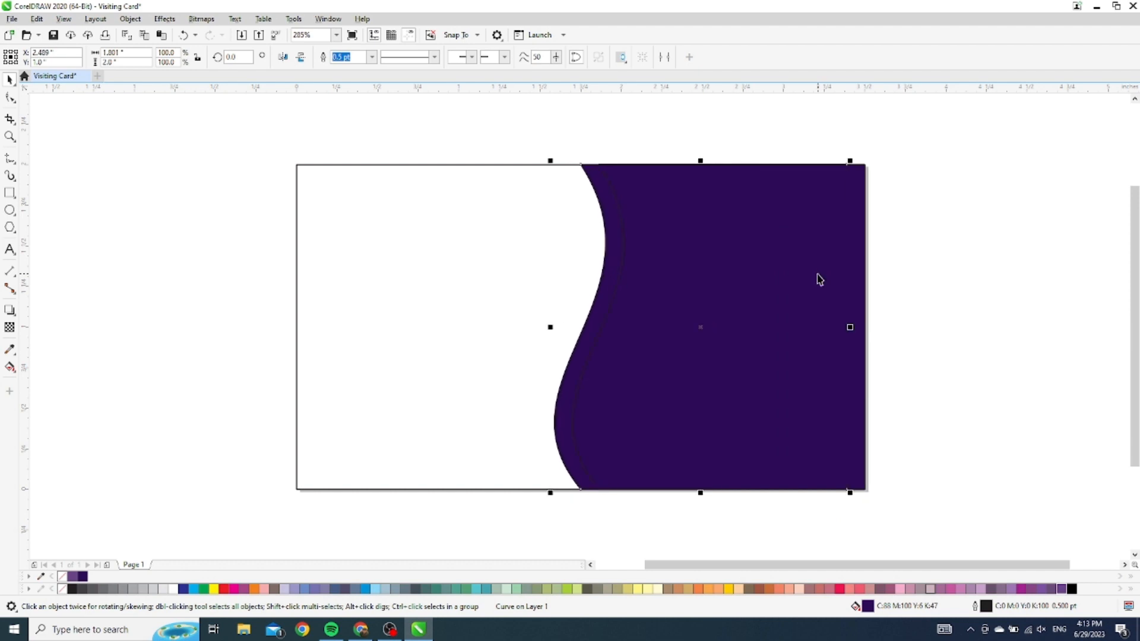
{"action": "left_click", "coordinate": [173, 589]}
{"action": "key", "text": "Right"}
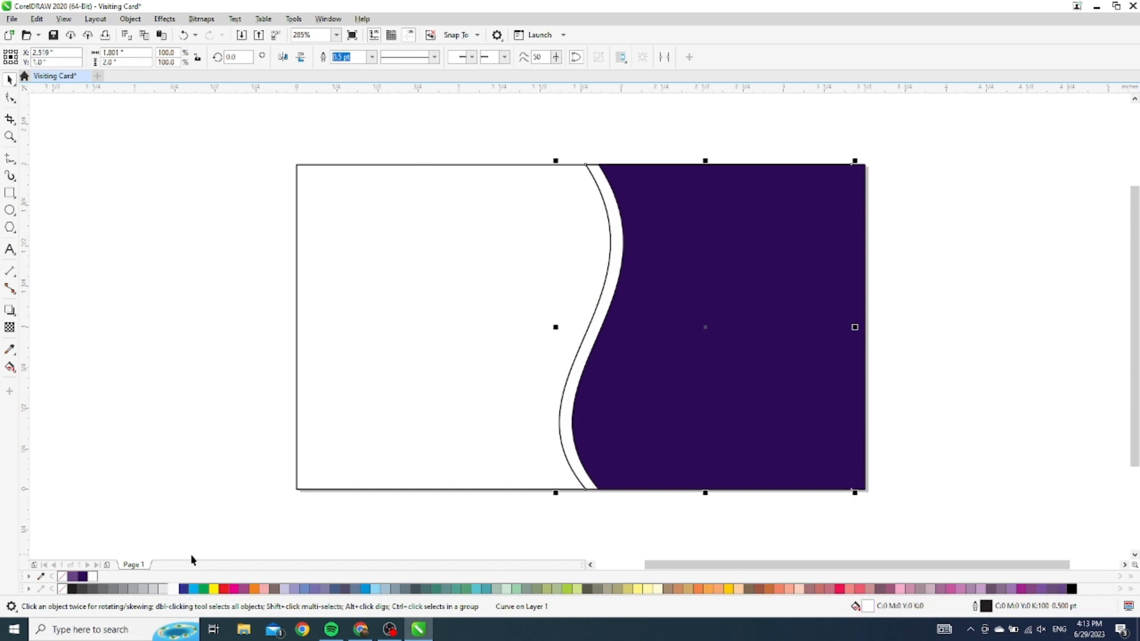
{"action": "key", "text": "Right"}
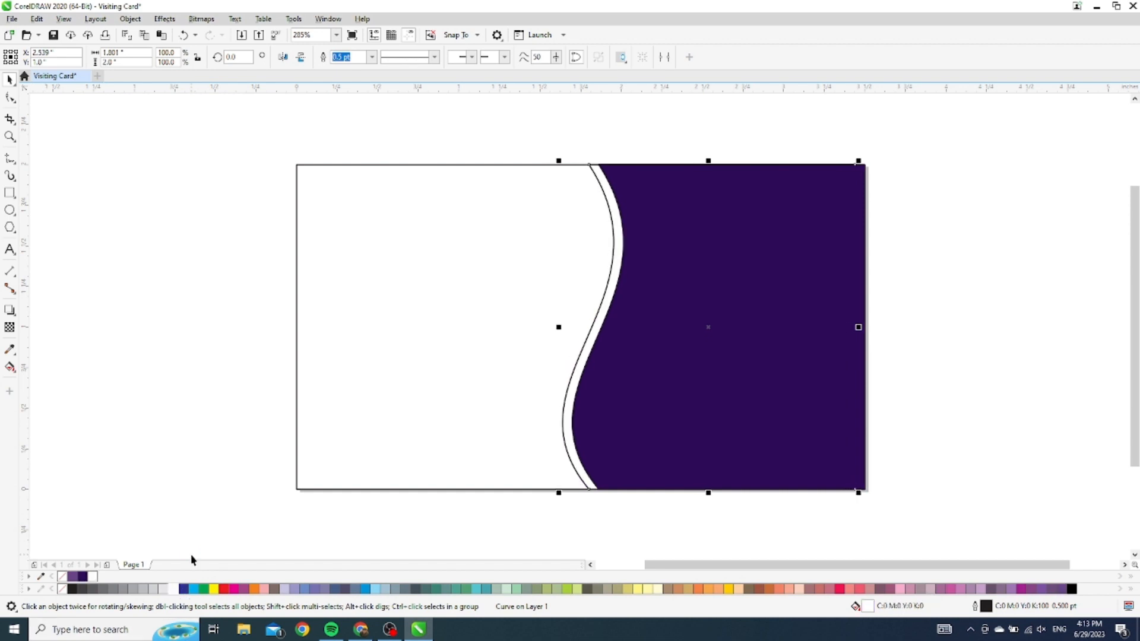
{"action": "left_click", "coordinate": [372, 57]}
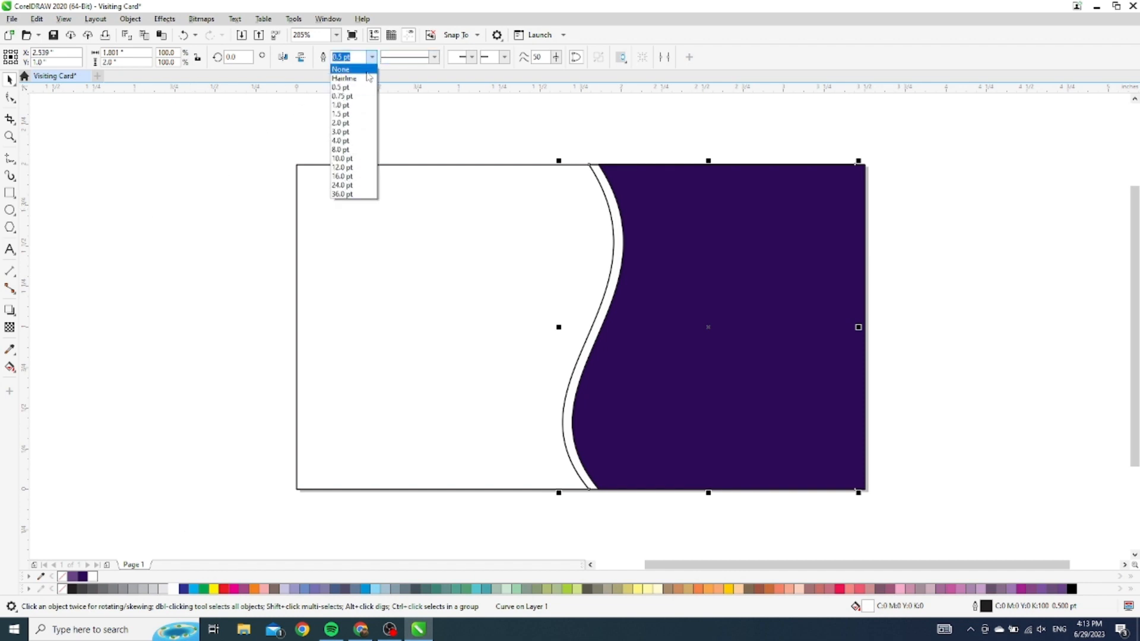
{"action": "left_click", "coordinate": [372, 74]}
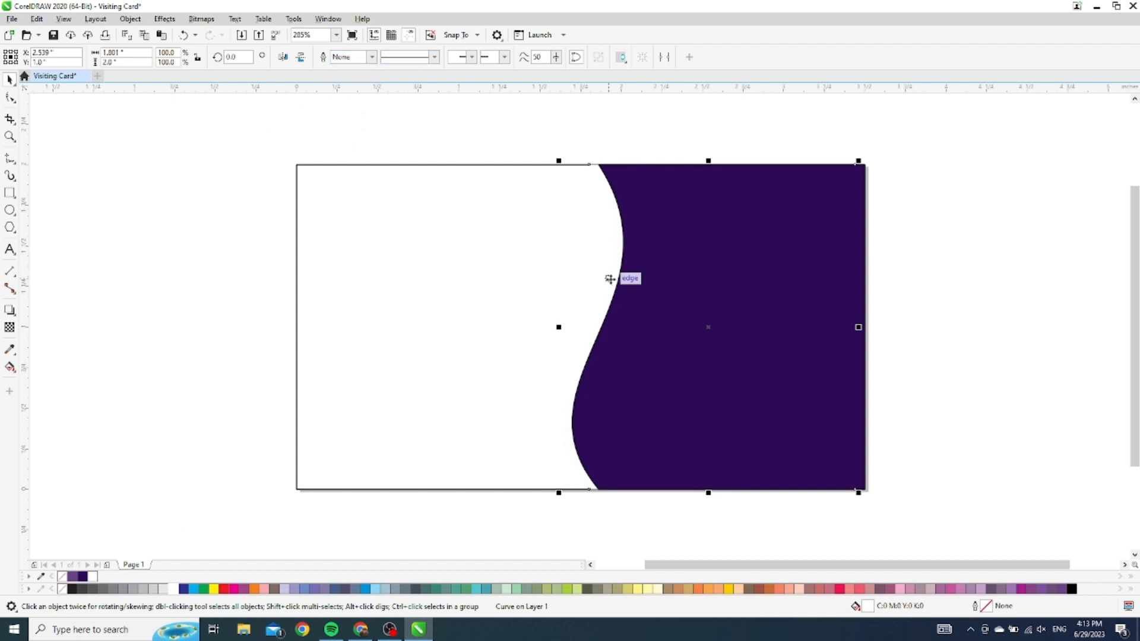
{"action": "key", "text": "shift+Page_Up"}
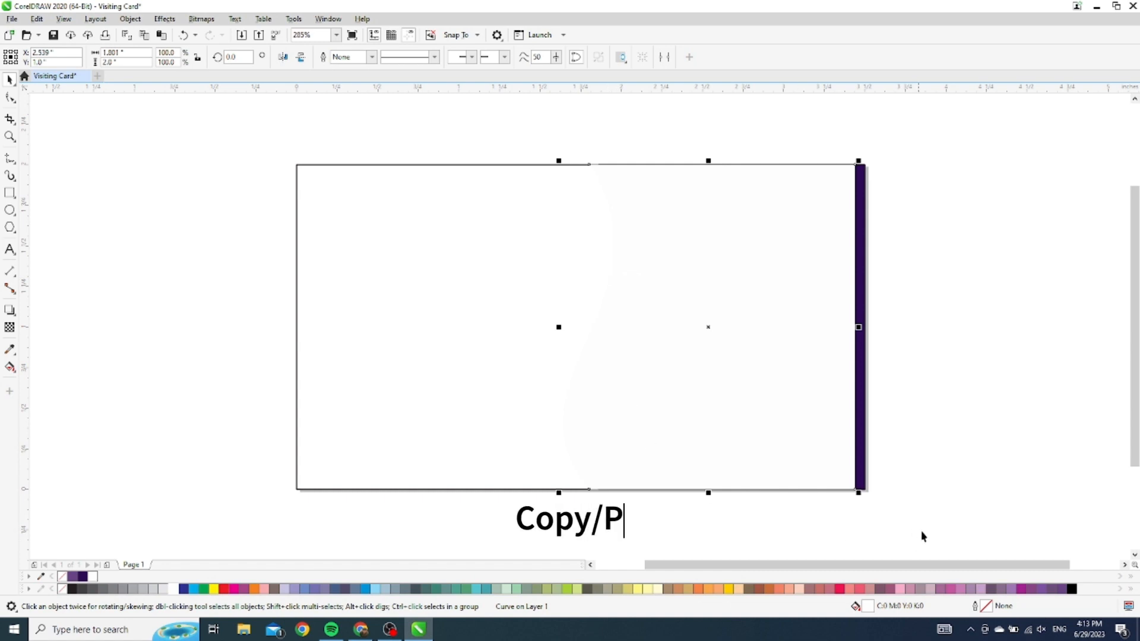
Fill a curve copy dark purple, send it back one layer, and remove all three shapes' outlines
{"action": "left_click", "coordinate": [82, 577]}
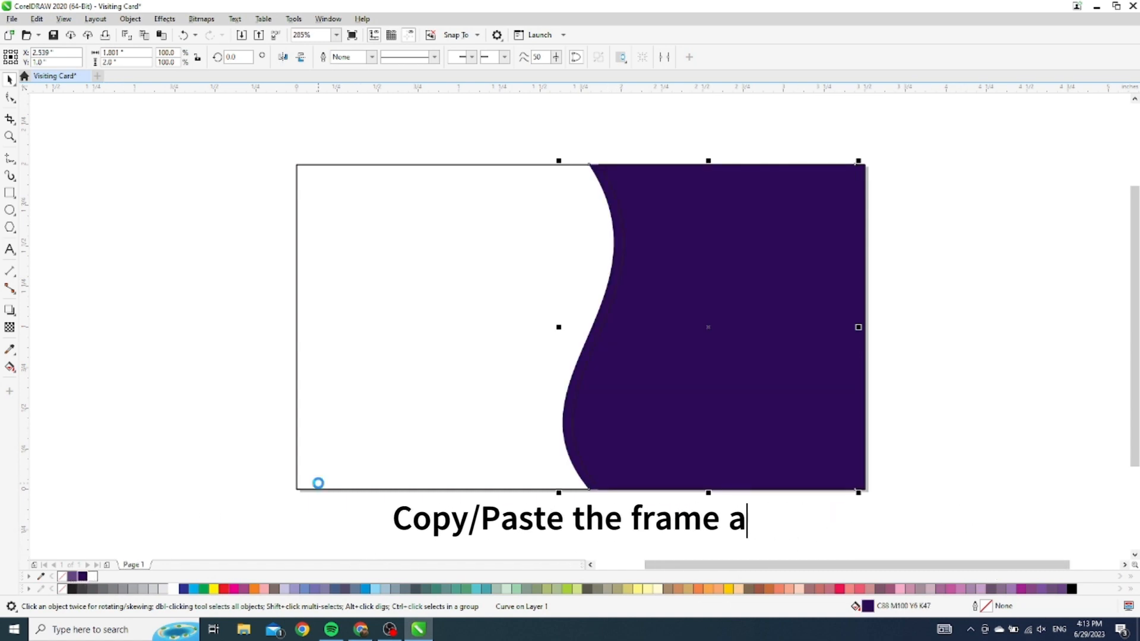
{"action": "key", "text": "ctrl+Page_Down"}
{"action": "key", "text": "Left"}
{"action": "key", "text": "Left"}
{"action": "key", "text": "Left"}
{"action": "key", "text": "Left"}
{"action": "key", "text": "Left"}
{"action": "key", "text": "Left"}
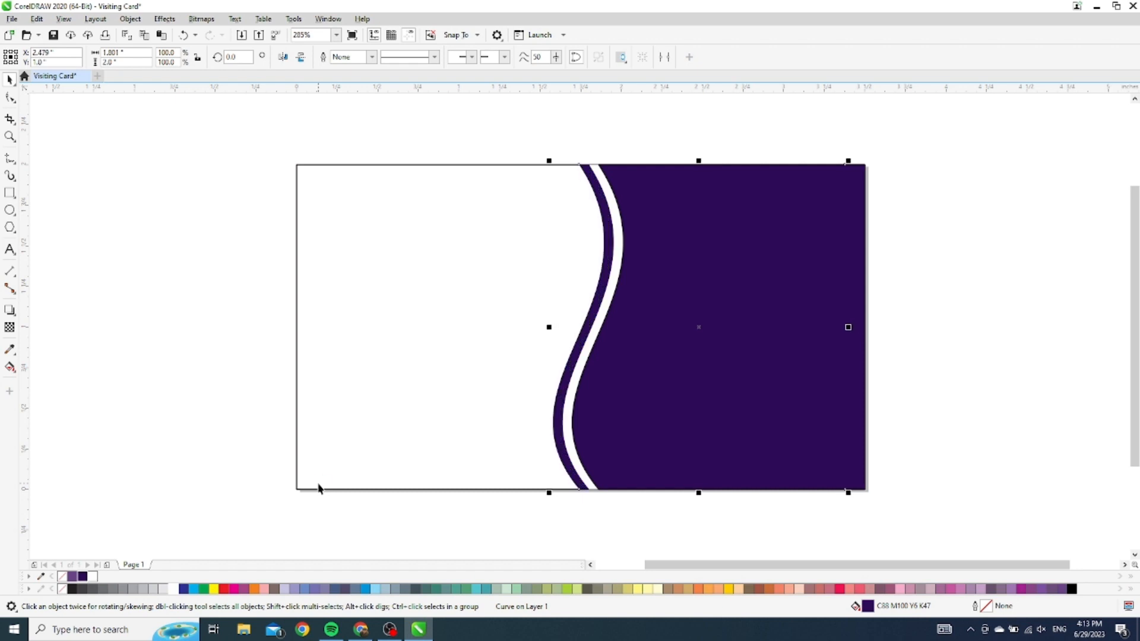
{"action": "key", "text": "Right"}
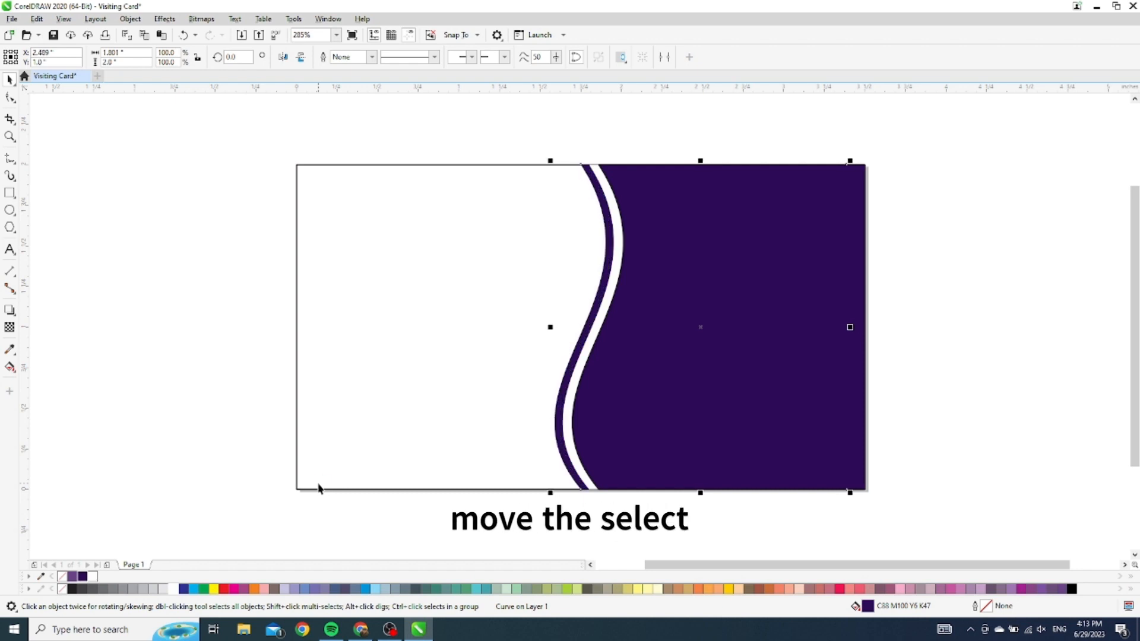
{"action": "mouse_move", "coordinate": [964, 136]}
{"action": "left_mouse_down"}
{"action": "mouse_move", "coordinate": [681, 495]}
{"action": "mouse_move", "coordinate": [382, 542]}
{"action": "left_mouse_up"}
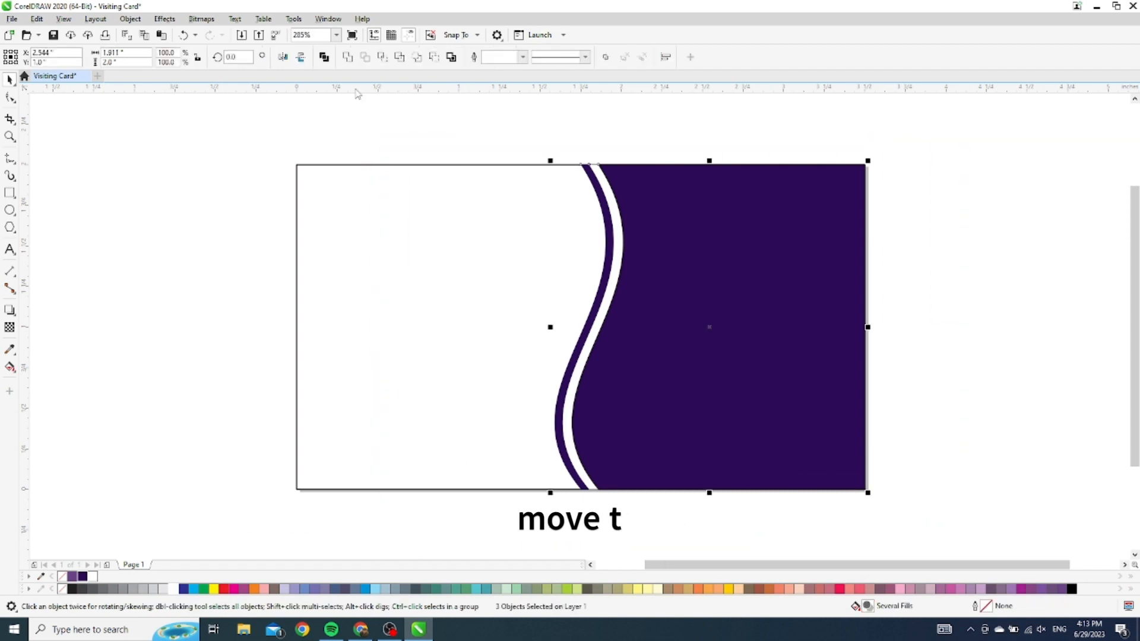
{"action": "left_click", "coordinate": [524, 59]}
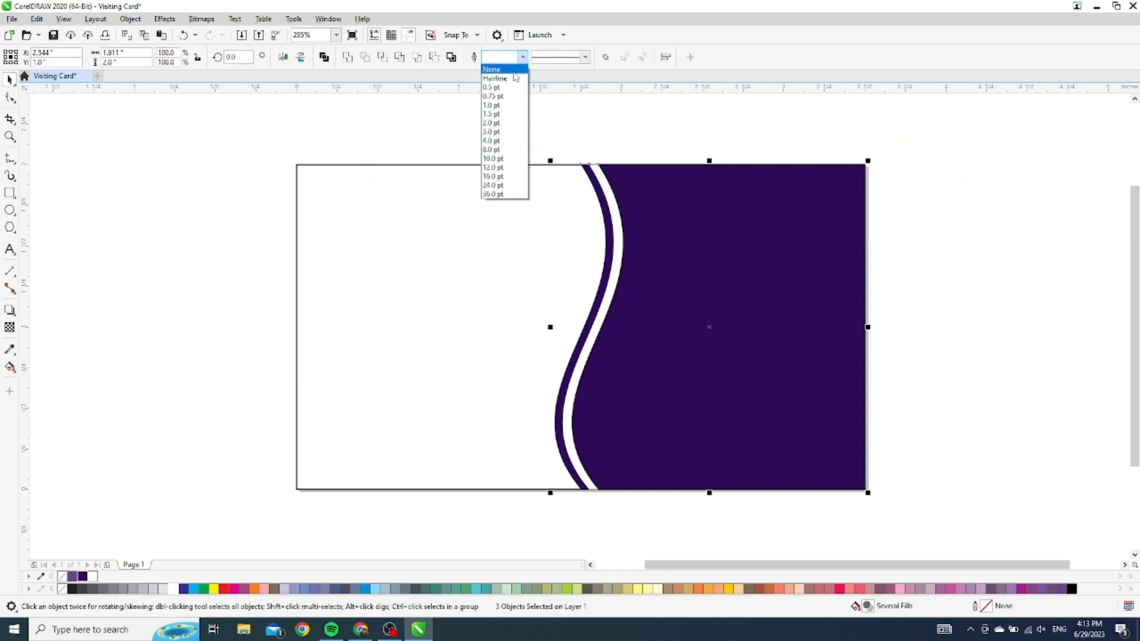
{"action": "left_click", "coordinate": [512, 70]}
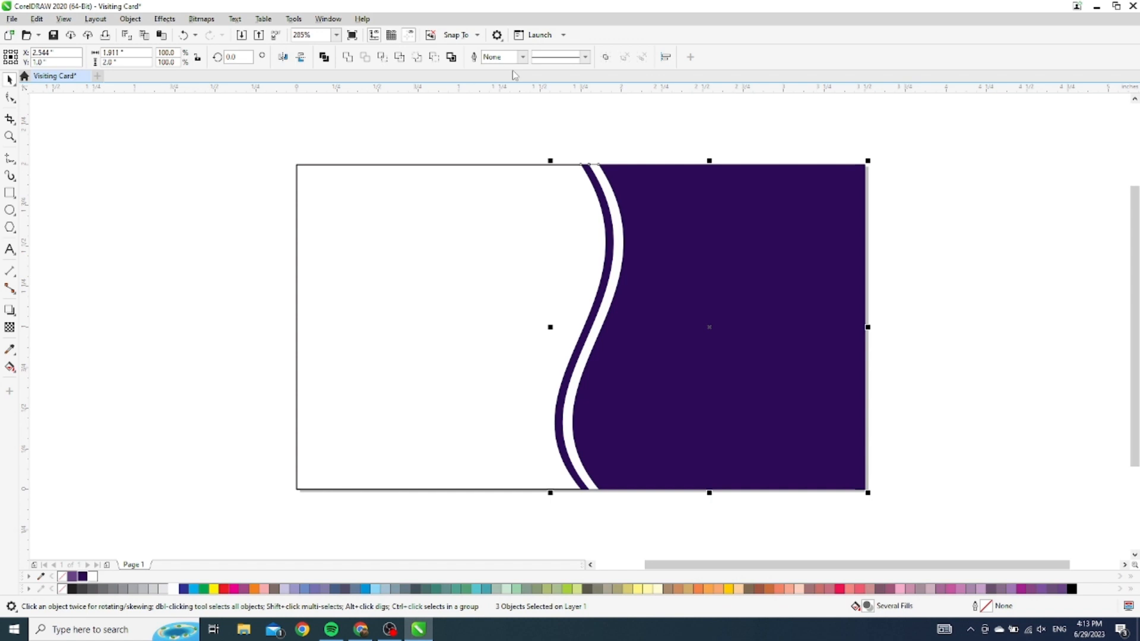
{"action": "left_click", "coordinate": [104, 325]}
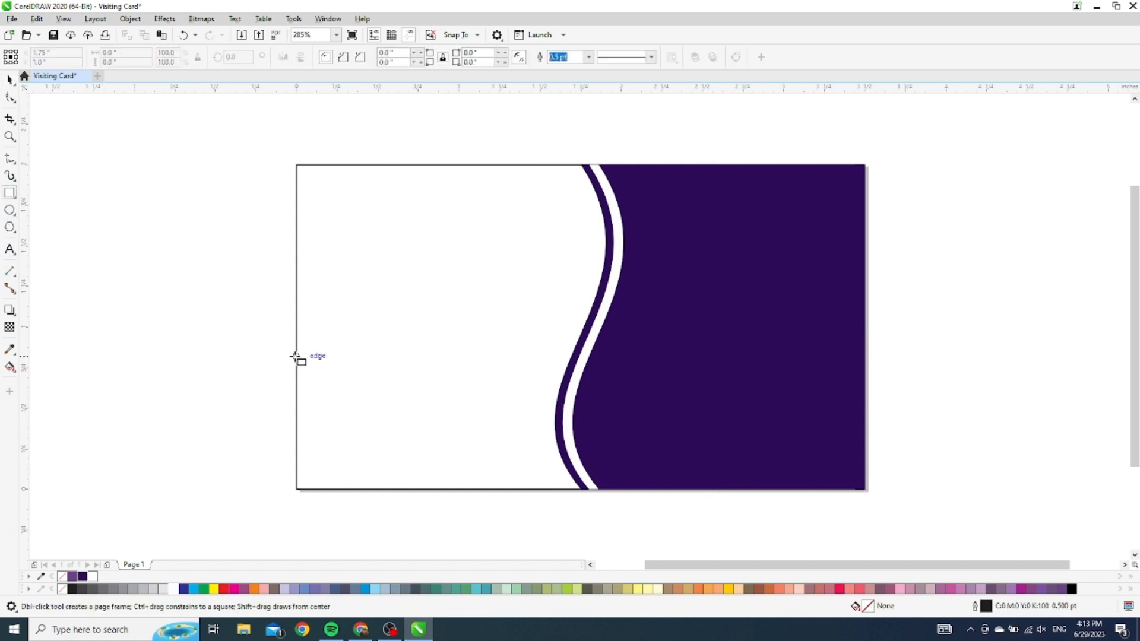
Draw an outline-free green bar from the card's left edge into the purple panel
{"action": "left_click_drag", "start_coordinate": [296, 356], "coordinate": [637, 415]}
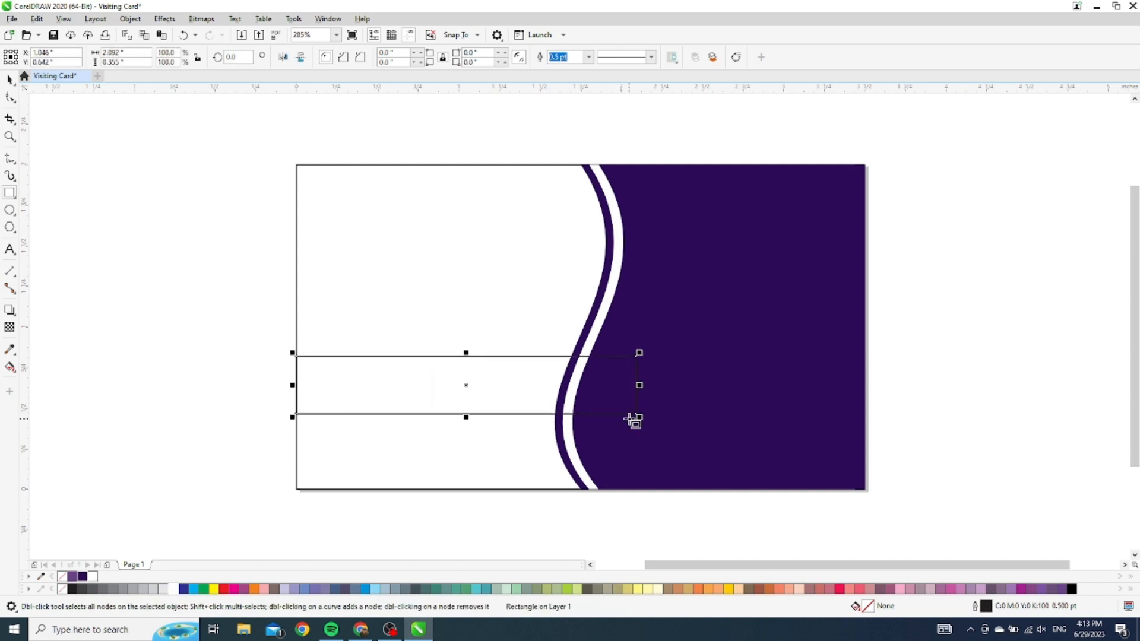
{"action": "left_click", "coordinate": [205, 589]}
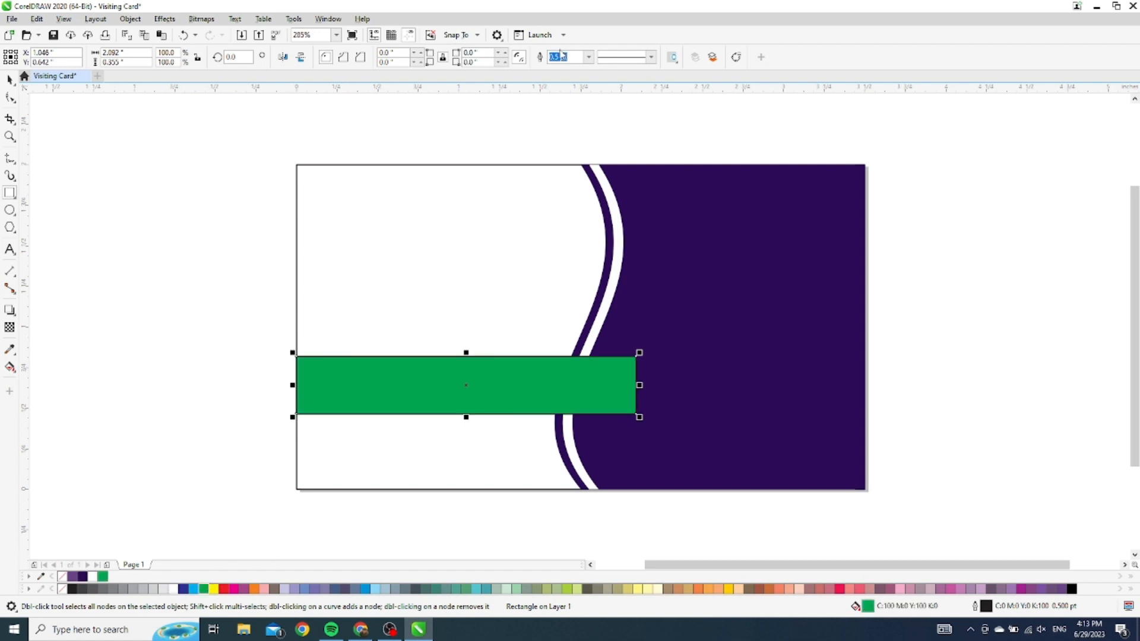
{"action": "left_click", "coordinate": [589, 60]}
{"action": "left_click", "coordinate": [575, 70]}
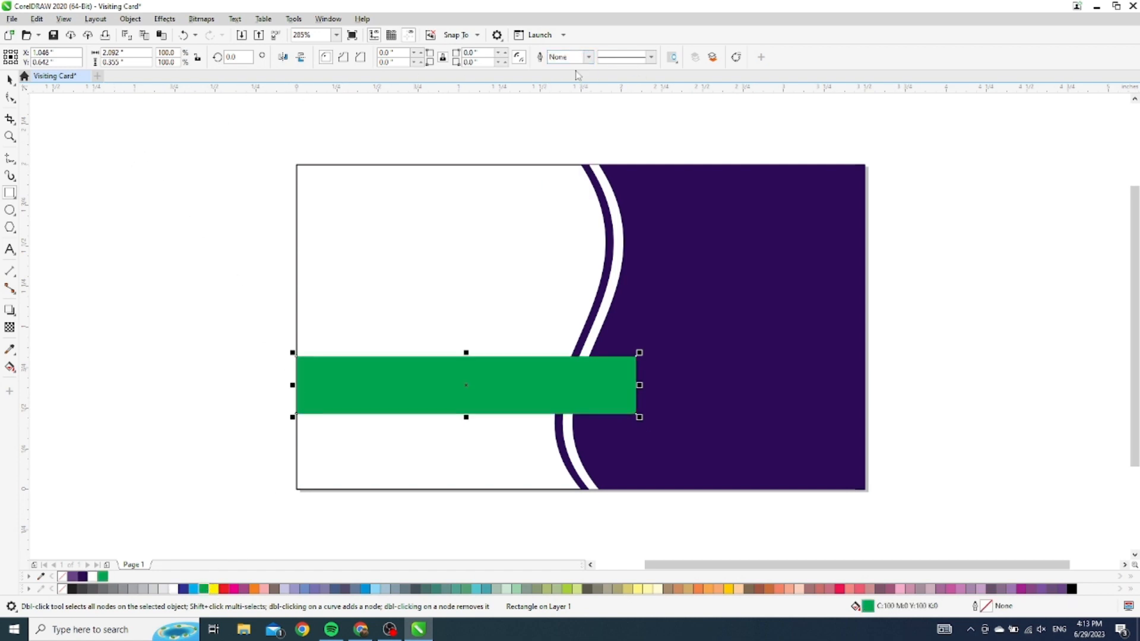
{"action": "left_click", "coordinate": [10, 79]}
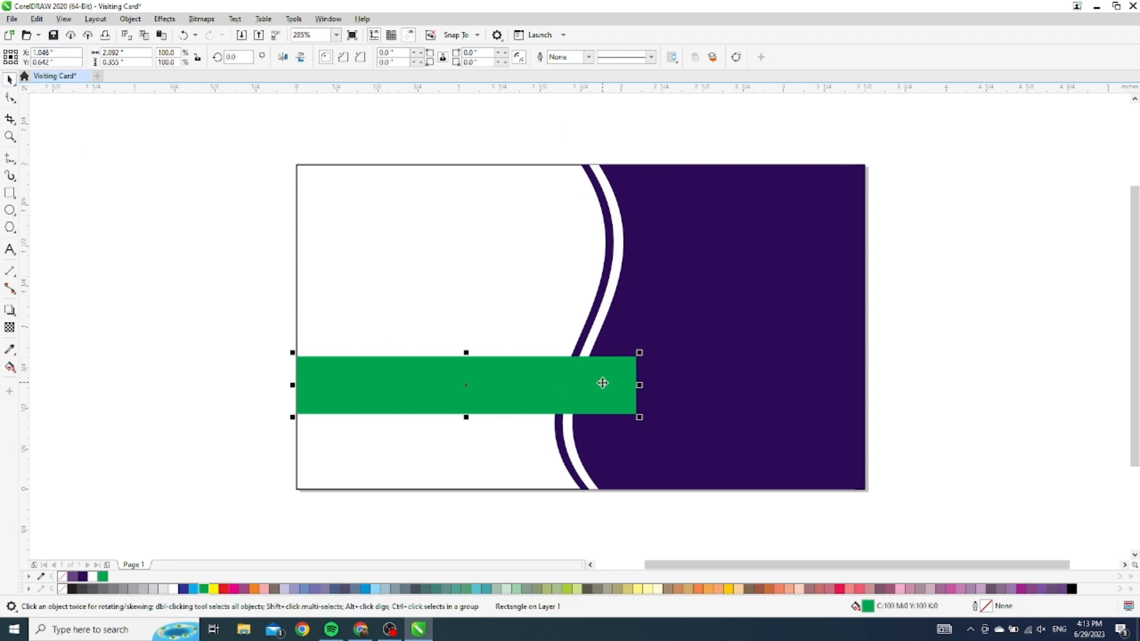
Draw a small rectangle over the green bar's right end
{"action": "left_click", "coordinate": [10, 193]}
{"action": "scroll", "coordinate": [631, 388], "scroll_direction": "up", "scroll_amount": 10}
{"action": "scroll", "coordinate": [624, 387], "scroll_direction": "down", "scroll_amount": 3}
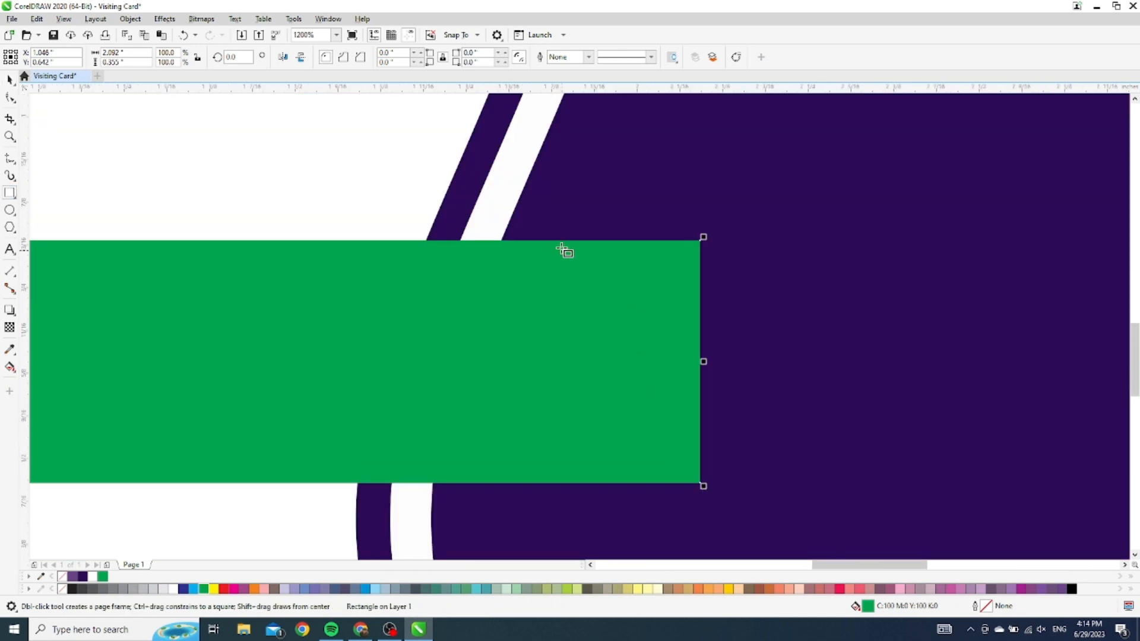
{"action": "scroll", "coordinate": [554, 241], "scroll_direction": "down", "scroll_amount": 2}
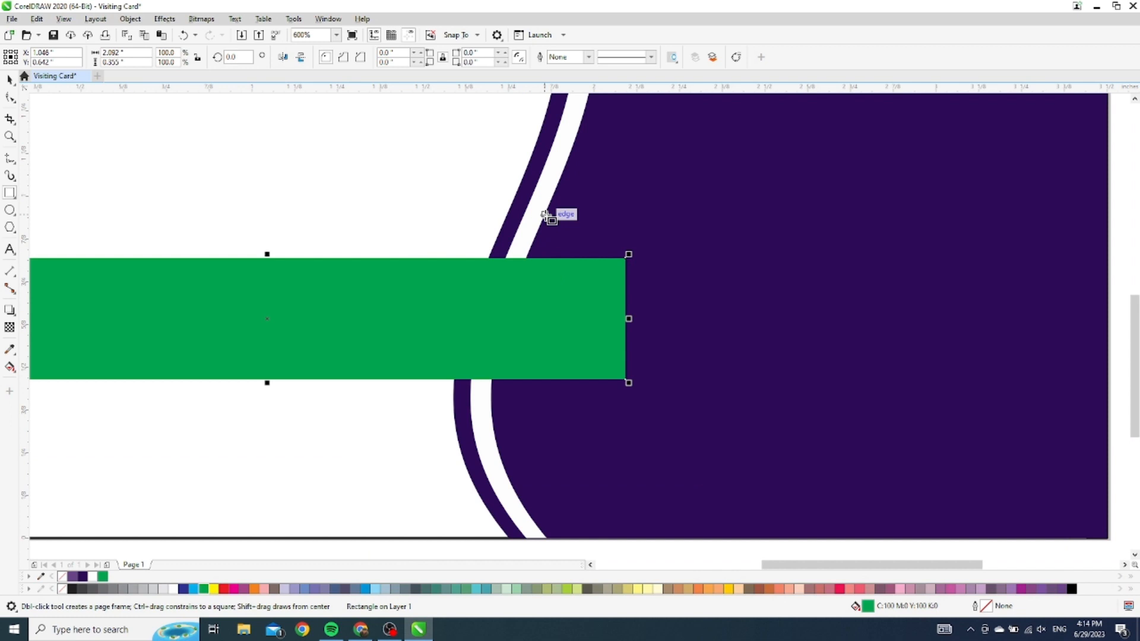
{"action": "left_click_drag", "start_coordinate": [545, 215], "coordinate": [625, 365]}
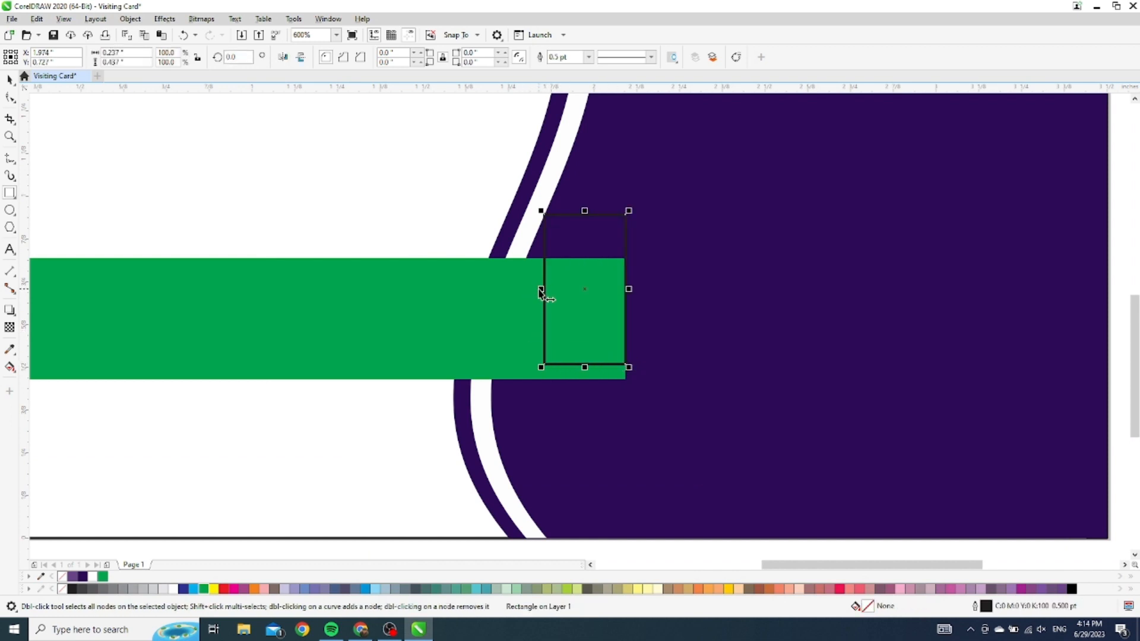
Widen the small rectangle and fill it dark green C98 M33 Y100 K29
{"action": "left_click_drag", "start_coordinate": [544, 293], "coordinate": [509, 288]}
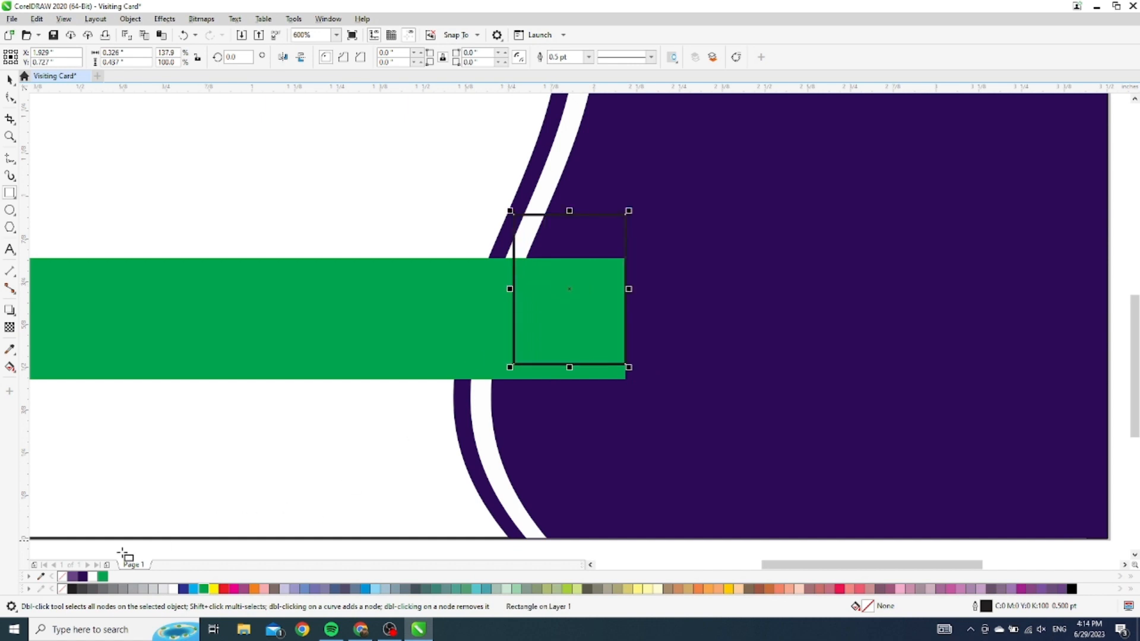
{"action": "left_click", "coordinate": [104, 575]}
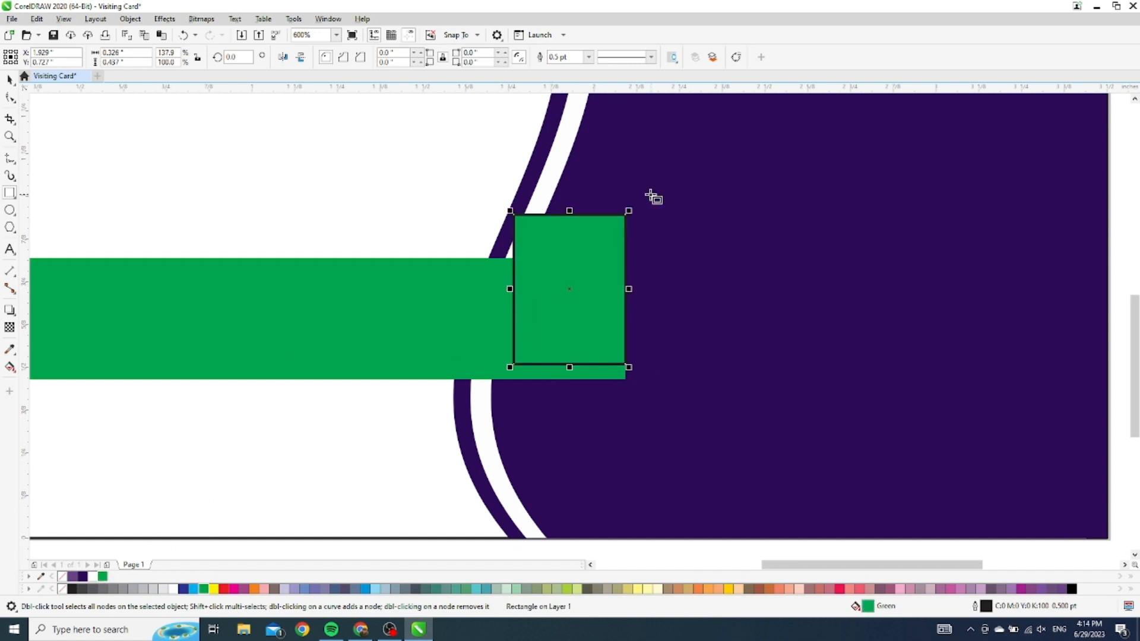
{"action": "double_click", "coordinate": [867, 607]}
{"action": "left_click_drag", "start_coordinate": [637, 141], "coordinate": [964, 151]}
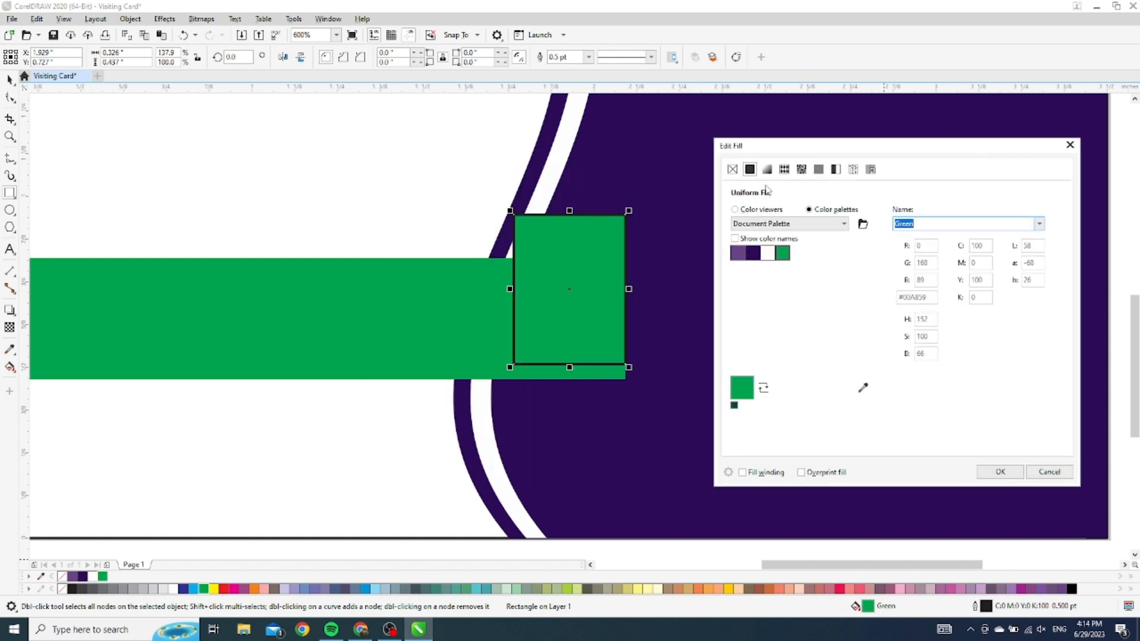
{"action": "left_click", "coordinate": [735, 209]}
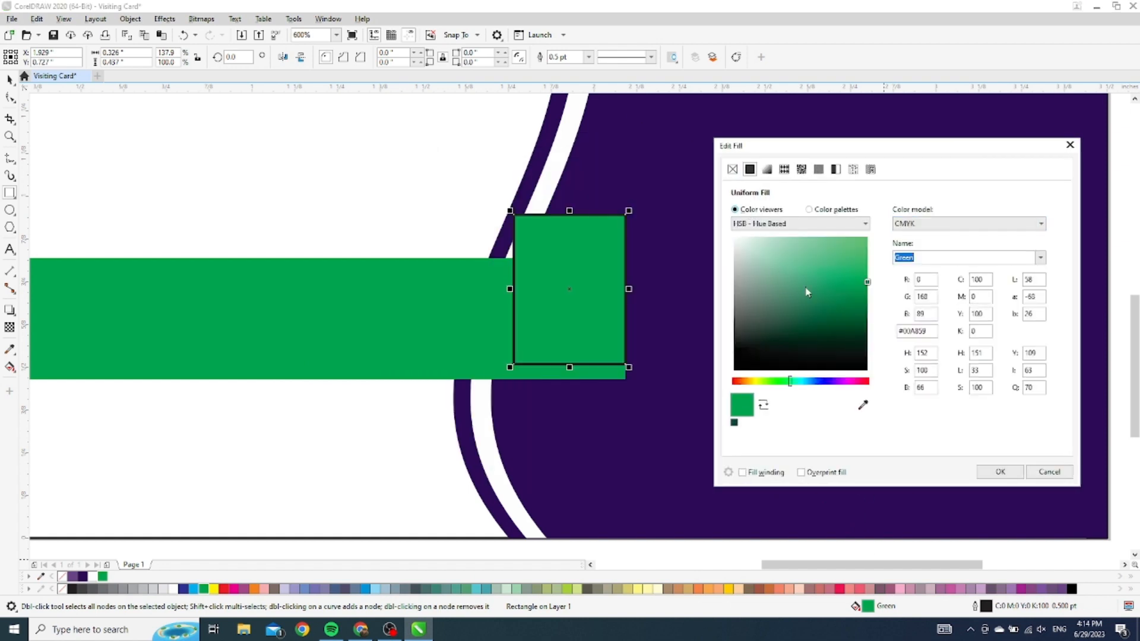
{"action": "left_click", "coordinate": [861, 314]}
{"action": "left_click_drag", "start_coordinate": [861, 313], "coordinate": [869, 317]}
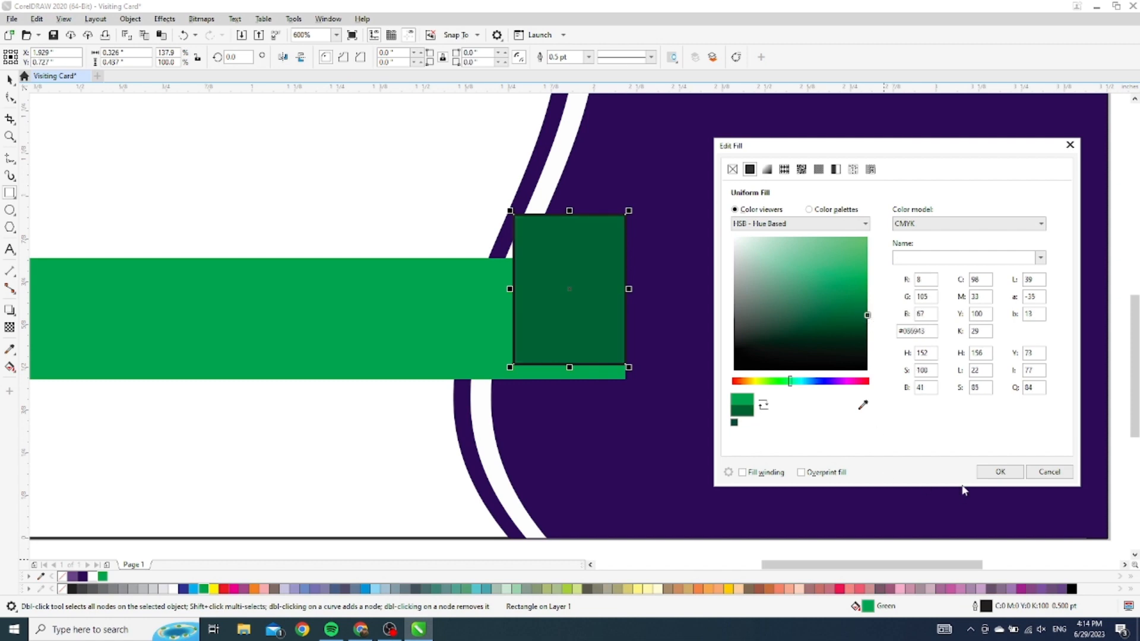
{"action": "left_click", "coordinate": [998, 473]}
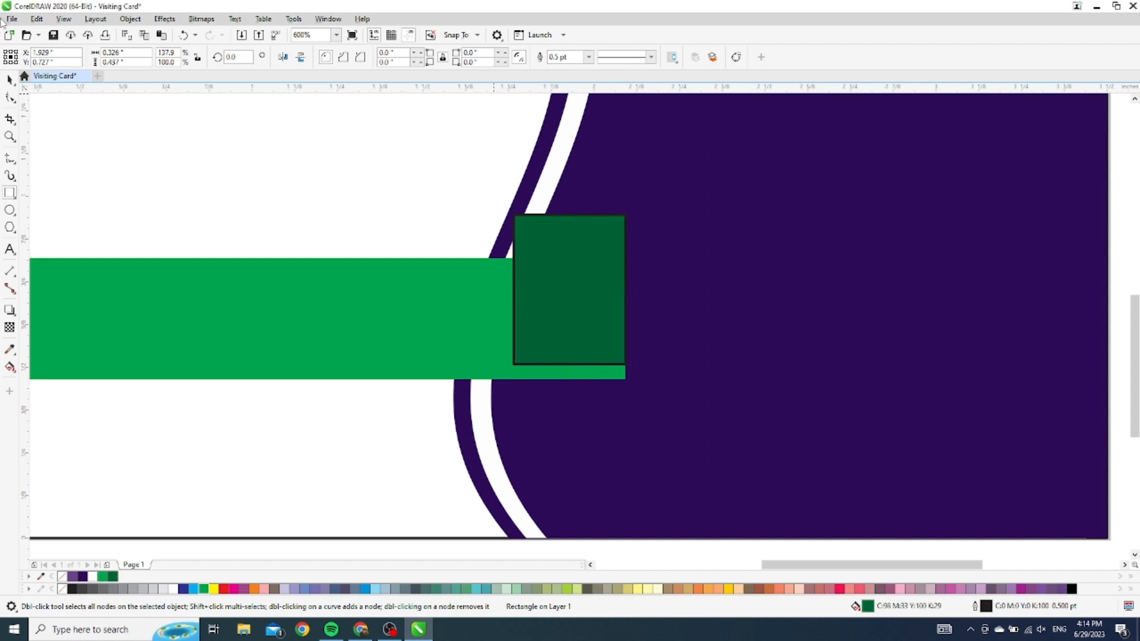
{"action": "left_click", "coordinate": [10, 79]}
Convert the dark green square to curves, send it behind the green bar, and raise it
{"action": "right_click", "coordinate": [585, 255]}
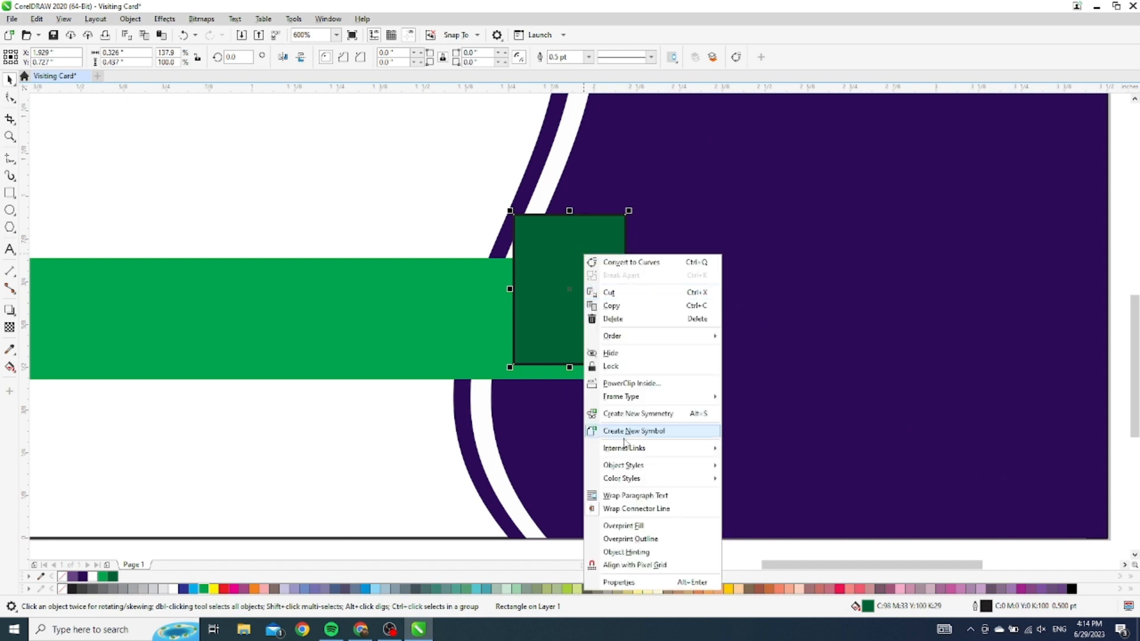
{"action": "left_click", "coordinate": [557, 260]}
{"action": "right_click", "coordinate": [555, 258]}
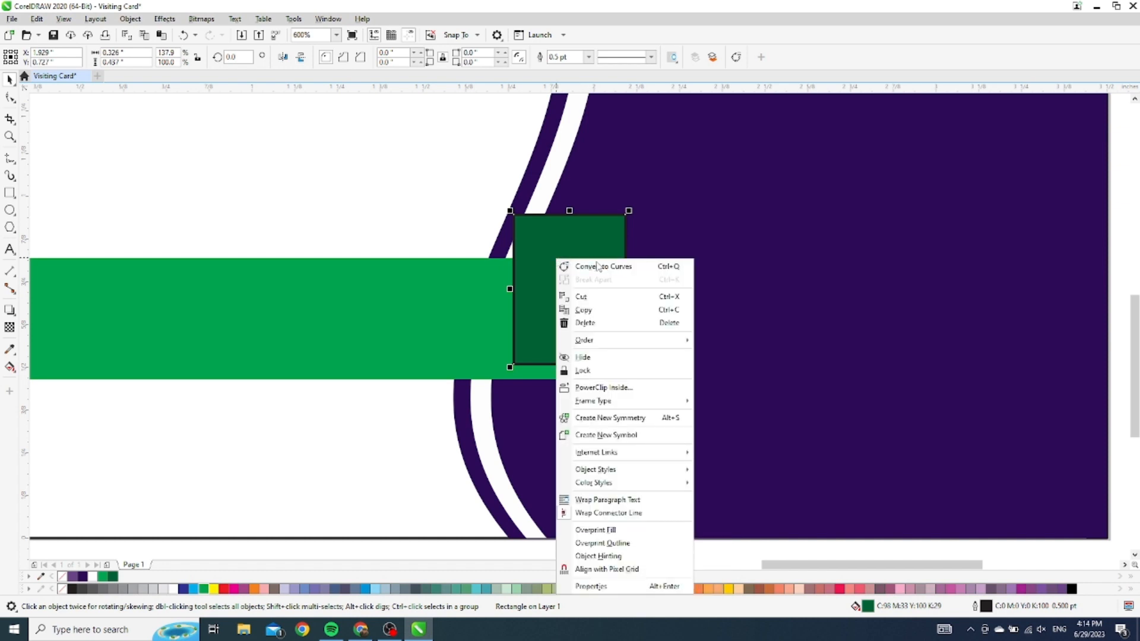
{"action": "left_click", "coordinate": [598, 262]}
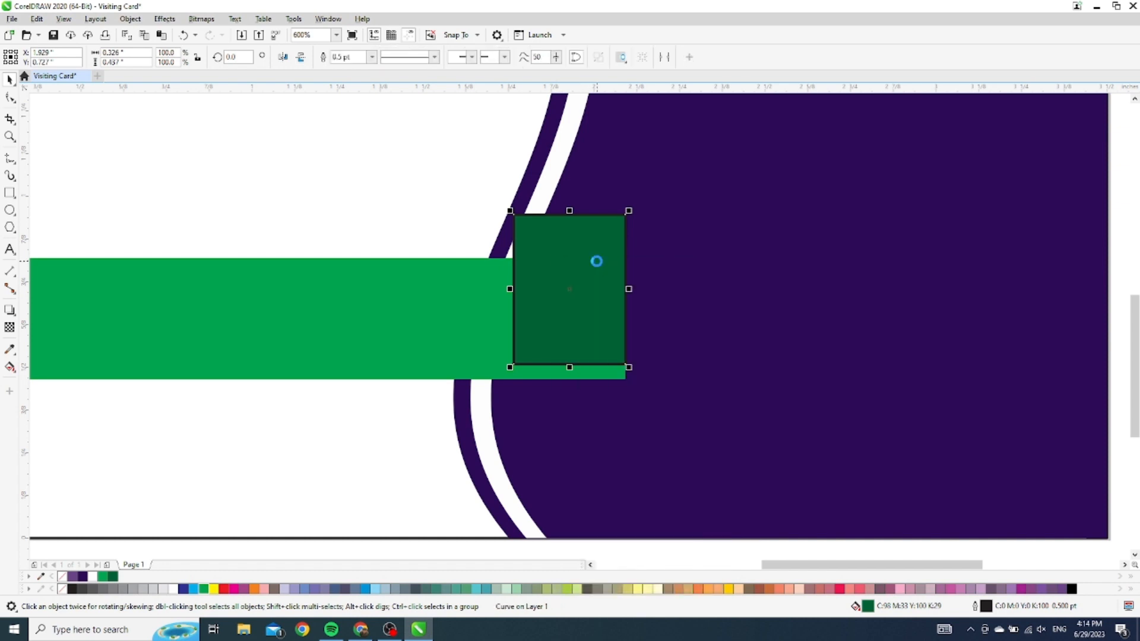
{"action": "key", "text": "ctrl+Page_Down"}
{"action": "left_click_drag", "start_coordinate": [590, 238], "coordinate": [589, 194]}
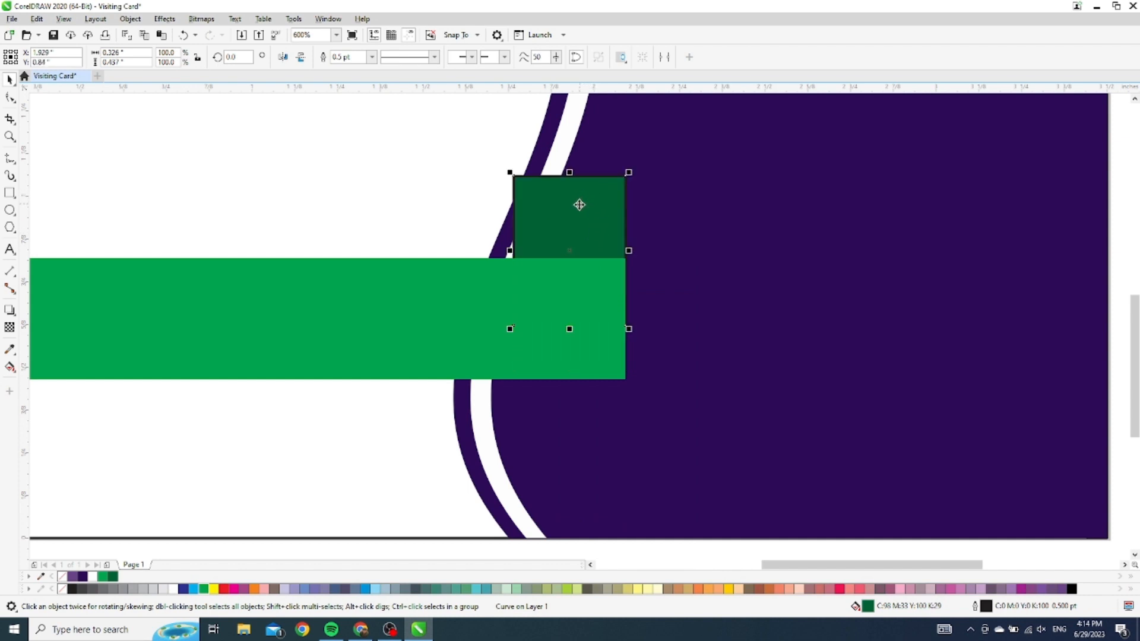
{"action": "key", "text": "F10"}
{"action": "scroll", "coordinate": [529, 188], "scroll_direction": "up", "scroll_amount": 2}
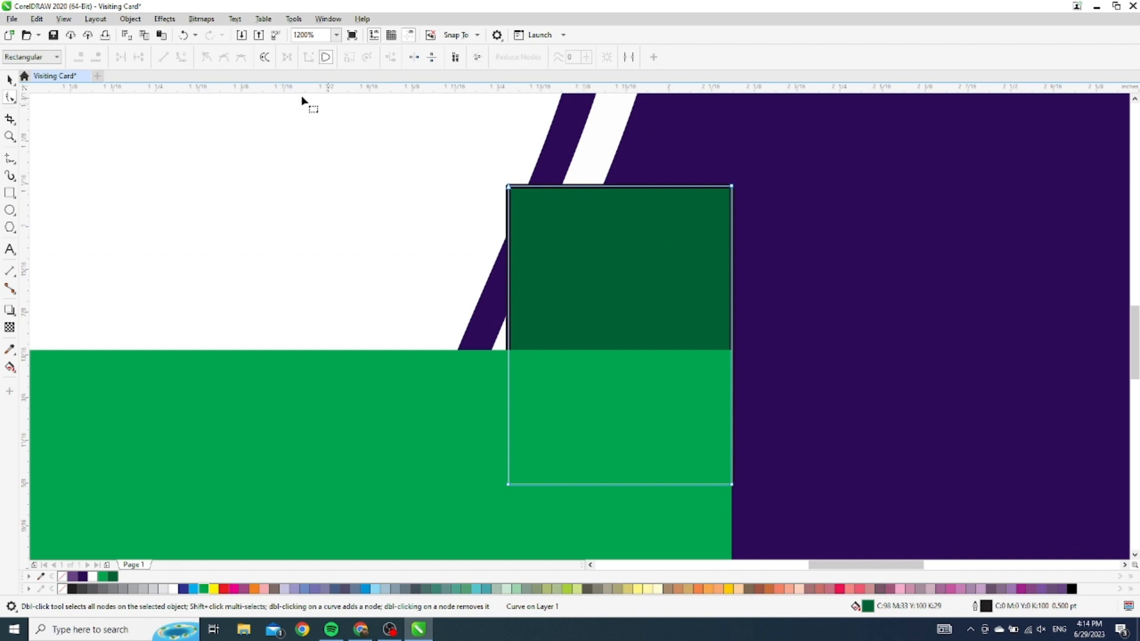
Give the dark green shape a Hairline outline
{"action": "left_click", "coordinate": [9, 79]}
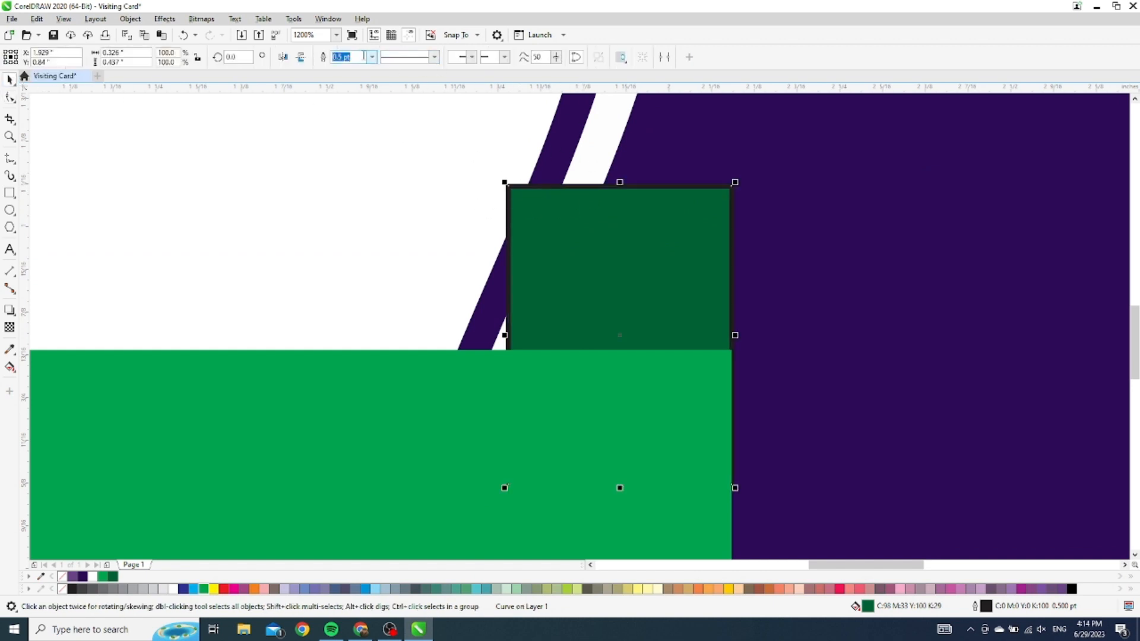
{"action": "left_click", "coordinate": [373, 57]}
{"action": "left_click", "coordinate": [364, 80]}
{"action": "left_click", "coordinate": [655, 255]}
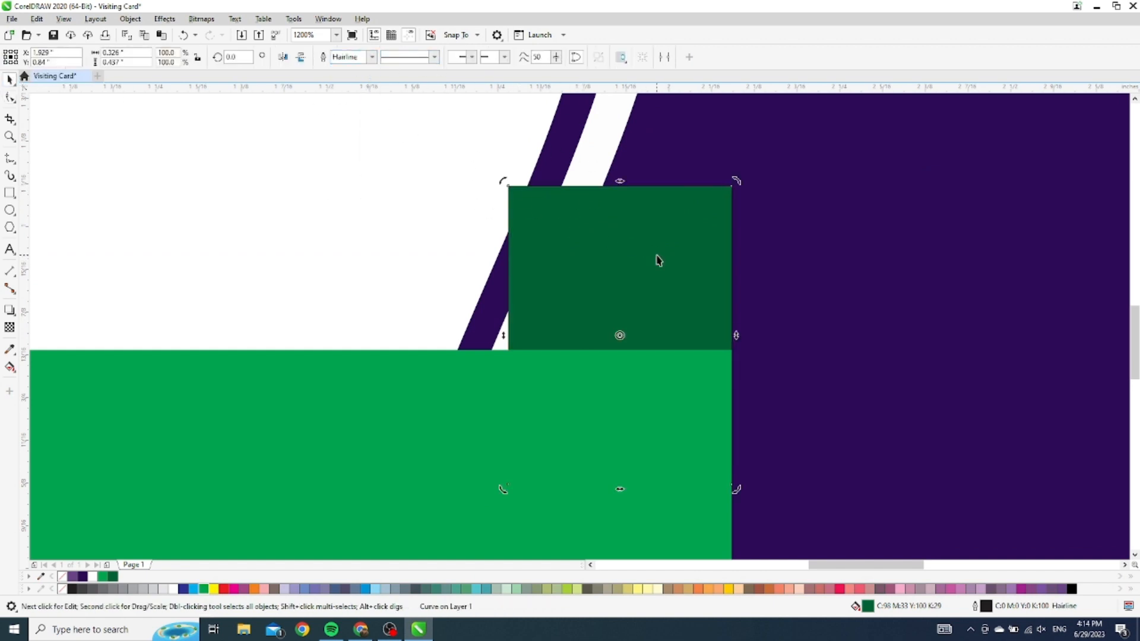
{"action": "key", "text": "F10"}
Slant the dark green shape's top, drop its top-right node, and pin its right node to the bar corner
{"action": "left_click_drag", "start_coordinate": [509, 186], "coordinate": [601, 187]}
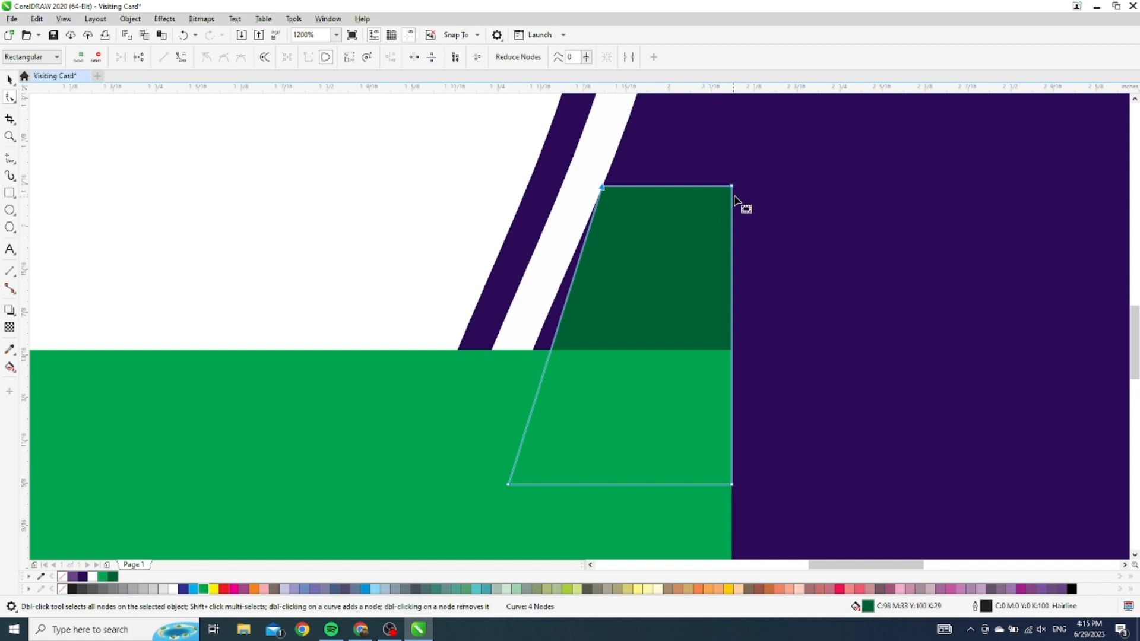
{"action": "left_click", "coordinate": [734, 355]}
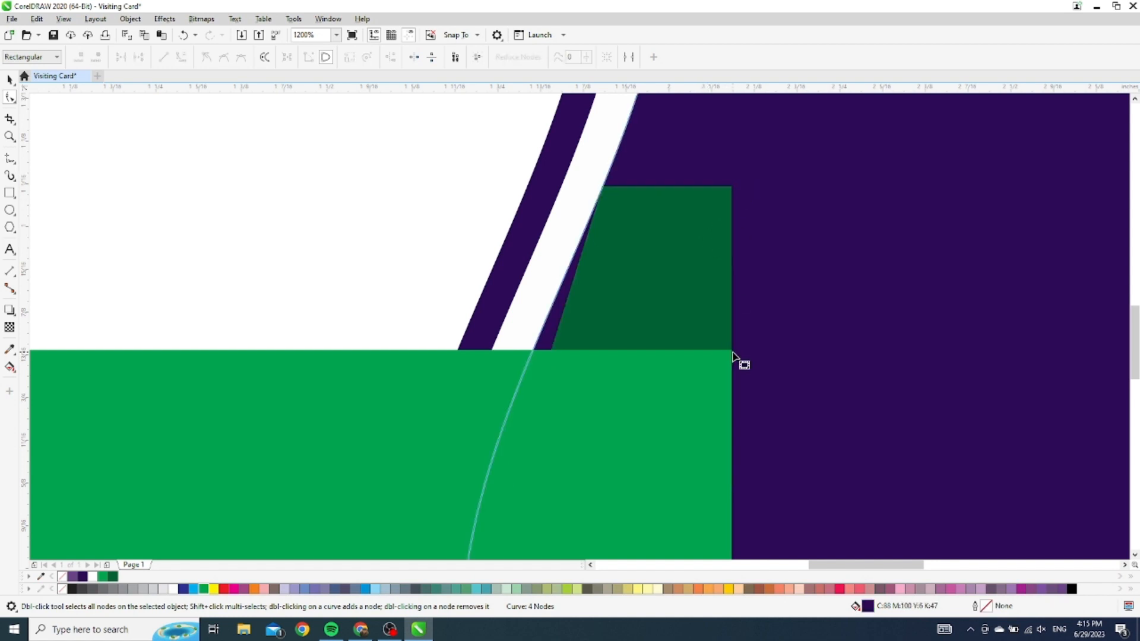
{"action": "left_click", "coordinate": [723, 299]}
{"action": "left_click", "coordinate": [735, 353]}
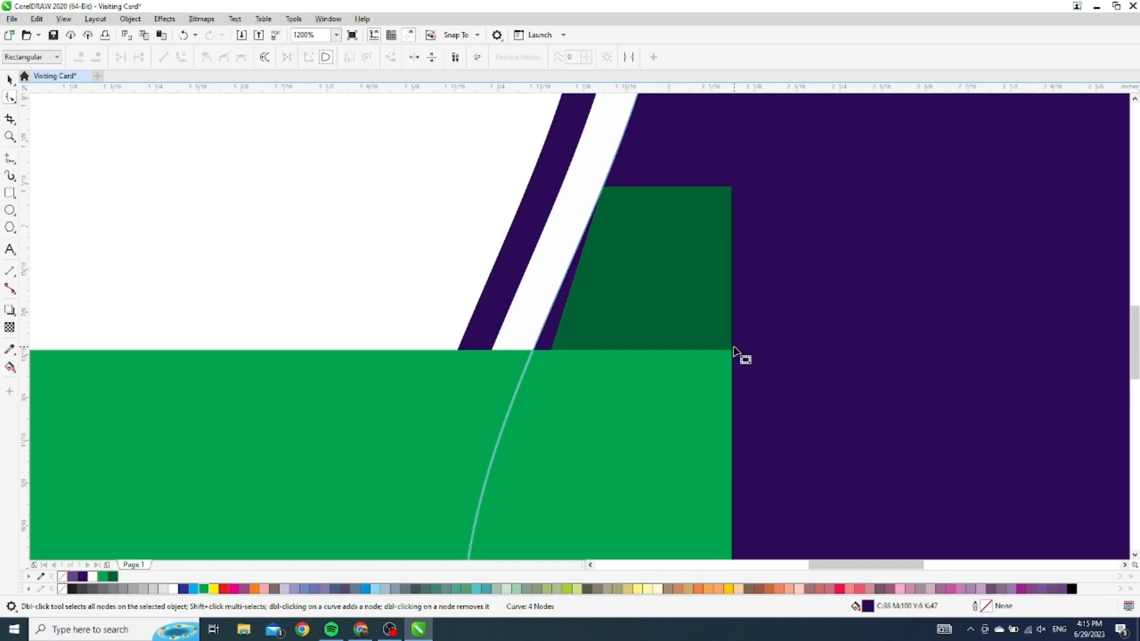
{"action": "left_click", "coordinate": [723, 293]}
{"action": "double_click", "coordinate": [732, 346]}
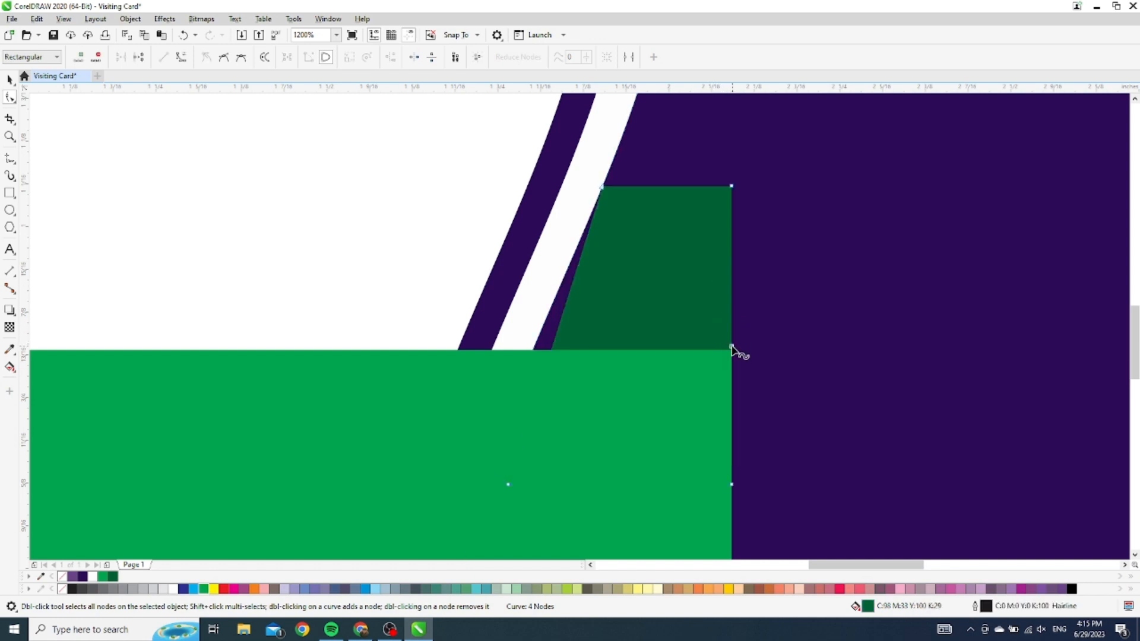
{"action": "double_click", "coordinate": [733, 187]}
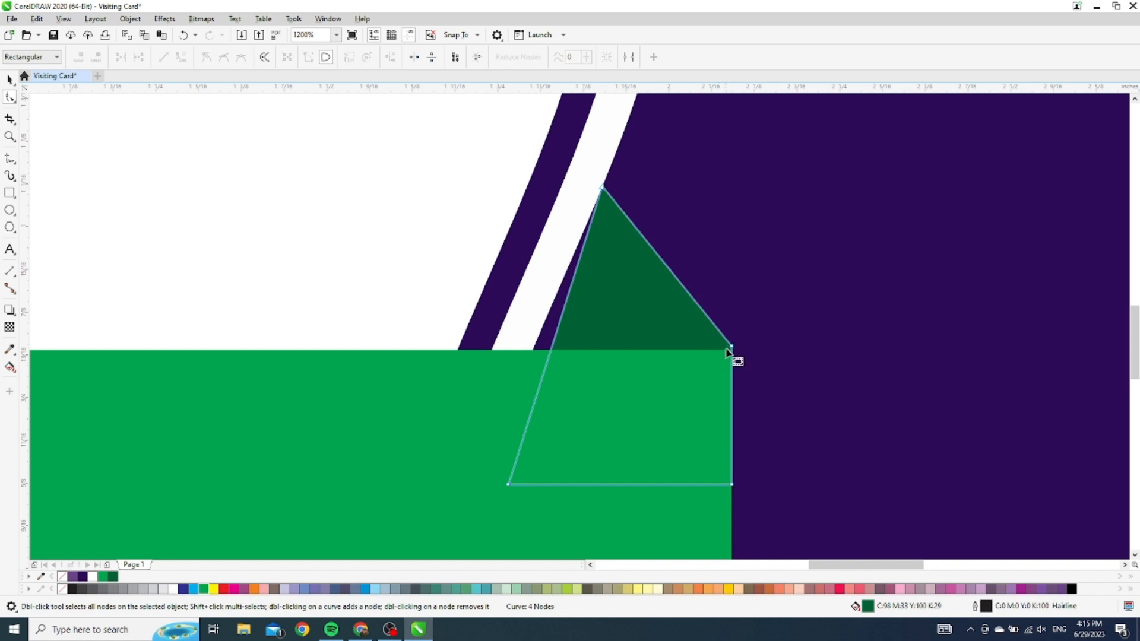
{"action": "left_click_drag", "start_coordinate": [732, 347], "coordinate": [732, 350]}
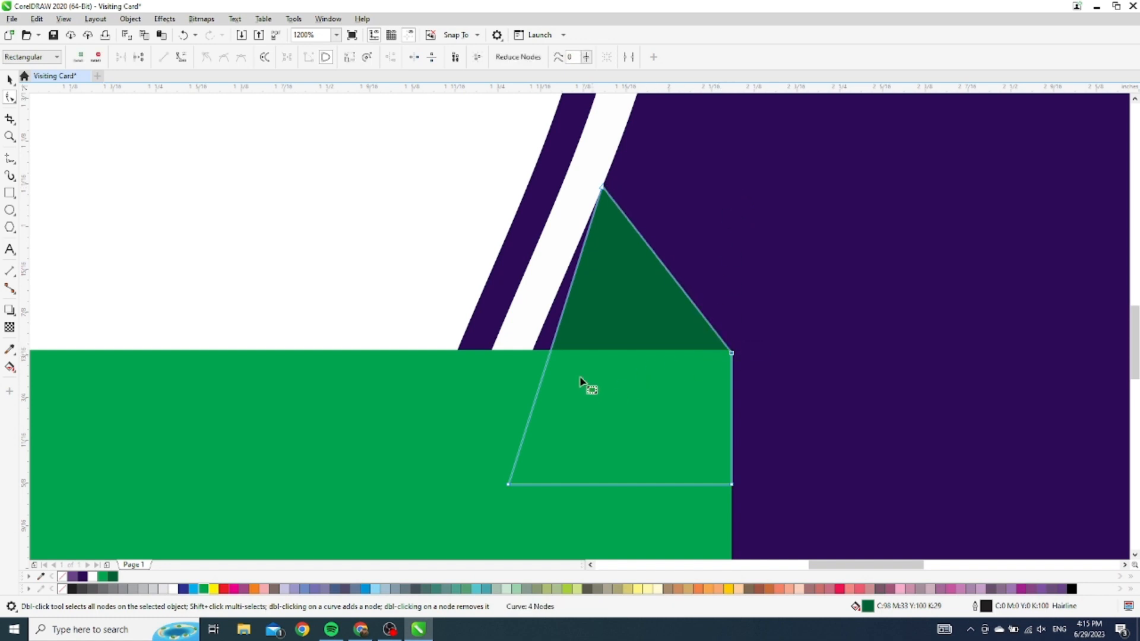
Add a bend node on the left edge and lower the top point onto the stripe edge
{"action": "left_click", "coordinate": [543, 374]}
{"action": "double_click", "coordinate": [542, 374]}
{"action": "left_click_drag", "start_coordinate": [543, 374], "coordinate": [526, 368]}
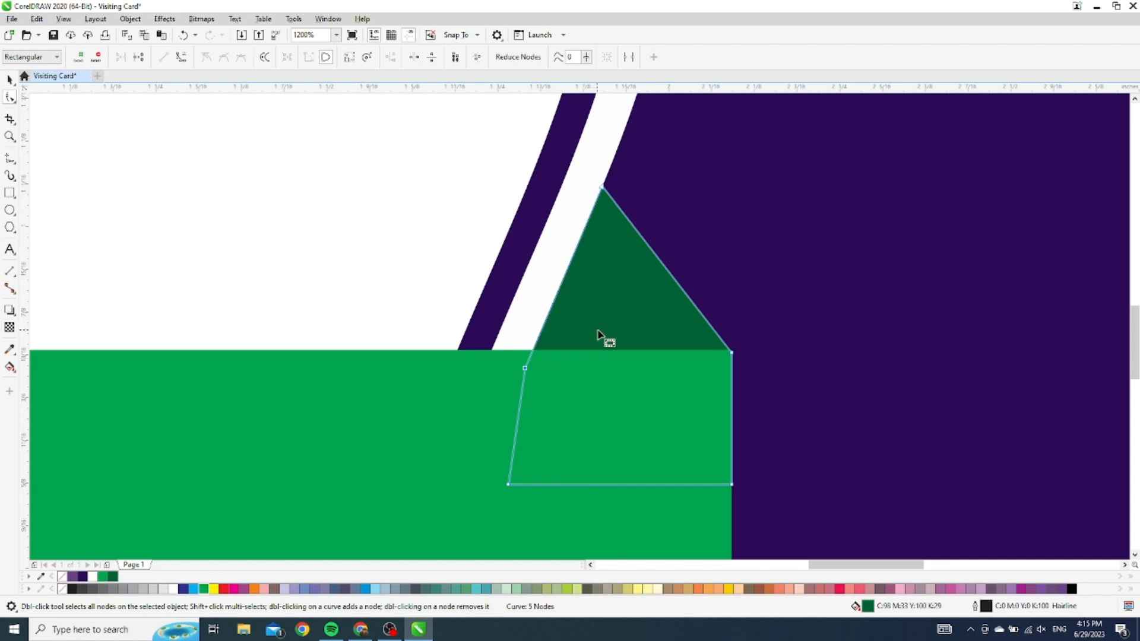
{"action": "scroll", "coordinate": [601, 336], "scroll_direction": "down", "scroll_amount": 5}
{"action": "scroll", "coordinate": [605, 351], "scroll_direction": "up", "scroll_amount": 6}
{"action": "scroll", "coordinate": [576, 314], "scroll_direction": "down", "scroll_amount": 2}
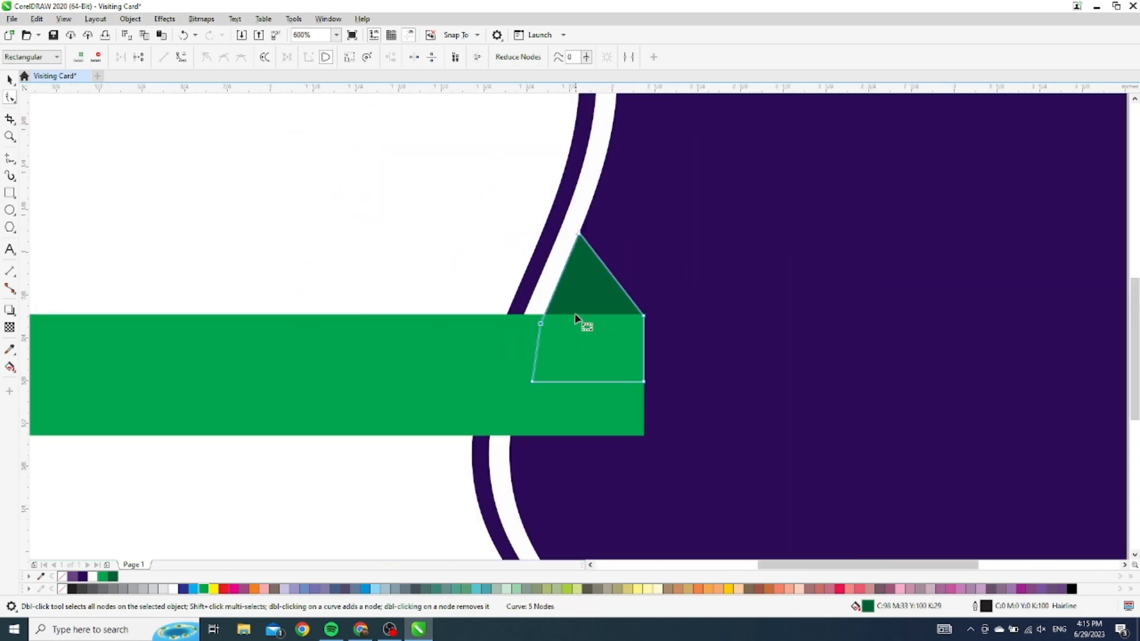
{"action": "left_click_drag", "start_coordinate": [579, 233], "coordinate": [564, 269]}
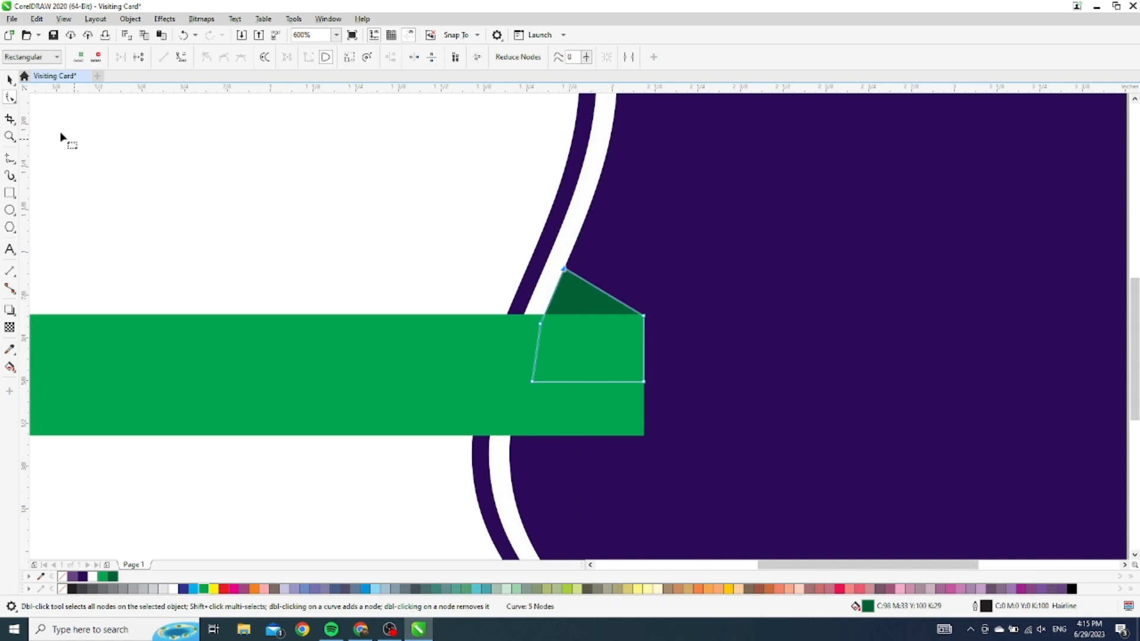
Nudge the triangle's top point up onto the curved stripe's edge
{"action": "left_click", "coordinate": [10, 78]}
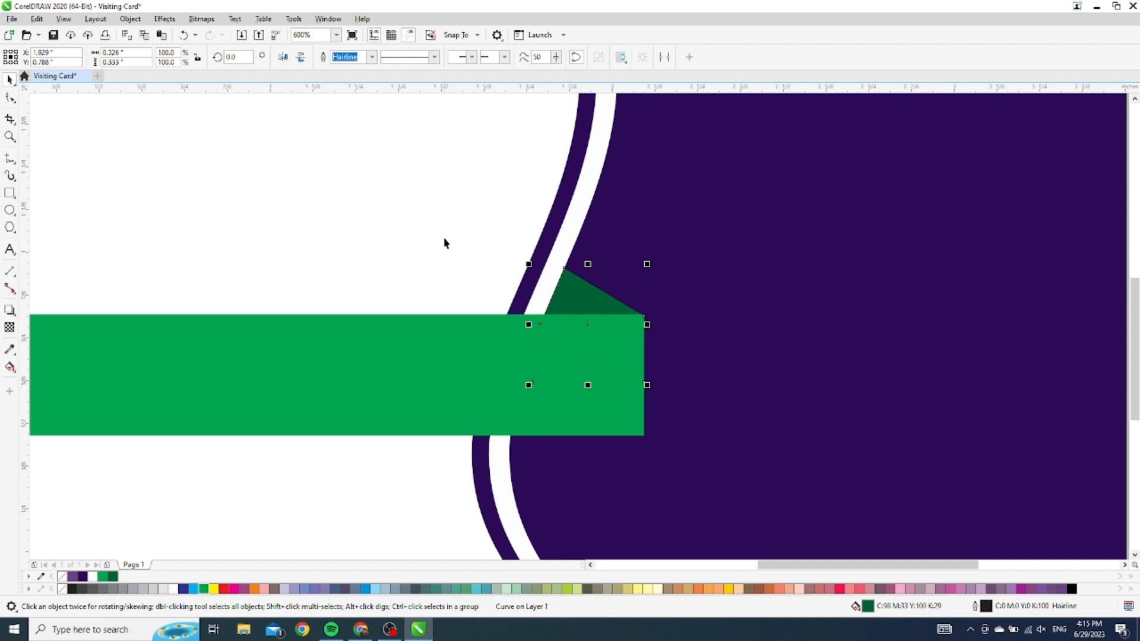
{"action": "scroll", "coordinate": [575, 304], "scroll_direction": "up", "scroll_amount": 3}
{"action": "scroll", "coordinate": [564, 295], "scroll_direction": "down", "scroll_amount": 2}
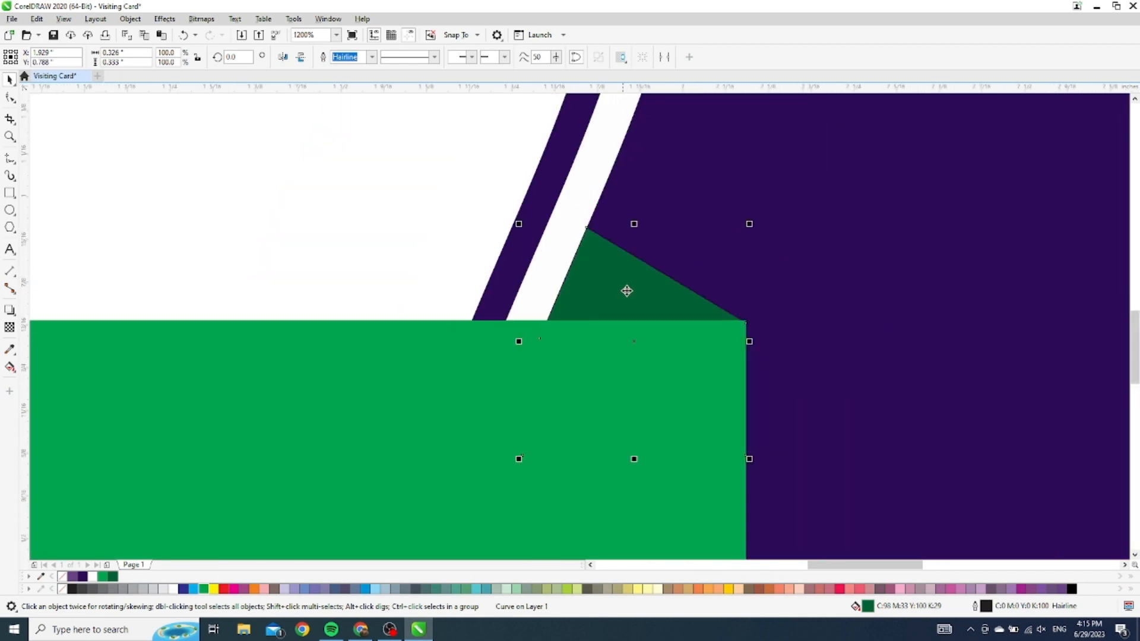
{"action": "key", "text": "F10"}
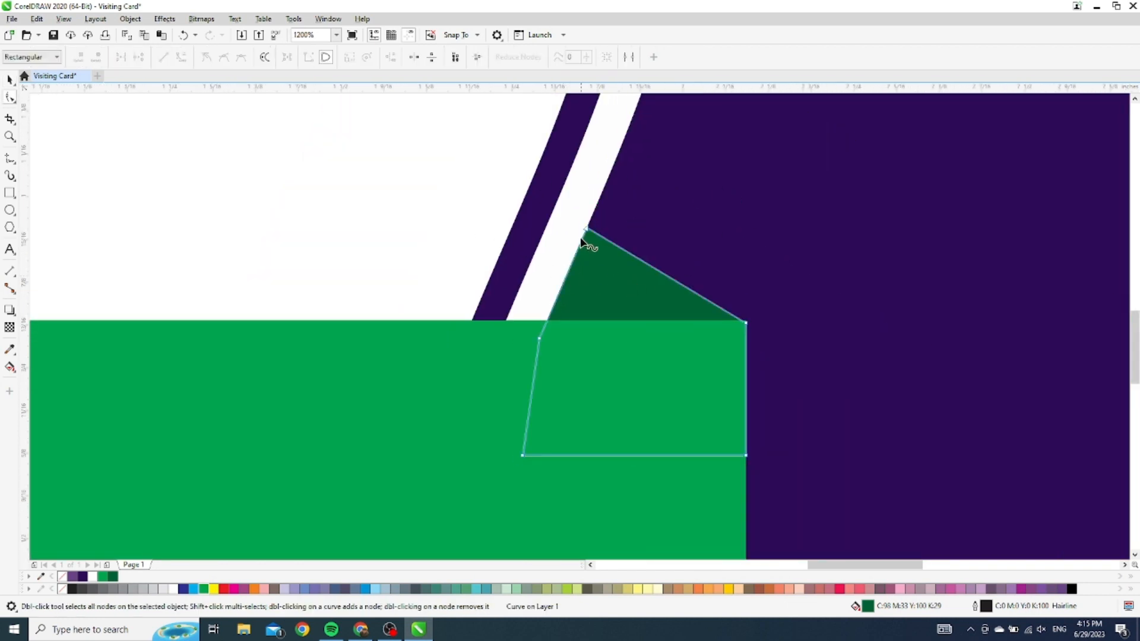
{"action": "scroll", "coordinate": [585, 243], "scroll_direction": "up", "scroll_amount": 3}
{"action": "left_click_drag", "start_coordinate": [630, 155], "coordinate": [632, 147]}
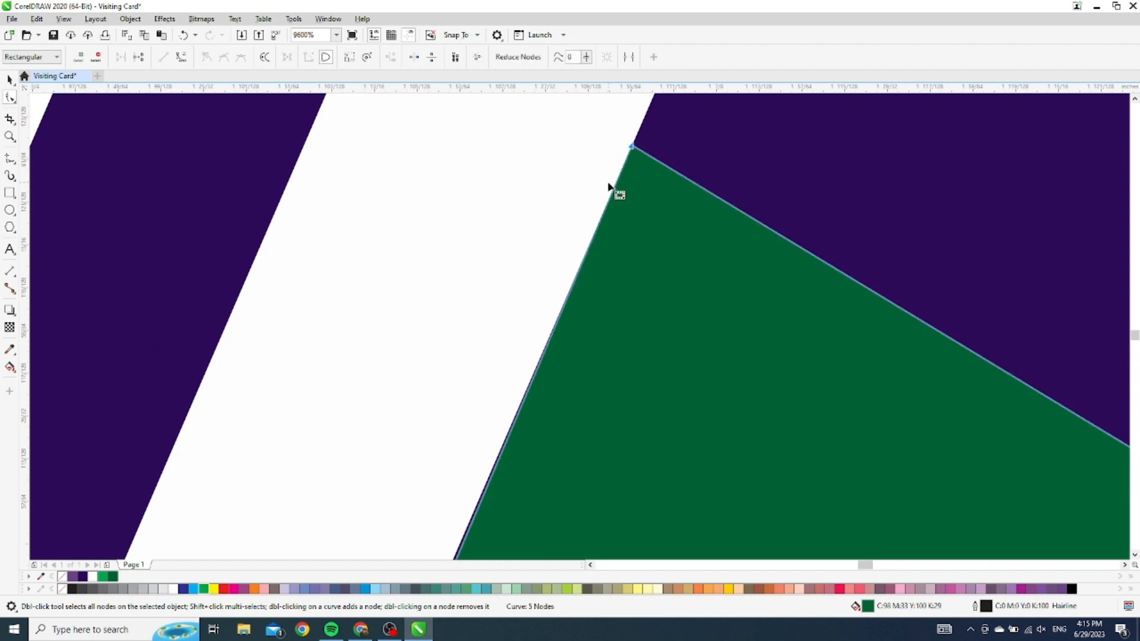
Snap the triangle's bend node onto the stripe edge so its left side sits flush
{"action": "scroll", "coordinate": [437, 153], "scroll_direction": "down", "scroll_amount": 2}
{"action": "scroll", "coordinate": [382, 234], "scroll_direction": "up", "scroll_amount": 2}
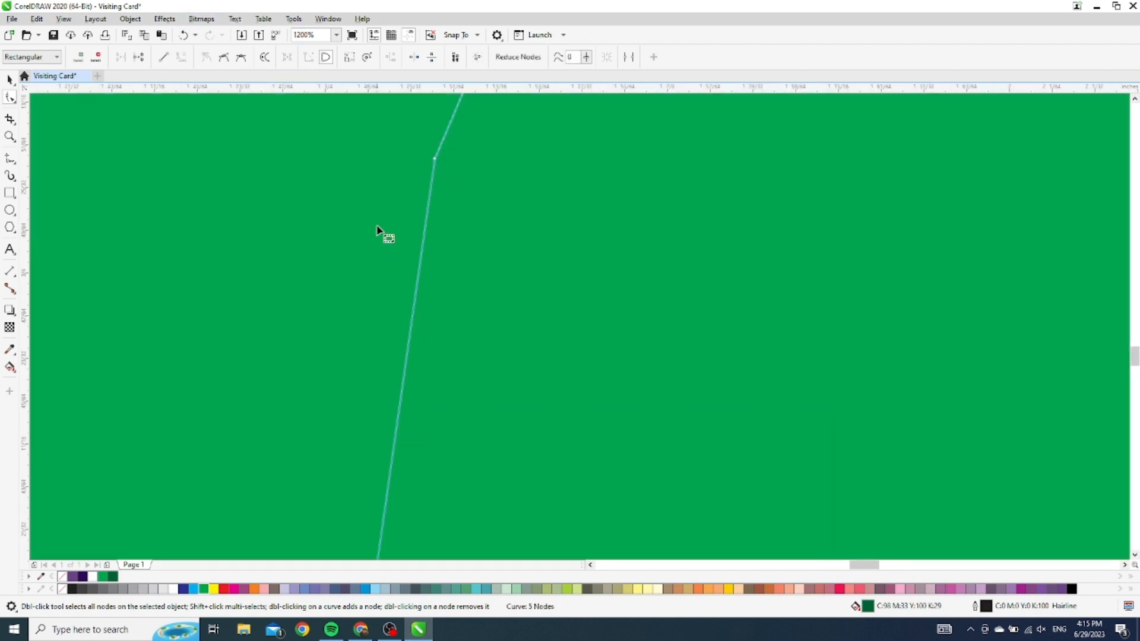
{"action": "scroll", "coordinate": [476, 165], "scroll_direction": "down", "scroll_amount": 2}
{"action": "scroll", "coordinate": [511, 121], "scroll_direction": "up", "scroll_amount": 2}
{"action": "scroll", "coordinate": [511, 119], "scroll_direction": "up", "scroll_amount": 3}
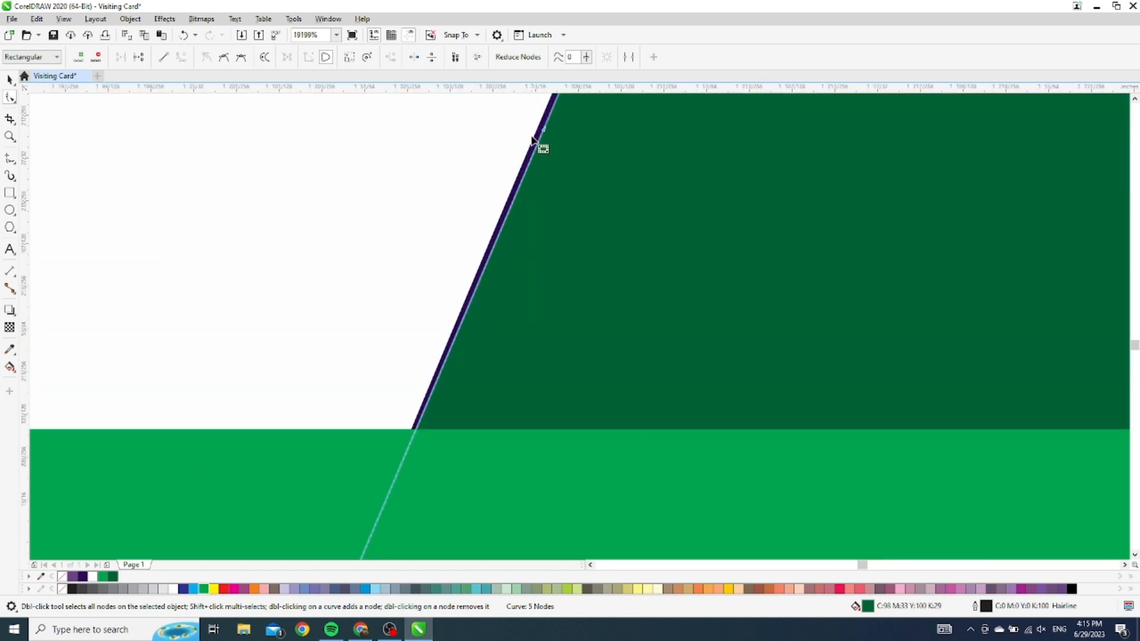
{"action": "left_click_drag", "start_coordinate": [544, 124], "coordinate": [537, 122]}
{"action": "scroll", "coordinate": [544, 146], "scroll_direction": "down", "scroll_amount": 4}
{"action": "scroll", "coordinate": [552, 154], "scroll_direction": "up", "scroll_amount": 3}
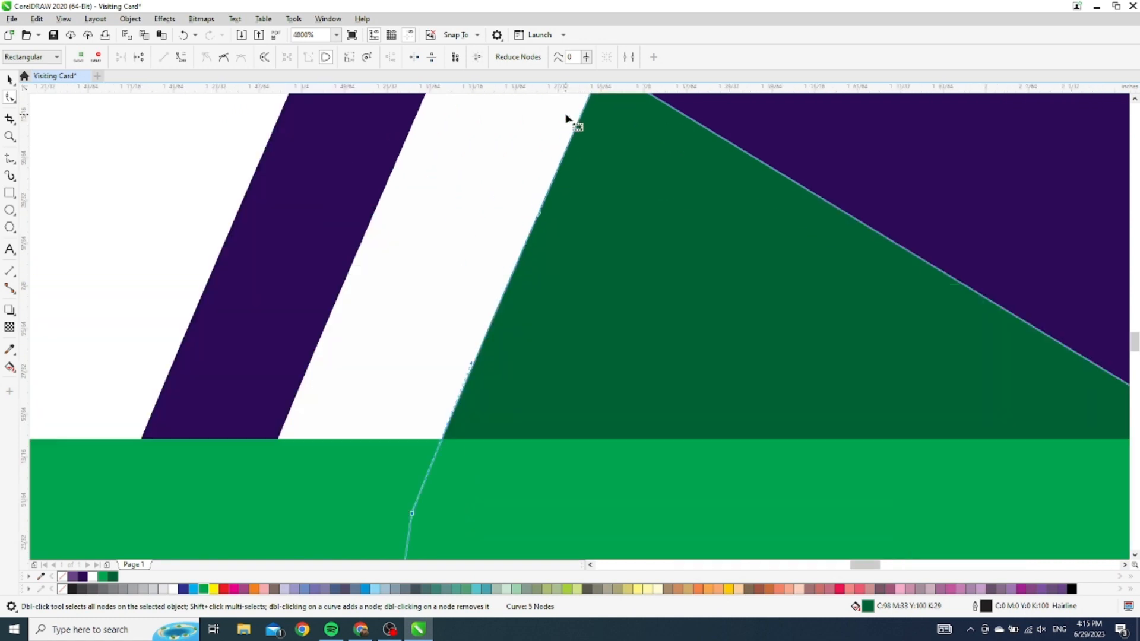
{"action": "left_click", "coordinate": [11, 82]}
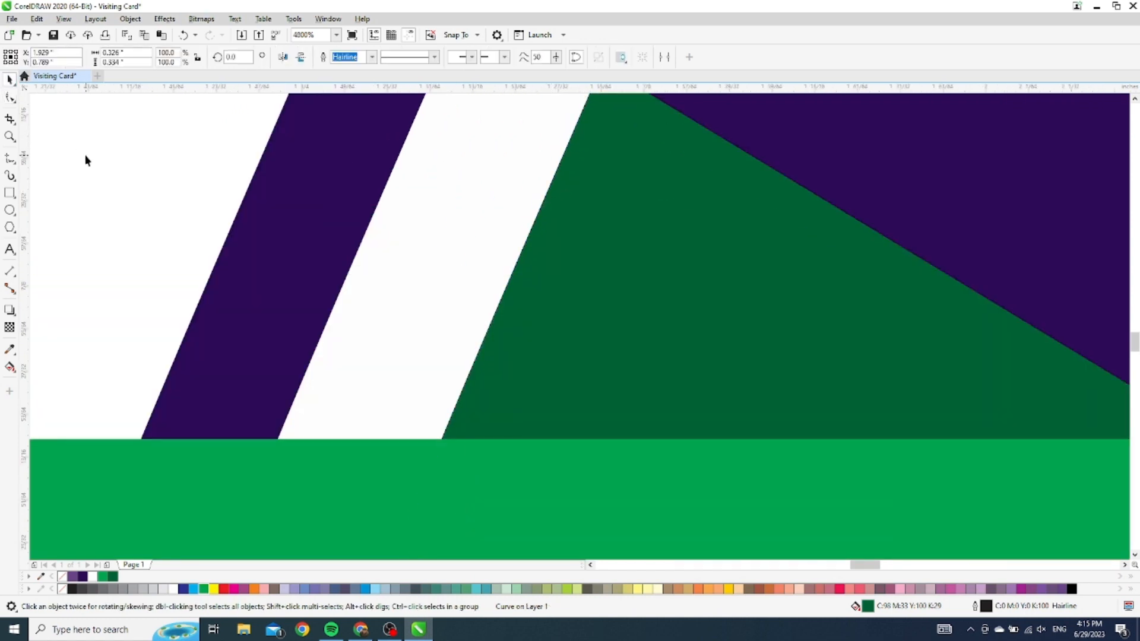
{"action": "left_click", "coordinate": [85, 158]}
{"action": "scroll", "coordinate": [597, 185], "scroll_direction": "down", "scroll_amount": 4}
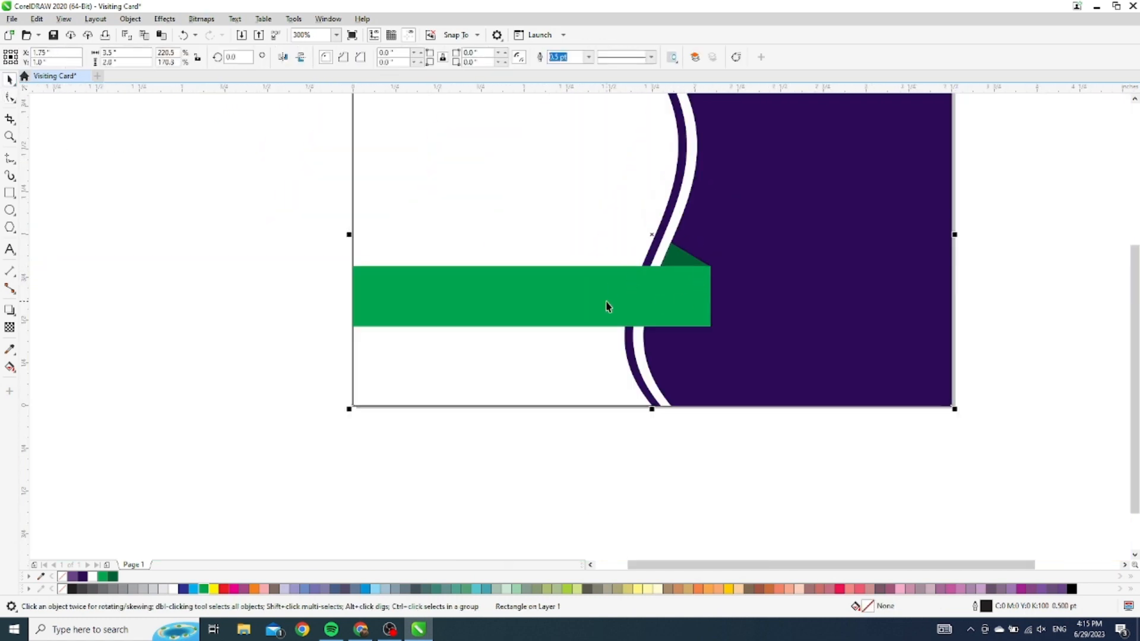
{"action": "scroll", "coordinate": [630, 276], "scroll_direction": "down", "scroll_amount": 2}
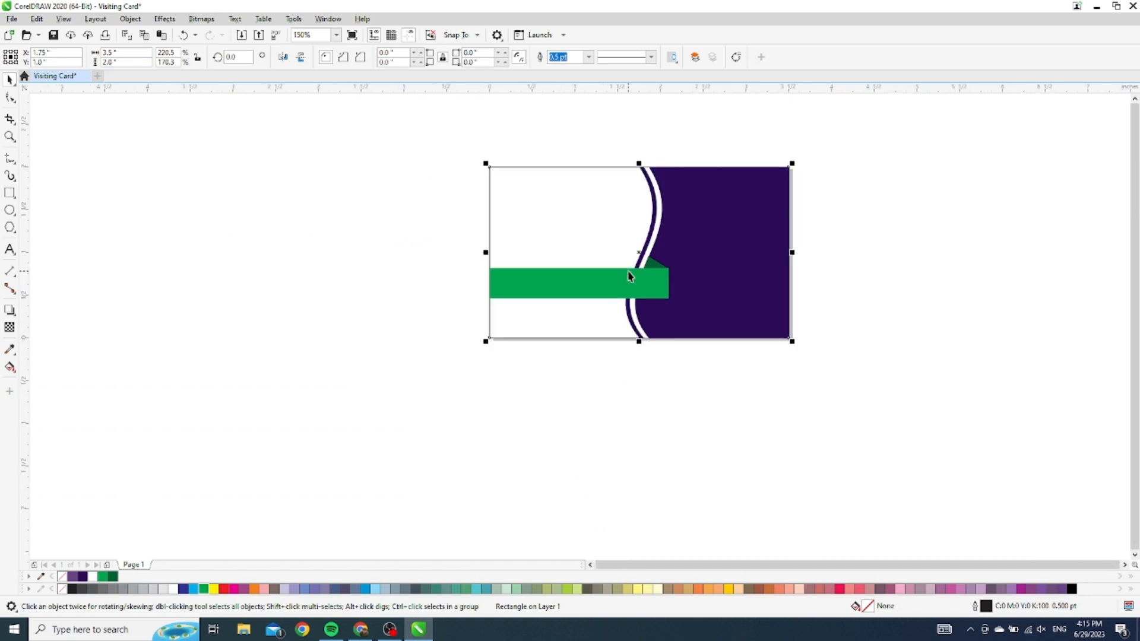
{"action": "left_click", "coordinate": [9, 249]}
{"action": "scroll", "coordinate": [561, 291], "scroll_direction": "up", "scroll_amount": 2}
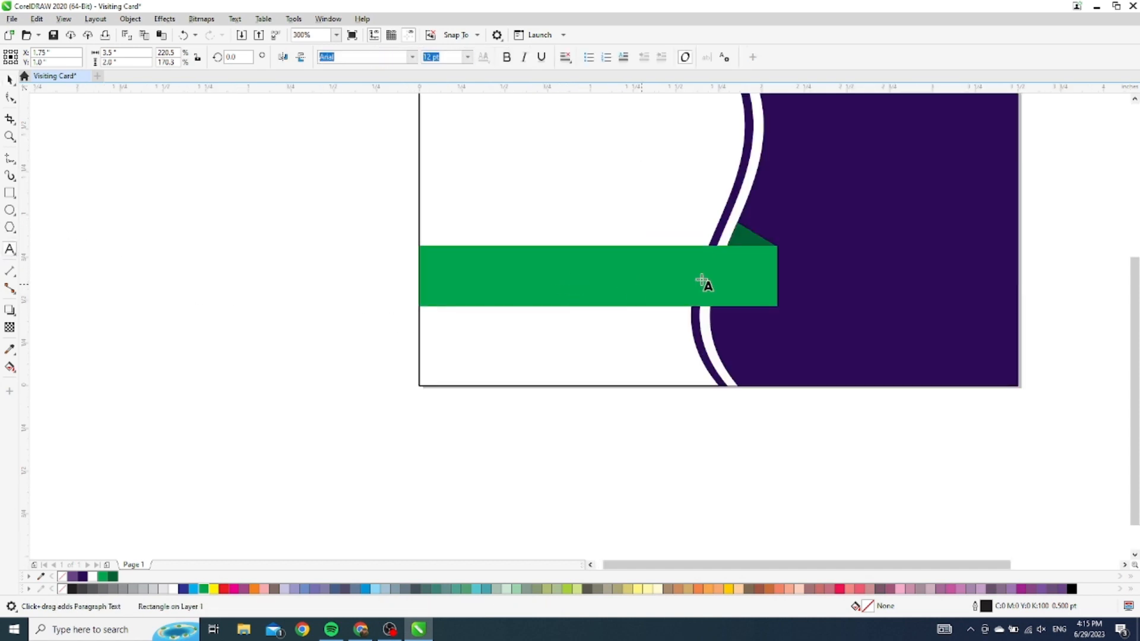
{"action": "left_click", "coordinate": [452, 280]}
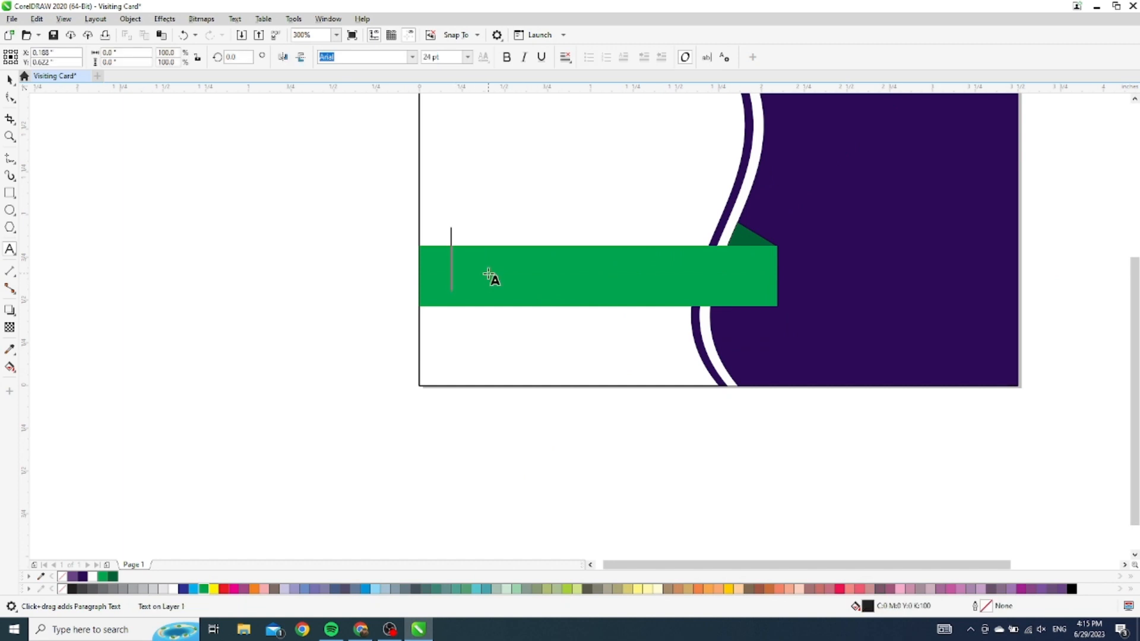
{"action": "type", "text": "WWW"}
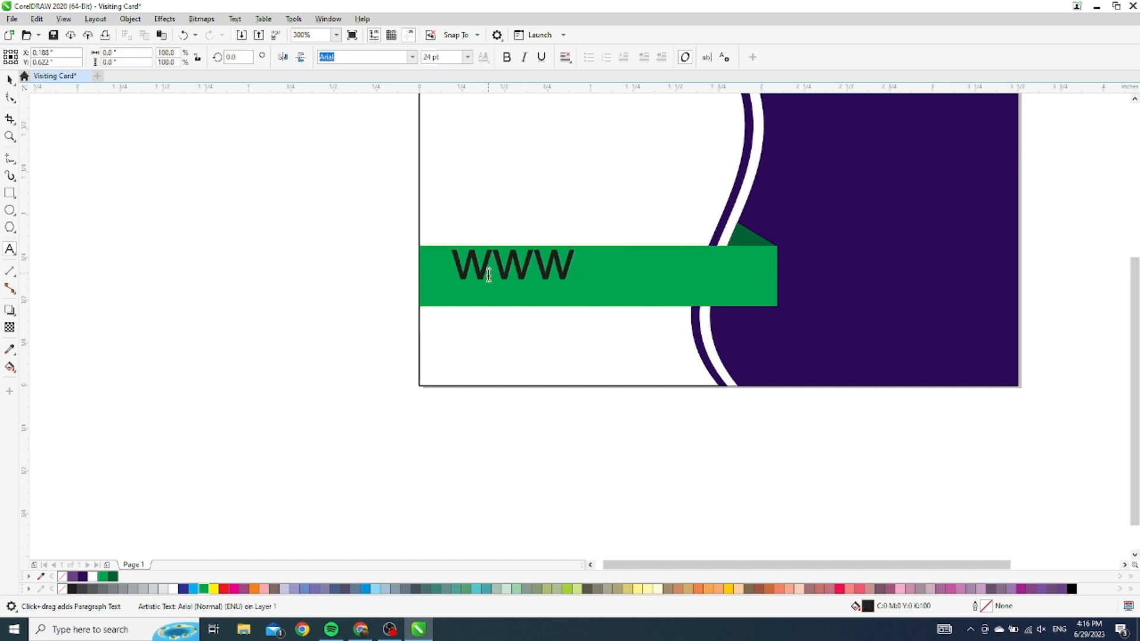
{"action": "type", "text": ".dsb"}
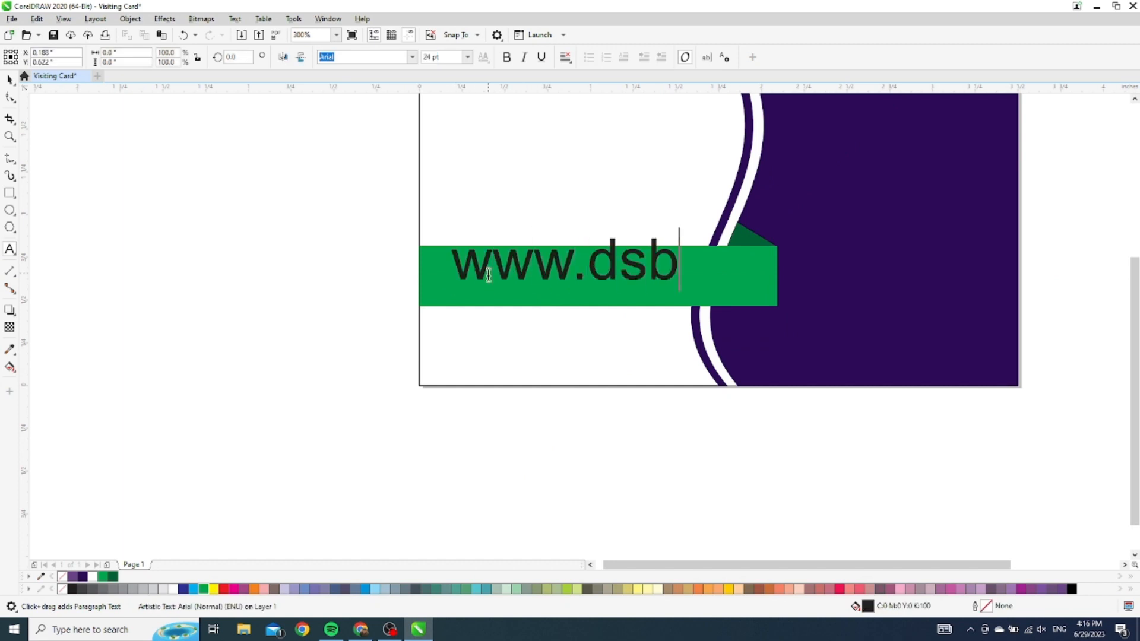
{"action": "type", "text": ".con"}
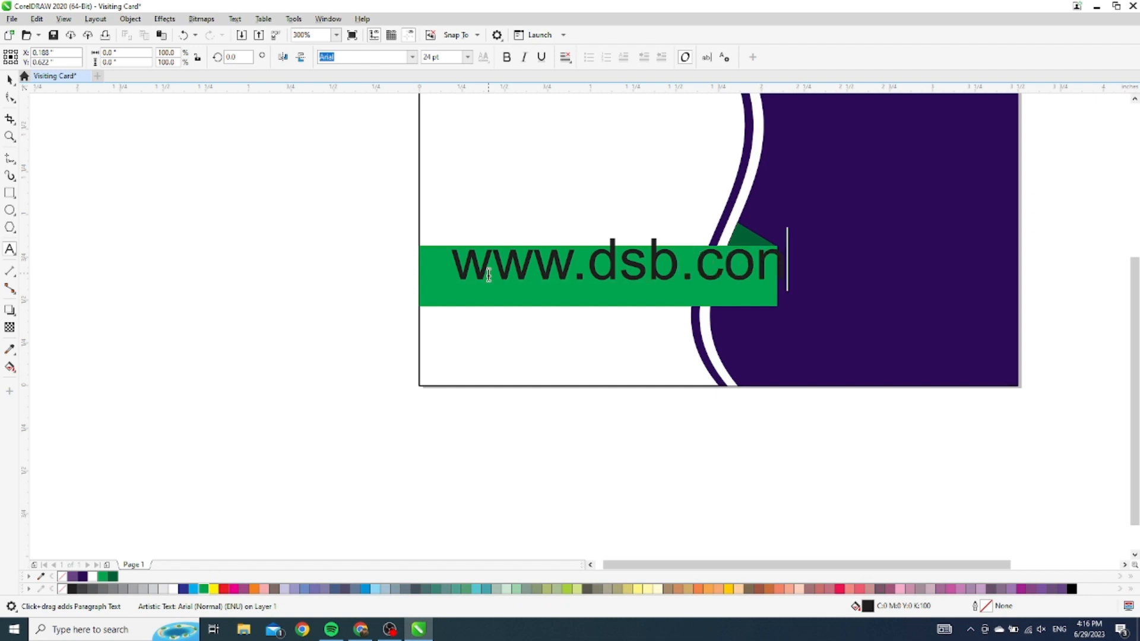
{"action": "key", "text": "BackSpace"}
{"action": "type", "text": "m"}
{"action": "key", "text": "BackSpace"}
{"action": "type", "text": "m.np"}
Make the URL text bold and white, shrink it to about 12.3 pt, and fit it on the bar
{"action": "left_click", "coordinate": [8, 79]}
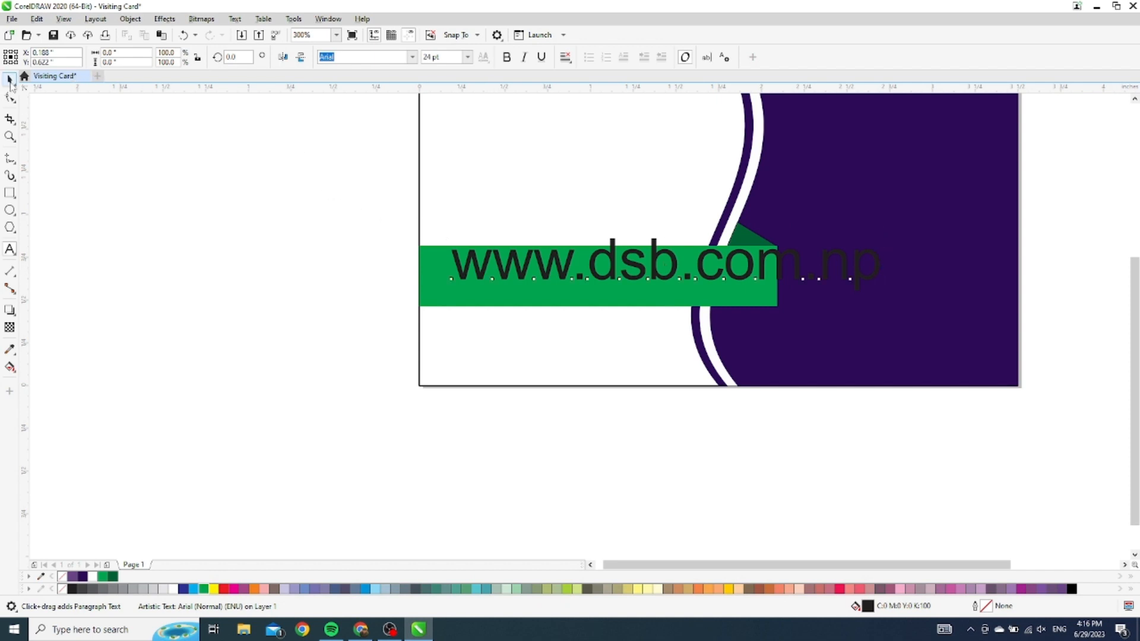
{"action": "left_click", "coordinate": [508, 58]}
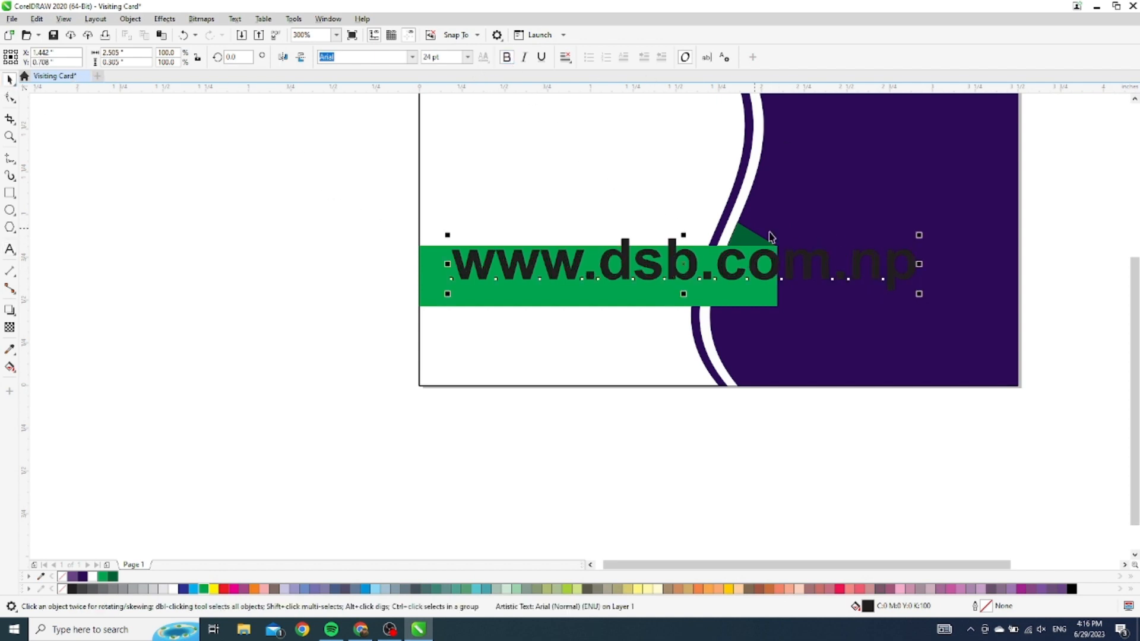
{"action": "left_click_drag", "start_coordinate": [920, 237], "coordinate": [844, 244]}
{"action": "left_click_drag", "start_coordinate": [732, 258], "coordinate": [639, 278]}
{"action": "mouse_move", "coordinate": [751, 259]}
{"action": "left_mouse_down"}
{"action": "mouse_move", "coordinate": [739, 270]}
{"action": "mouse_move", "coordinate": [758, 272]}
{"action": "mouse_move", "coordinate": [753, 259]}
{"action": "left_mouse_up"}
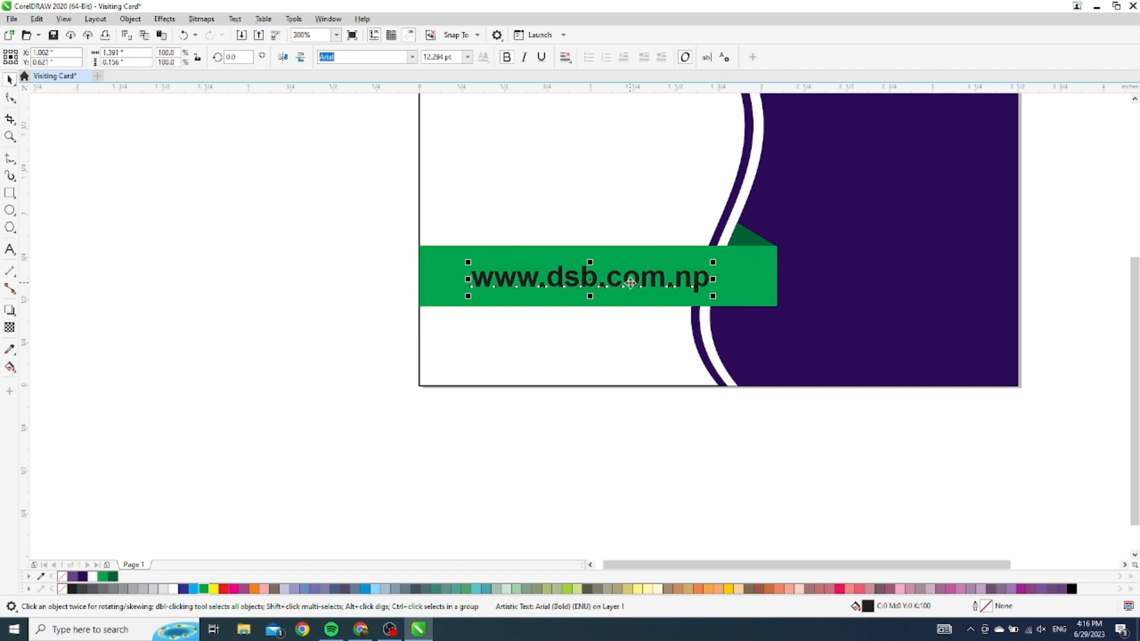
{"action": "left_click_drag", "start_coordinate": [631, 283], "coordinate": [619, 284]}
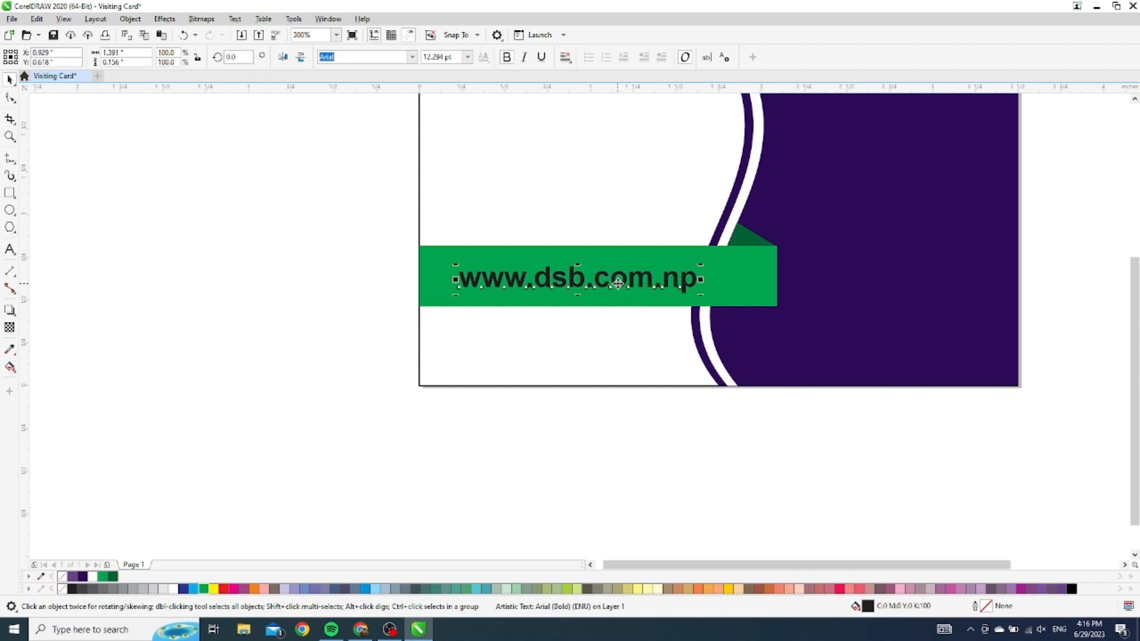
{"action": "left_click", "coordinate": [172, 589]}
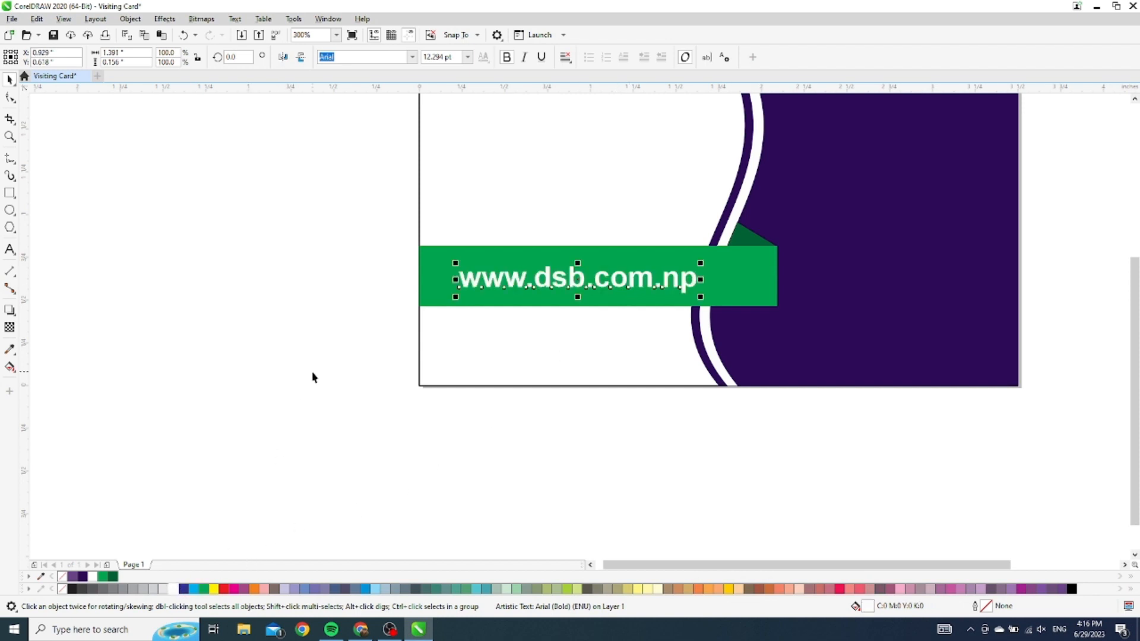
{"action": "left_click", "coordinate": [282, 361]}
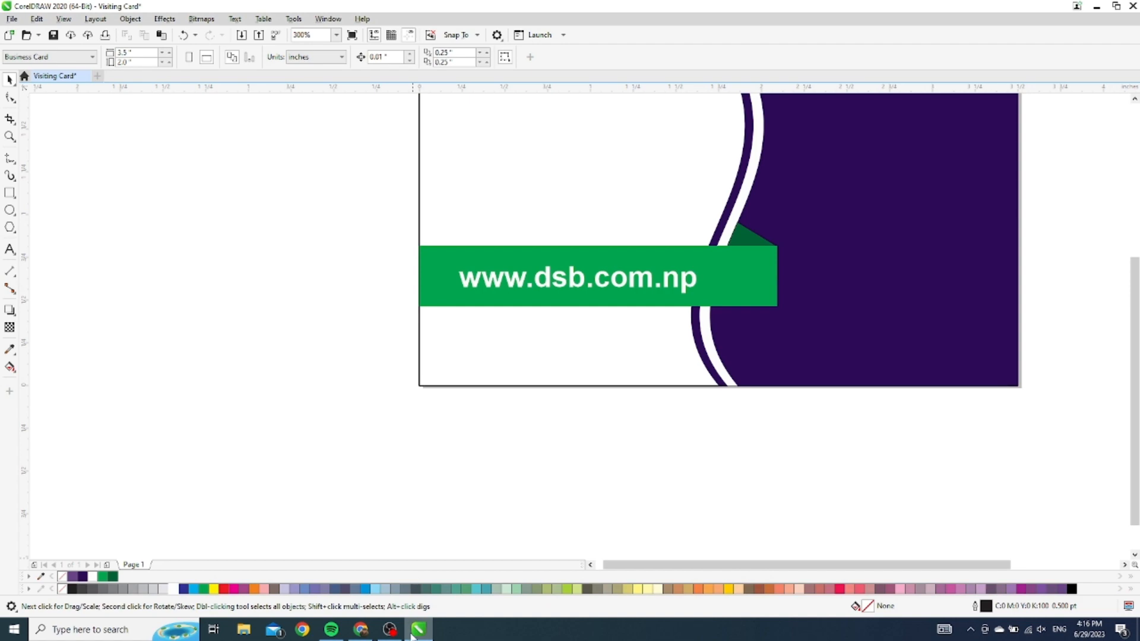
Open Chrome and load the dsb.com.np website in a full-screen window
{"action": "left_click", "coordinate": [307, 635]}
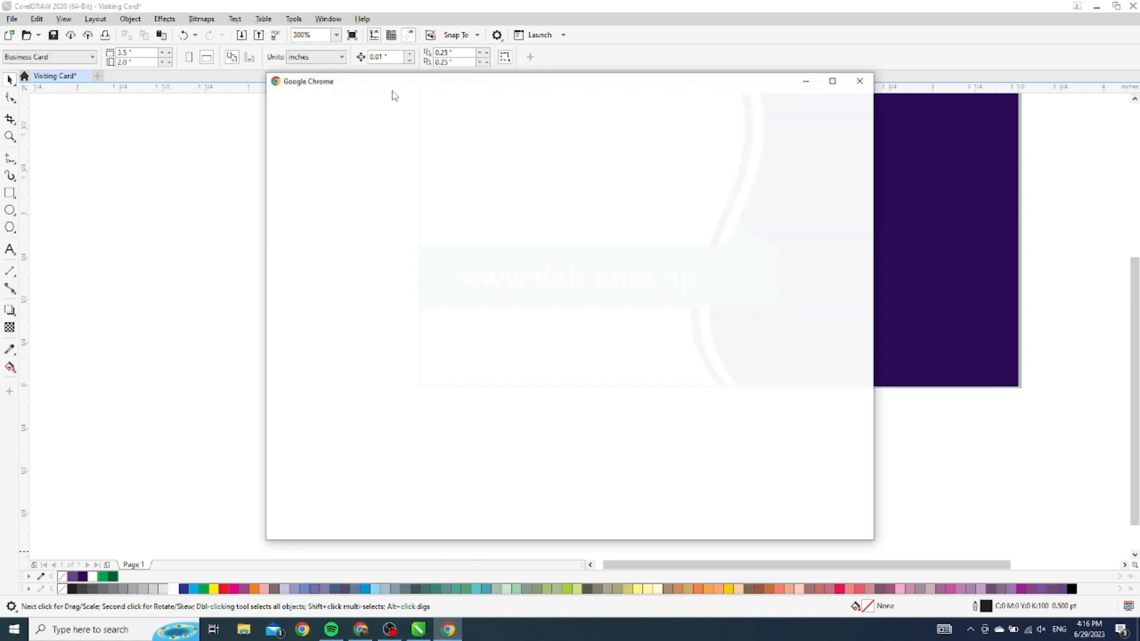
{"action": "left_click", "coordinate": [532, 379]}
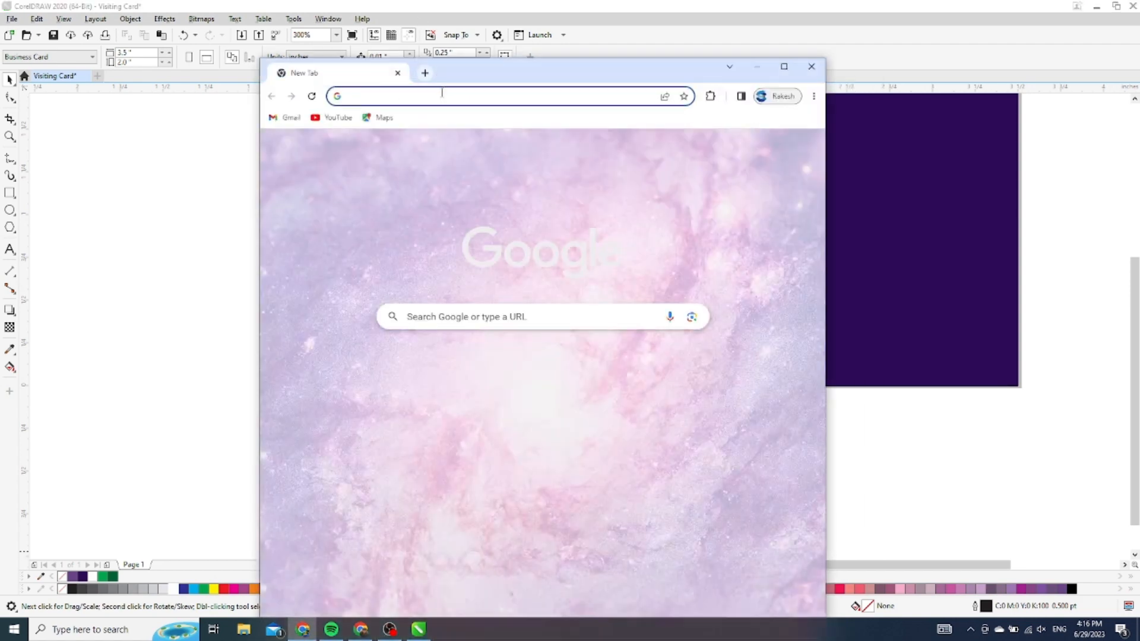
{"action": "left_click", "coordinate": [442, 94]}
{"action": "type", "text": "ds"}
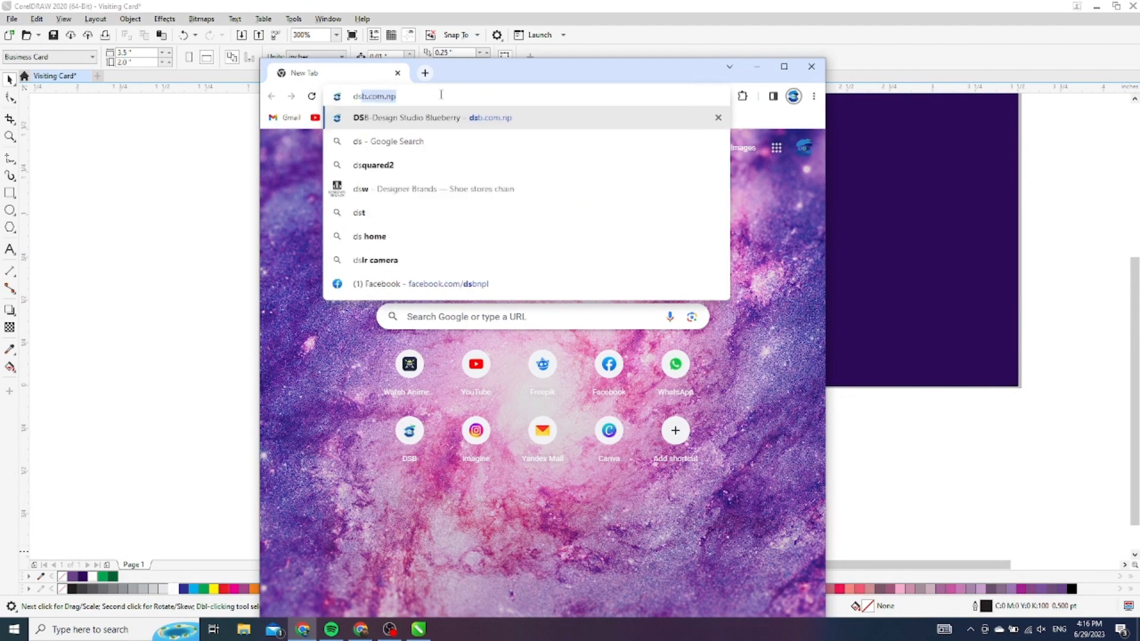
{"action": "key", "text": "Return"}
{"action": "left_click", "coordinate": [784, 67]}
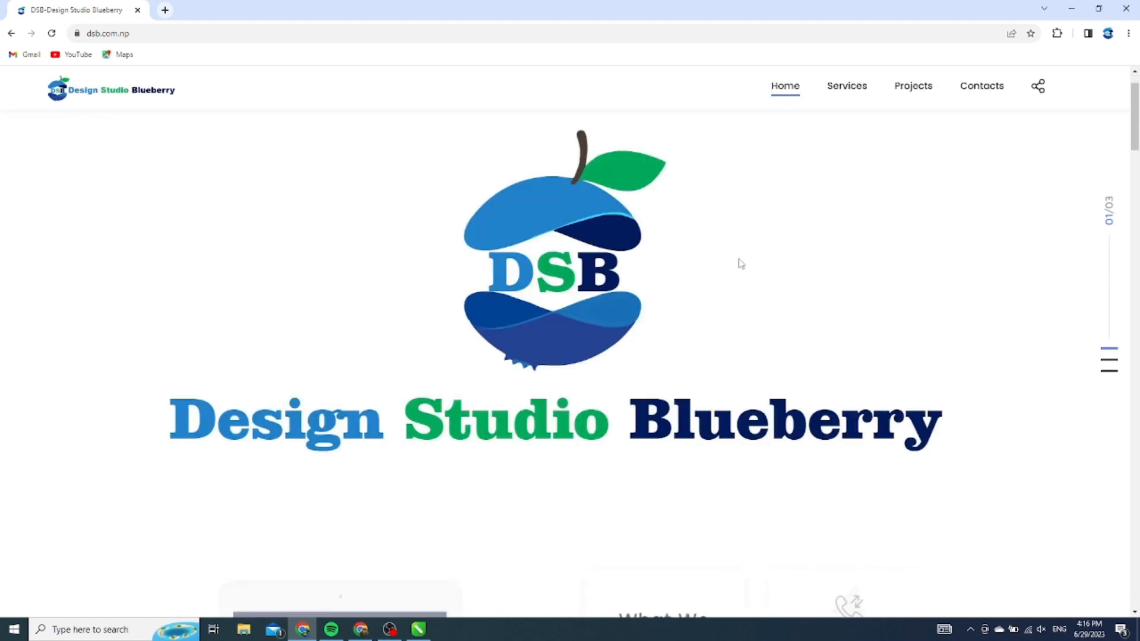
{"action": "scroll", "coordinate": [738, 262], "scroll_direction": "down", "scroll_amount": 5}
Create and download a QR code for the page, then drag qrcode_dsb.com.np.png into the card document
{"action": "right_click", "coordinate": [723, 228]}
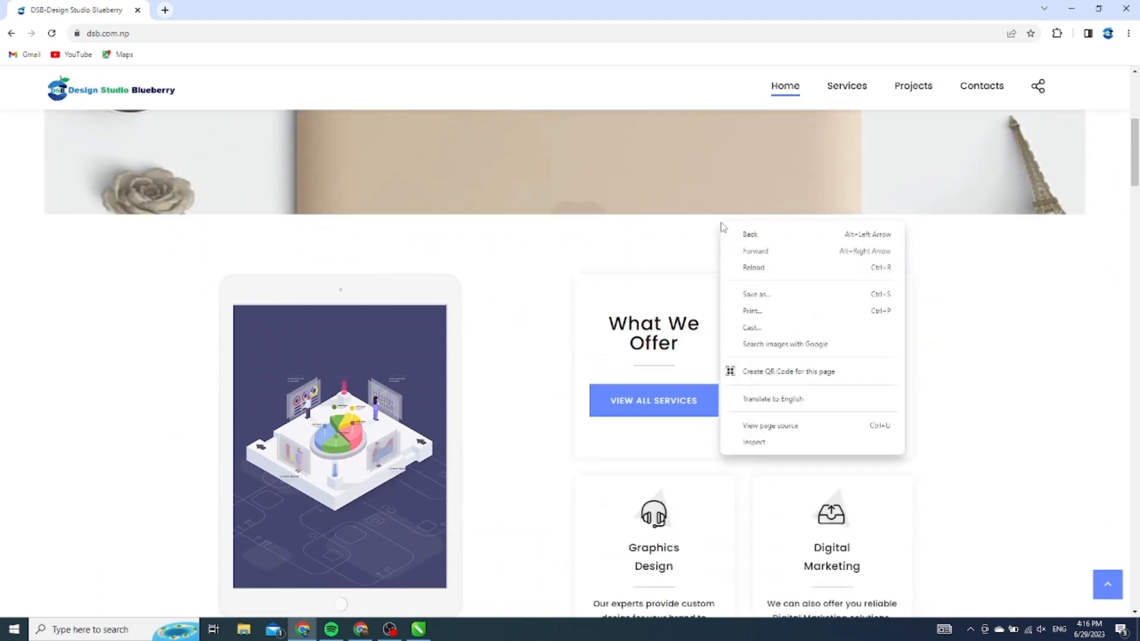
{"action": "left_click", "coordinate": [784, 372]}
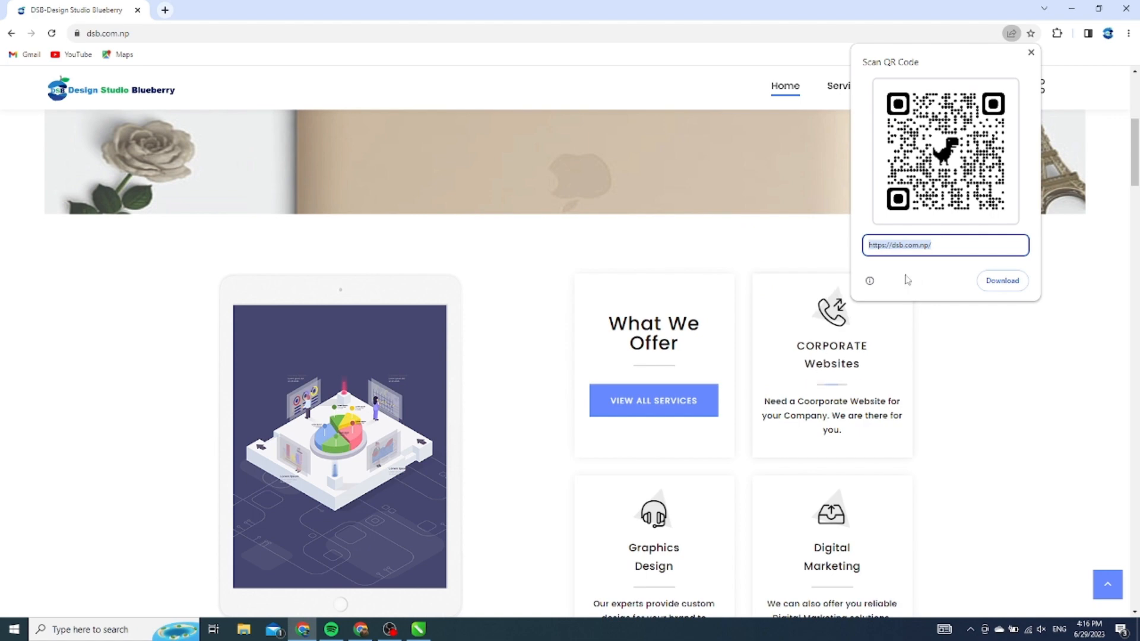
{"action": "left_click", "coordinate": [1008, 282]}
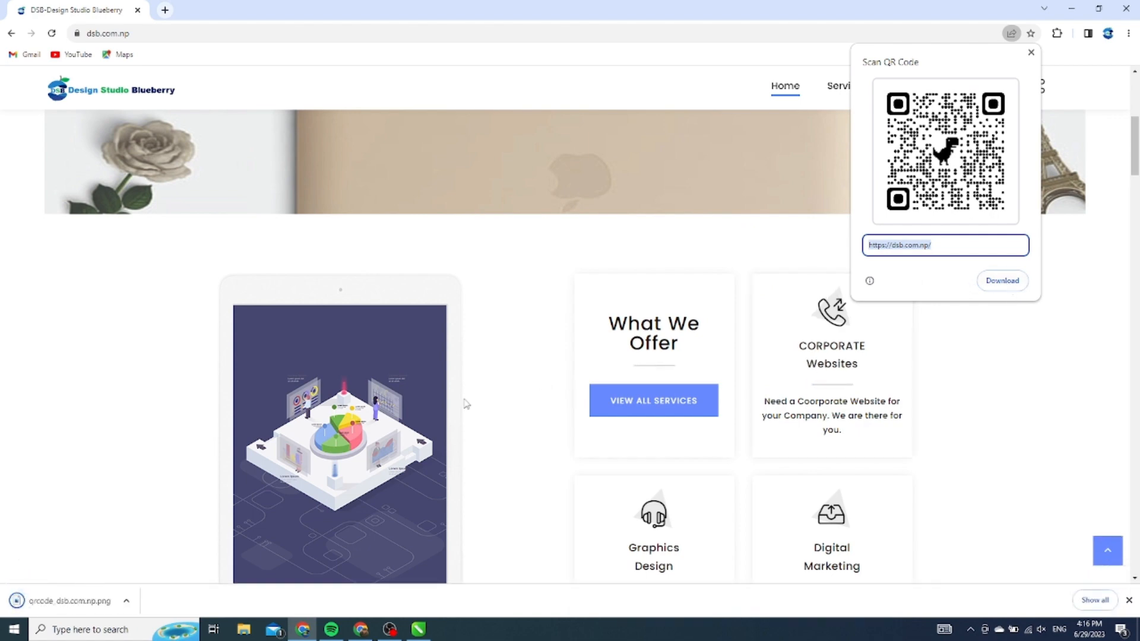
{"action": "left_click_drag", "start_coordinate": [64, 605], "coordinate": [246, 347]}
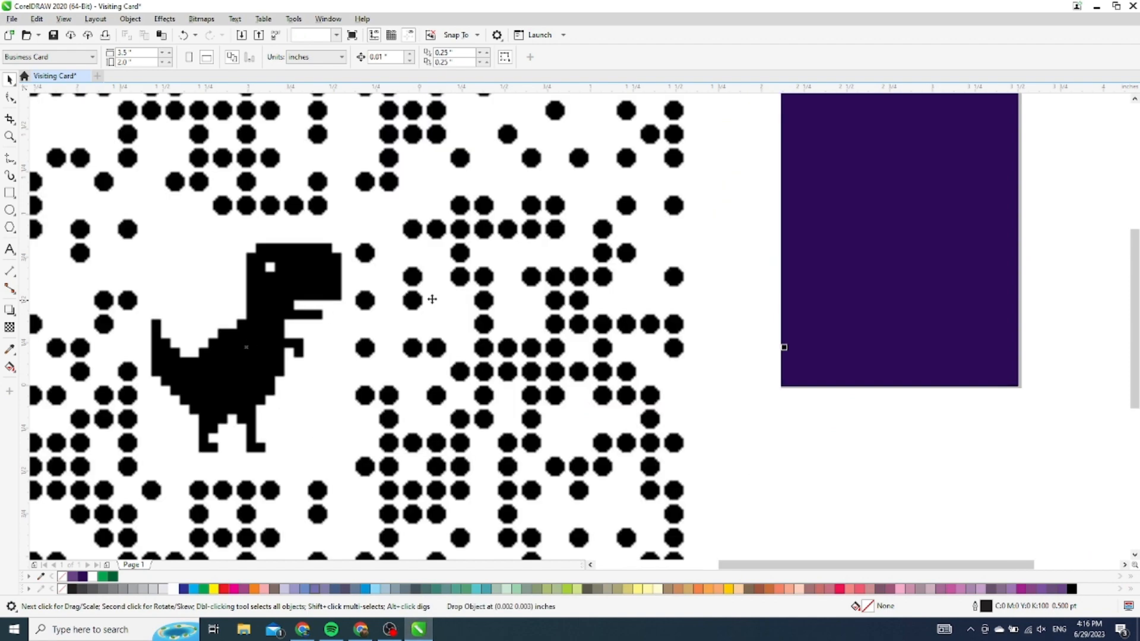
Scale the QR code to about 14% and place it in the card's upper-left white area
{"action": "scroll", "coordinate": [487, 341], "scroll_direction": "down", "scroll_amount": 3}
{"action": "scroll", "coordinate": [503, 305], "scroll_direction": "up", "scroll_amount": 2}
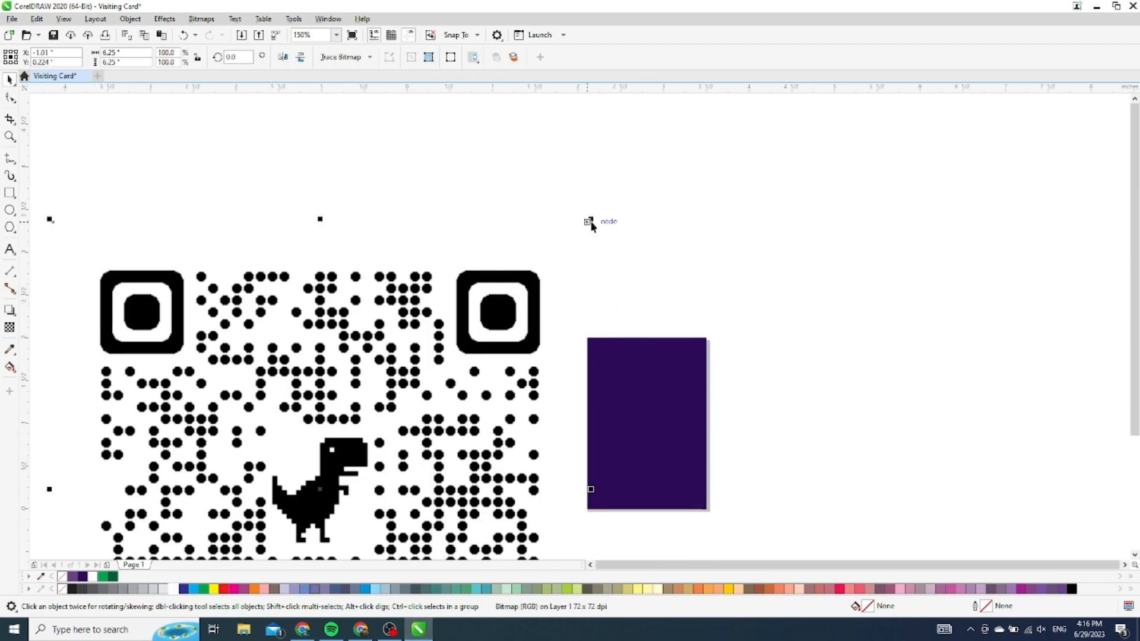
{"action": "left_click_drag", "start_coordinate": [589, 222], "coordinate": [361, 449]}
{"action": "left_click_drag", "start_coordinate": [319, 489], "coordinate": [476, 392]}
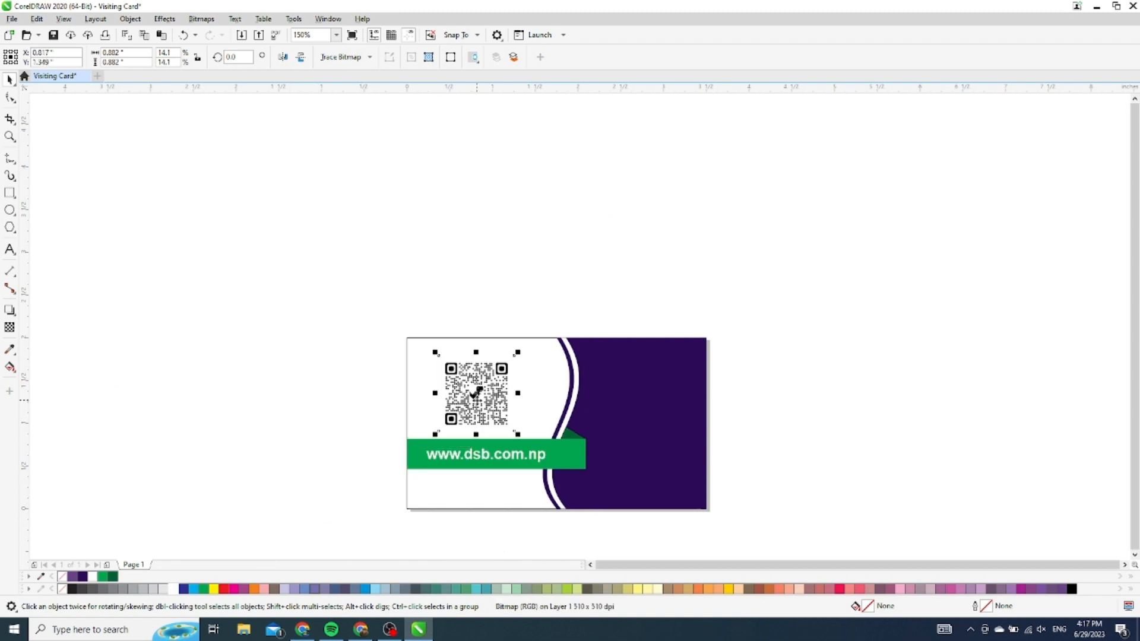
{"action": "left_click_drag", "start_coordinate": [476, 392], "coordinate": [480, 392]}
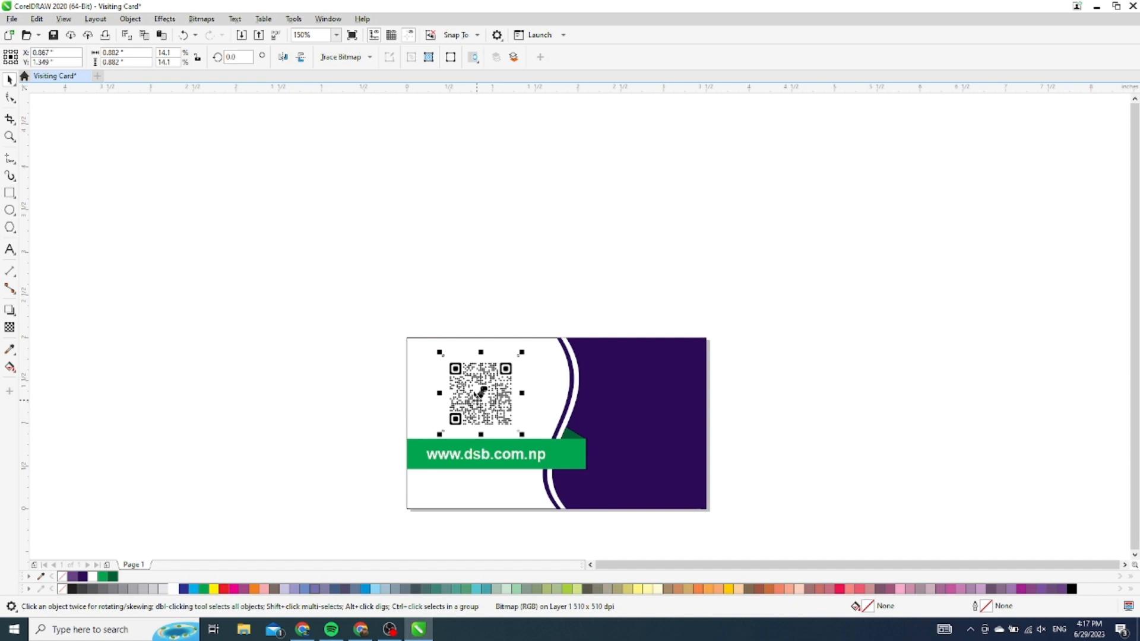
Import dsb logo.svg onto the purple panel and shrink it to about 0.67 × 0.80 inches
{"action": "right_click", "coordinate": [217, 263]}
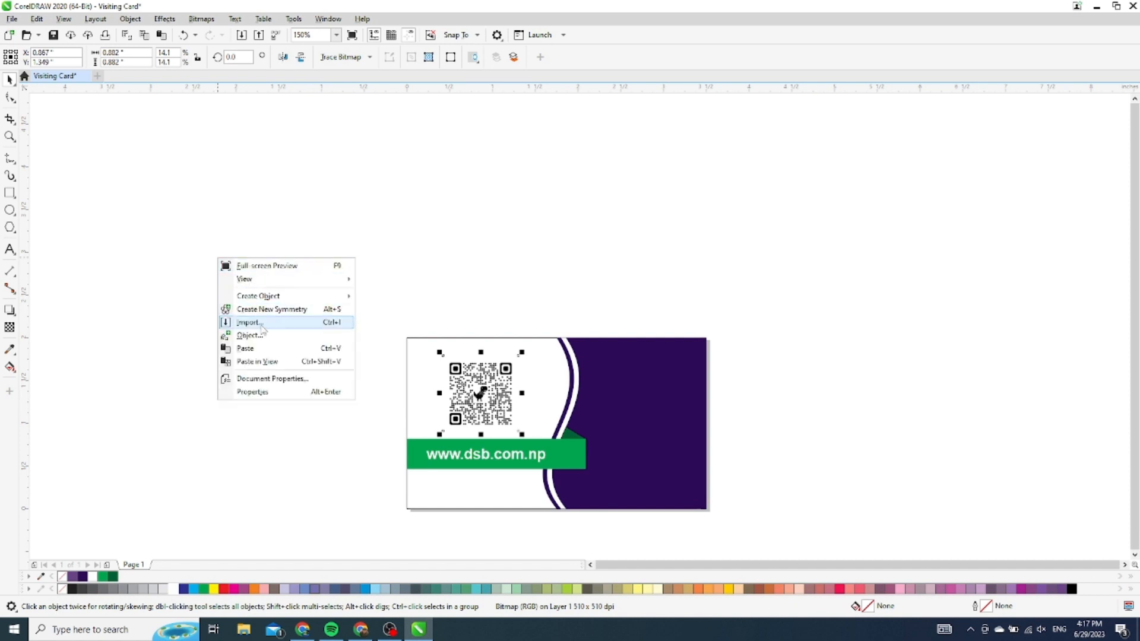
{"action": "left_click", "coordinate": [263, 324]}
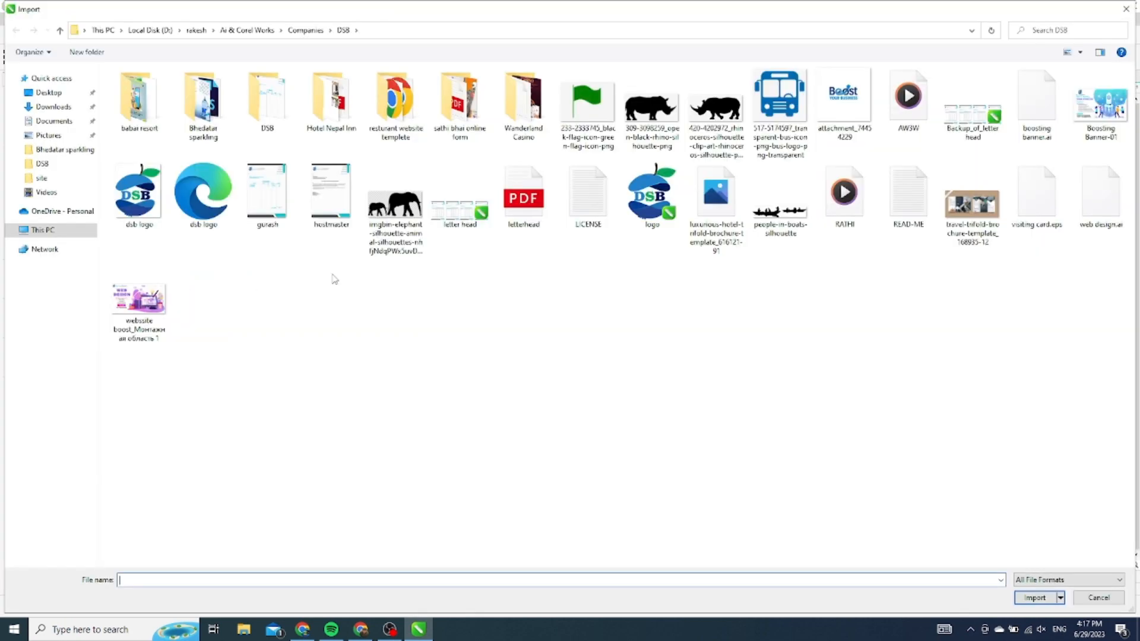
{"action": "double_click", "coordinate": [219, 211]}
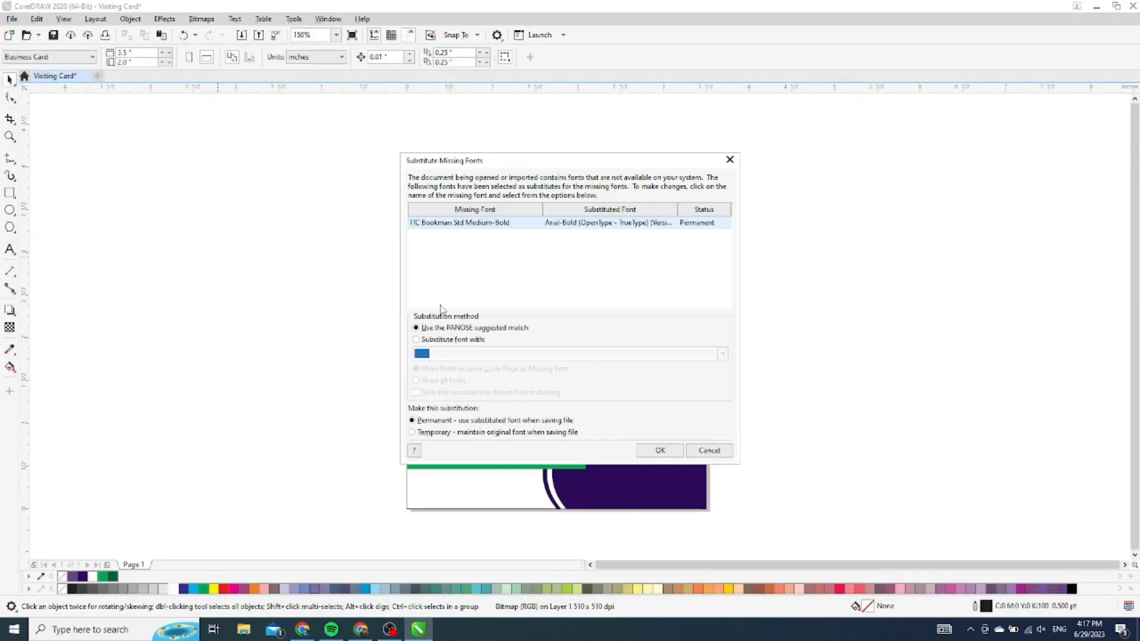
{"action": "left_click", "coordinate": [661, 451]}
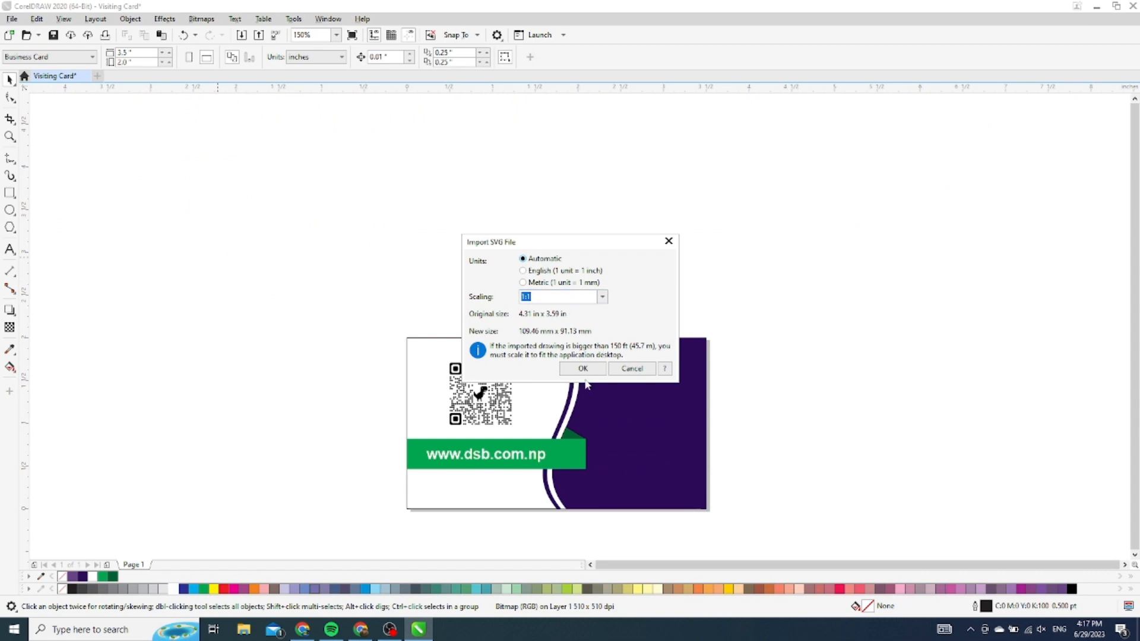
{"action": "left_click", "coordinate": [583, 369]}
{"action": "left_click_drag", "start_coordinate": [642, 218], "coordinate": [654, 444]}
{"action": "scroll", "coordinate": [660, 457], "scroll_direction": "up", "scroll_amount": 2}
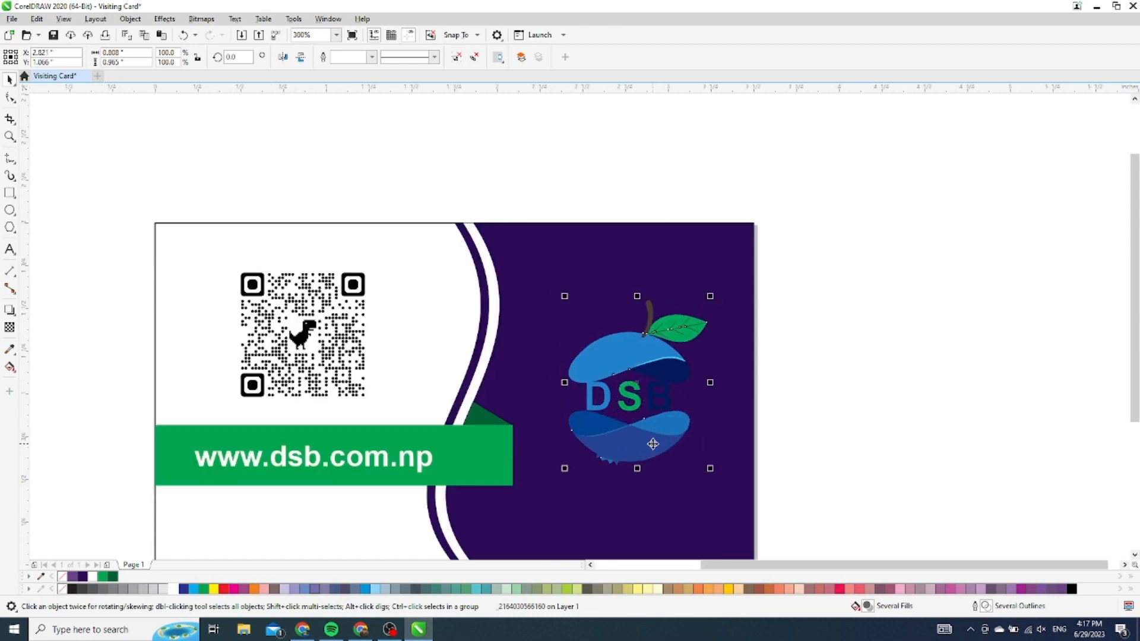
{"action": "left_click_drag", "start_coordinate": [711, 471], "coordinate": [699, 468]}
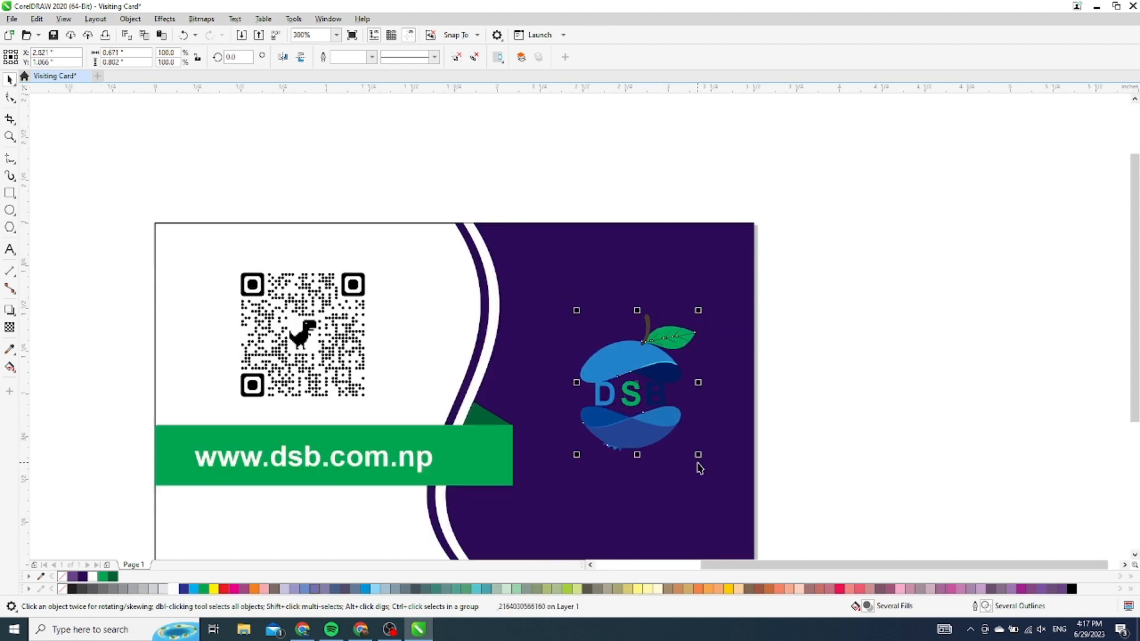
{"action": "left_click", "coordinate": [172, 589]}
{"action": "left_click", "coordinate": [803, 334]}
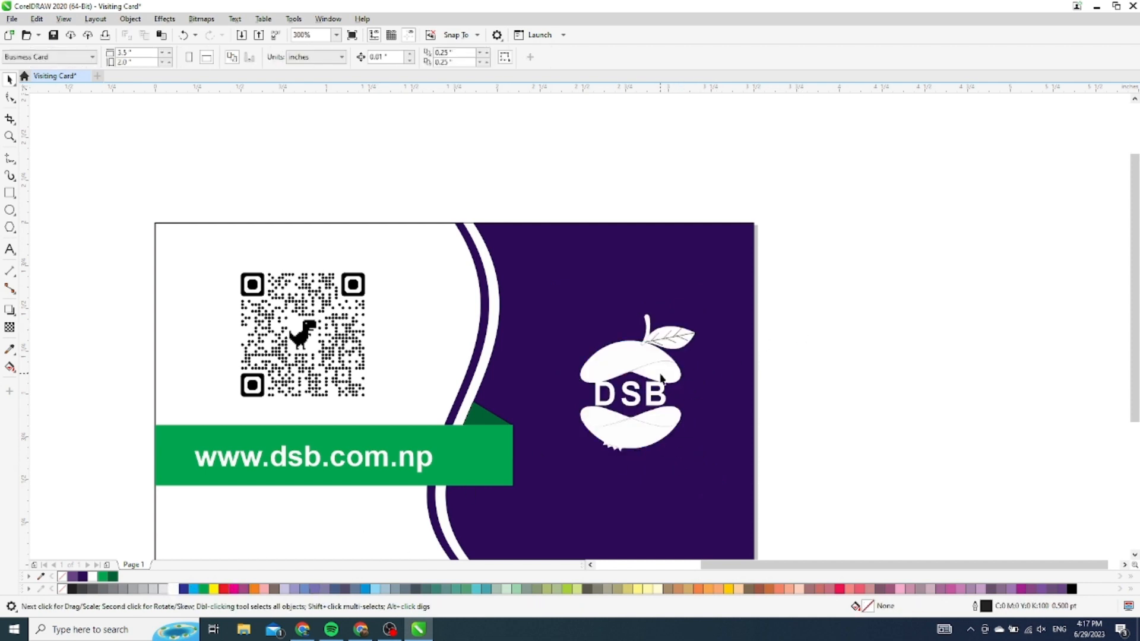
{"action": "scroll", "coordinate": [791, 287], "scroll_direction": "down", "scroll_amount": 2}
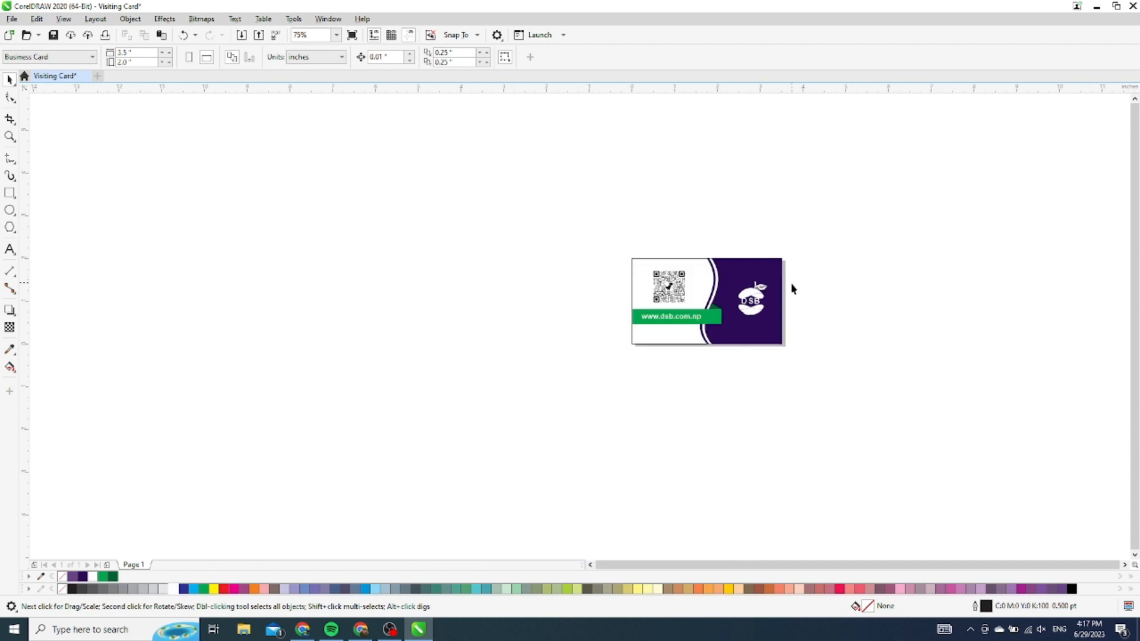
{"action": "scroll", "coordinate": [790, 286], "scroll_direction": "up", "scroll_amount": 1}
{"action": "scroll", "coordinate": [706, 375], "scroll_direction": "up", "scroll_amount": 1}
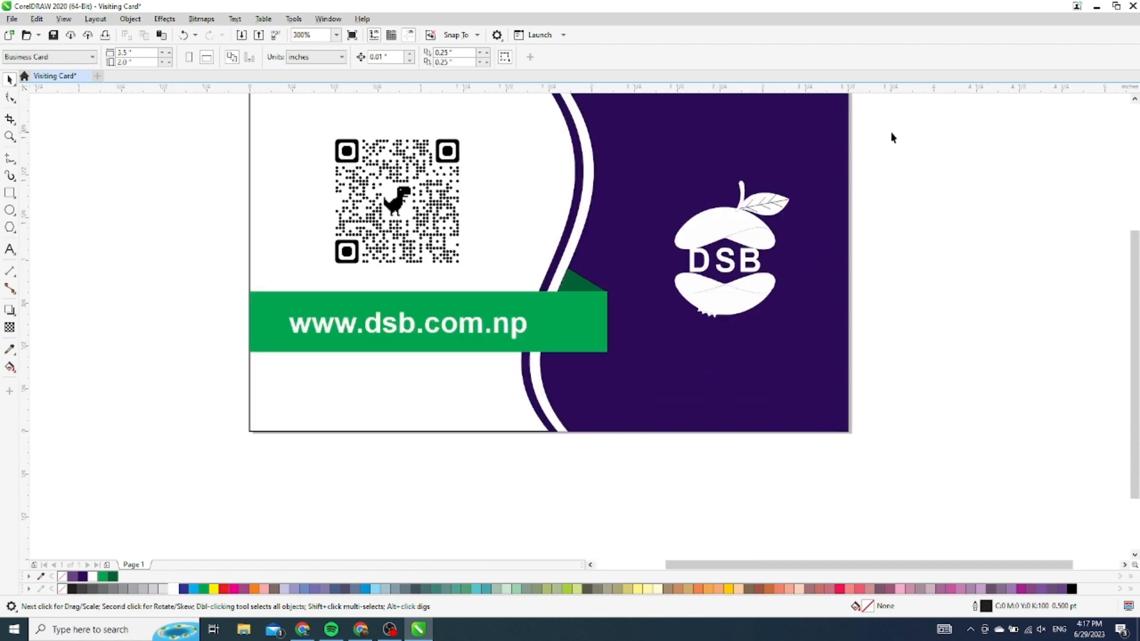
{"action": "left_click_drag", "start_coordinate": [892, 138], "coordinate": [647, 360]}
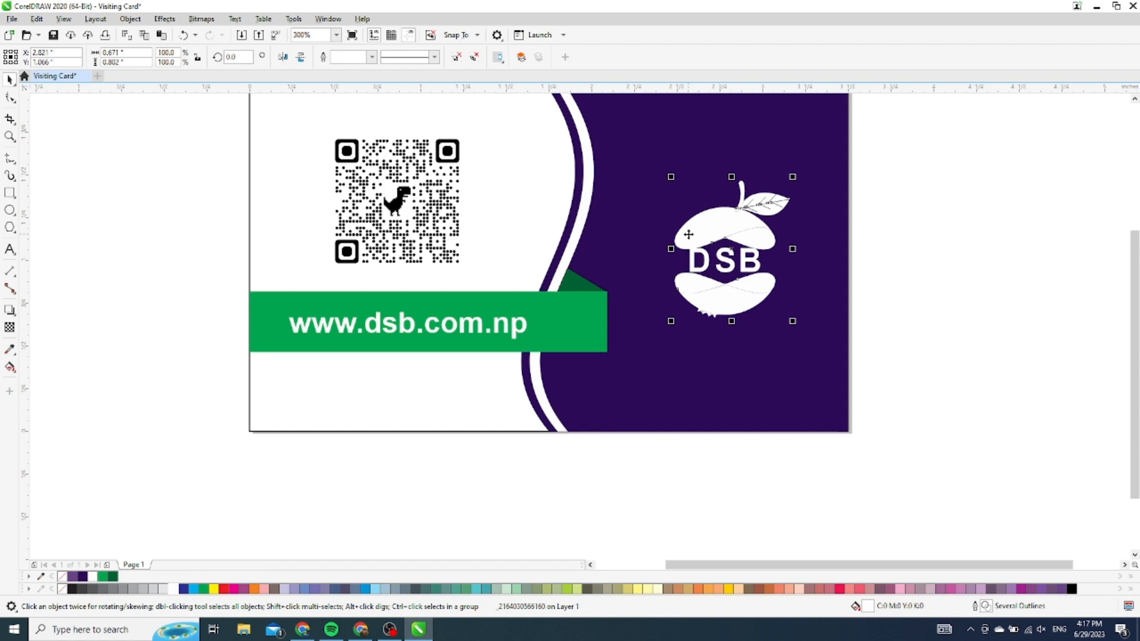
{"action": "left_click", "coordinate": [574, 217]}
{"action": "scroll", "coordinate": [530, 340], "scroll_direction": "down", "scroll_amount": 2}
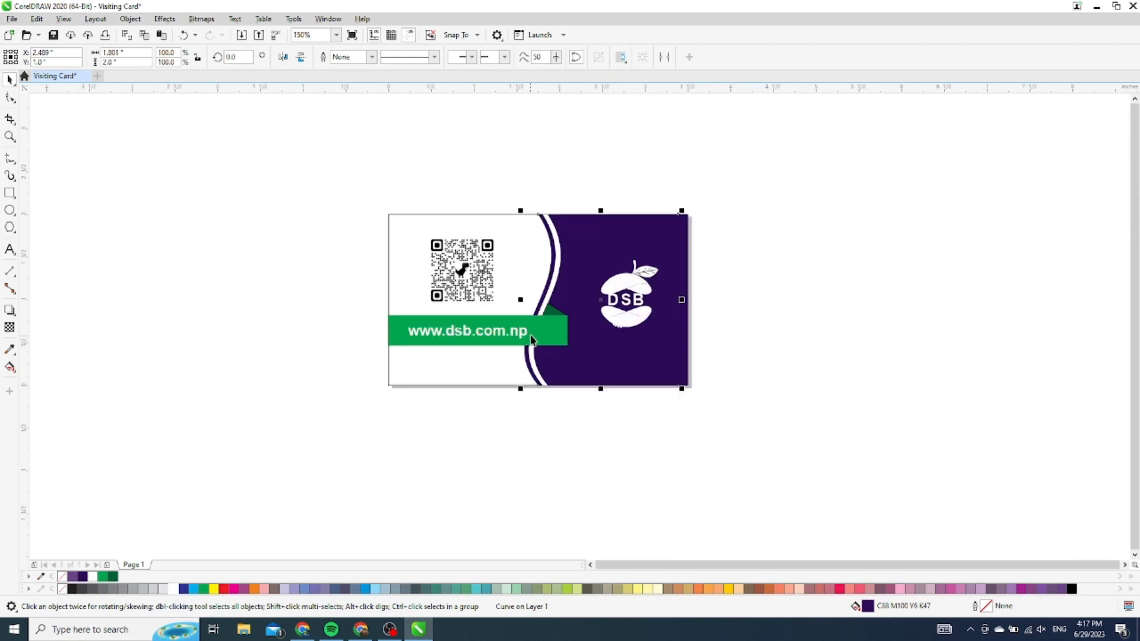
{"action": "key", "text": "Left"}
{"action": "key", "text": "Left"}
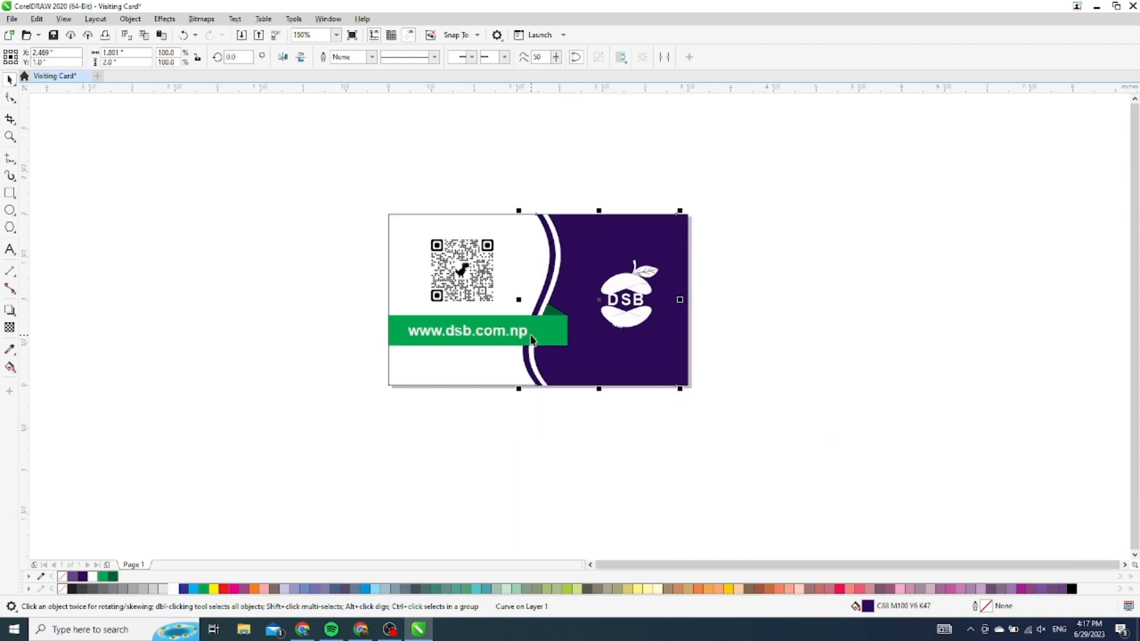
{"action": "left_click", "coordinate": [294, 247]}
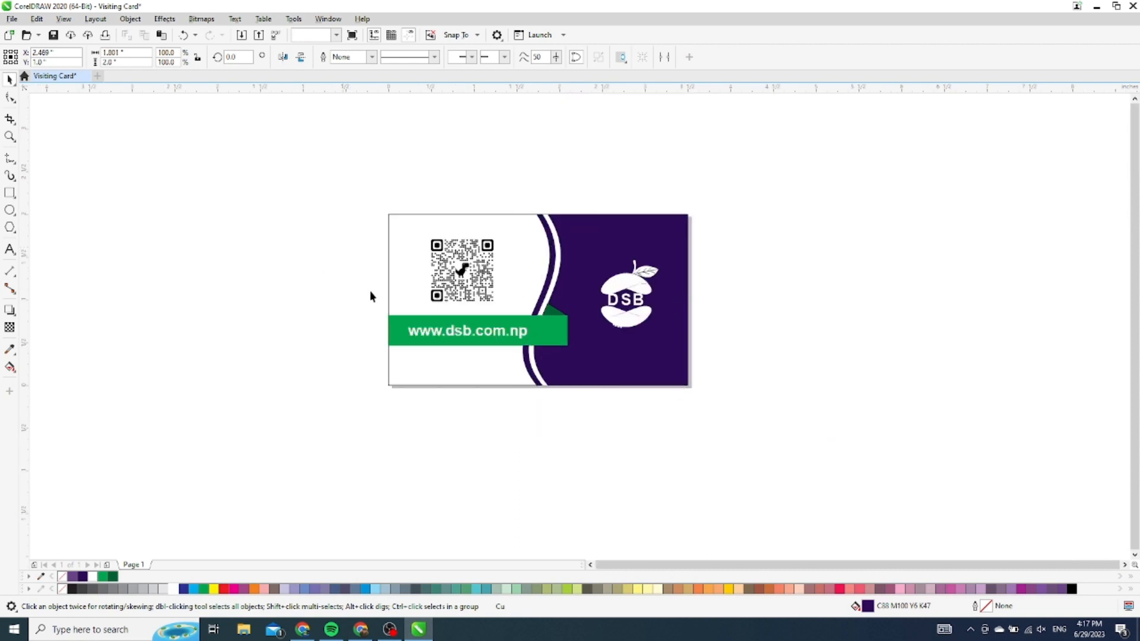
{"action": "left_click_drag", "start_coordinate": [721, 250], "coordinate": [585, 359]}
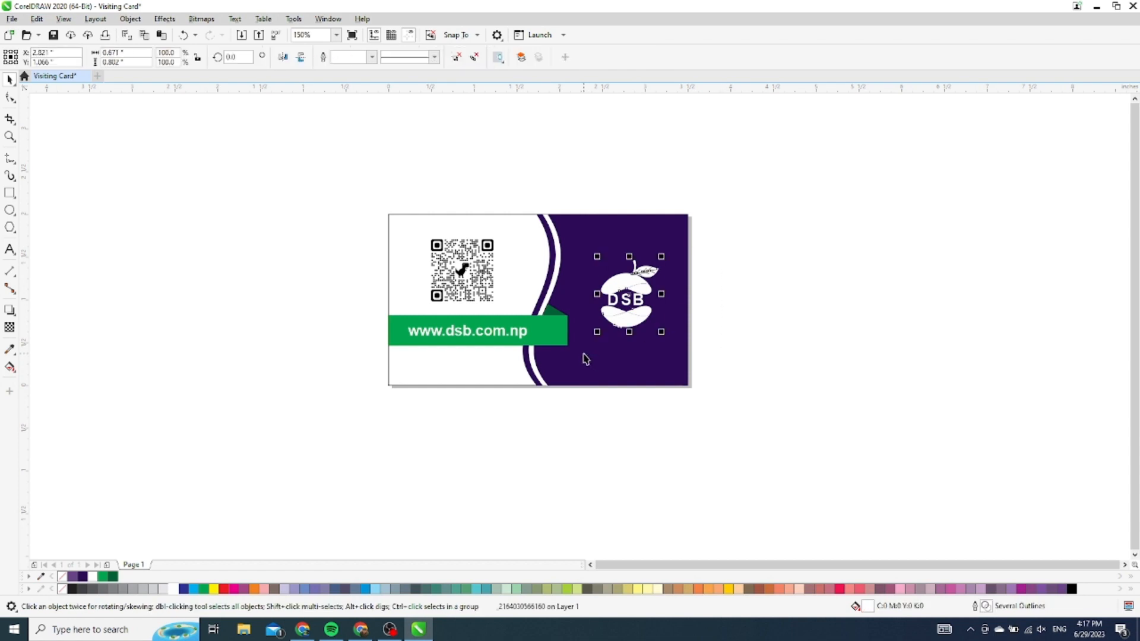
{"action": "scroll", "coordinate": [658, 304], "scroll_direction": "up", "scroll_amount": 2}
{"action": "left_click", "coordinate": [637, 291]}
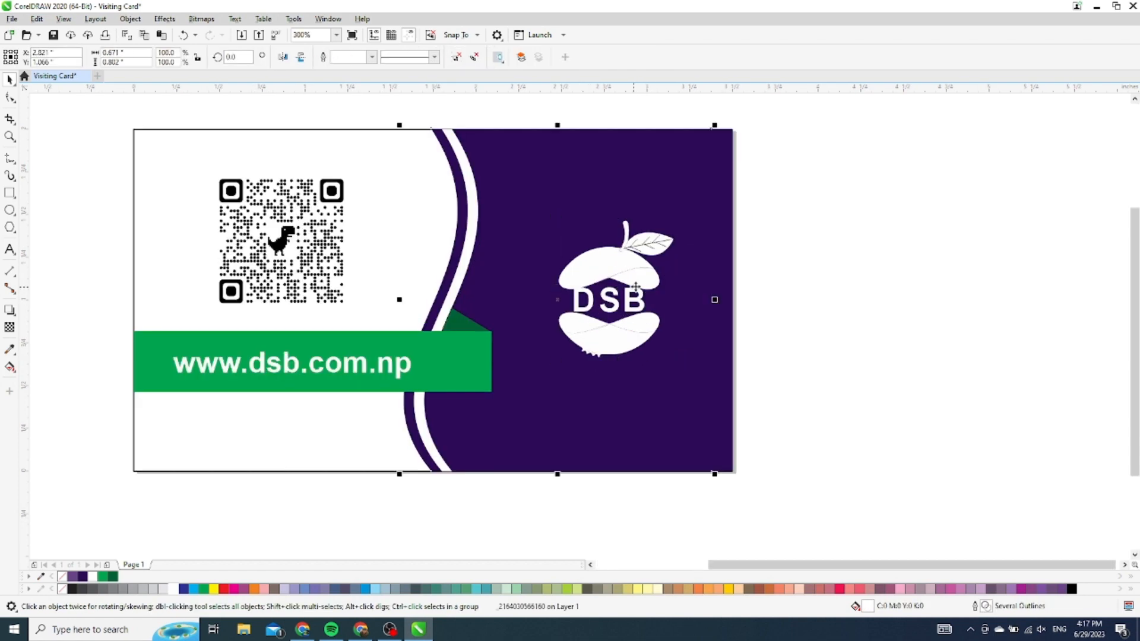
{"action": "left_click", "coordinate": [637, 291]}
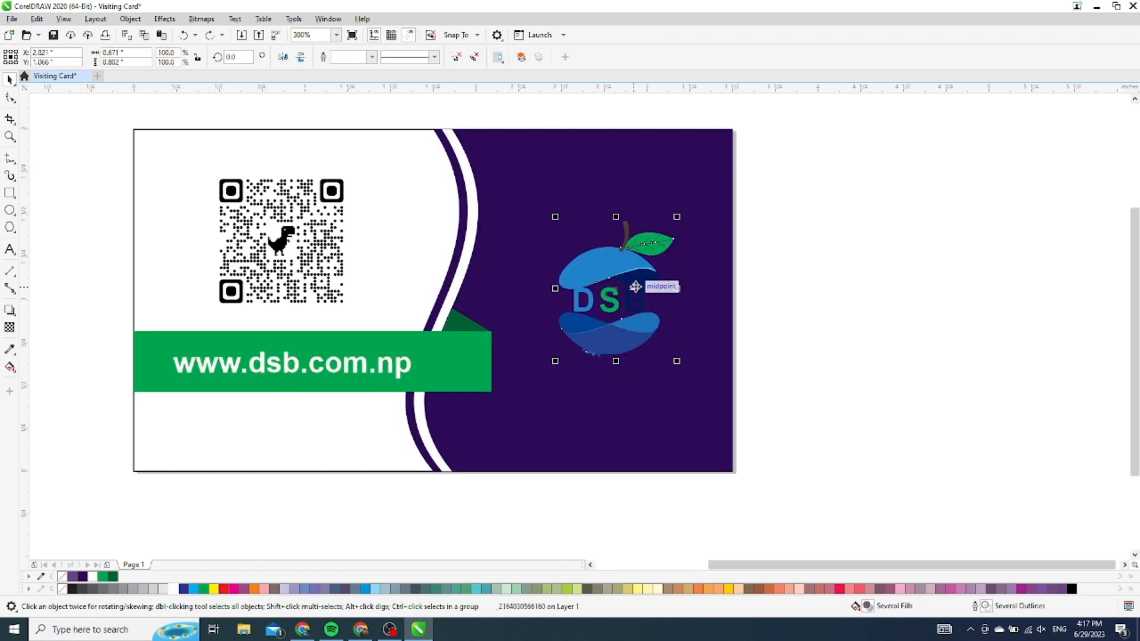
{"action": "left_click", "coordinate": [444, 300]}
{"action": "key", "text": "Left"}
{"action": "key", "text": "Left"}
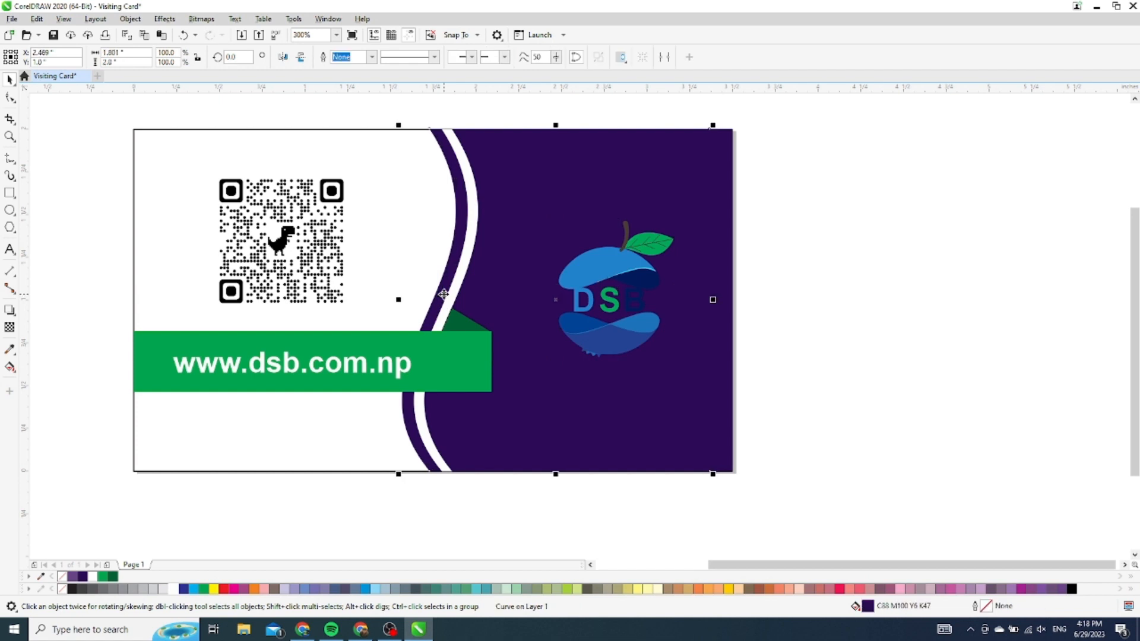
Reshape the purple curve's top node and drag it right so it sits flush with the top edge
{"action": "key", "text": "F10"}
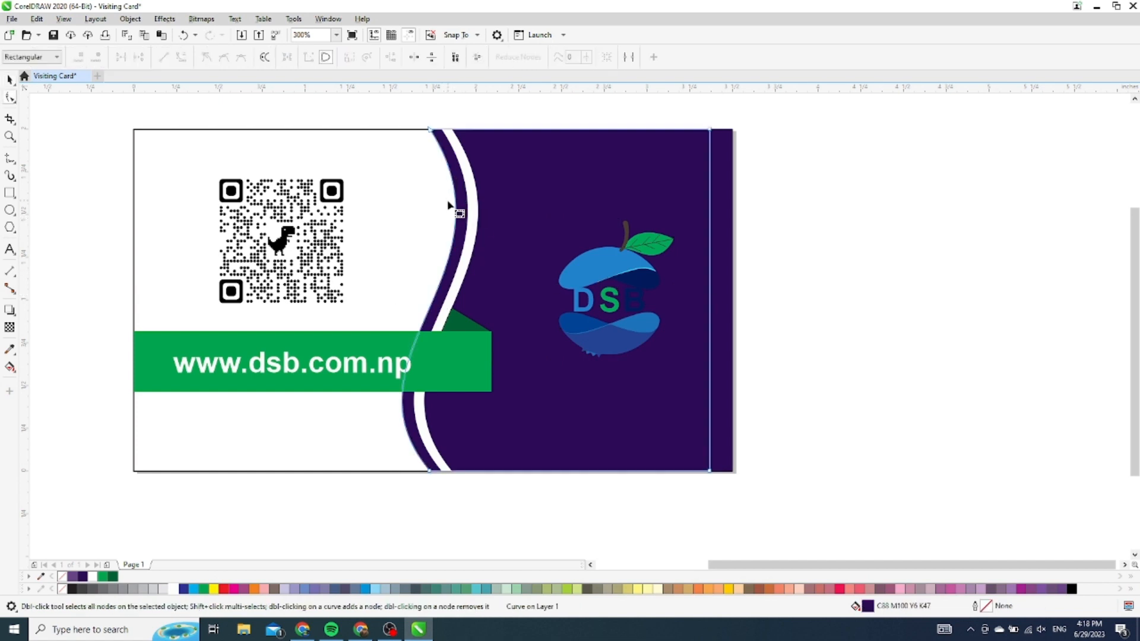
{"action": "left_click_drag", "start_coordinate": [432, 130], "coordinate": [520, 284]}
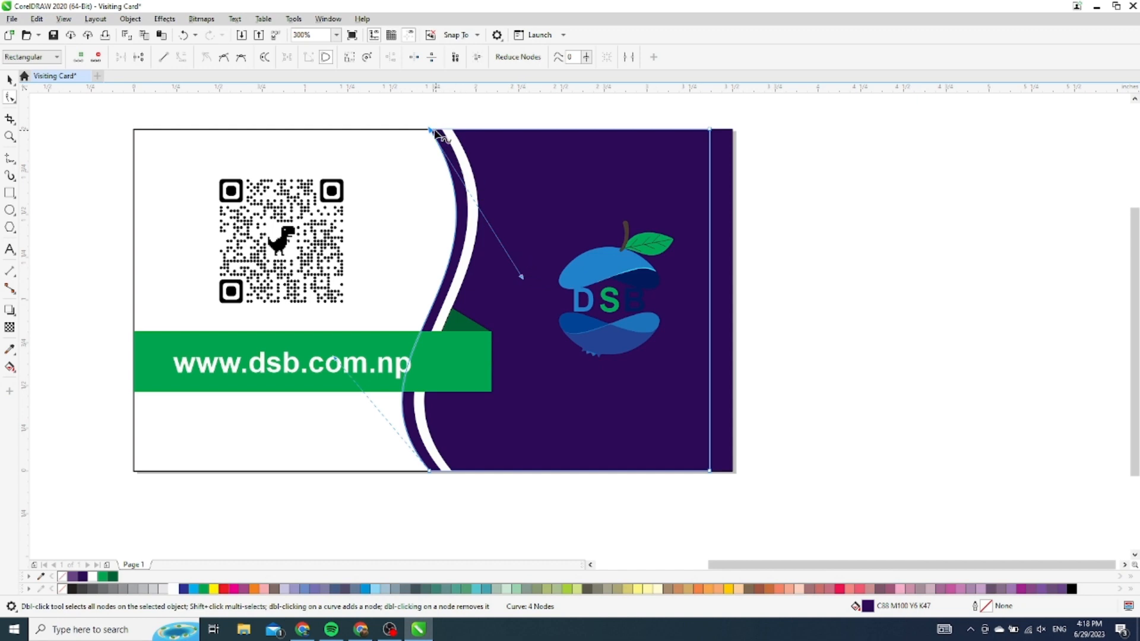
{"action": "scroll", "coordinate": [429, 128], "scroll_direction": "up", "scroll_amount": 1}
{"action": "scroll", "coordinate": [432, 132], "scroll_direction": "up", "scroll_amount": 3}
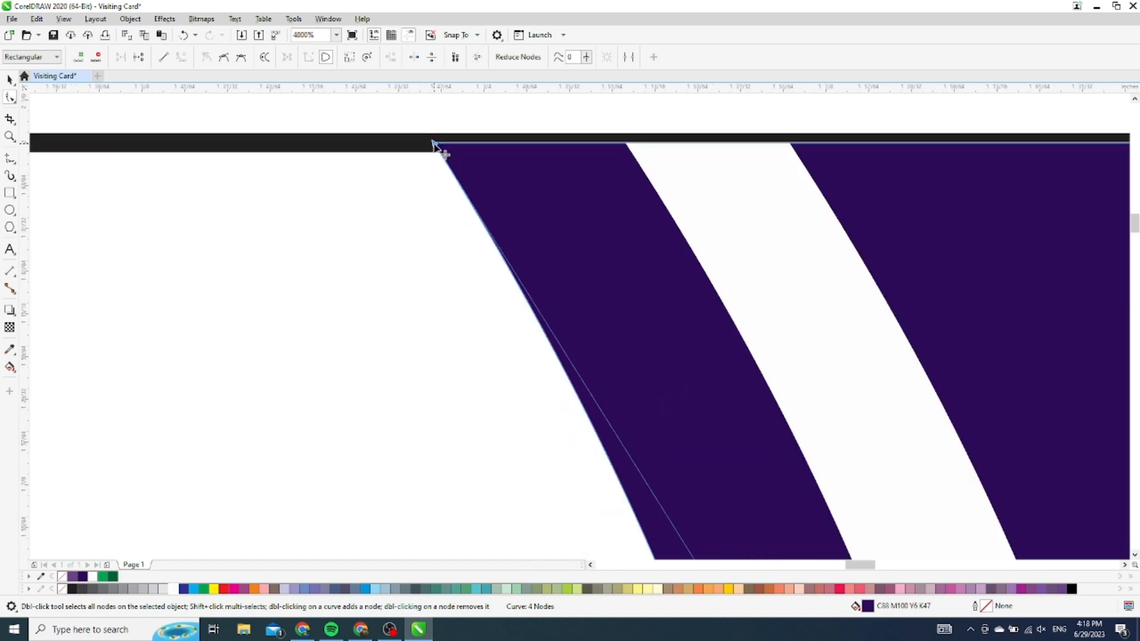
{"action": "left_click_drag", "start_coordinate": [433, 142], "coordinate": [452, 142]}
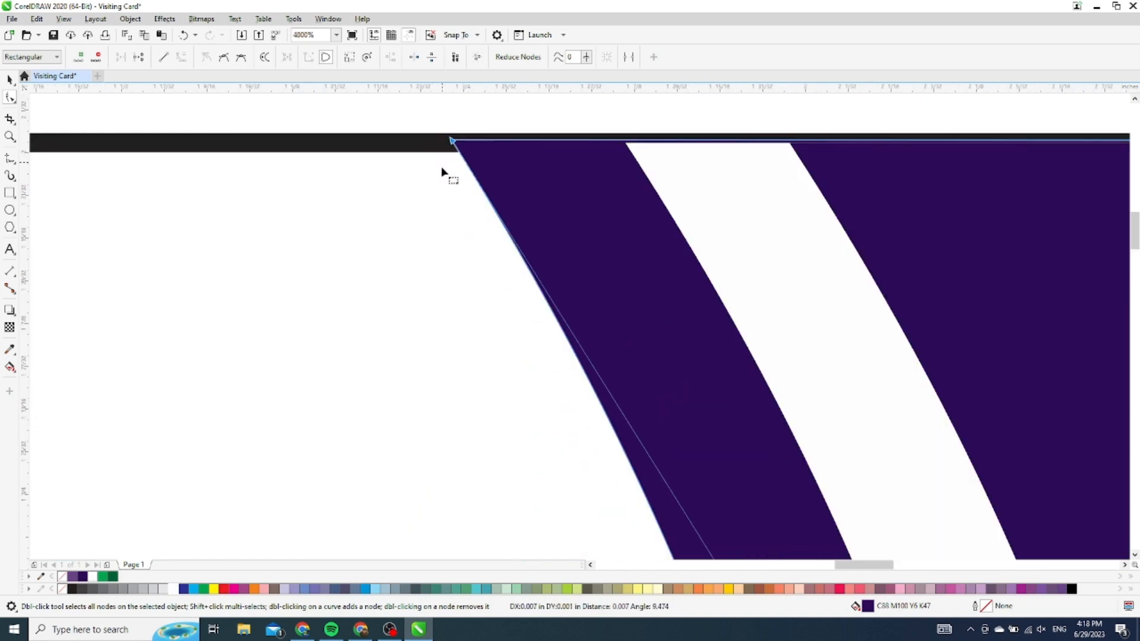
{"action": "scroll", "coordinate": [440, 166], "scroll_direction": "down", "scroll_amount": 5}
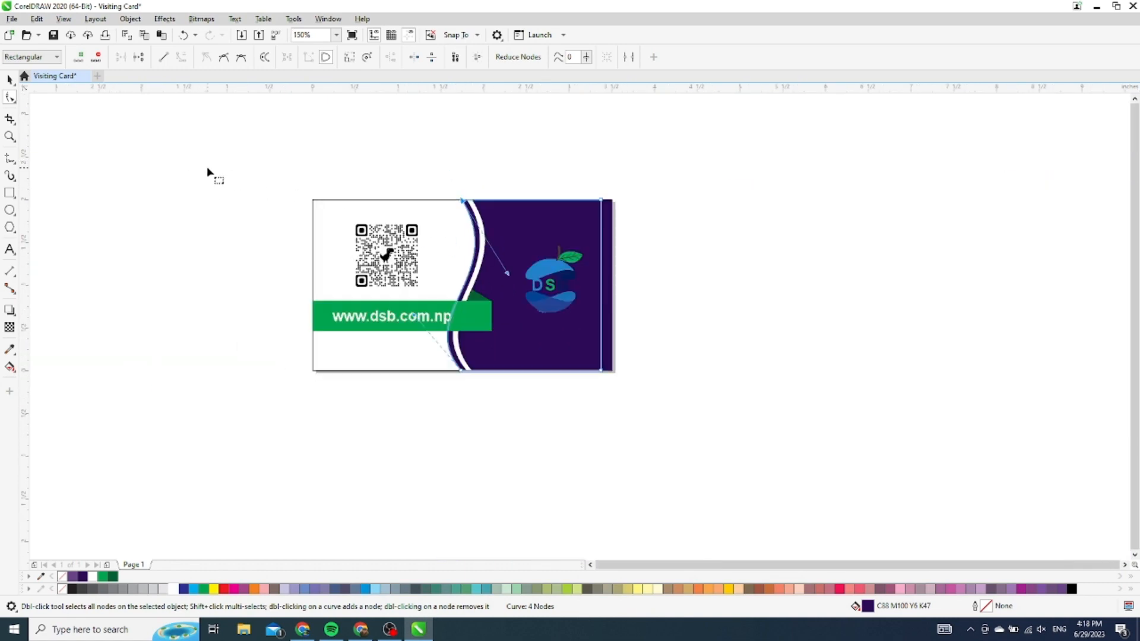
{"action": "scroll", "coordinate": [206, 166], "scroll_direction": "up", "scroll_amount": 1}
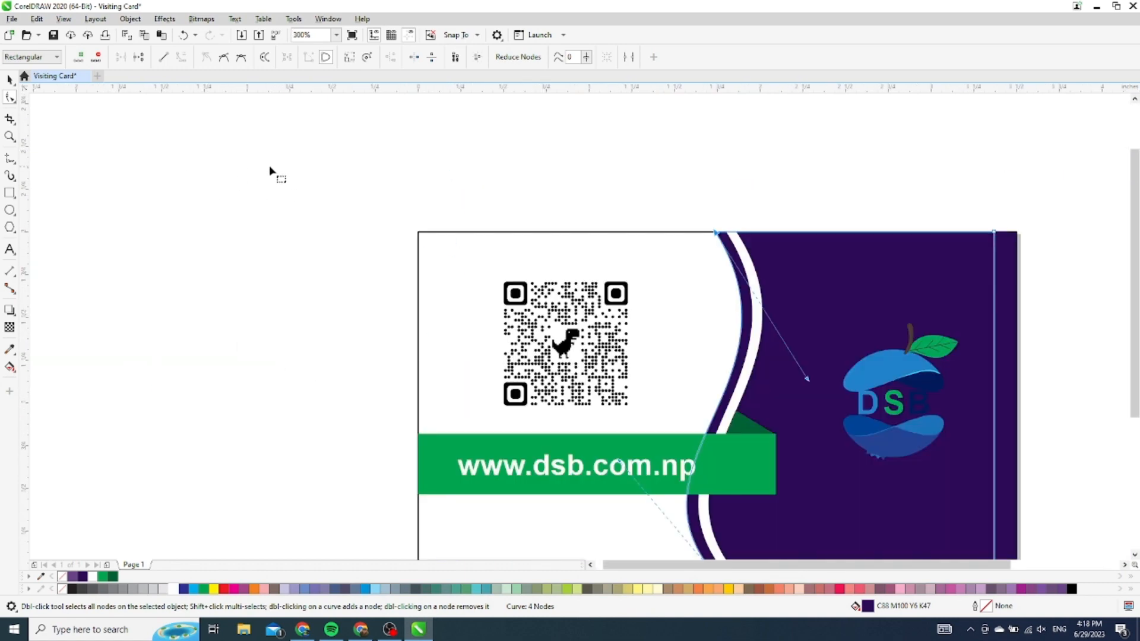
{"action": "left_click", "coordinate": [10, 79]}
{"action": "scroll", "coordinate": [694, 281], "scroll_direction": "down", "scroll_amount": 1}
{"action": "left_click", "coordinate": [907, 373]}
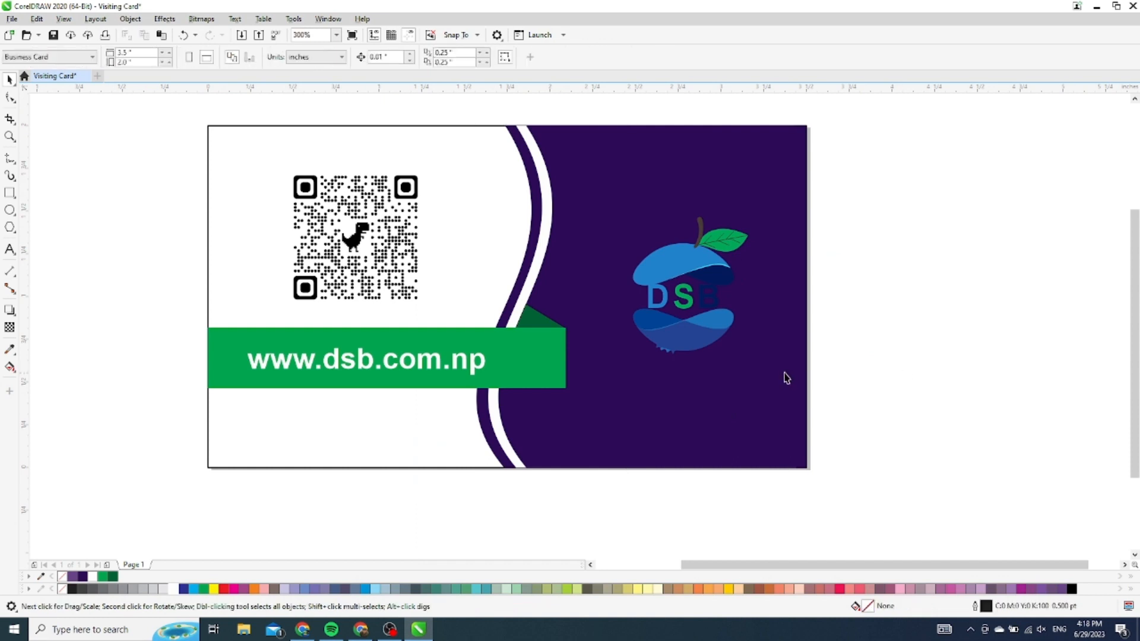
{"action": "left_click", "coordinate": [785, 375]}
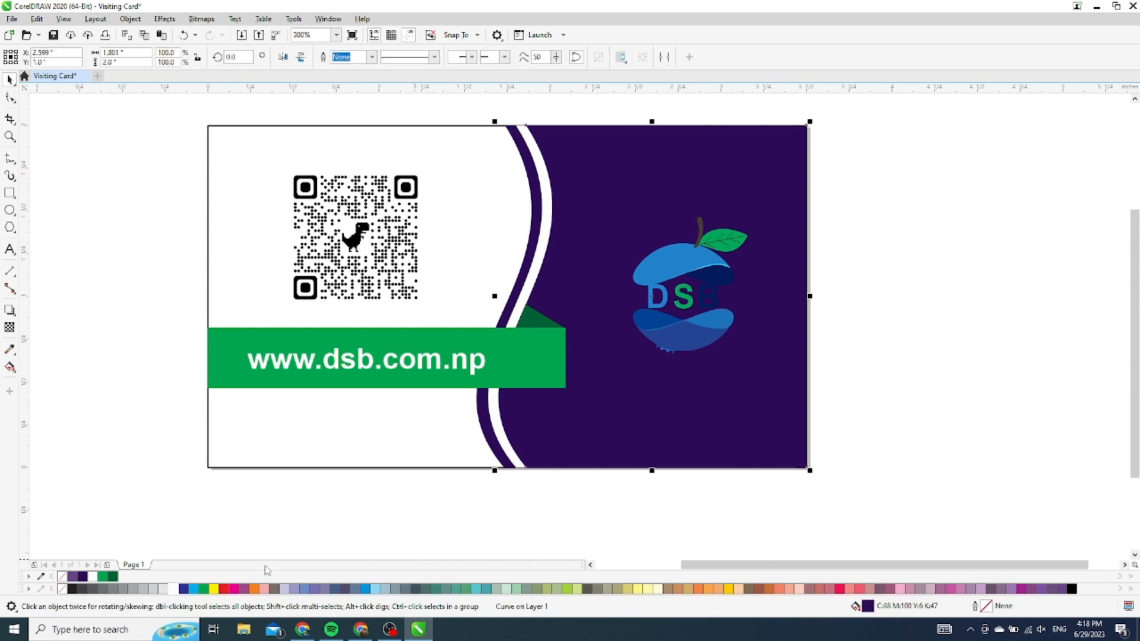
{"action": "left_click", "coordinate": [254, 589]}
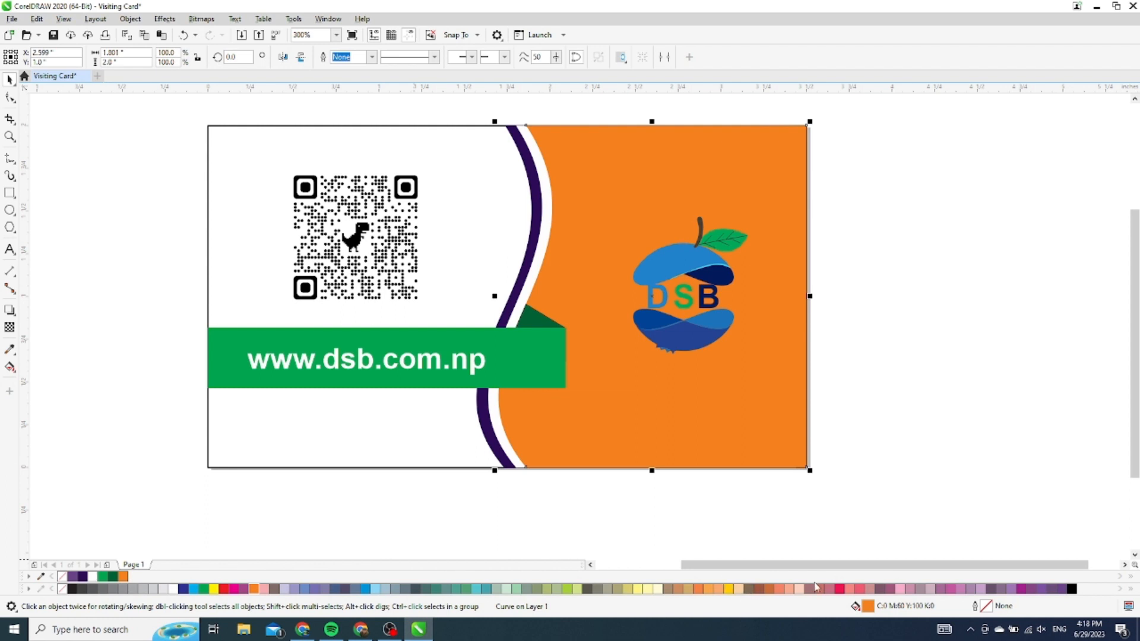
{"action": "left_click", "coordinate": [861, 589]}
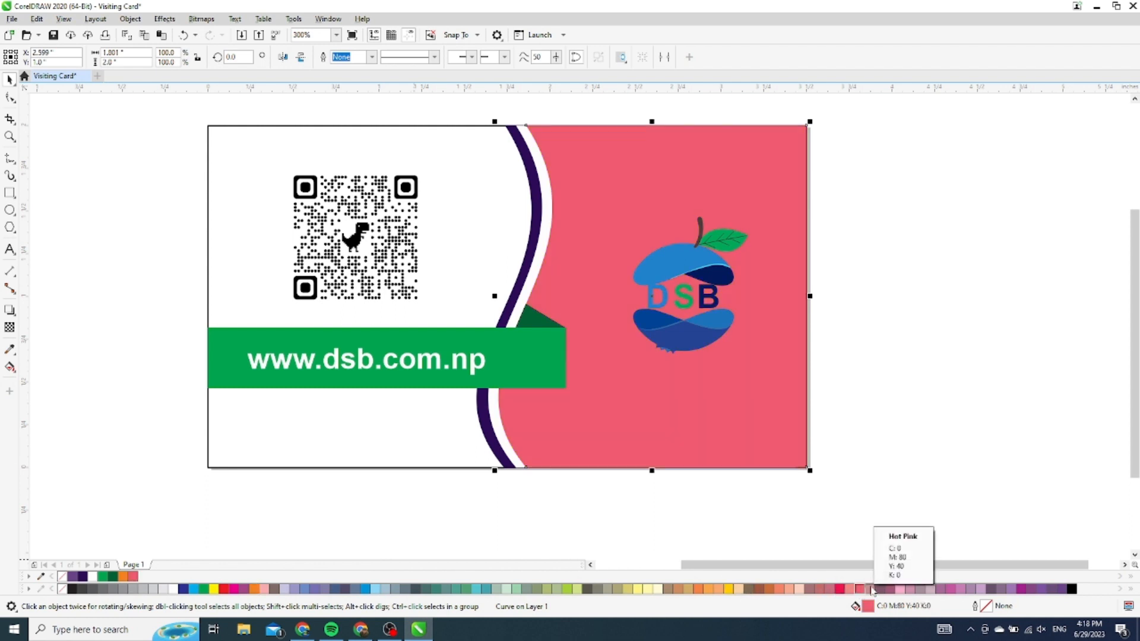
{"action": "left_click", "coordinate": [883, 589]}
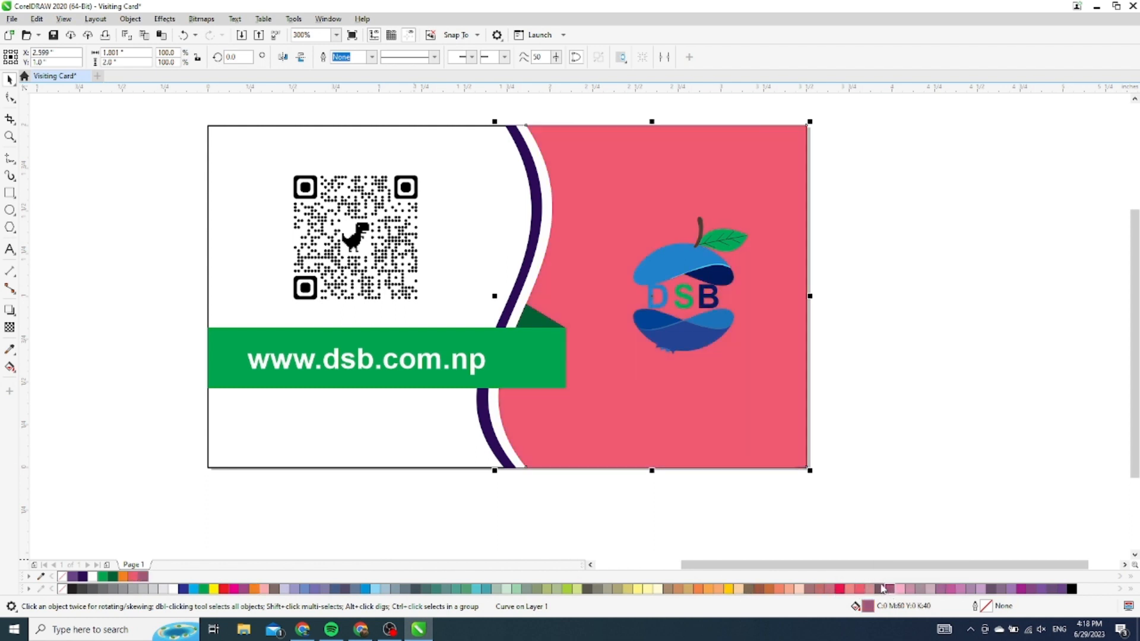
{"action": "key", "text": "ctrl+z"}
{"action": "key", "text": "ctrl+z"}
{"action": "key", "text": "ctrl+z"}
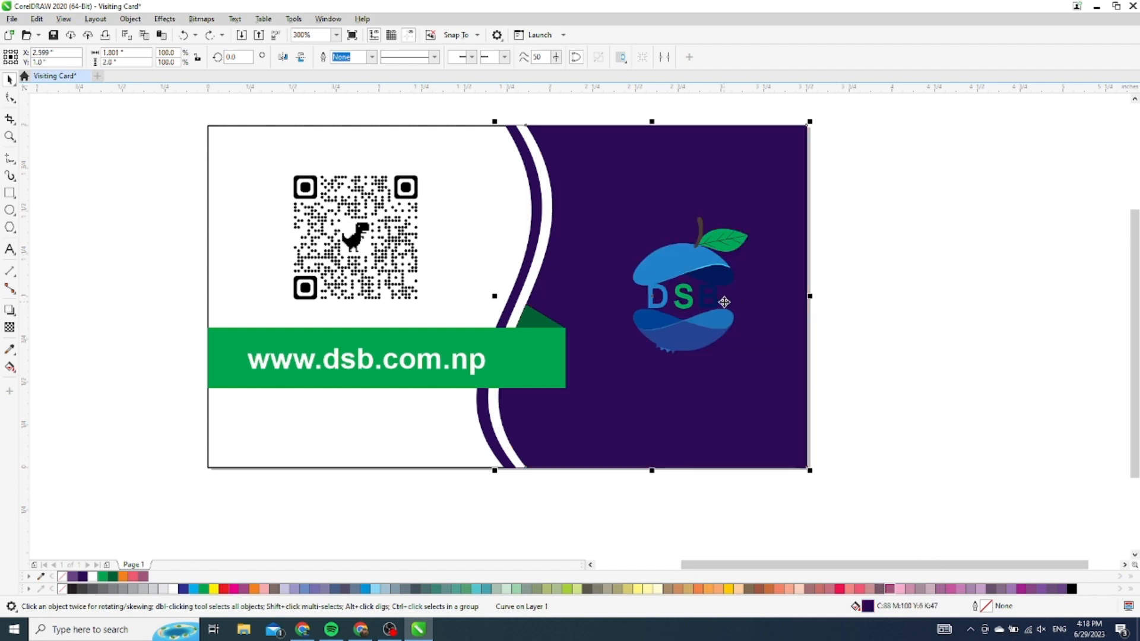
{"action": "left_click", "coordinate": [720, 301]}
Ungroup the apple logo, fill the letter B and navy upper shape white, and nudge the logo left
{"action": "right_click", "coordinate": [714, 300]}
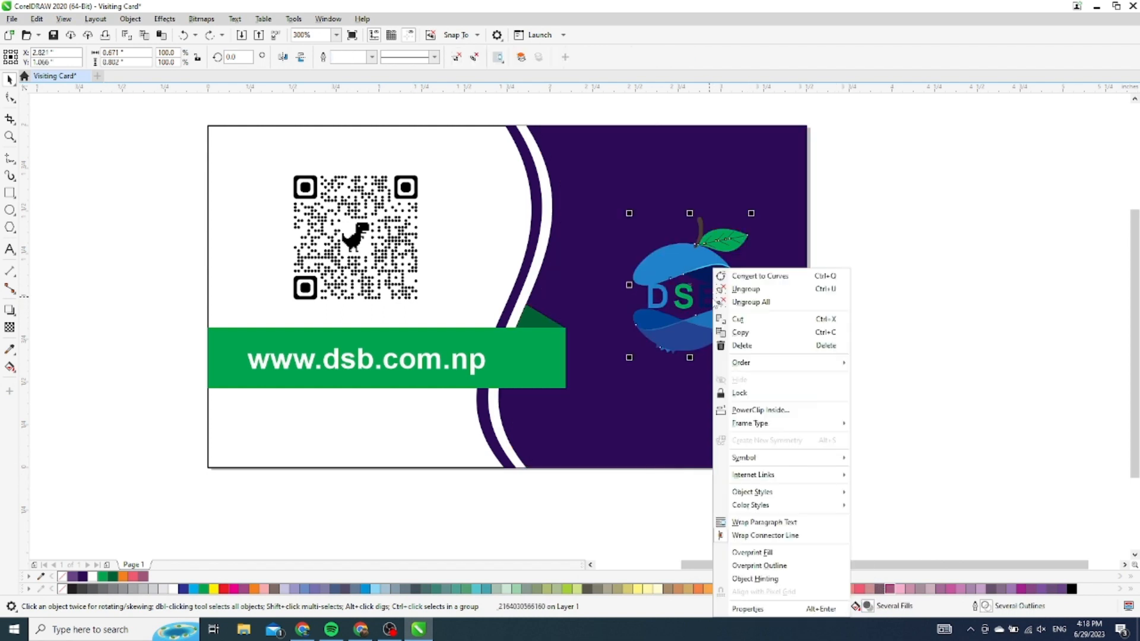
{"action": "left_click", "coordinate": [760, 294]}
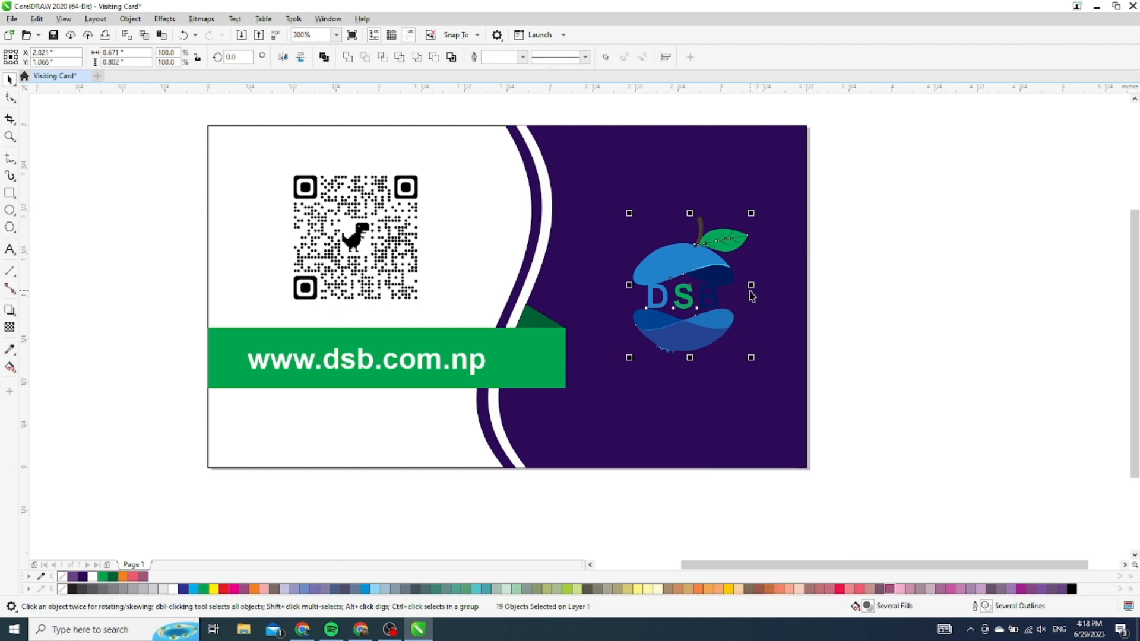
{"action": "left_click", "coordinate": [952, 297]}
{"action": "scroll", "coordinate": [713, 295], "scroll_direction": "up", "scroll_amount": 3}
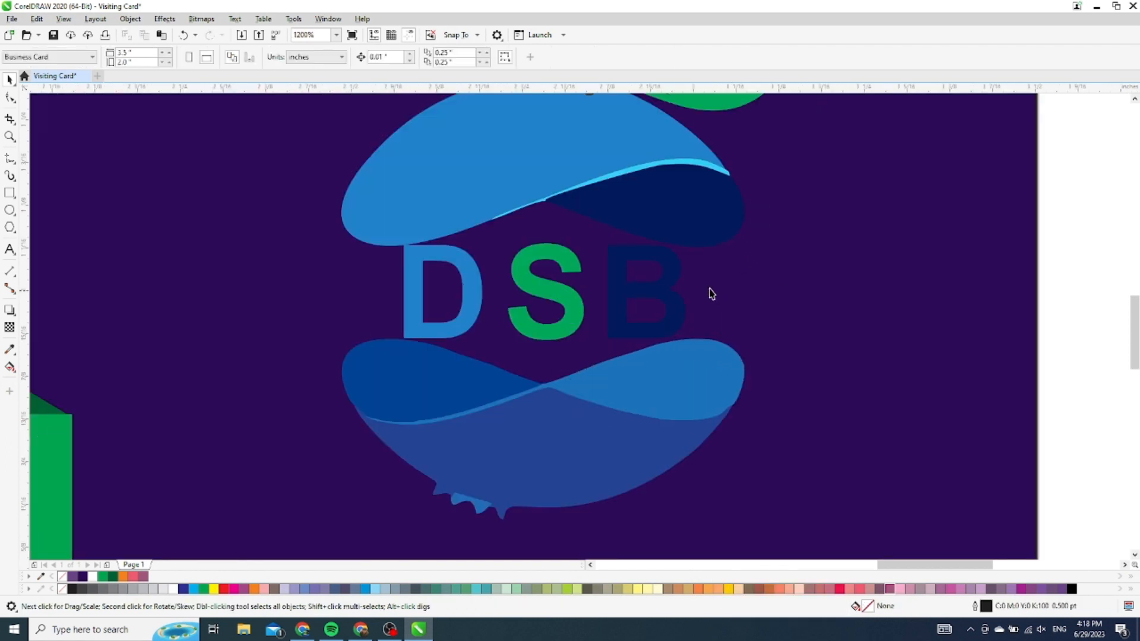
{"action": "left_click", "coordinate": [668, 294]}
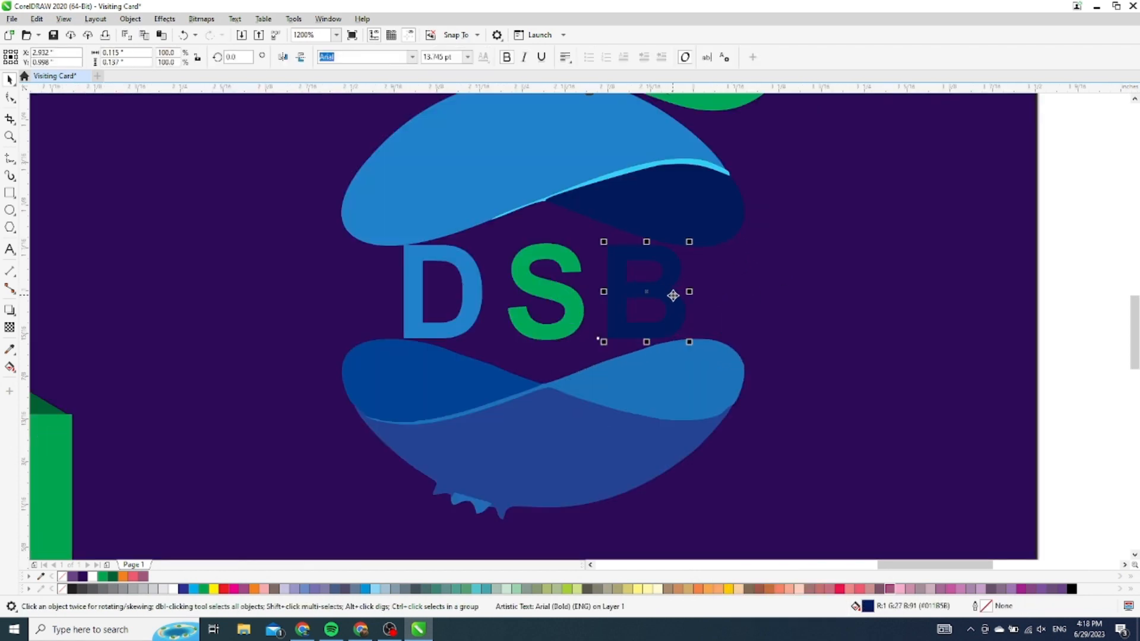
{"action": "left_click", "coordinate": [165, 589]}
{"action": "left_click", "coordinate": [674, 207]}
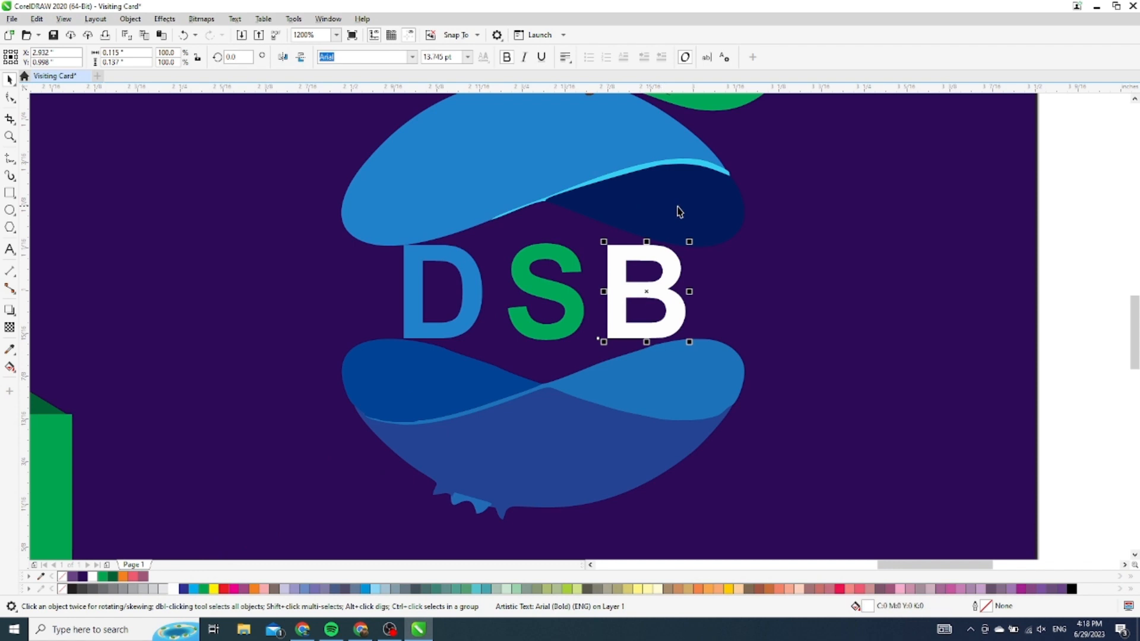
{"action": "left_click", "coordinate": [173, 589]}
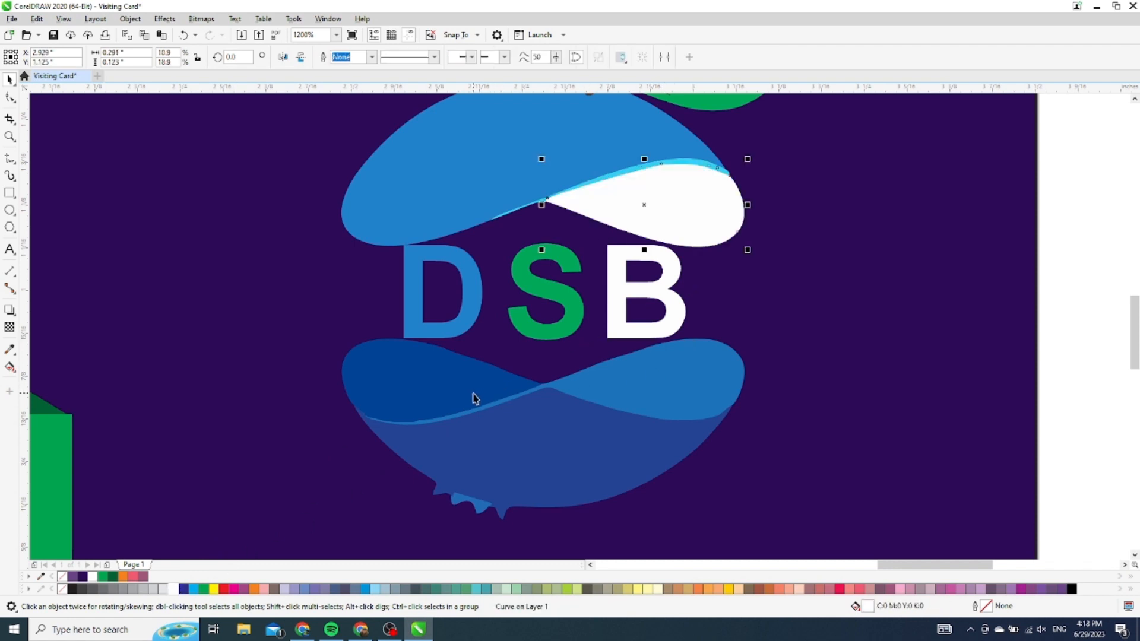
{"action": "scroll", "coordinate": [590, 331], "scroll_direction": "down", "scroll_amount": 2}
{"action": "left_click", "coordinate": [768, 194]}
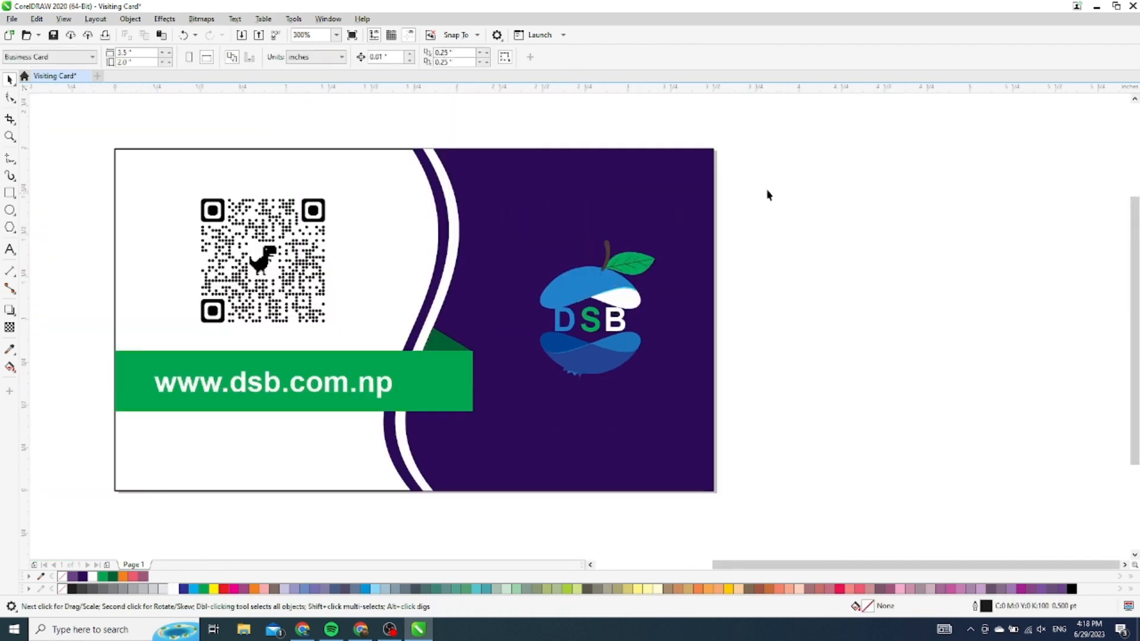
{"action": "left_click_drag", "start_coordinate": [767, 195], "coordinate": [497, 437]}
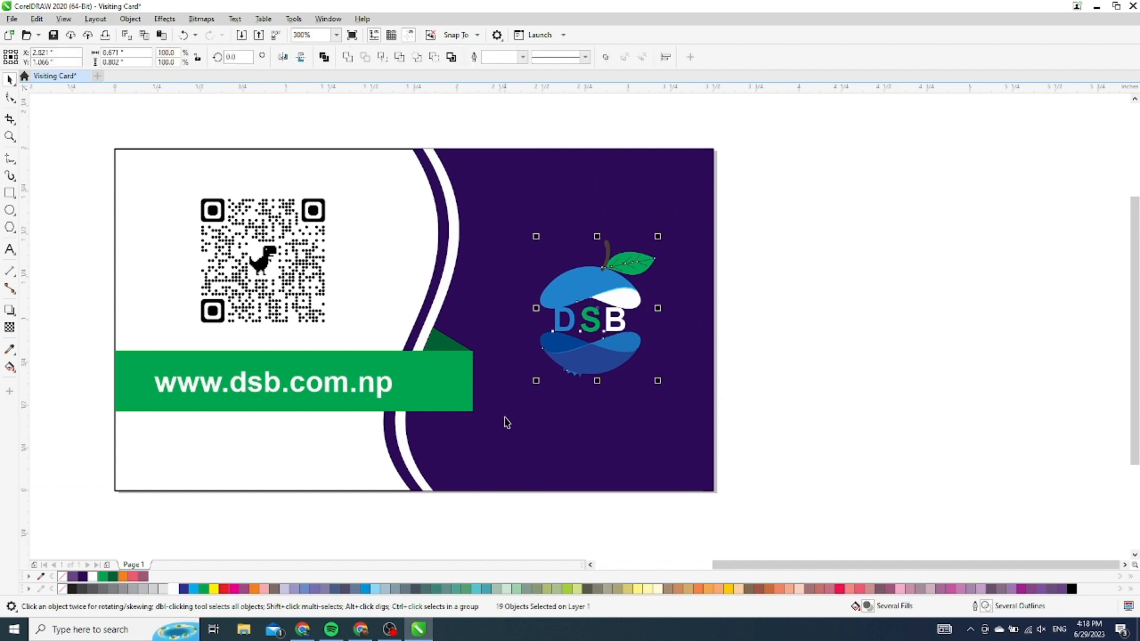
{"action": "key", "text": "Left"}
{"action": "key", "text": "Left"}
{"action": "key", "text": "Left"}
{"action": "key", "text": "Left"}
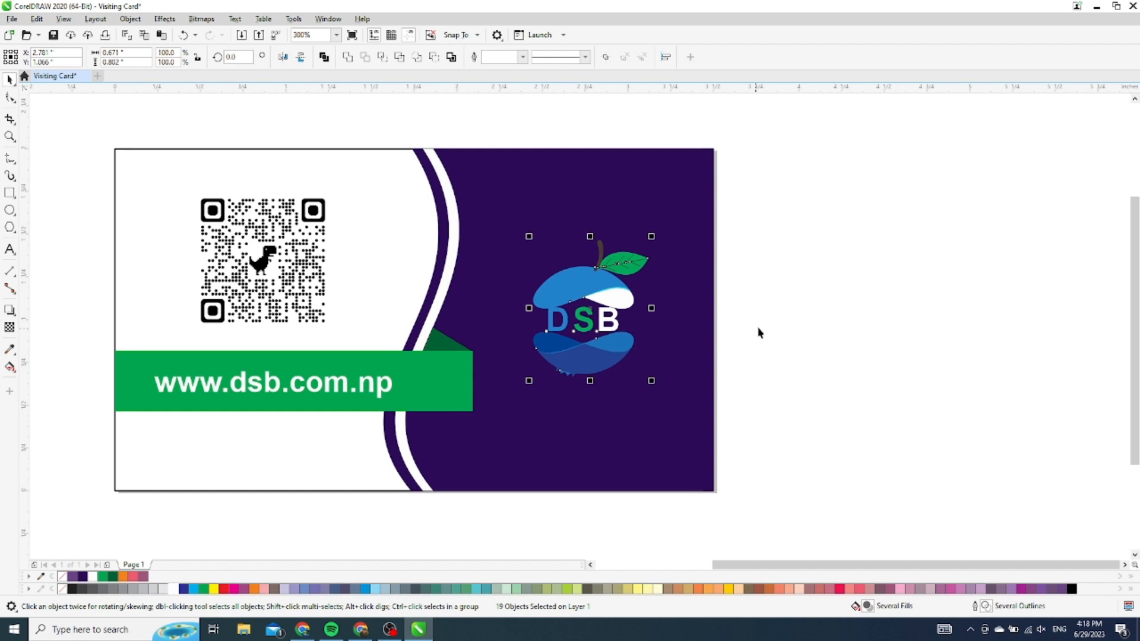
{"action": "left_click", "coordinate": [848, 321]}
Fill the apple's small lower shape, brown stem and small blue bottom shape white
{"action": "left_click", "coordinate": [547, 347]}
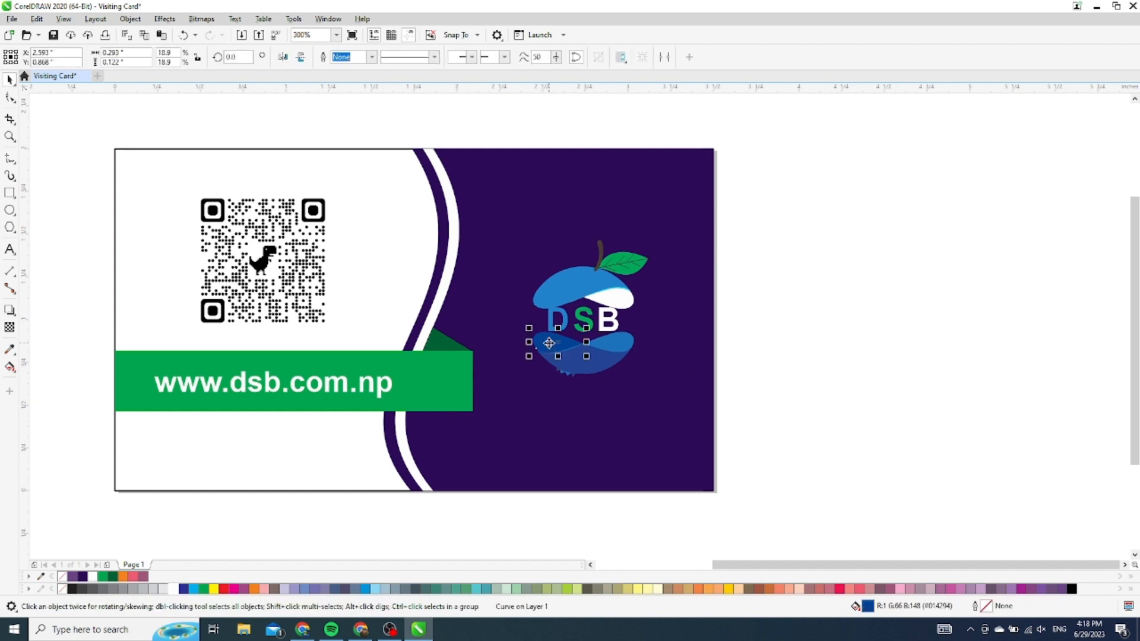
{"action": "left_click", "coordinate": [174, 589]}
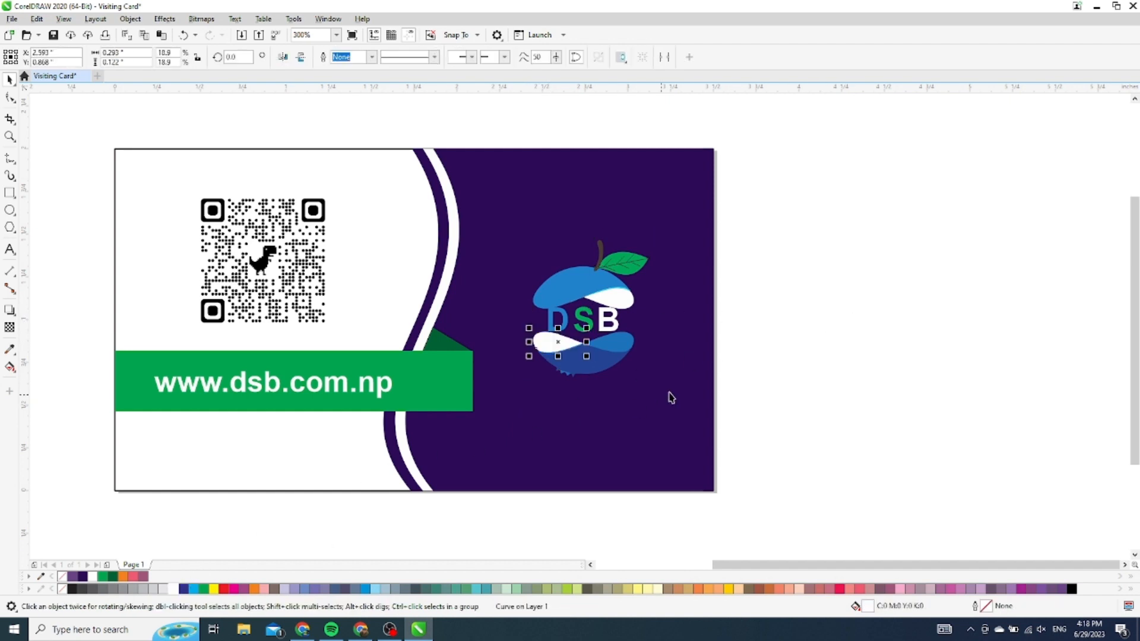
{"action": "left_click", "coordinate": [805, 364]}
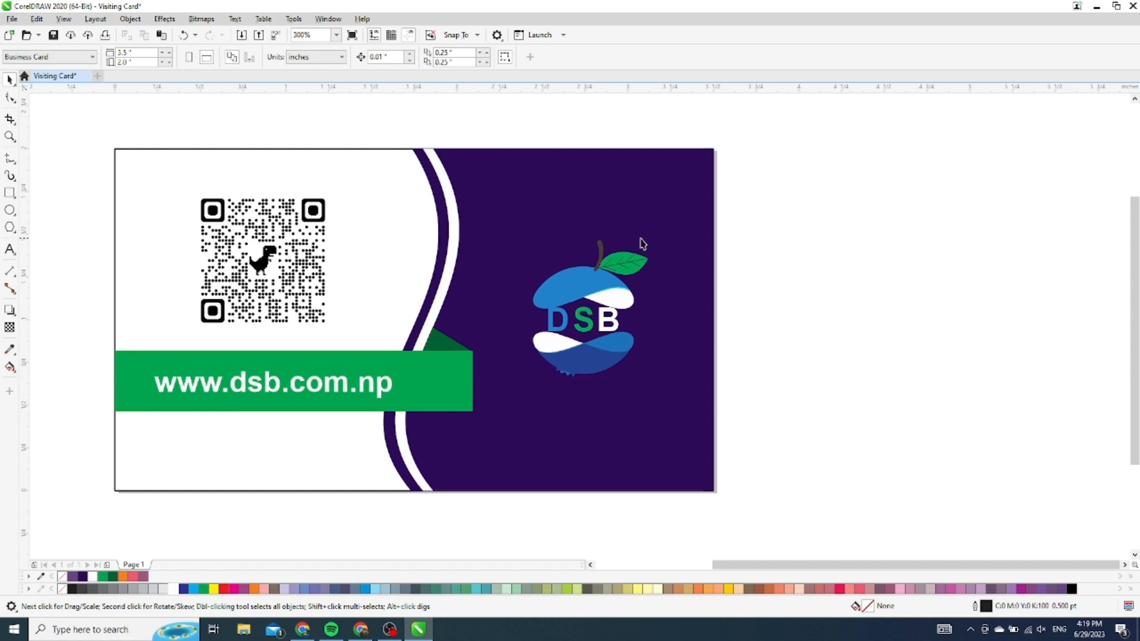
{"action": "left_click", "coordinate": [600, 256]}
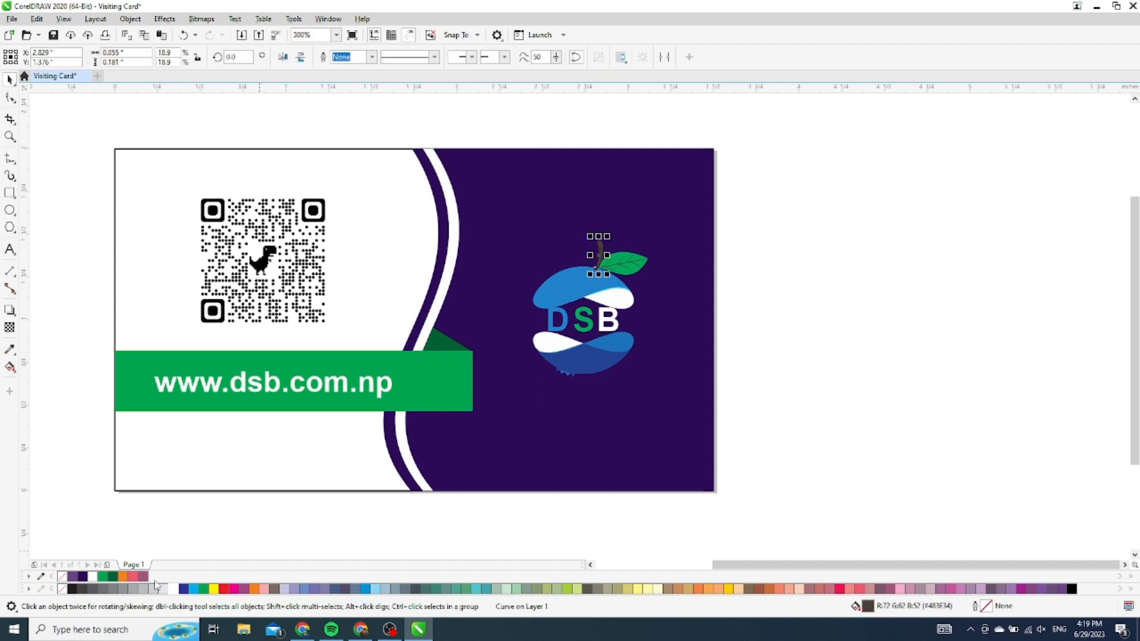
{"action": "left_click", "coordinate": [173, 589]}
{"action": "left_click", "coordinate": [882, 292]}
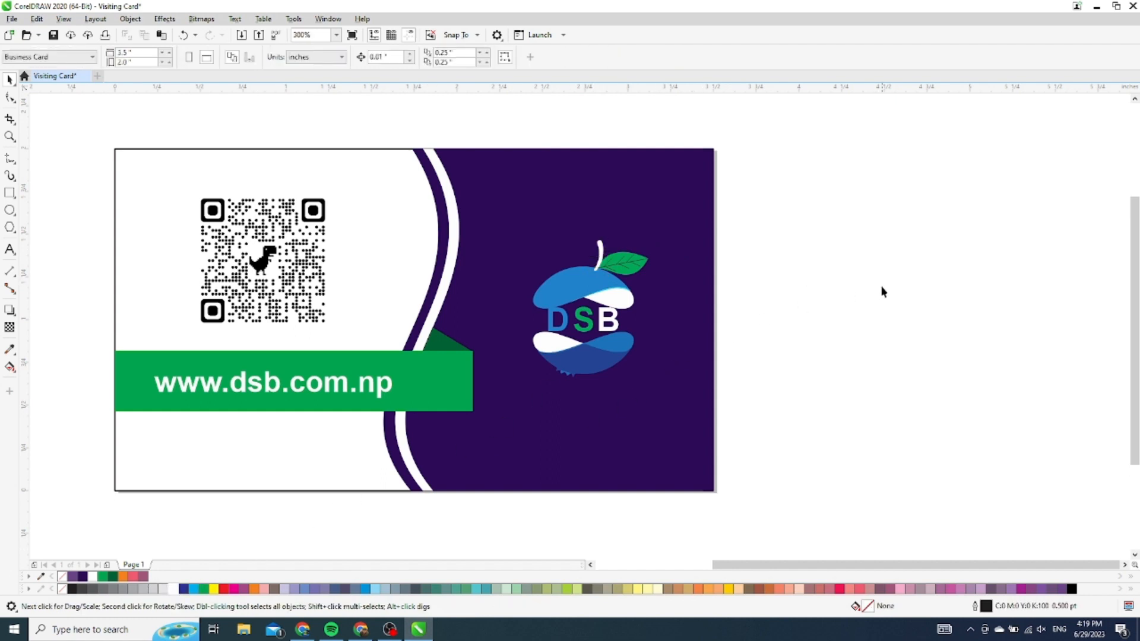
{"action": "scroll", "coordinate": [559, 314], "scroll_direction": "up", "scroll_amount": 6}
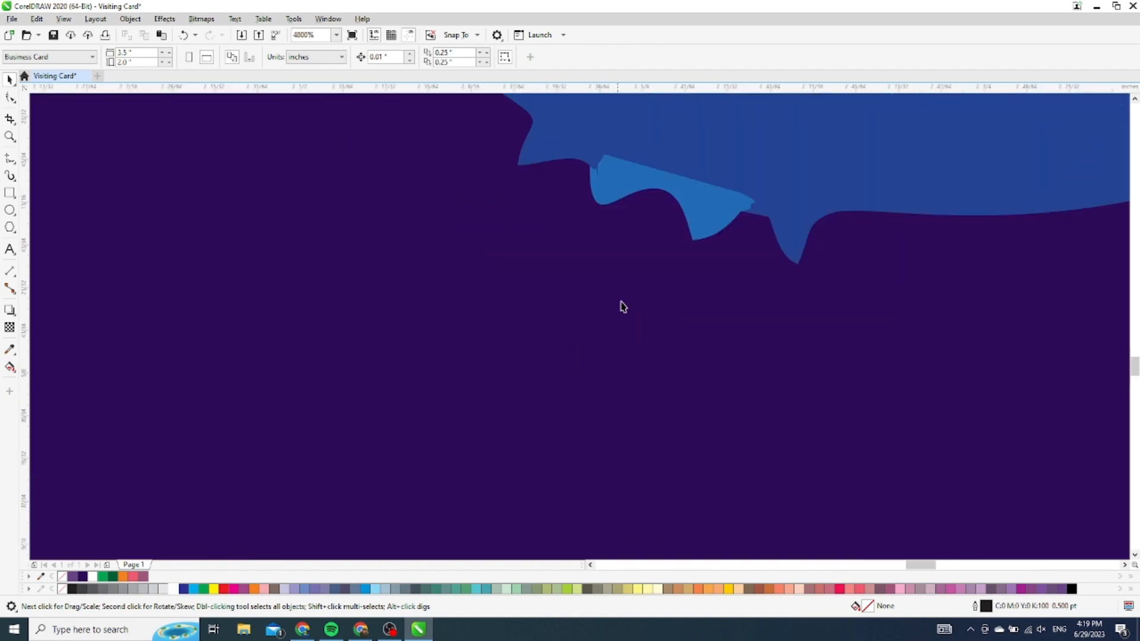
{"action": "left_click", "coordinate": [689, 199]}
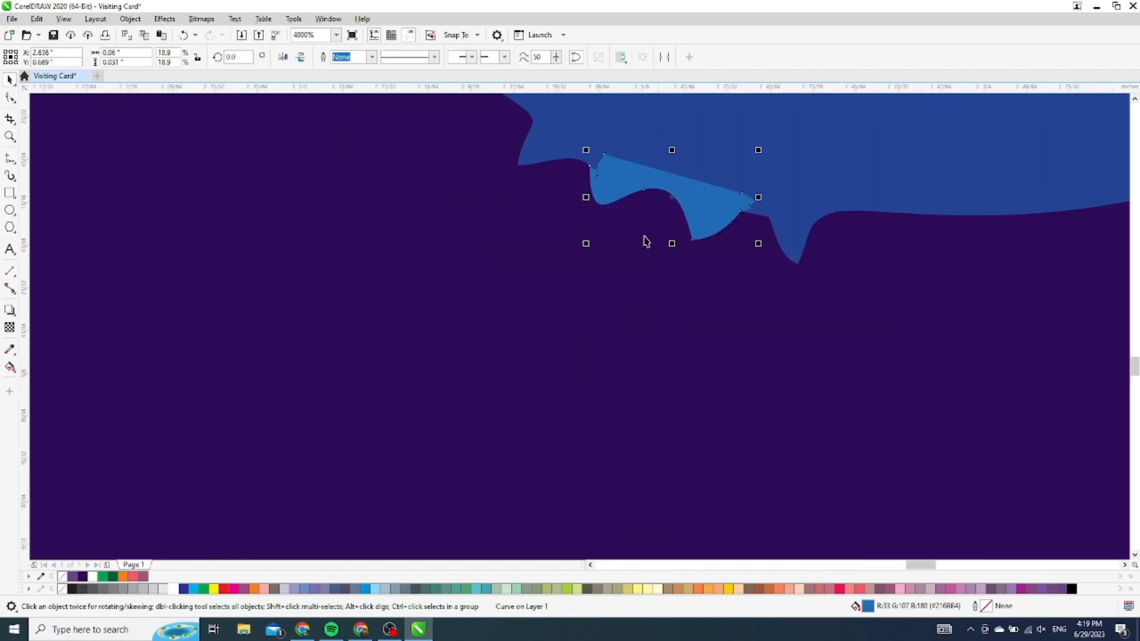
{"action": "left_click", "coordinate": [173, 589]}
{"action": "scroll", "coordinate": [612, 193], "scroll_direction": "down", "scroll_amount": 8}
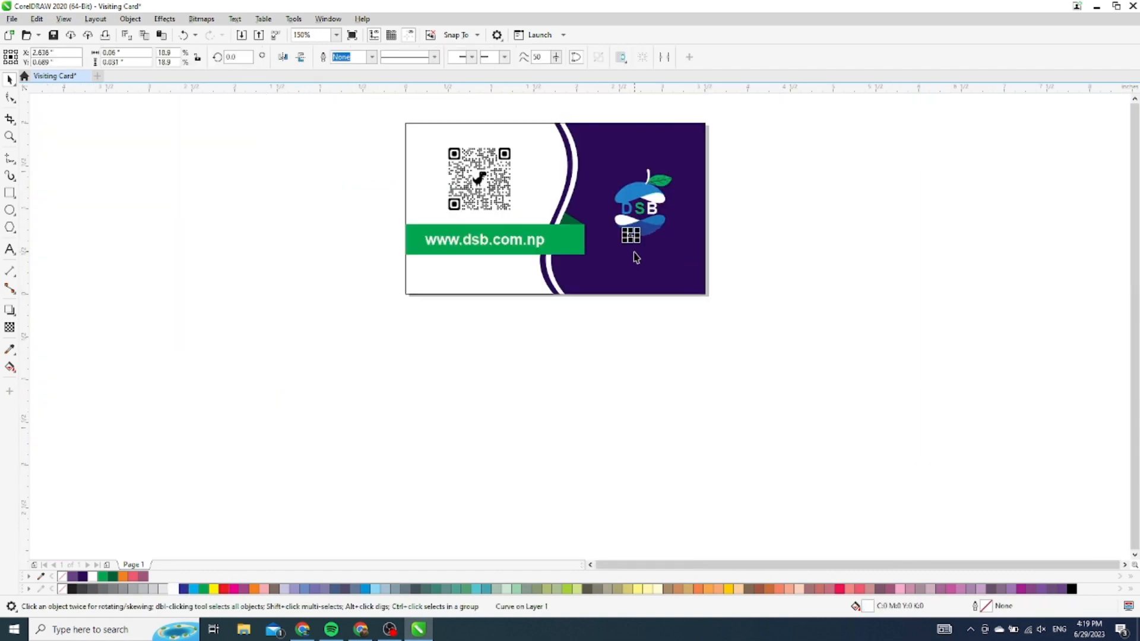
{"action": "left_click", "coordinate": [794, 216]}
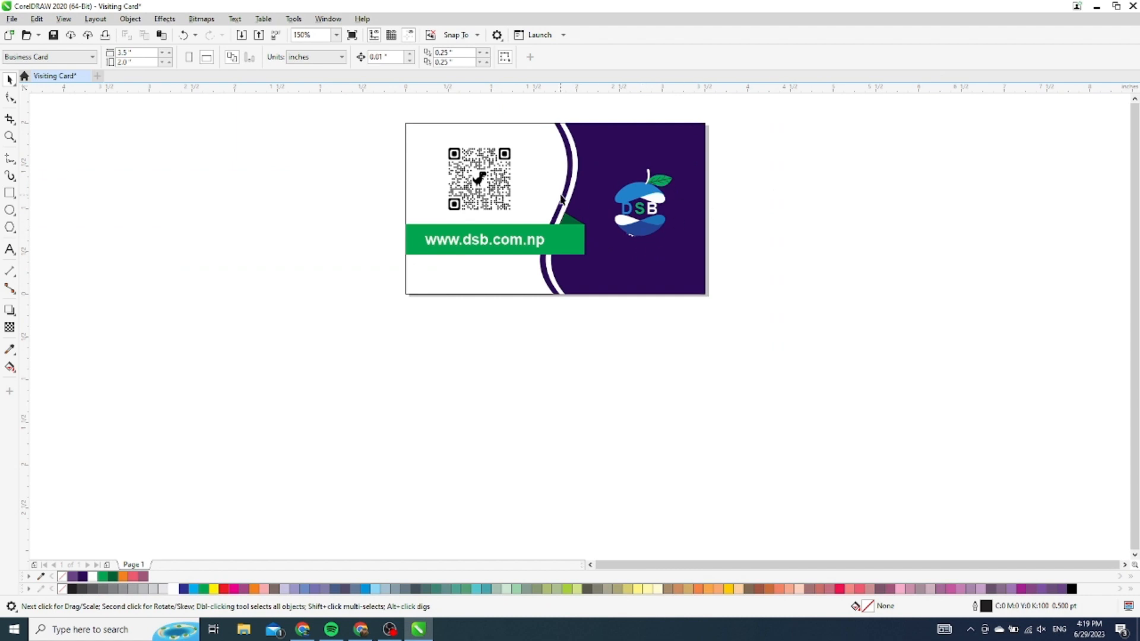
{"action": "scroll", "coordinate": [562, 199], "scroll_direction": "up", "scroll_amount": 2}
{"action": "scroll", "coordinate": [602, 317], "scroll_direction": "down", "scroll_amount": 2}
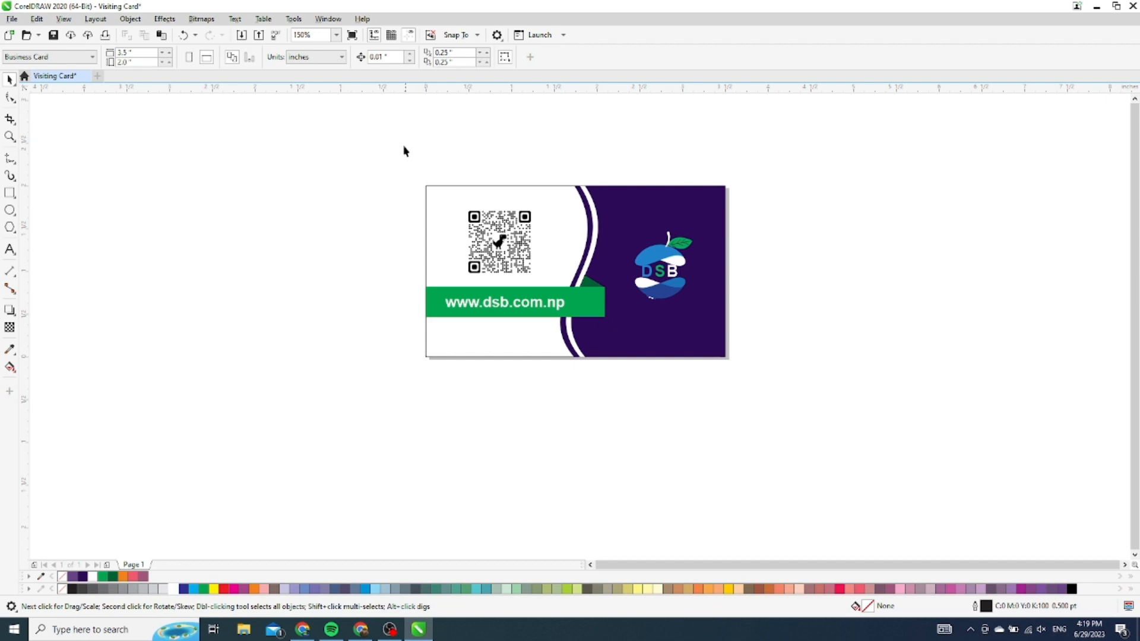
Duplicate the whole card front directly below the original
{"action": "left_click_drag", "start_coordinate": [393, 154], "coordinate": [767, 386]}
{"action": "scroll", "coordinate": [559, 202], "scroll_direction": "down", "scroll_amount": 2}
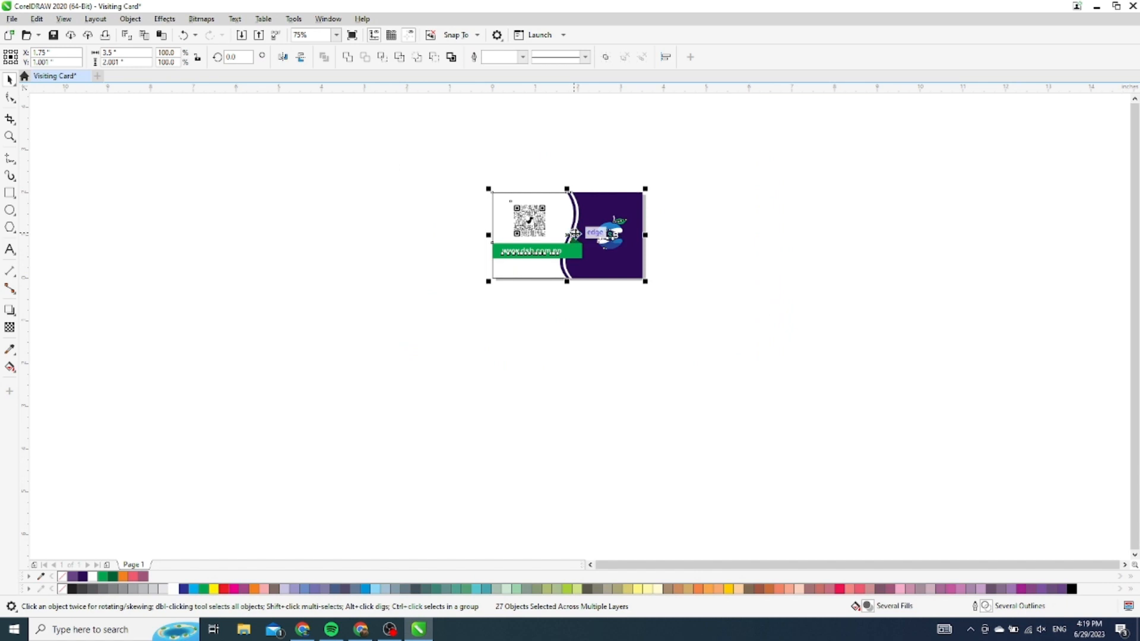
{"action": "left_click_drag", "start_coordinate": [575, 234], "coordinate": [573, 343]}
{"action": "left_click", "coordinate": [622, 431]}
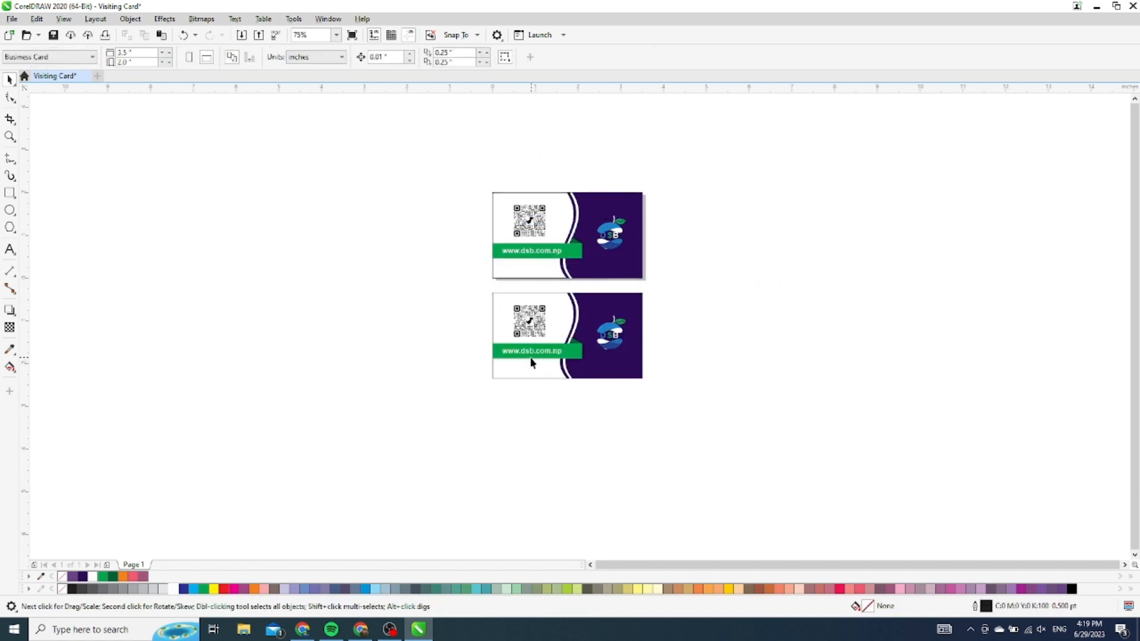
{"action": "scroll", "coordinate": [531, 362], "scroll_direction": "up", "scroll_amount": 2}
Mirror the lower copy horizontally and vertically so its design is upside down
{"action": "left_click_drag", "start_coordinate": [395, 448], "coordinate": [815, 218]}
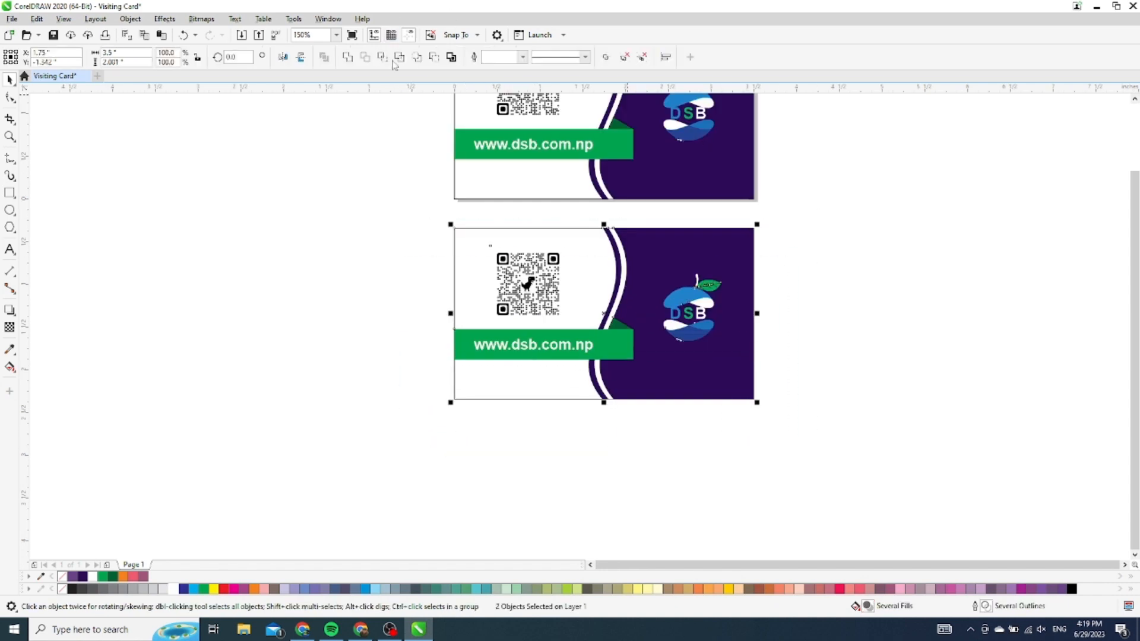
{"action": "left_click", "coordinate": [283, 57]}
{"action": "left_click", "coordinate": [301, 57]}
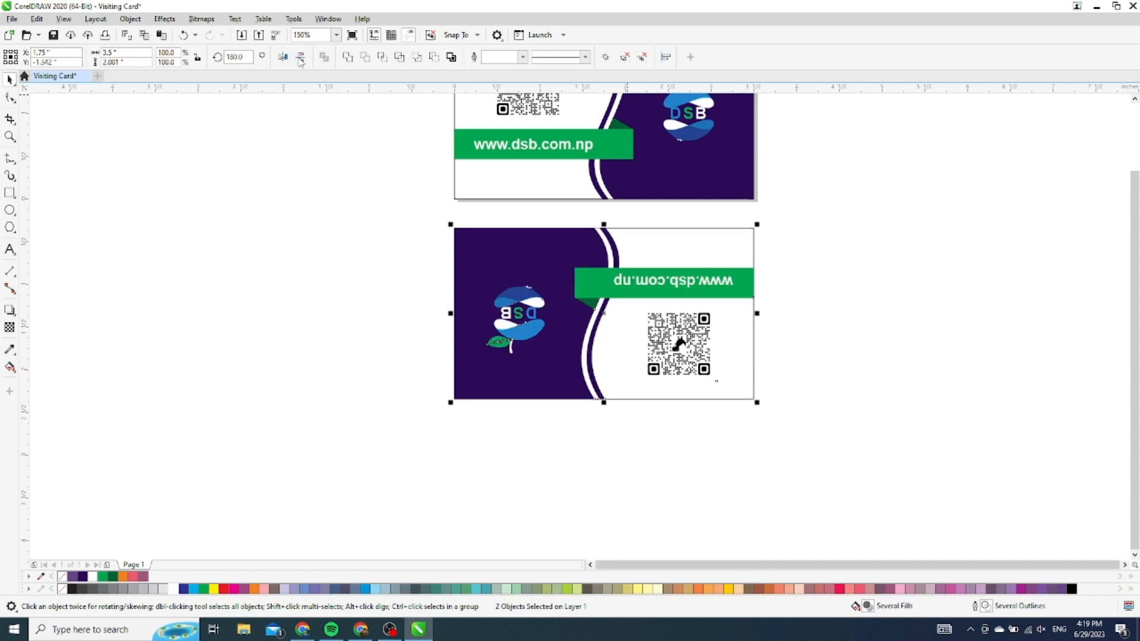
{"action": "left_click", "coordinate": [798, 249]}
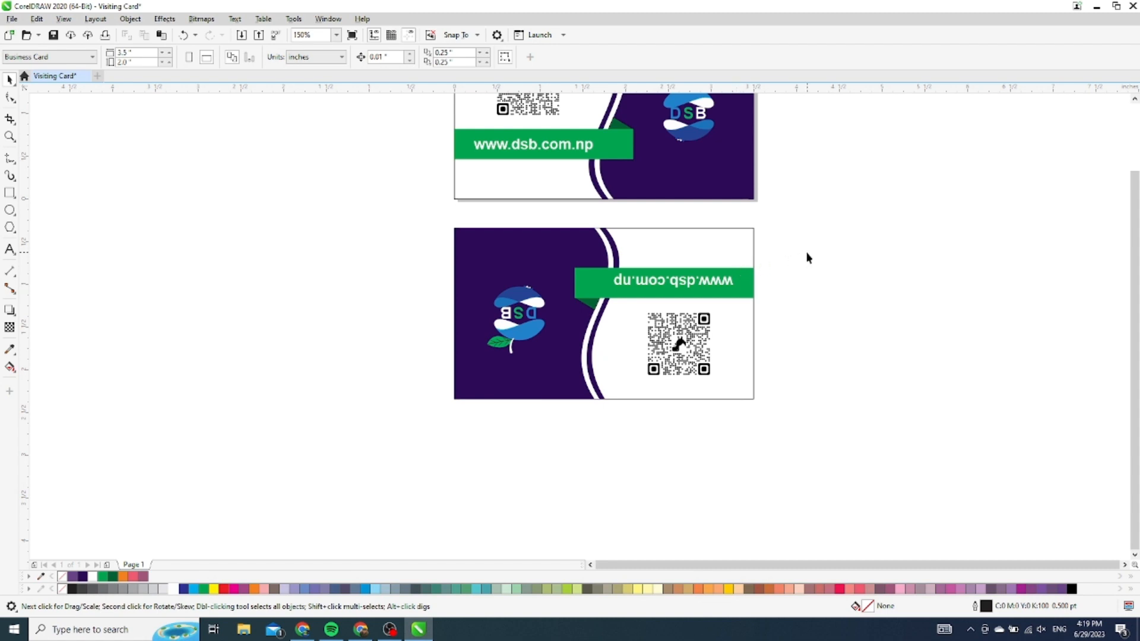
Remove the logo and the QR code from the lower card
{"action": "left_click_drag", "start_coordinate": [409, 263], "coordinate": [556, 391]}
{"action": "key", "text": "Delete"}
{"action": "left_click", "coordinate": [701, 334]}
{"action": "key", "text": "Delete"}
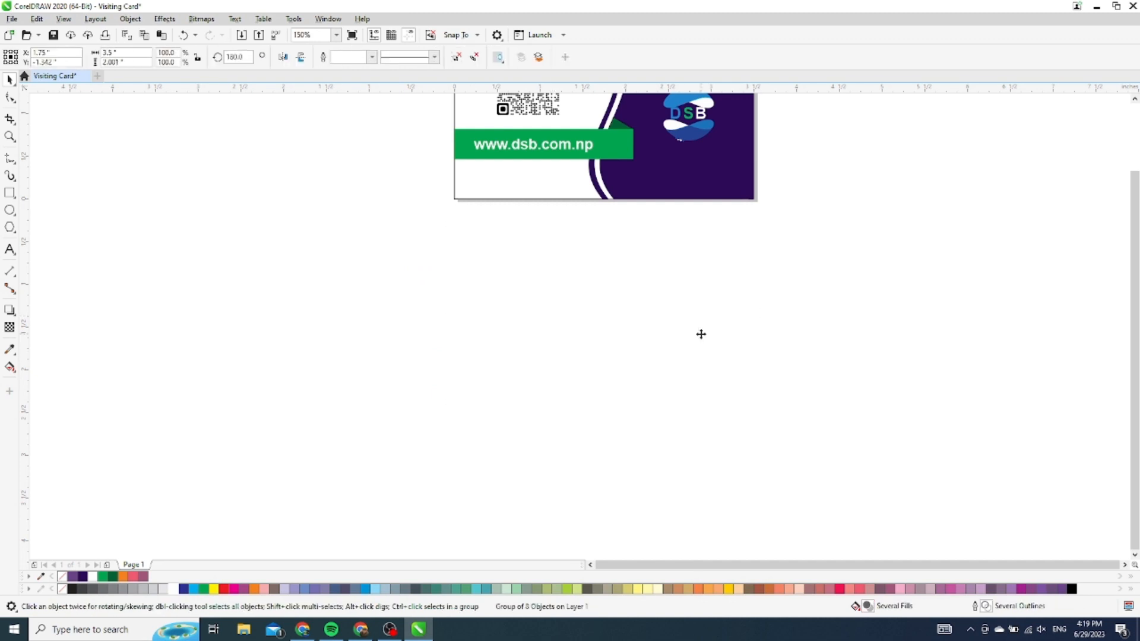
{"action": "key", "text": "ctrl+z"}
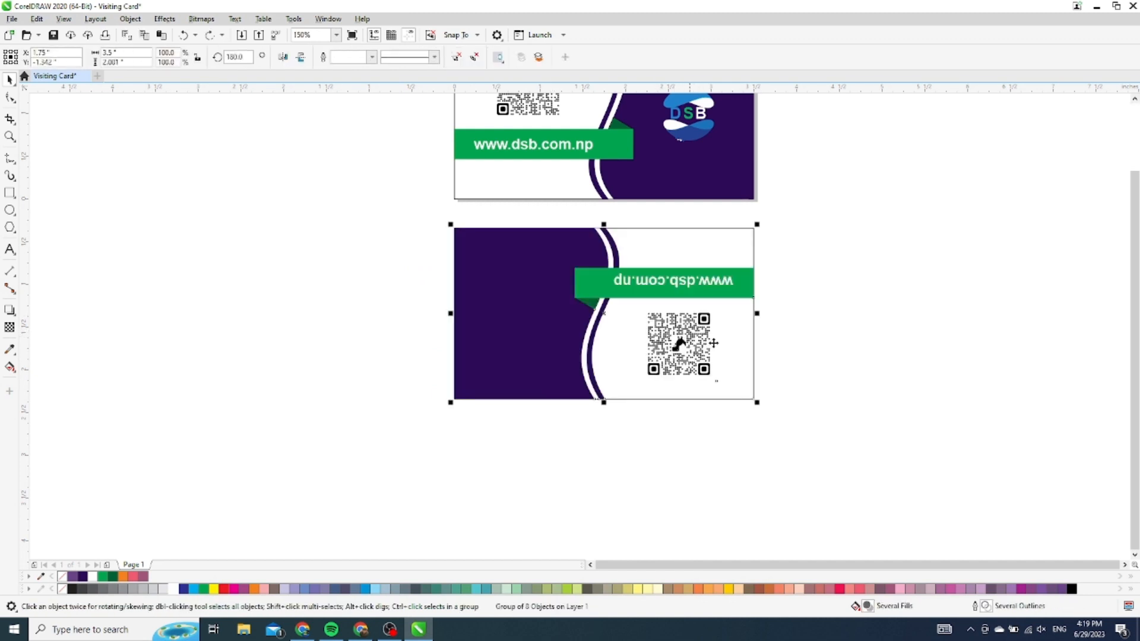
{"action": "left_click_drag", "start_coordinate": [797, 300], "coordinate": [610, 396]}
{"action": "left_click", "coordinate": [691, 365]}
{"action": "right_click", "coordinate": [678, 343]}
{"action": "left_click", "coordinate": [825, 278]}
{"action": "left_click", "coordinate": [696, 343]}
{"action": "key", "text": "Delete"}
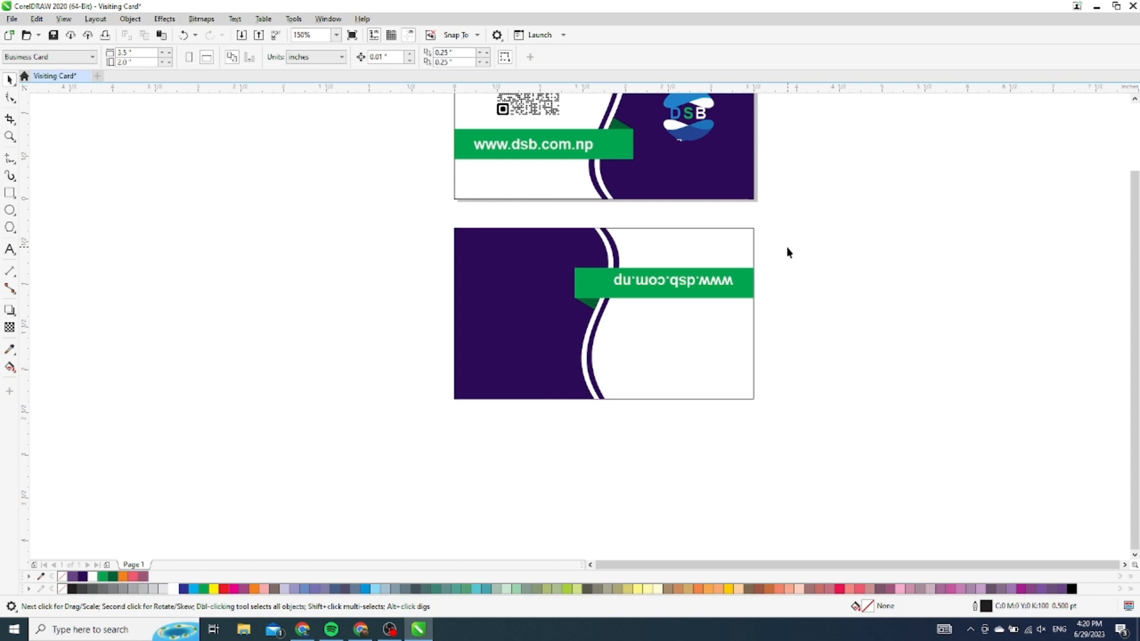
{"action": "left_click", "coordinate": [698, 285]}
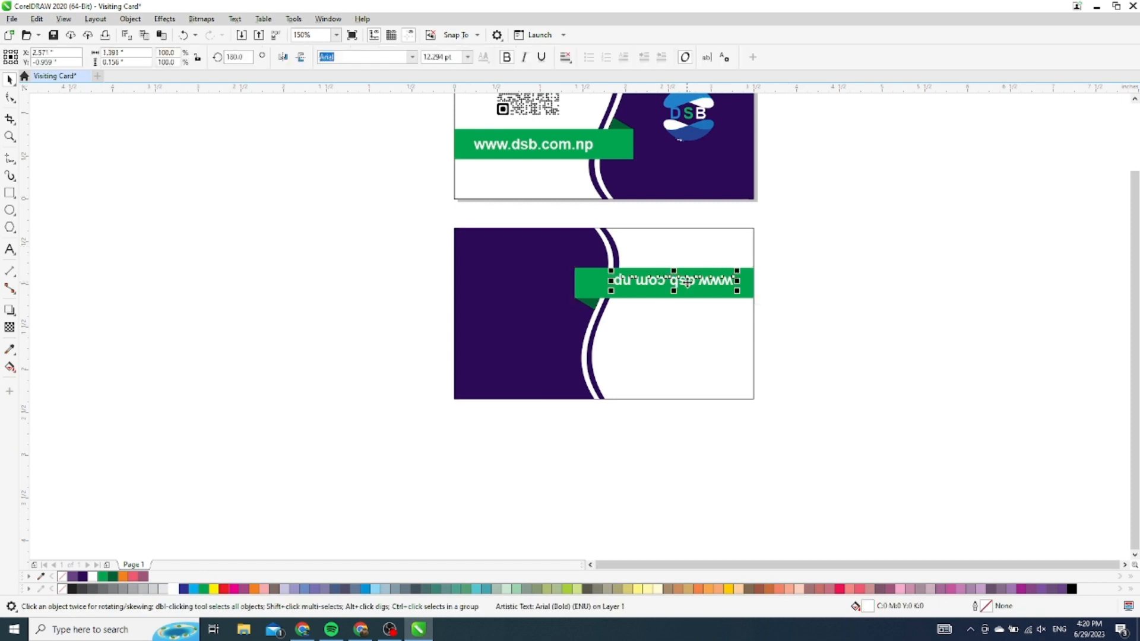
{"action": "left_click", "coordinate": [301, 58]}
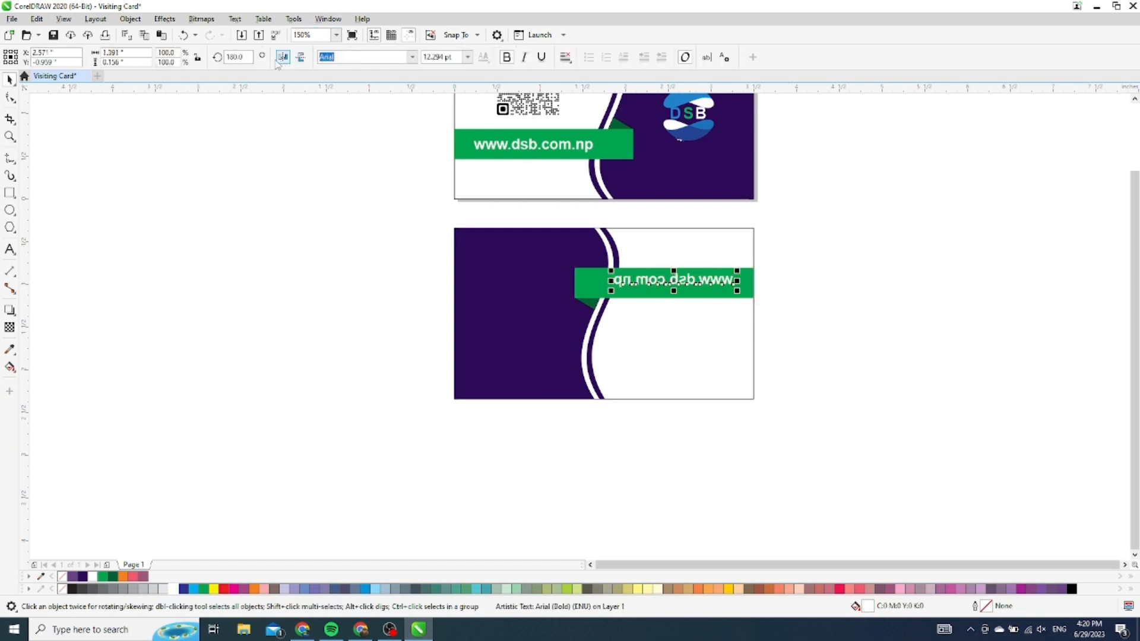
{"action": "left_click", "coordinate": [283, 57]}
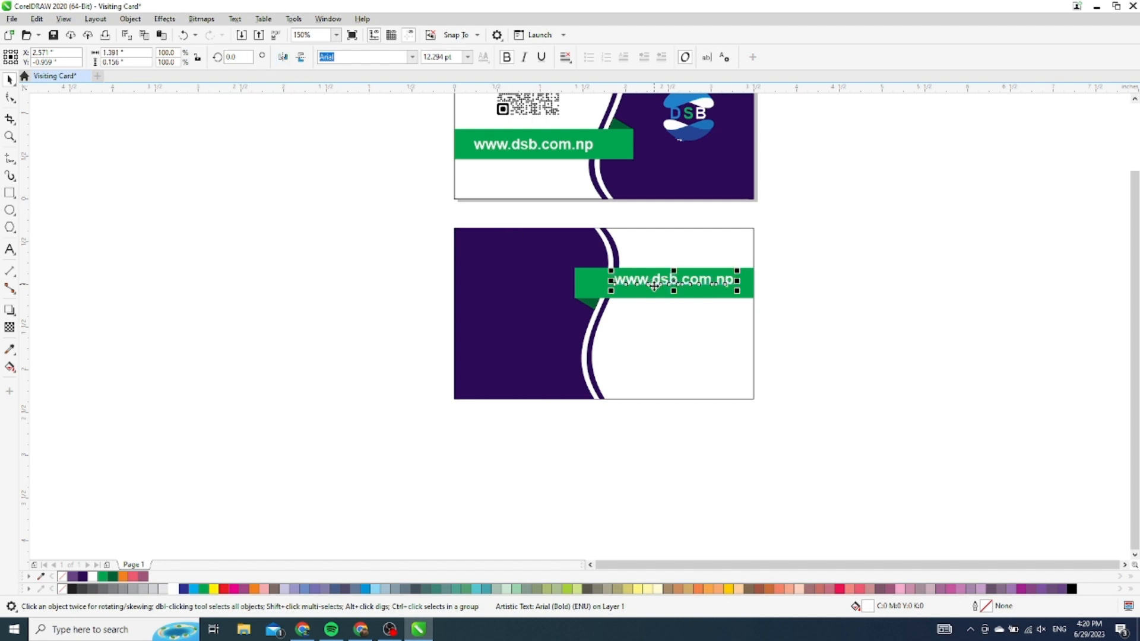
{"action": "scroll", "coordinate": [649, 291], "scroll_direction": "up", "scroll_amount": 4}
{"action": "scroll", "coordinate": [637, 297], "scroll_direction": "down", "scroll_amount": 4}
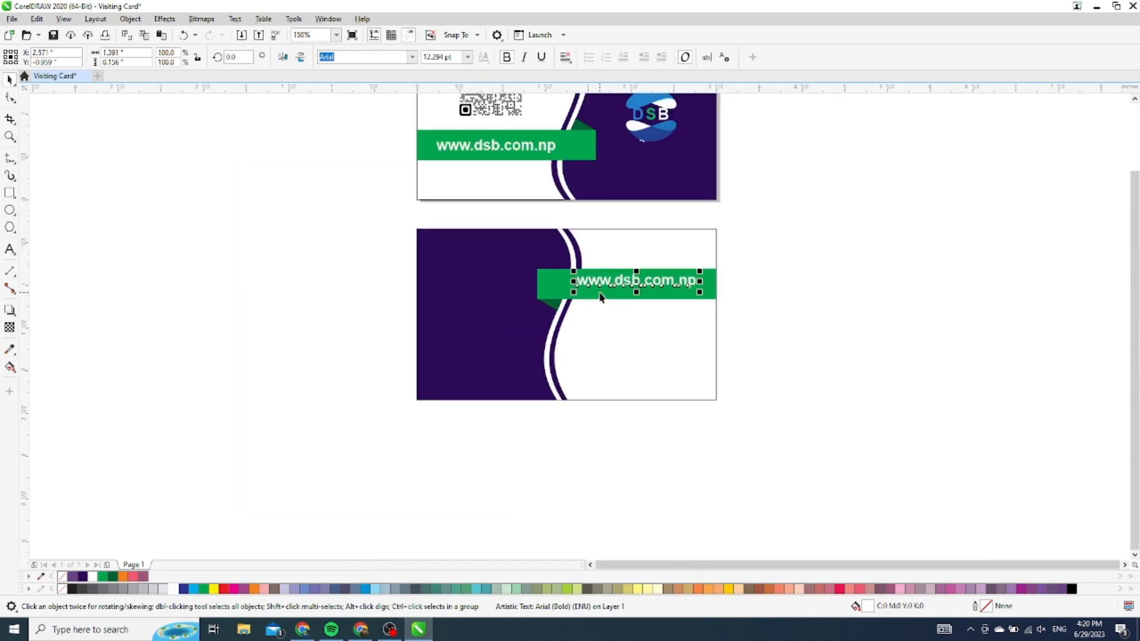
{"action": "left_click", "coordinate": [641, 212]}
Stretch the lower card's shapes wider and shorten the green bar from its left edge to 91.7%
{"action": "left_click_drag", "start_coordinate": [635, 210], "coordinate": [326, 449]}
{"action": "left_click_drag", "start_coordinate": [587, 315], "coordinate": [610, 318]}
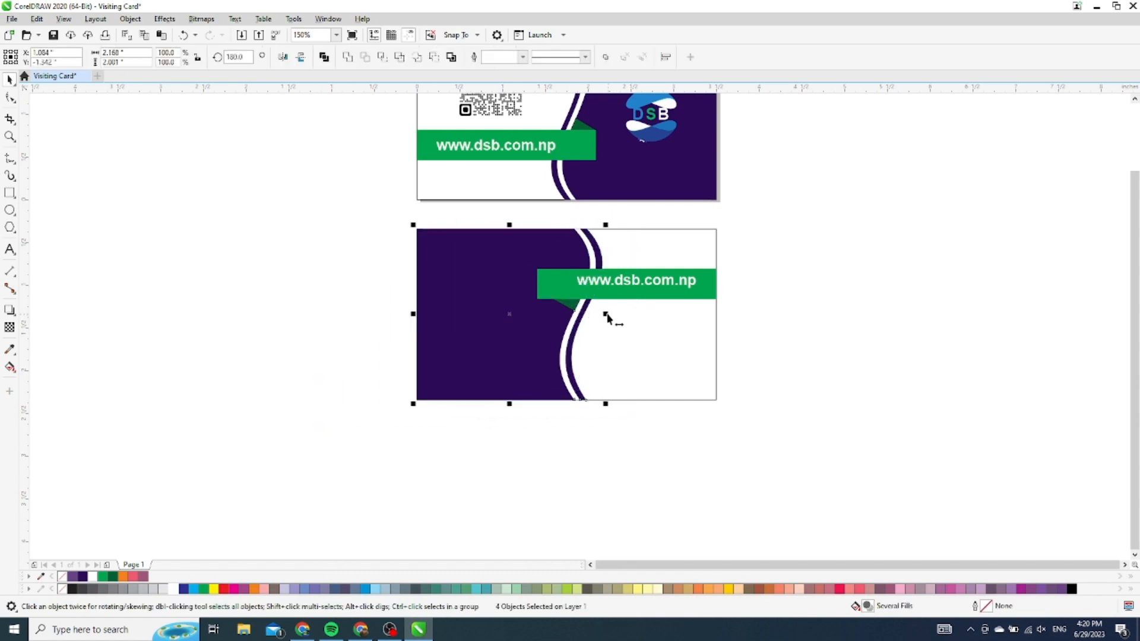
{"action": "left_click", "coordinate": [768, 265]}
{"action": "scroll", "coordinate": [592, 306], "scroll_direction": "up", "scroll_amount": 4}
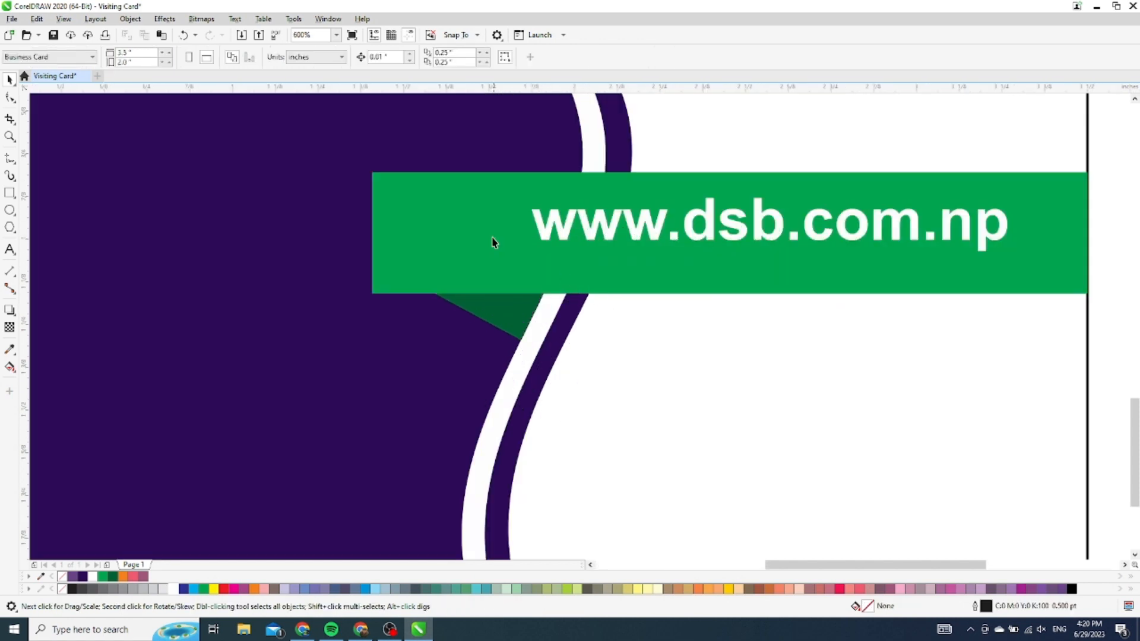
{"action": "left_click", "coordinate": [491, 239]}
{"action": "left_click_drag", "start_coordinate": [369, 234], "coordinate": [431, 243]}
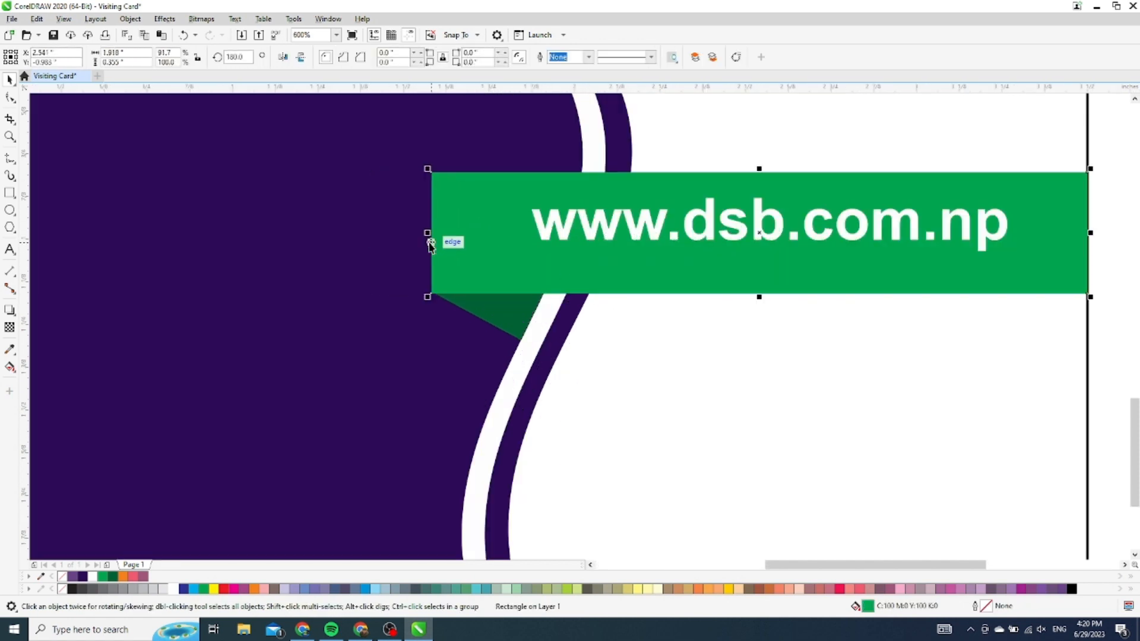
{"action": "scroll", "coordinate": [430, 236], "scroll_direction": "down", "scroll_amount": 2}
{"action": "left_click", "coordinate": [764, 224]}
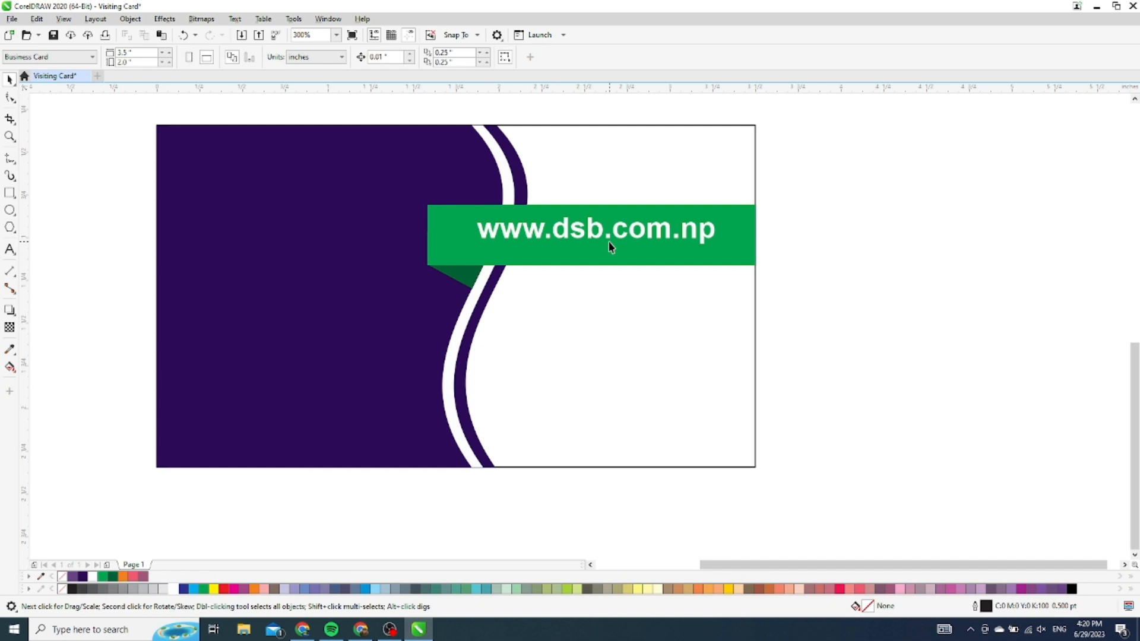
Replace the URL text on the green bar with the cardholder's full name
{"action": "double_click", "coordinate": [592, 233]}
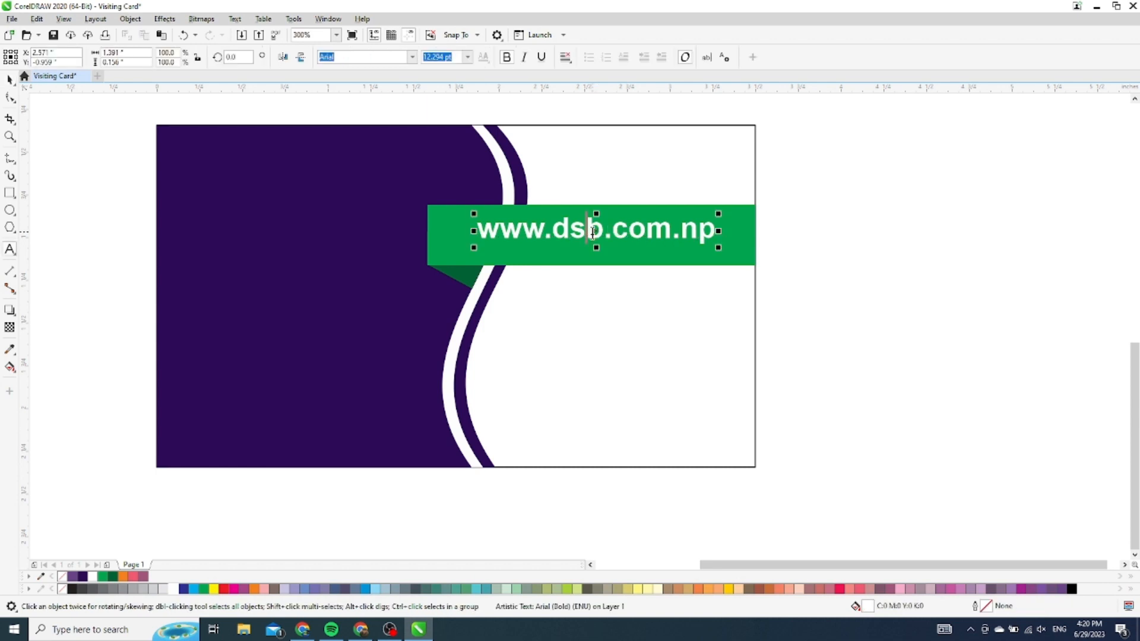
{"action": "key", "text": "ctrl+a"}
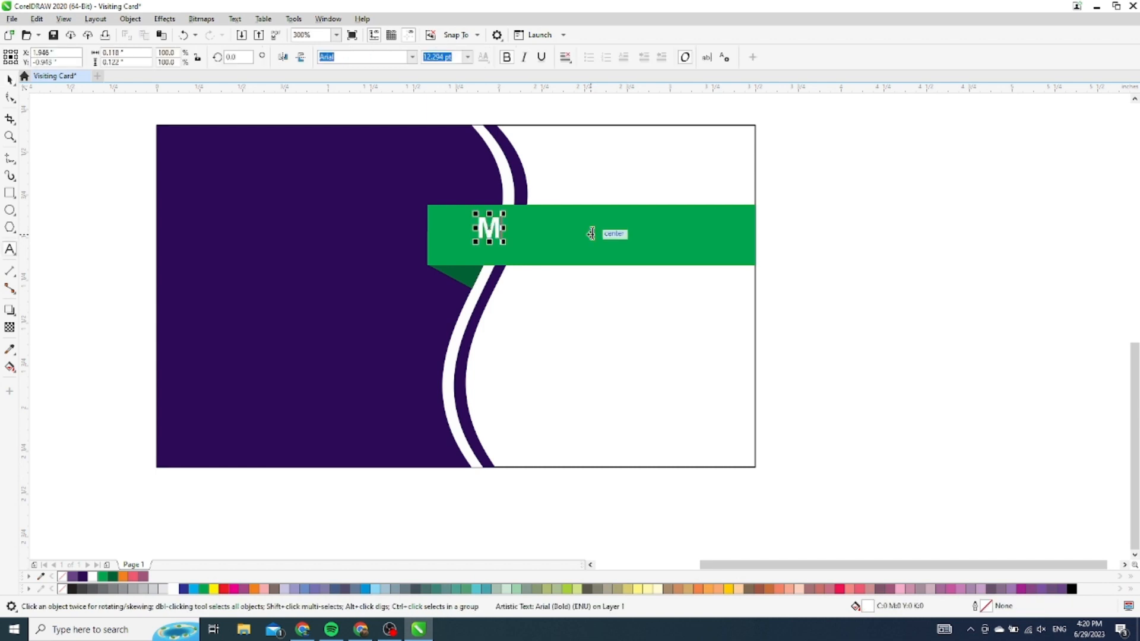
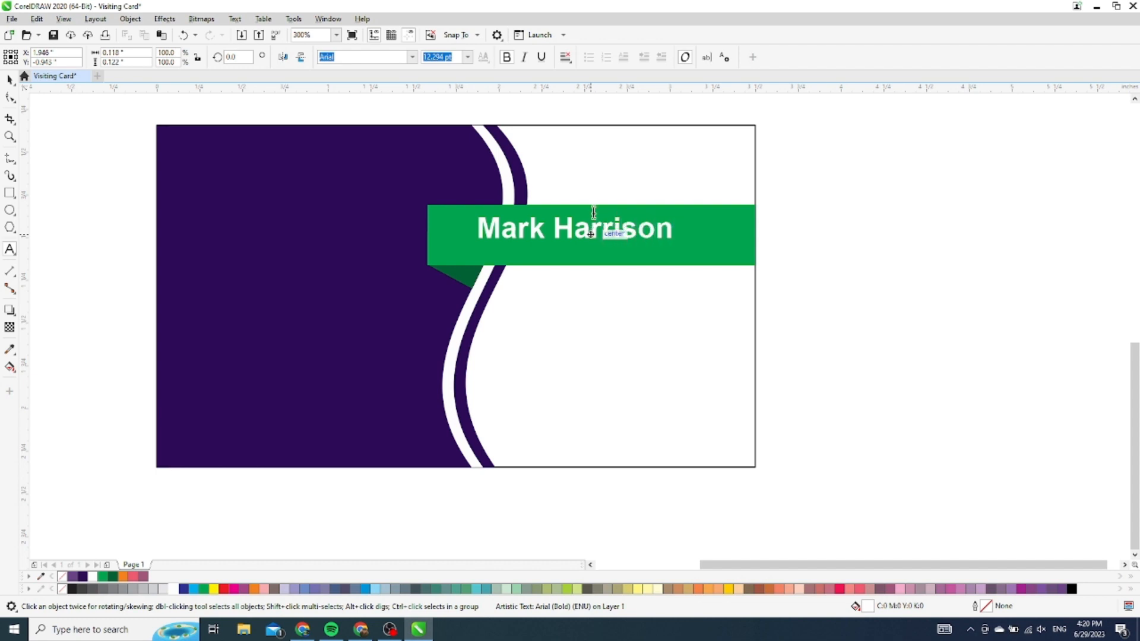
Set the surname to regular Arial and the first name to Arial Black
{"action": "left_click_drag", "start_coordinate": [554, 228], "coordinate": [677, 234]}
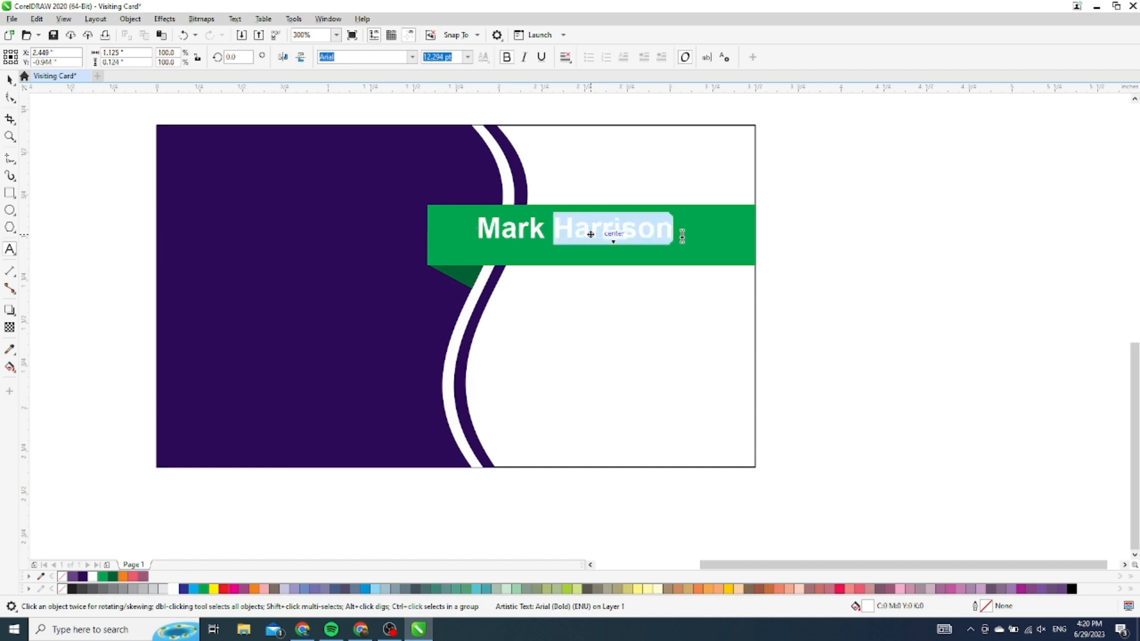
{"action": "left_click", "coordinate": [506, 57]}
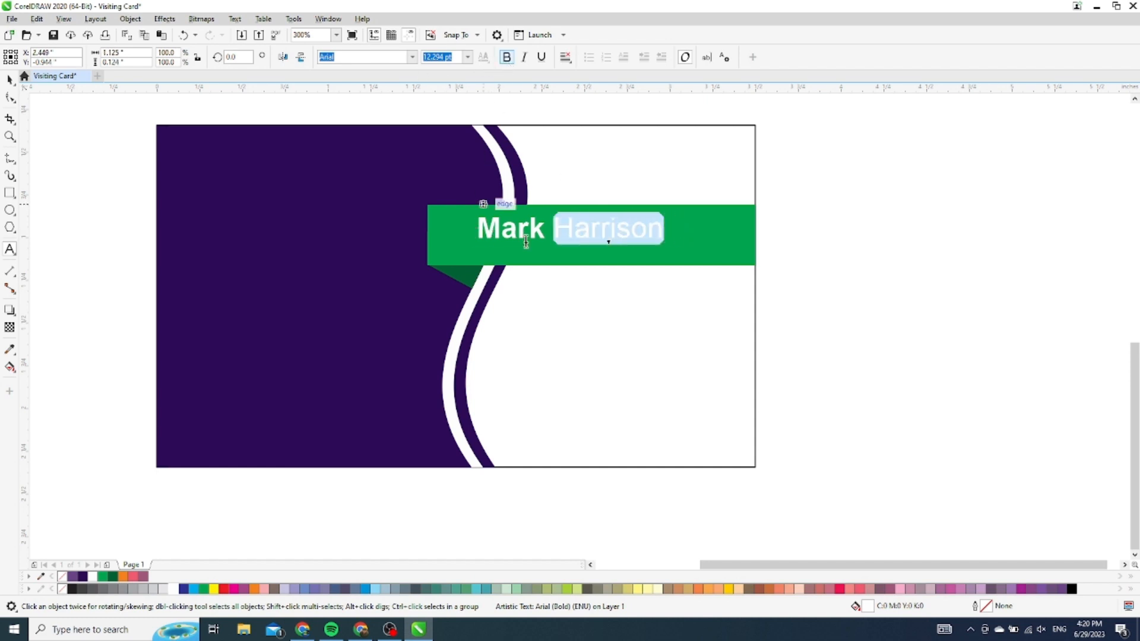
{"action": "left_click", "coordinate": [541, 232]}
{"action": "left_click_drag", "start_coordinate": [541, 232], "coordinate": [472, 229]}
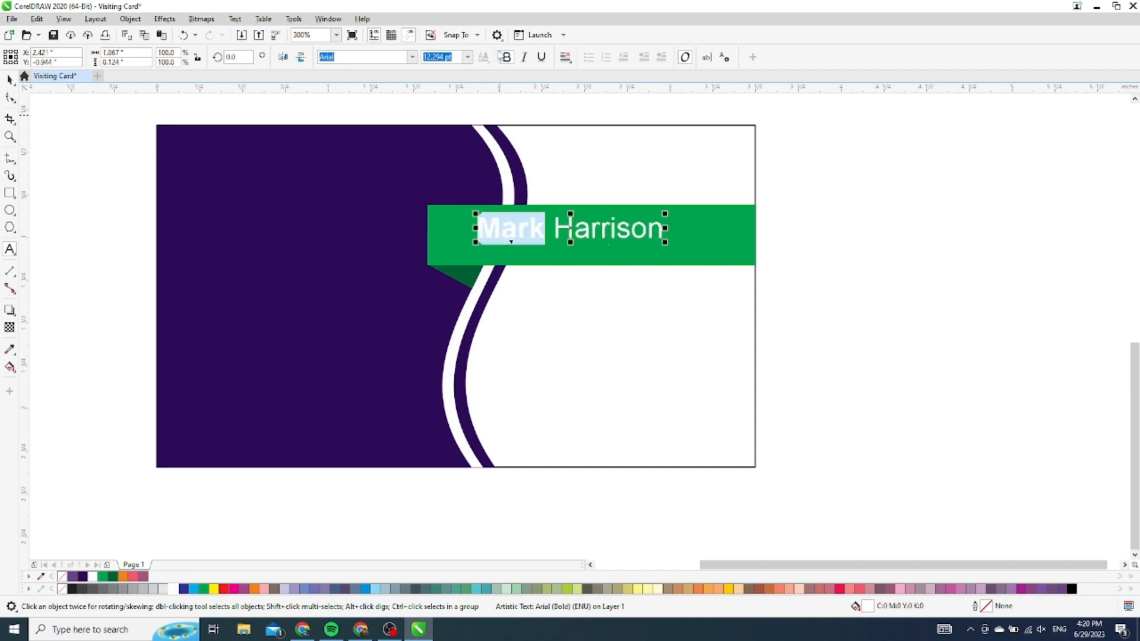
{"action": "left_click", "coordinate": [413, 57]}
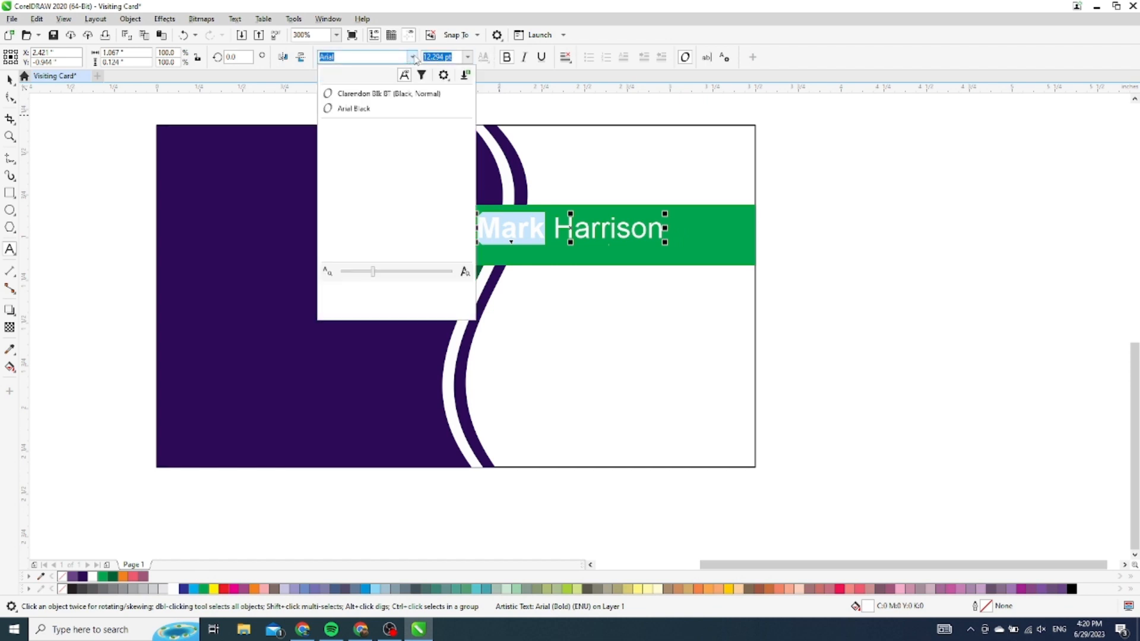
{"action": "left_click", "coordinate": [390, 110]}
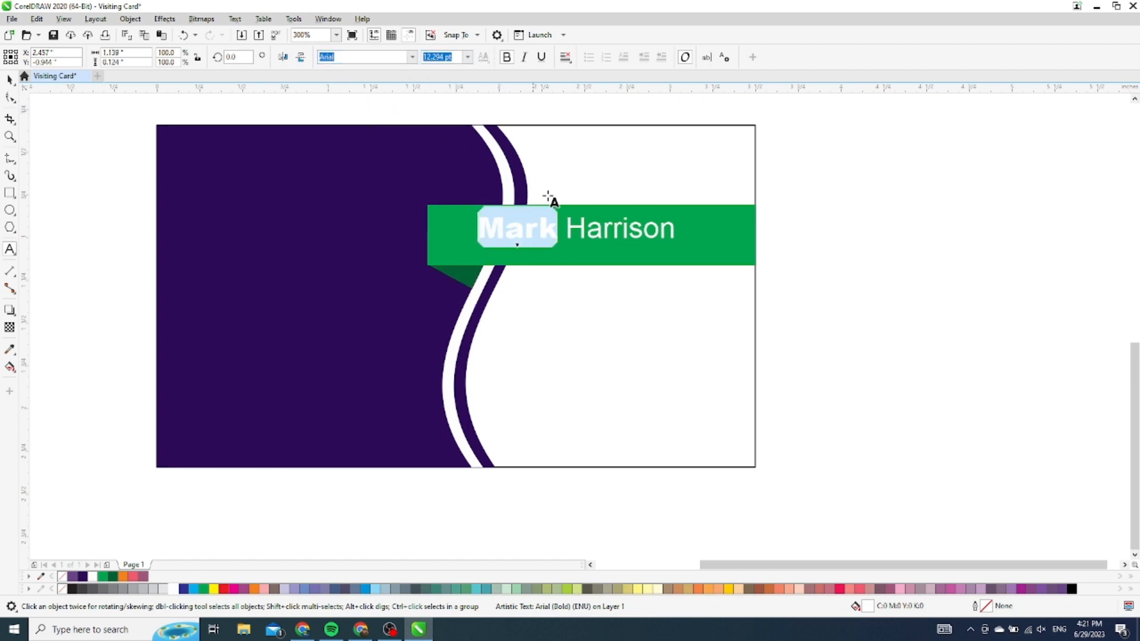
{"action": "left_click", "coordinate": [685, 237]}
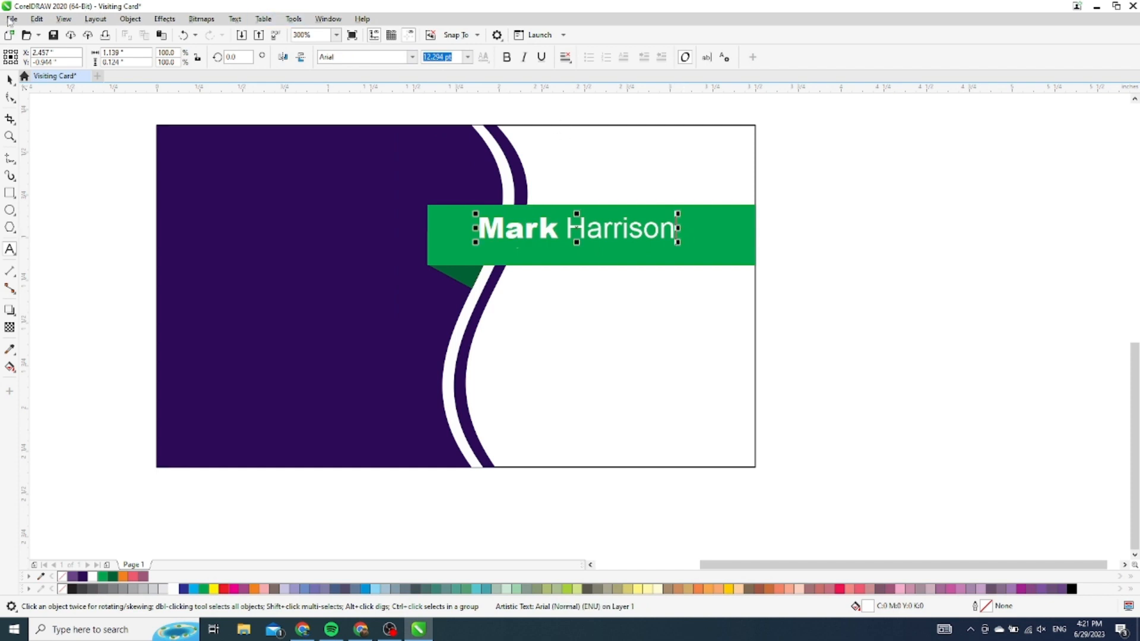
{"action": "left_click", "coordinate": [10, 79]}
{"action": "scroll", "coordinate": [558, 233], "scroll_direction": "up", "scroll_amount": 3}
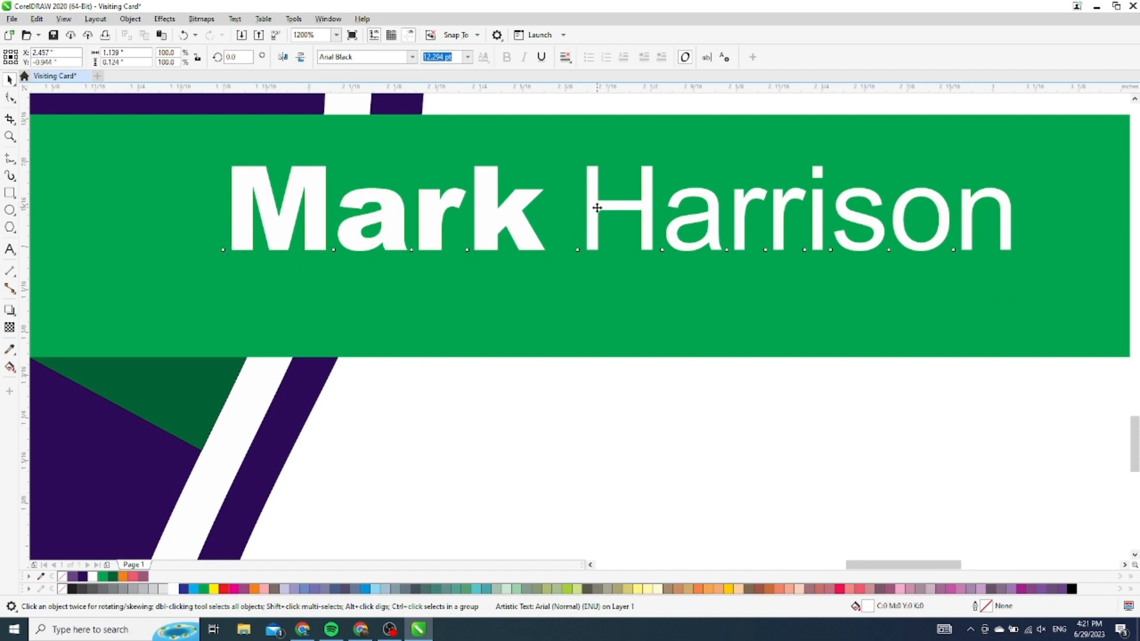
Duplicate the name as a smaller left-aligned copy below it reading 'Graphic Designer'
{"action": "left_click_drag", "start_coordinate": [591, 204], "coordinate": [565, 297]}
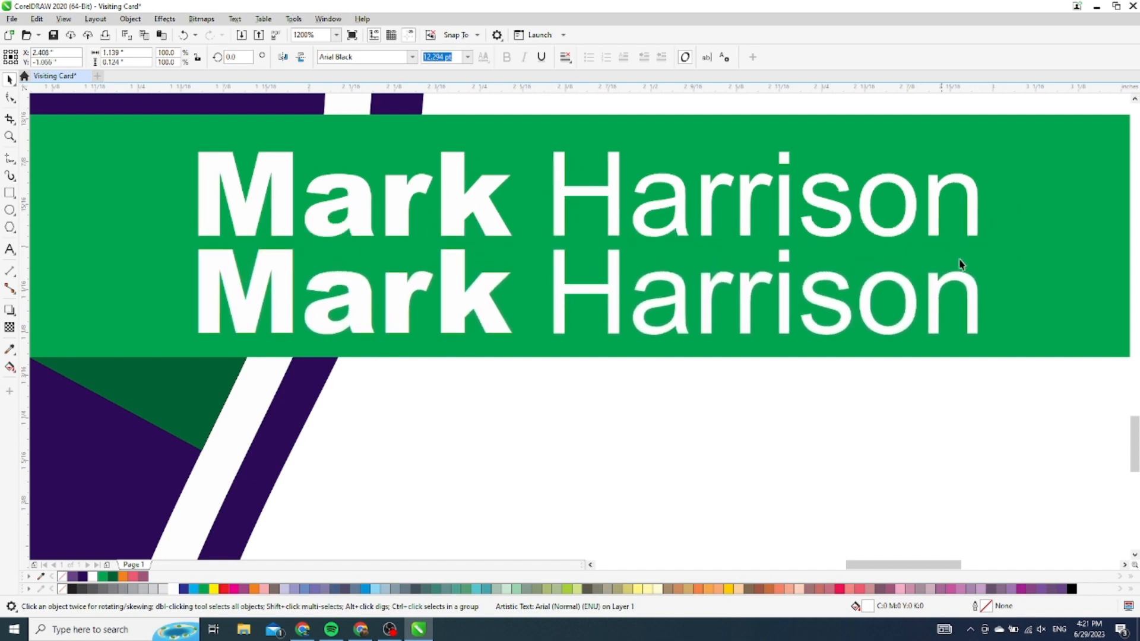
{"action": "left_click_drag", "start_coordinate": [981, 248], "coordinate": [921, 273]}
{"action": "left_click_drag", "start_coordinate": [582, 291], "coordinate": [411, 266]}
{"action": "double_click", "coordinate": [364, 294]}
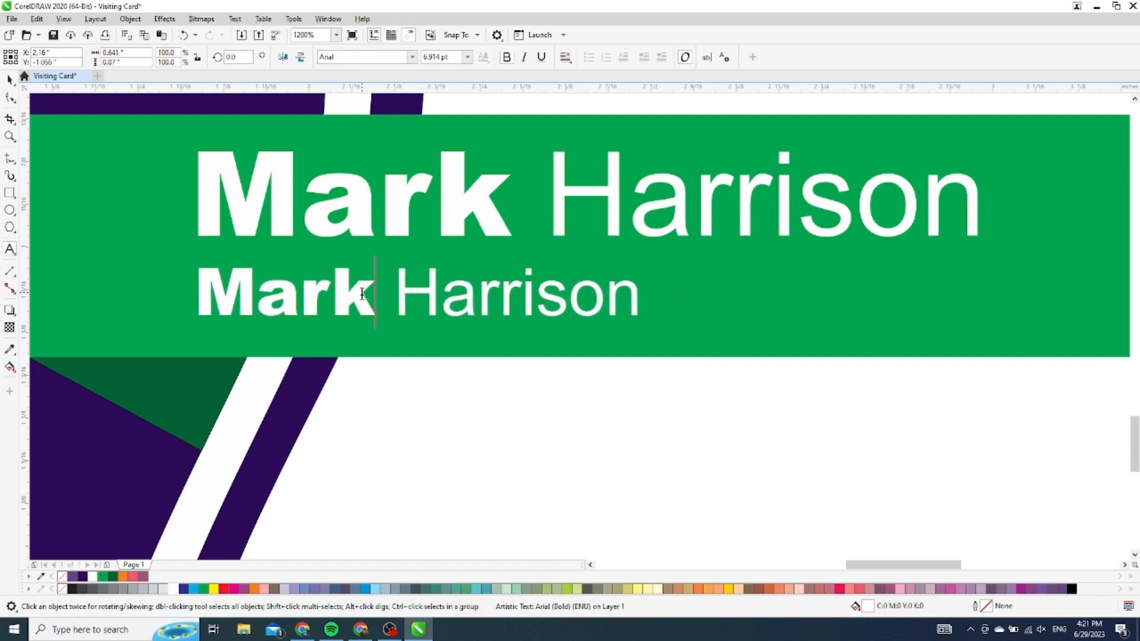
{"action": "key", "text": "ctrl+a"}
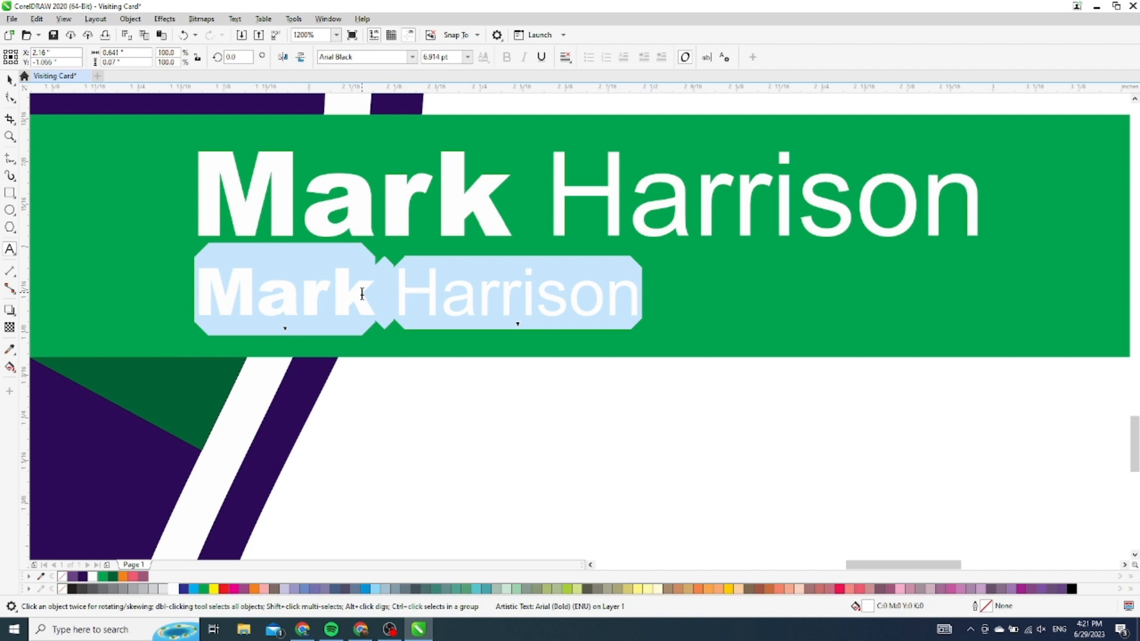
{"action": "type", "text": "Grap"}
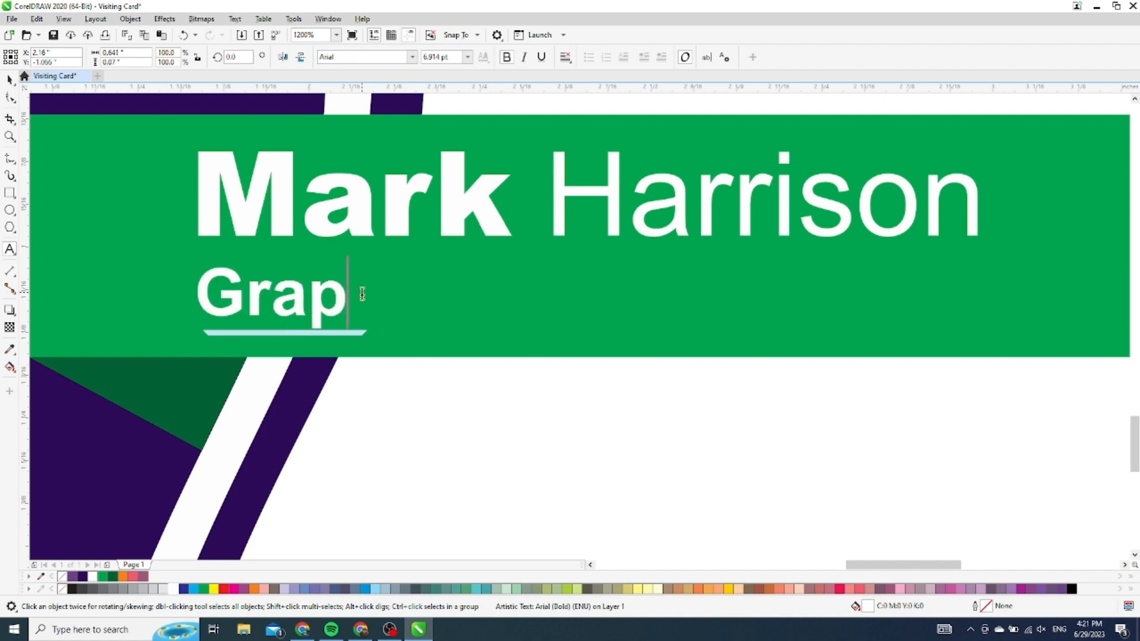
{"action": "type", "text": "hic Des"}
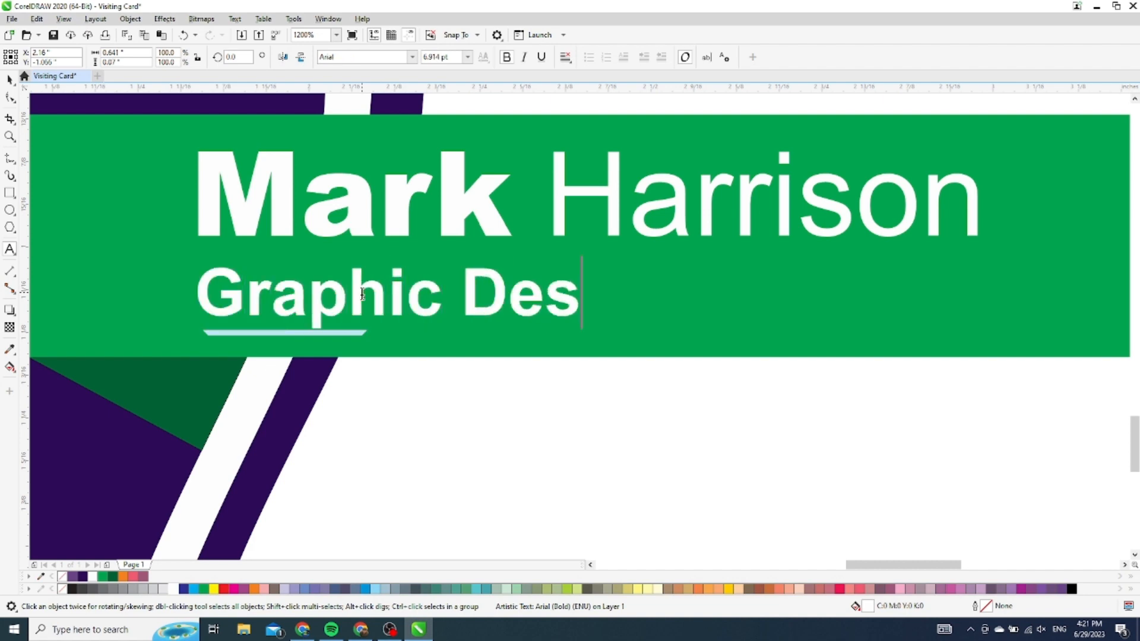
{"action": "type", "text": "igner"}
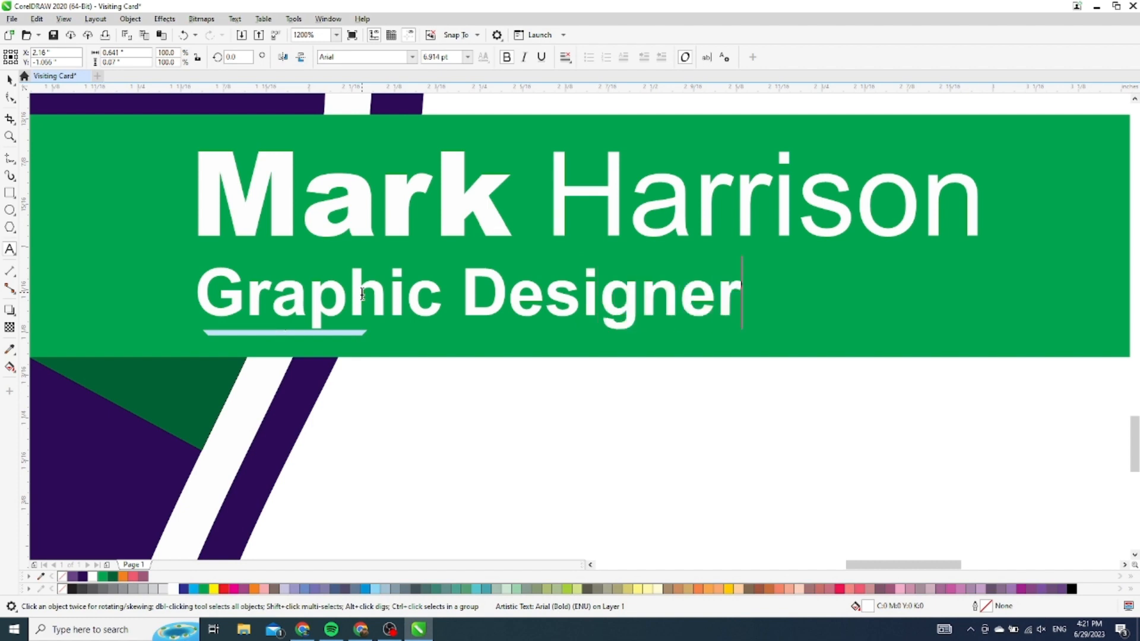
{"action": "left_click", "coordinate": [9, 80]}
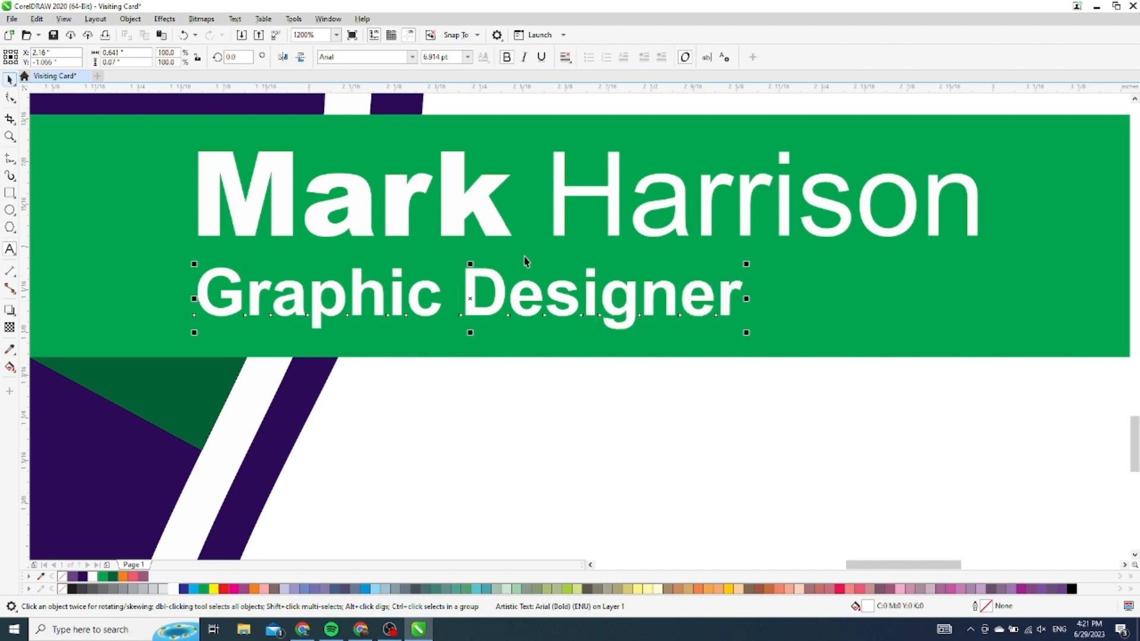
{"action": "scroll", "coordinate": [593, 314], "scroll_direction": "down", "scroll_amount": 3}
{"action": "scroll", "coordinate": [593, 321], "scroll_direction": "down", "scroll_amount": 2}
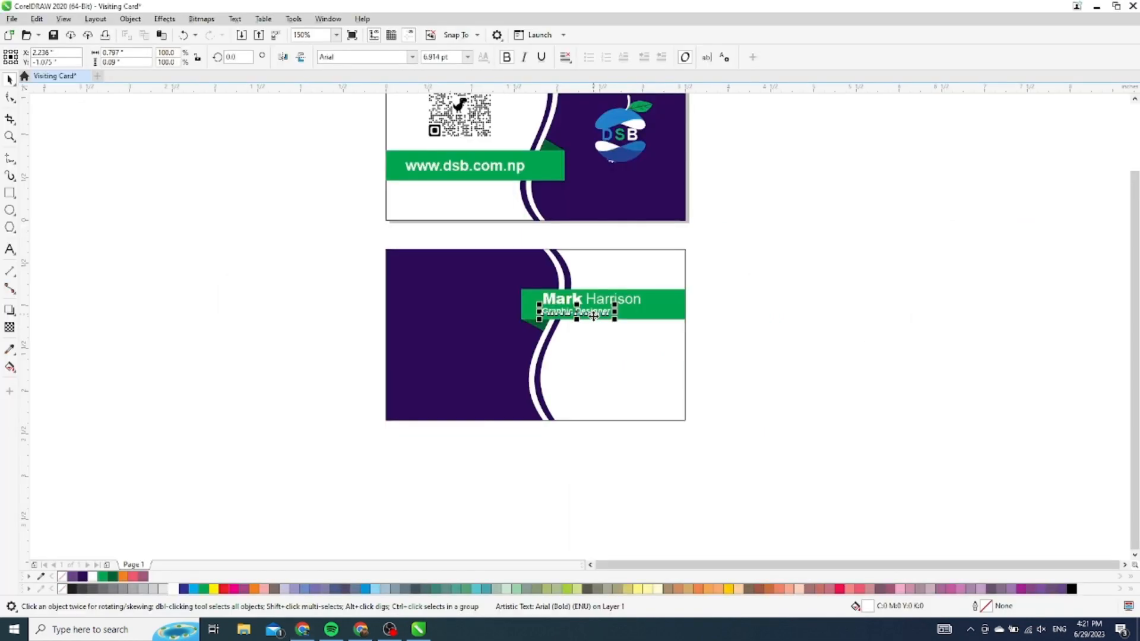
{"action": "left_click", "coordinate": [743, 338]}
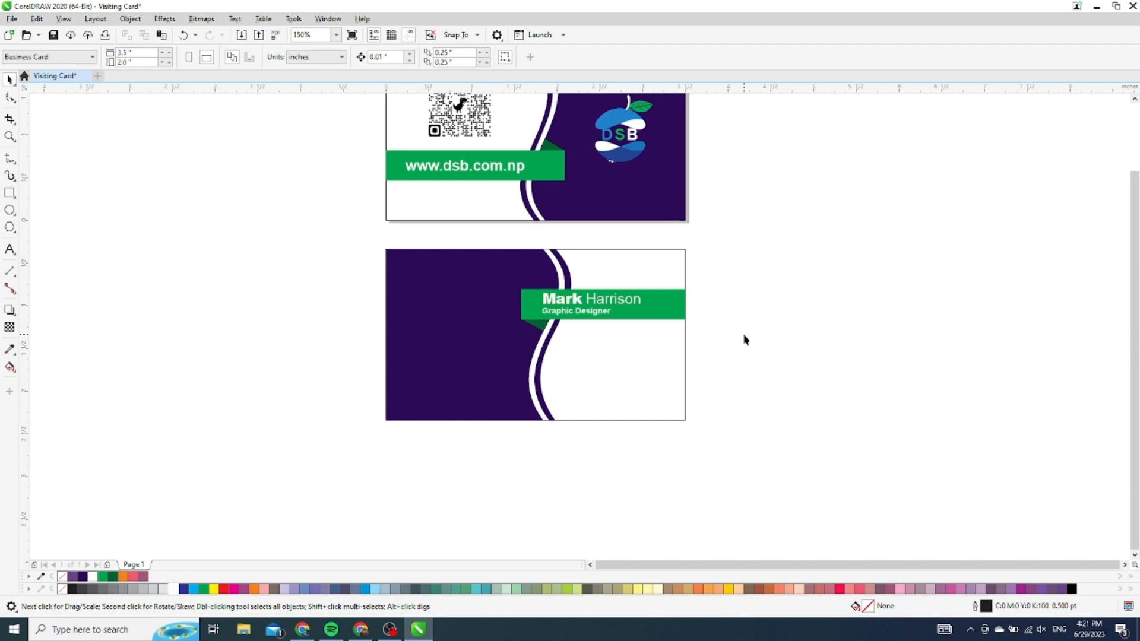
Colour the Graphic Designer title black
{"action": "left_click", "coordinate": [592, 315]}
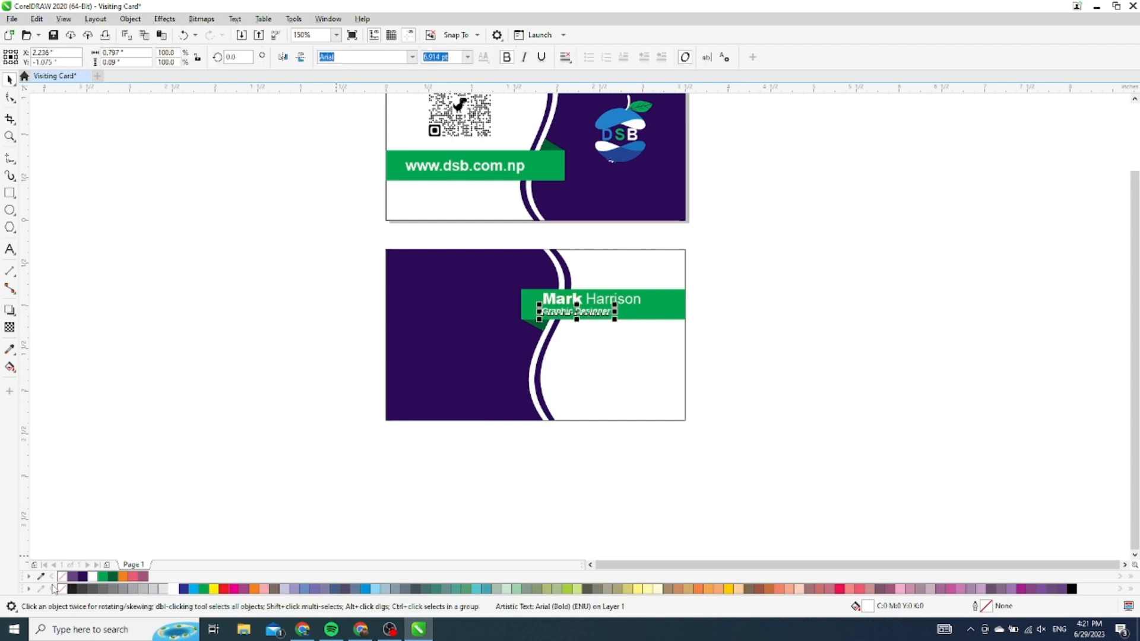
{"action": "left_click", "coordinate": [71, 589]}
{"action": "left_click", "coordinate": [159, 426]}
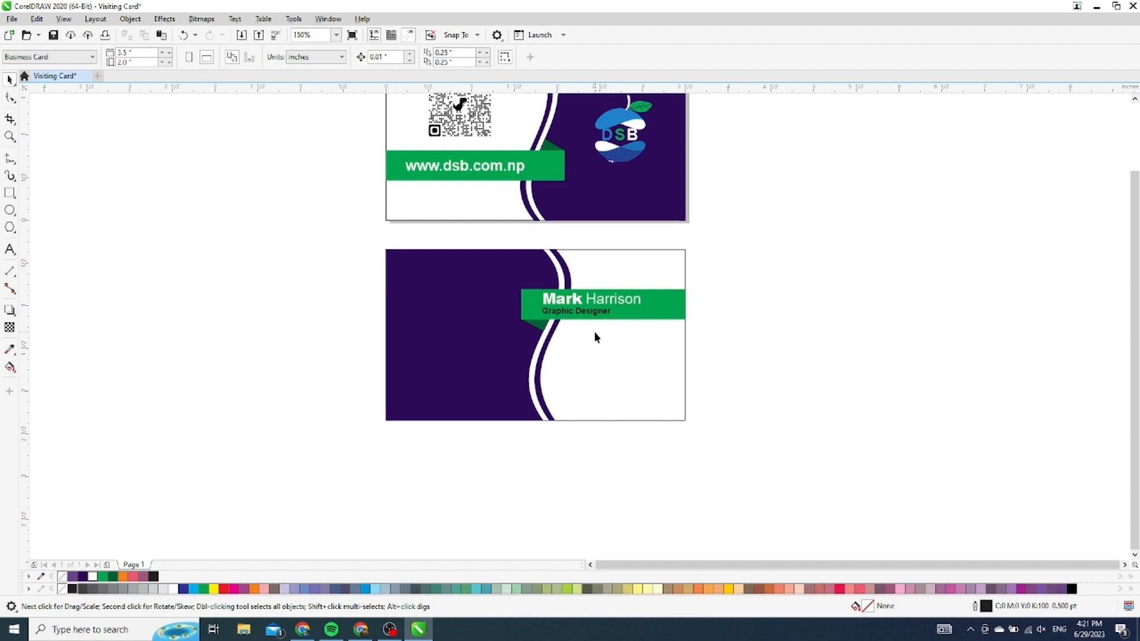
Reshape the back card's dark green fold so its three nodes snap onto the green band's corners
{"action": "scroll", "coordinate": [591, 346], "scroll_direction": "up", "scroll_amount": 4}
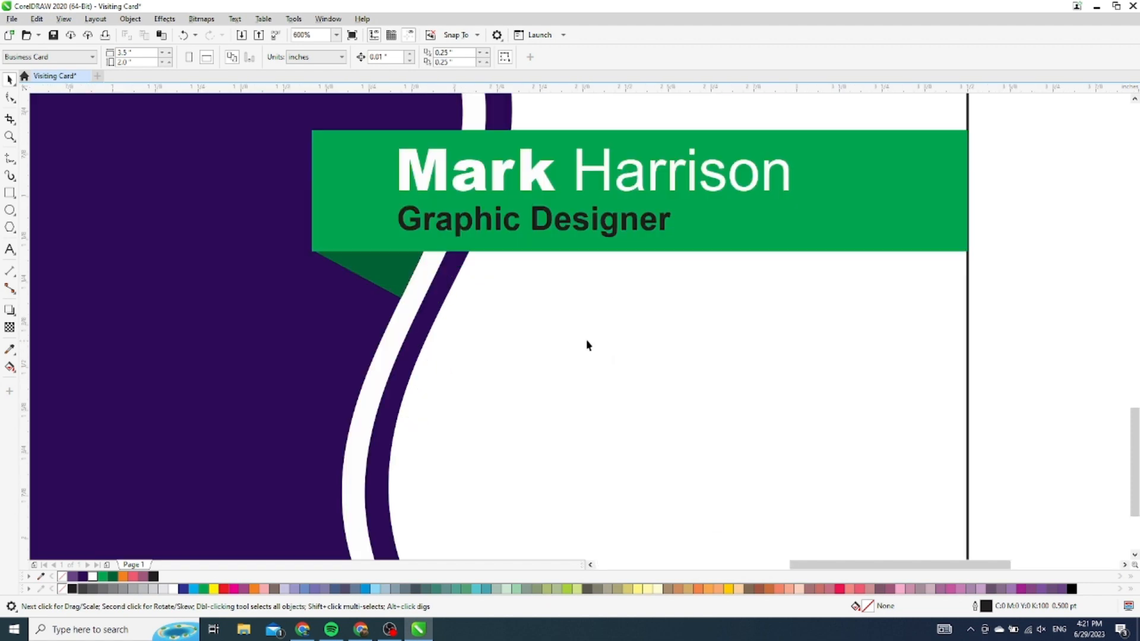
{"action": "scroll", "coordinate": [328, 269], "scroll_direction": "up", "scroll_amount": 4}
{"action": "left_click", "coordinate": [377, 256]}
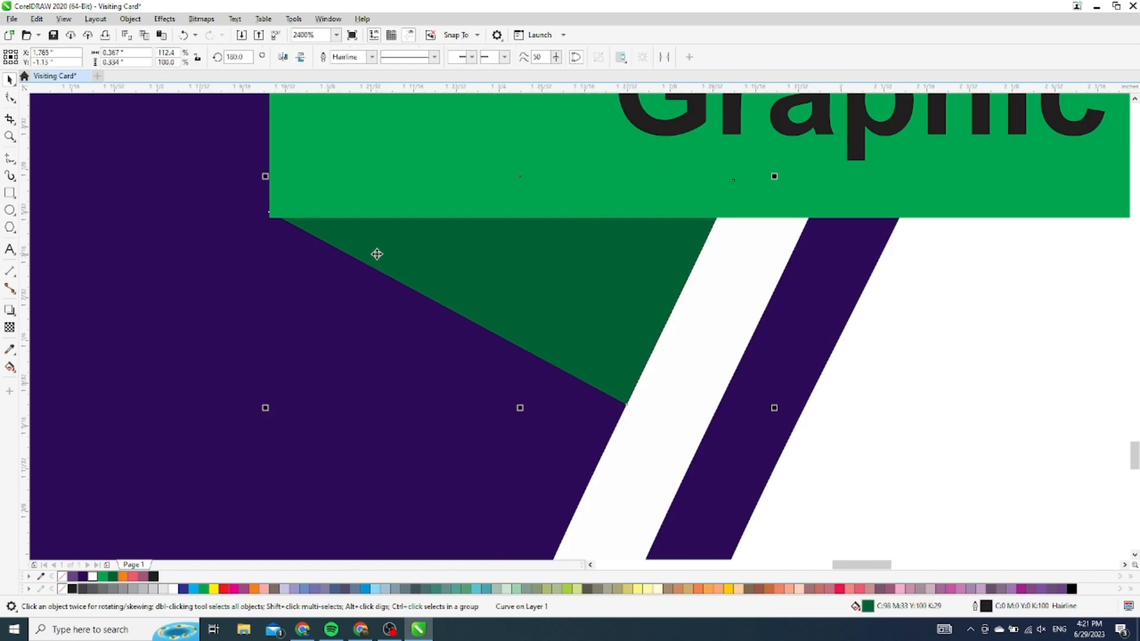
{"action": "key", "text": "F10"}
{"action": "scroll", "coordinate": [256, 211], "scroll_direction": "up", "scroll_amount": 3}
{"action": "scroll", "coordinate": [359, 252], "scroll_direction": "up", "scroll_amount": 3}
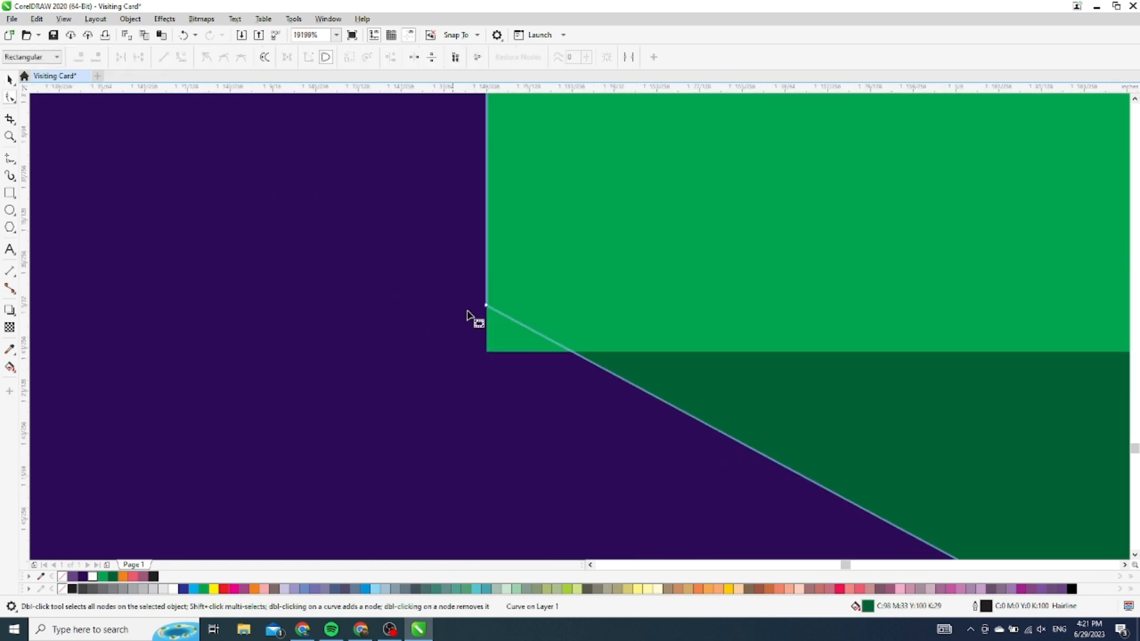
{"action": "left_click_drag", "start_coordinate": [484, 309], "coordinate": [487, 363]}
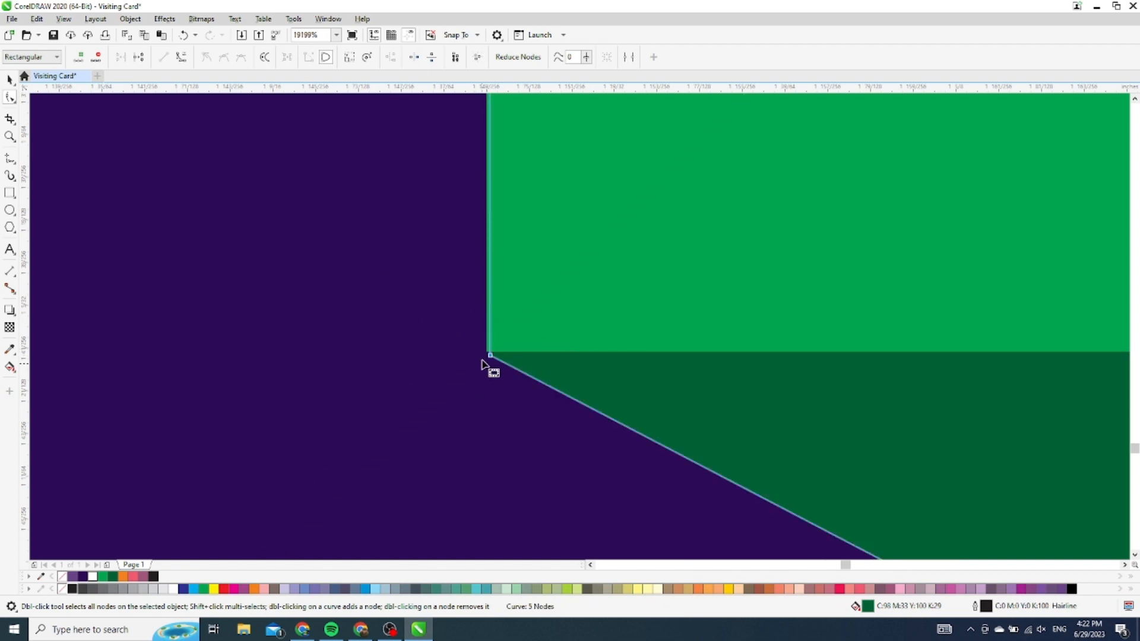
{"action": "scroll", "coordinate": [488, 360], "scroll_direction": "up", "scroll_amount": 5}
{"action": "left_click_drag", "start_coordinate": [540, 332], "coordinate": [516, 310]}
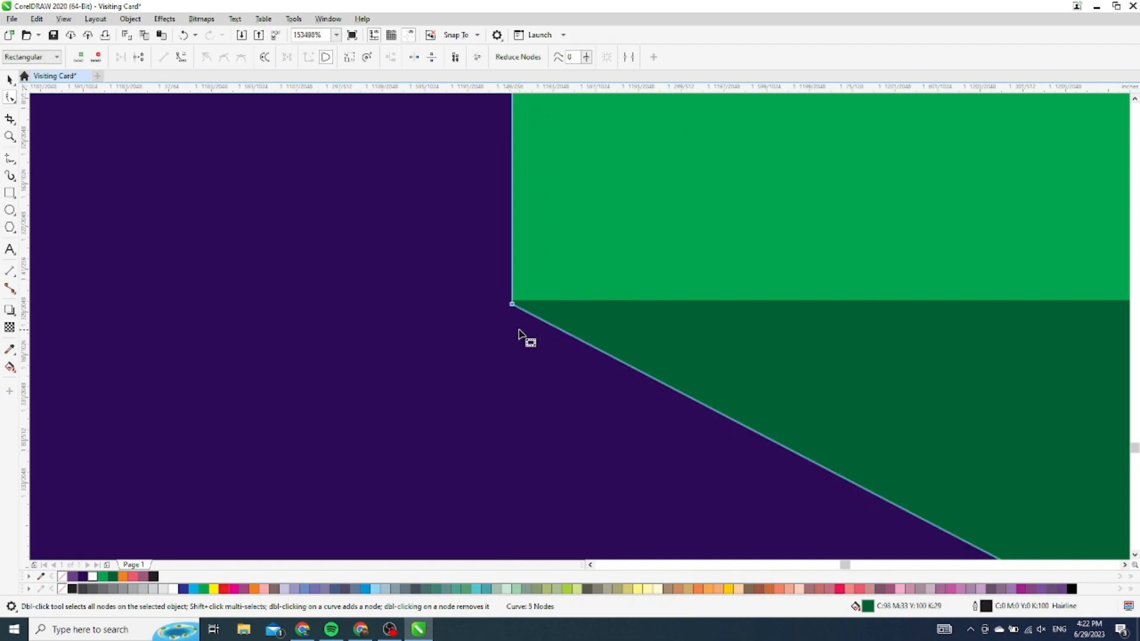
{"action": "scroll", "coordinate": [522, 308], "scroll_direction": "up", "scroll_amount": 2}
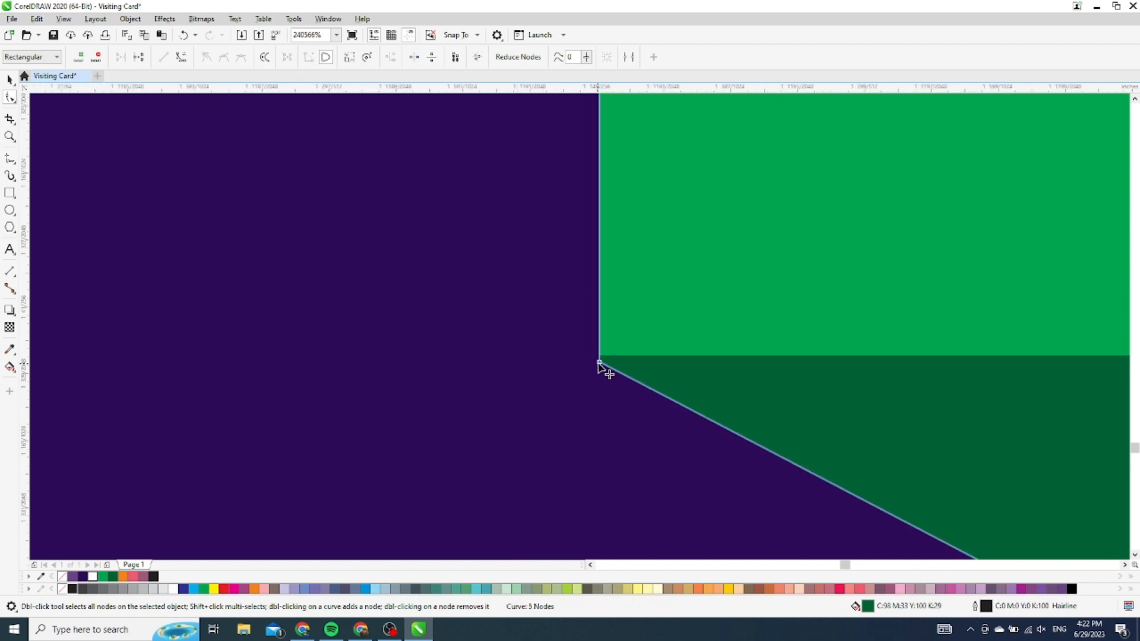
{"action": "left_click_drag", "start_coordinate": [599, 363], "coordinate": [601, 356]}
{"action": "scroll", "coordinate": [591, 376], "scroll_direction": "down", "scroll_amount": 3}
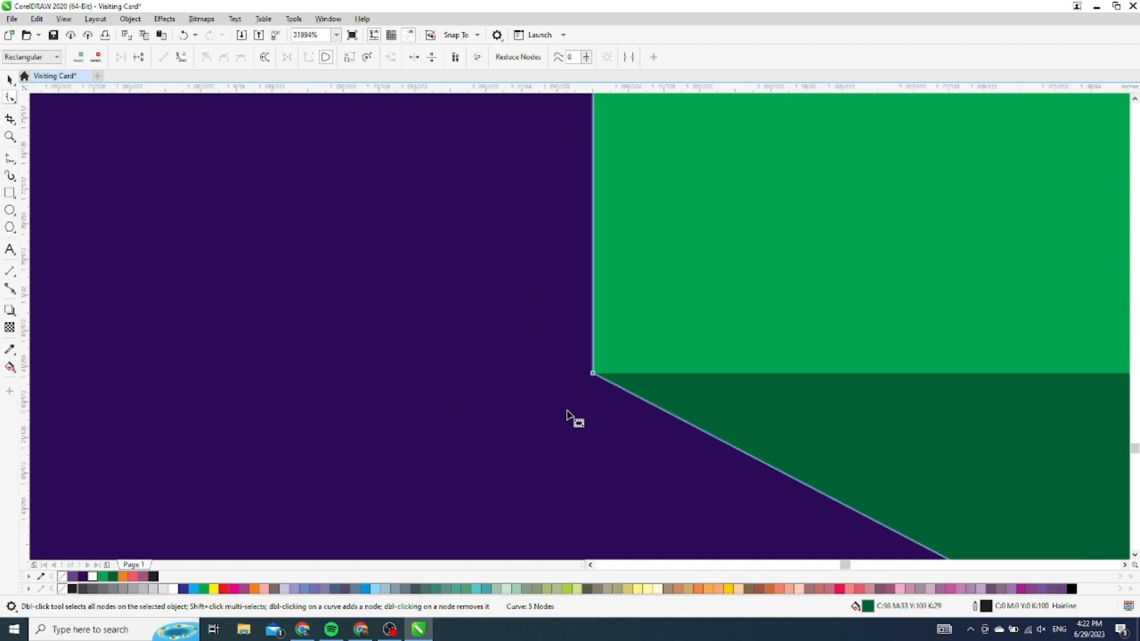
{"action": "scroll", "coordinate": [567, 411], "scroll_direction": "down", "scroll_amount": 10}
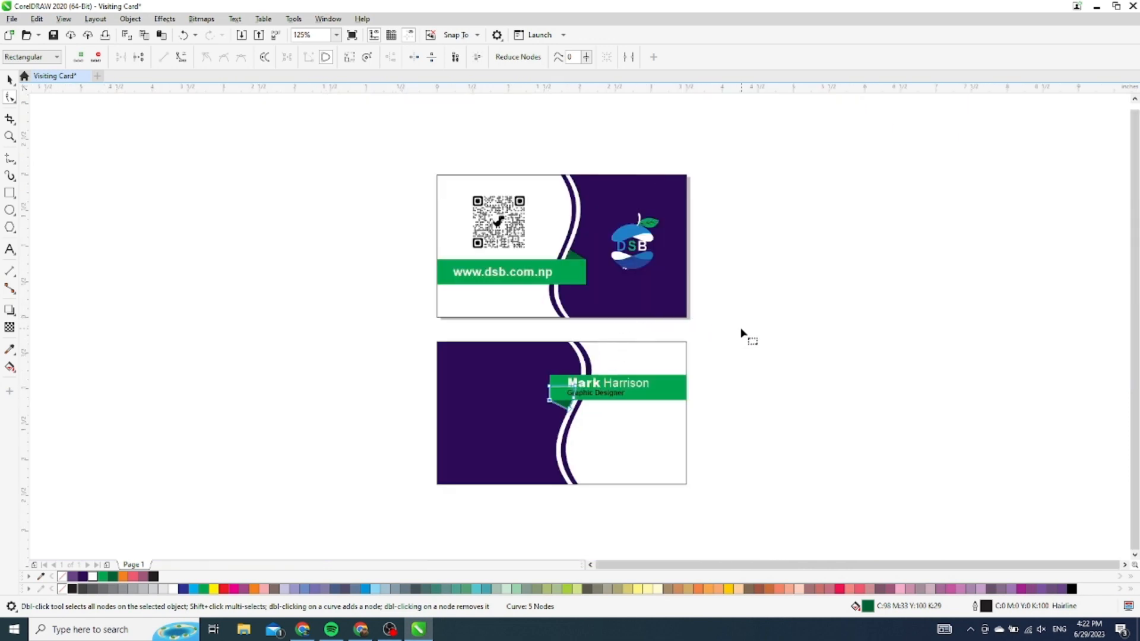
{"action": "left_click", "coordinate": [742, 334]}
Snap the front card's dark green fold node up to the band's top corner
{"action": "scroll", "coordinate": [590, 265], "scroll_direction": "up", "scroll_amount": 9}
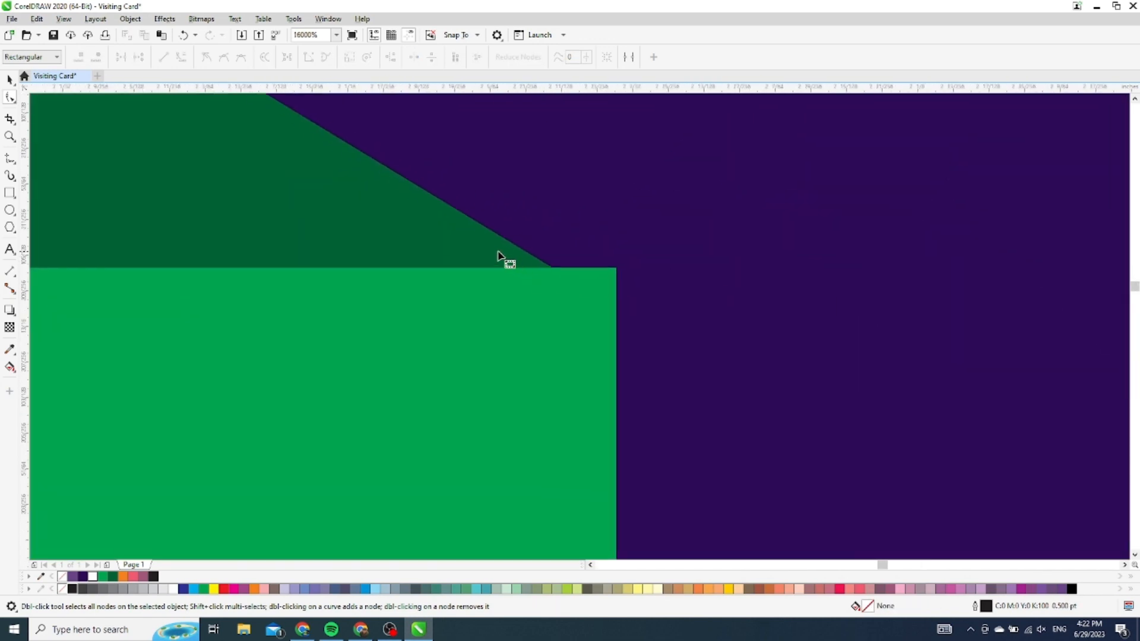
{"action": "left_click", "coordinate": [497, 255]}
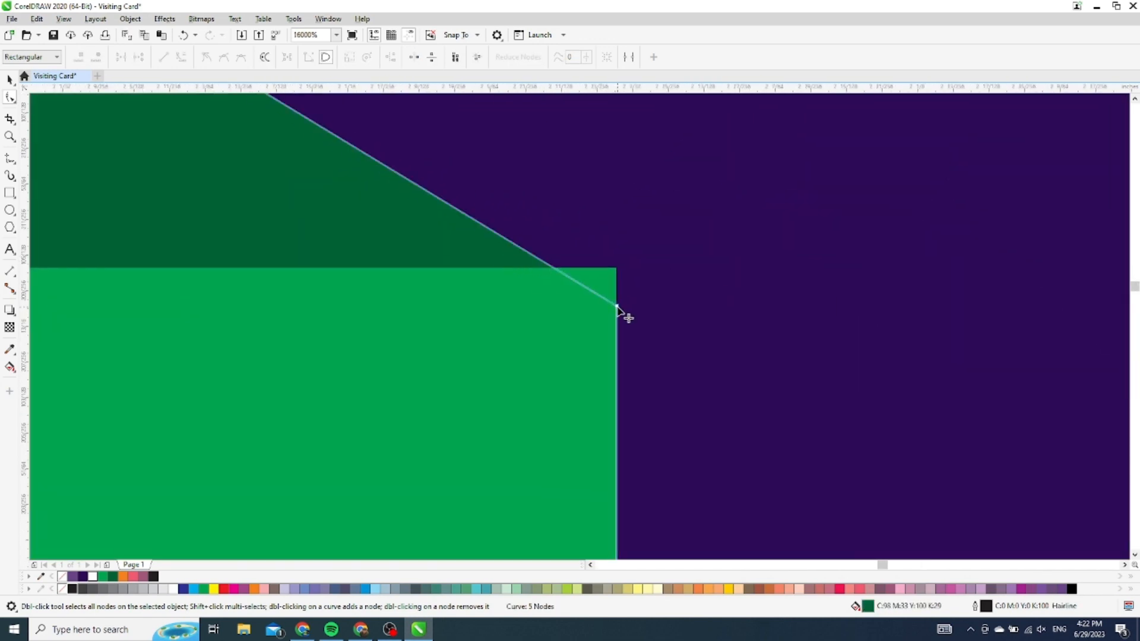
{"action": "left_click_drag", "start_coordinate": [618, 306], "coordinate": [616, 268]}
{"action": "scroll", "coordinate": [615, 318], "scroll_direction": "down", "scroll_amount": 8}
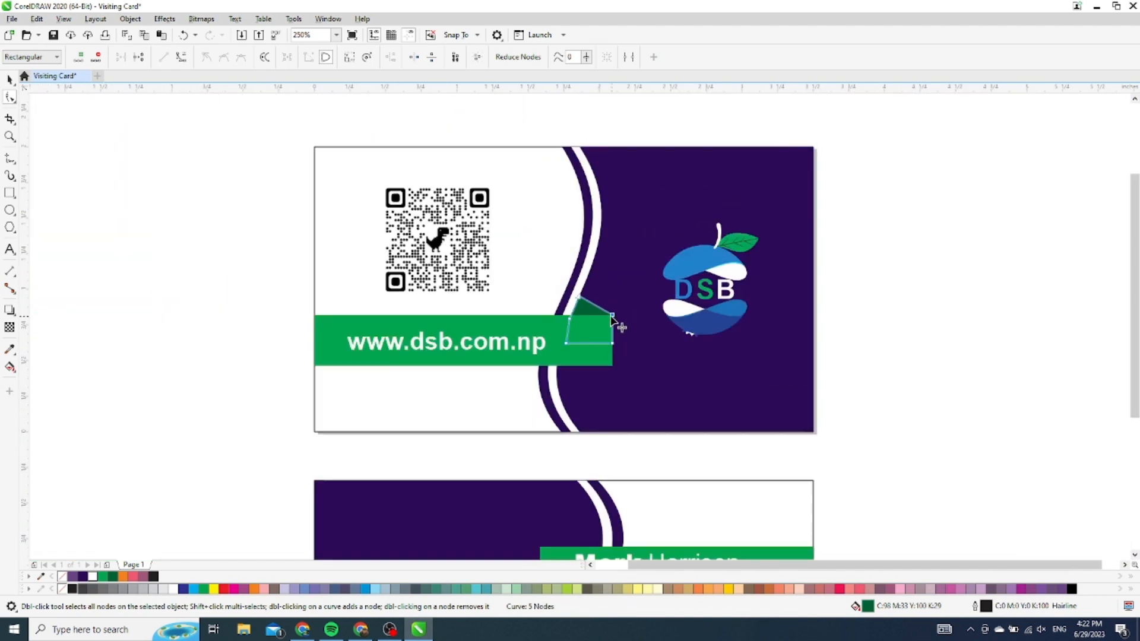
{"action": "left_click", "coordinate": [885, 318]}
{"action": "scroll", "coordinate": [540, 245], "scroll_direction": "down", "scroll_amount": 2}
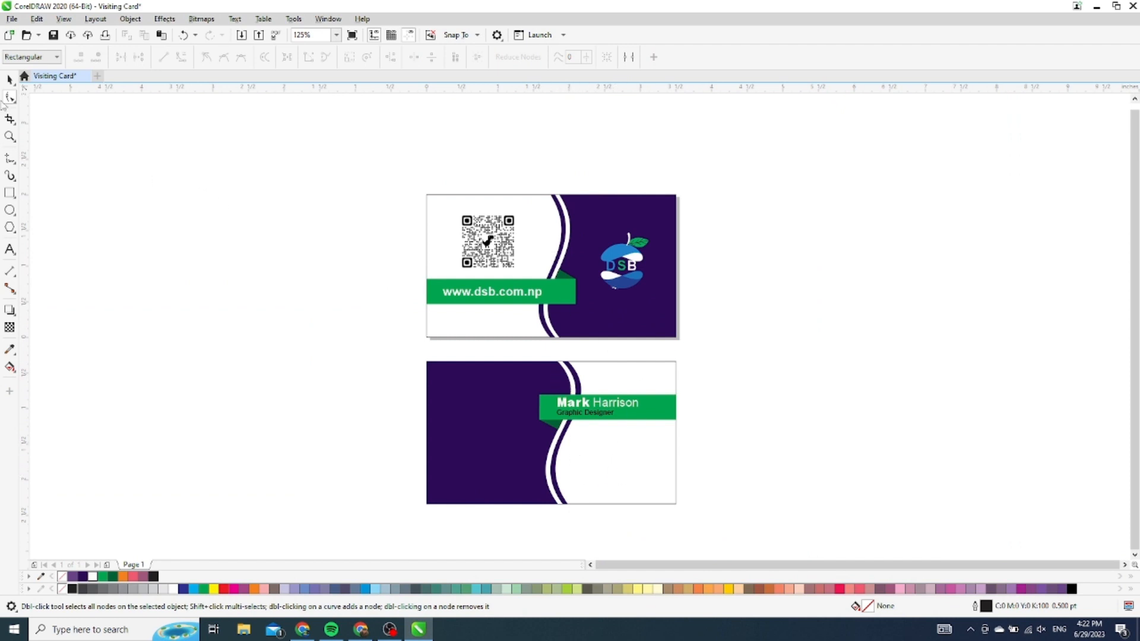
Import the DSB logo SVG, accepting the font substitute, and place it on the page
{"action": "left_click", "coordinate": [9, 80]}
{"action": "right_click", "coordinate": [202, 313]}
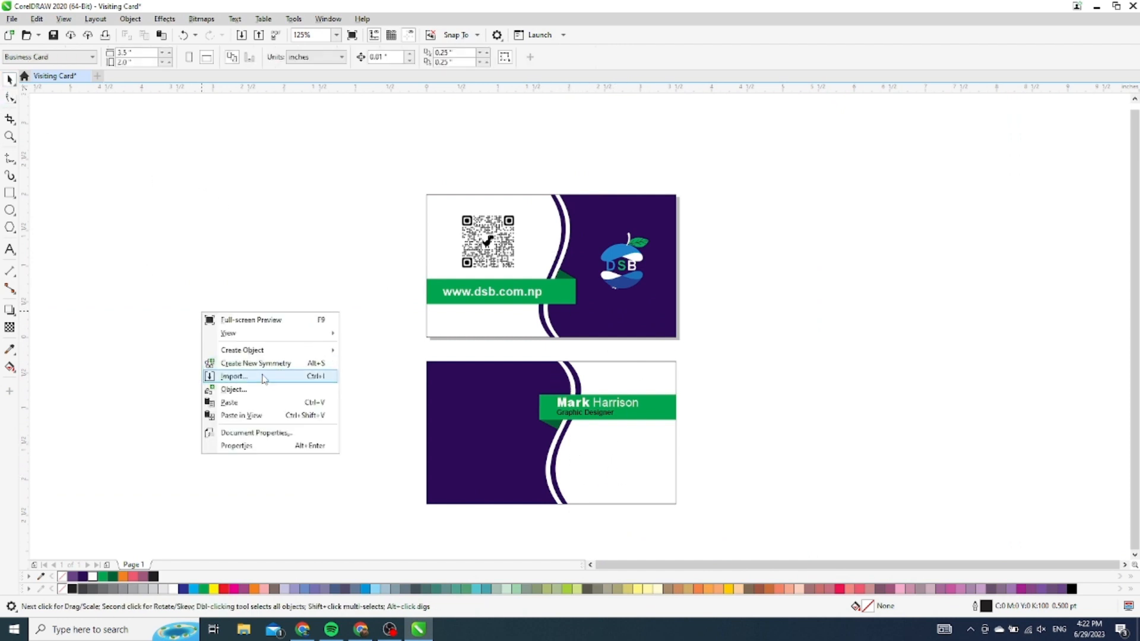
{"action": "left_click", "coordinate": [265, 375]}
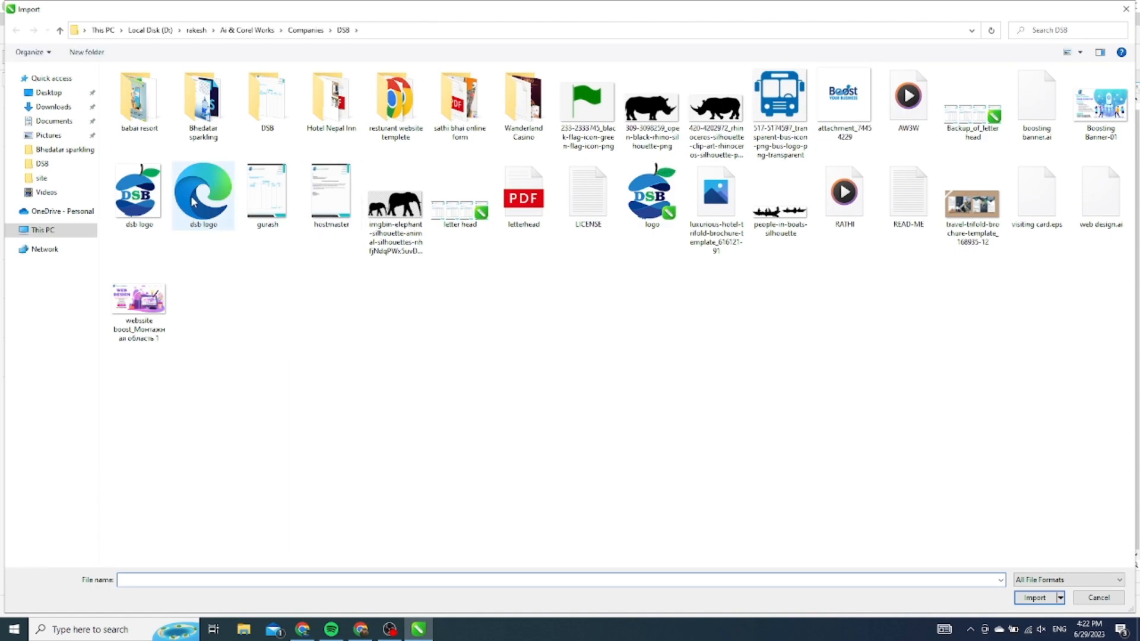
{"action": "double_click", "coordinate": [198, 223]}
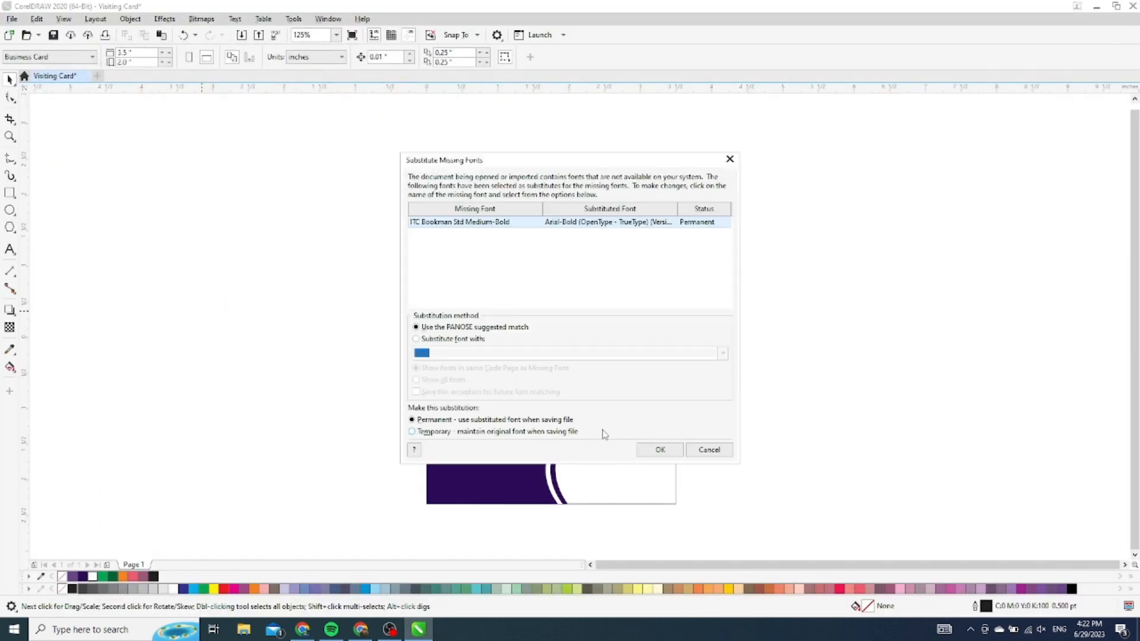
{"action": "left_click", "coordinate": [660, 450]}
{"action": "left_click", "coordinate": [583, 368]}
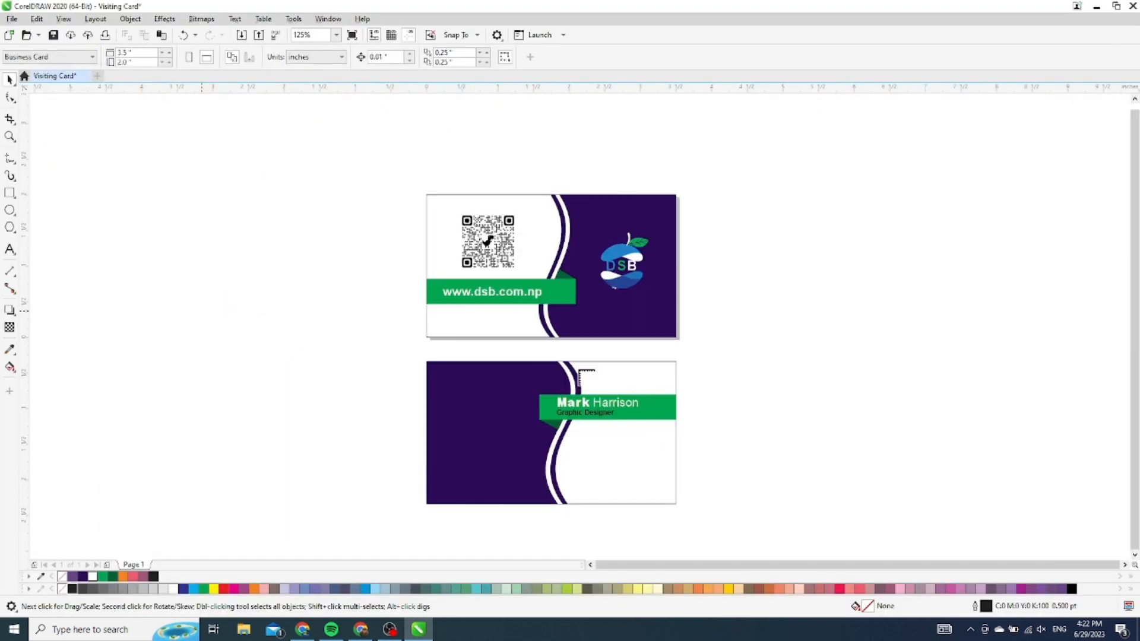
{"action": "left_click_drag", "start_coordinate": [256, 325], "coordinate": [623, 469]}
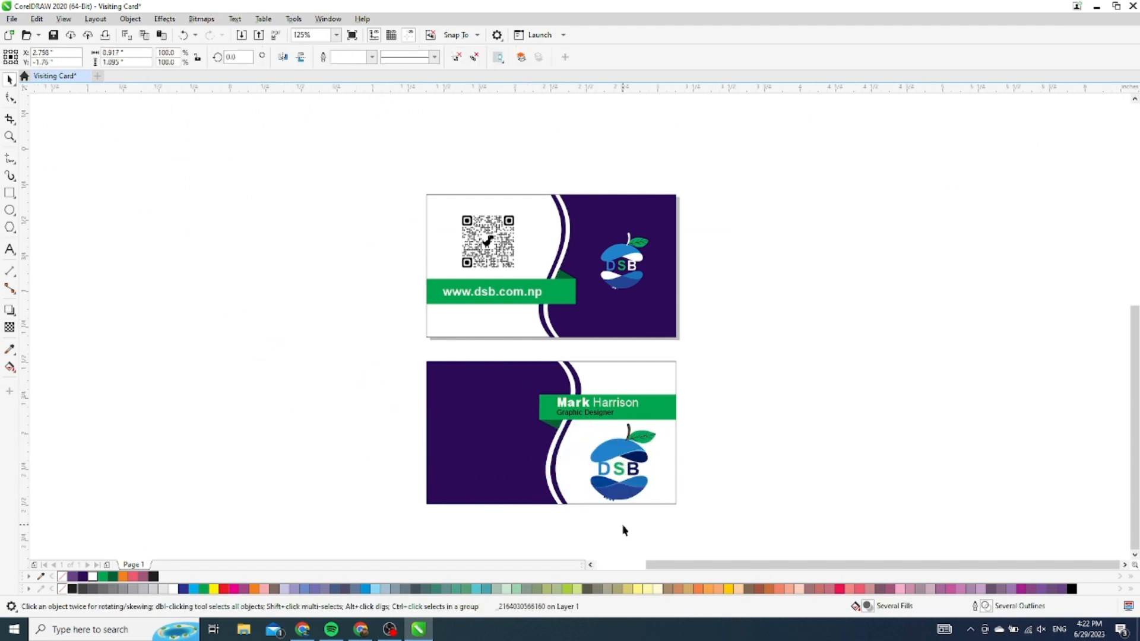
Scale the DSB logo down and position it below the back card's name banner
{"action": "scroll", "coordinate": [732, 400], "scroll_direction": "up", "scroll_amount": 5}
{"action": "scroll", "coordinate": [686, 417], "scroll_direction": "down", "scroll_amount": 3}
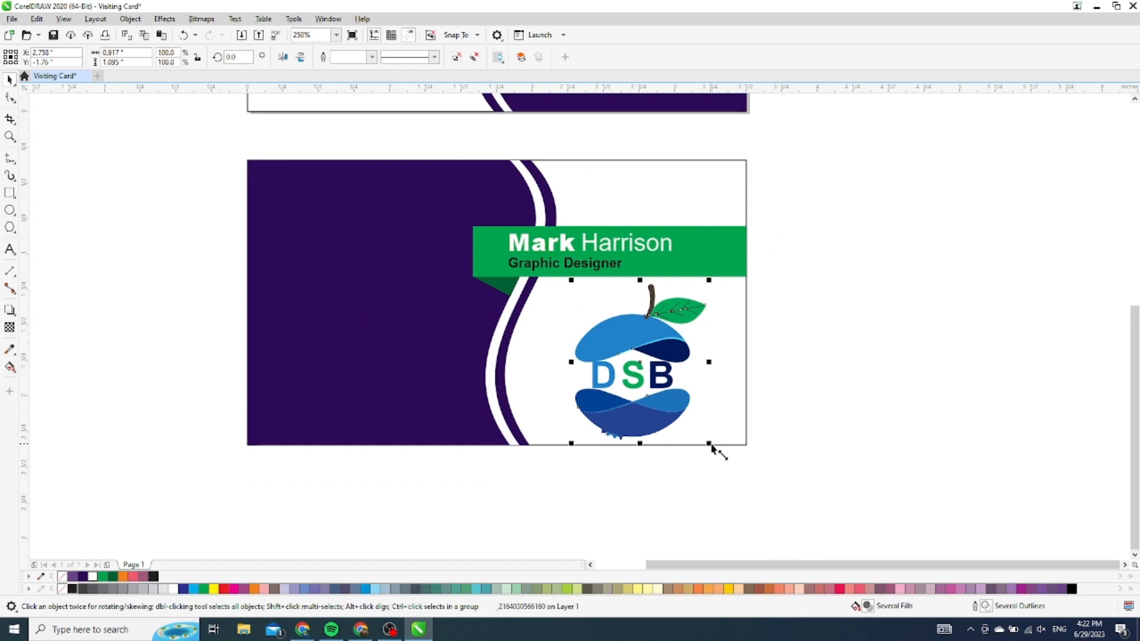
{"action": "left_click_drag", "start_coordinate": [712, 446], "coordinate": [687, 424]}
{"action": "left_click_drag", "start_coordinate": [637, 374], "coordinate": [636, 357]}
{"action": "left_click_drag", "start_coordinate": [693, 284], "coordinate": [686, 294]}
{"action": "key", "text": "Down"}
{"action": "key", "text": "Down"}
{"action": "key", "text": "Down"}
{"action": "key", "text": "Down"}
{"action": "key", "text": "Down"}
{"action": "key", "text": "Down"}
{"action": "key", "text": "Down"}
{"action": "key", "text": "Down"}
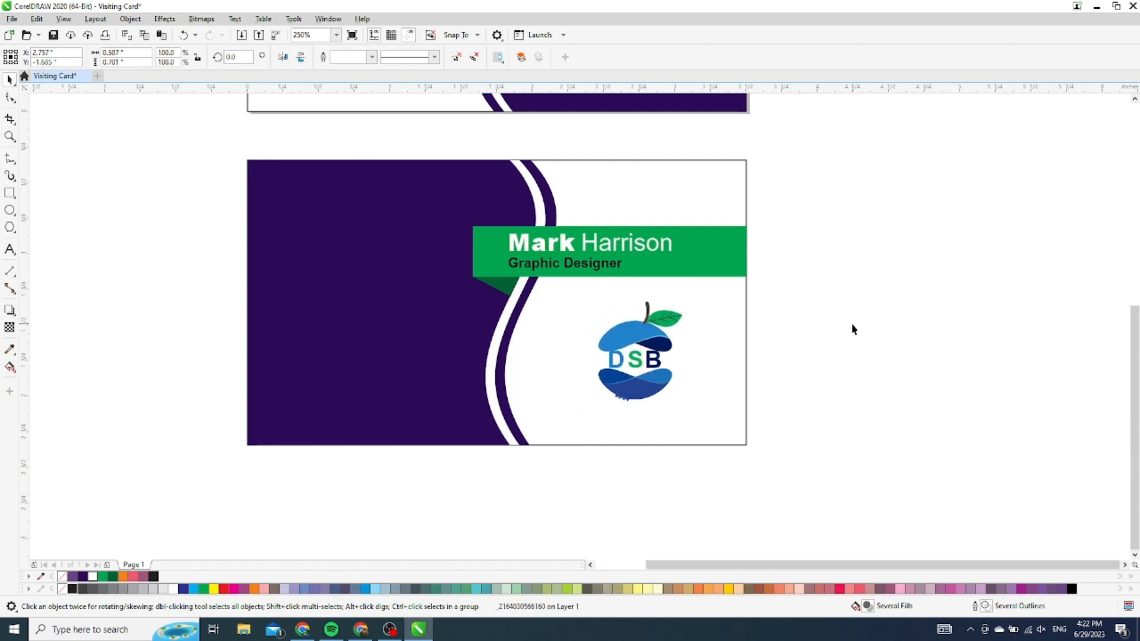
{"action": "left_click", "coordinate": [854, 329]}
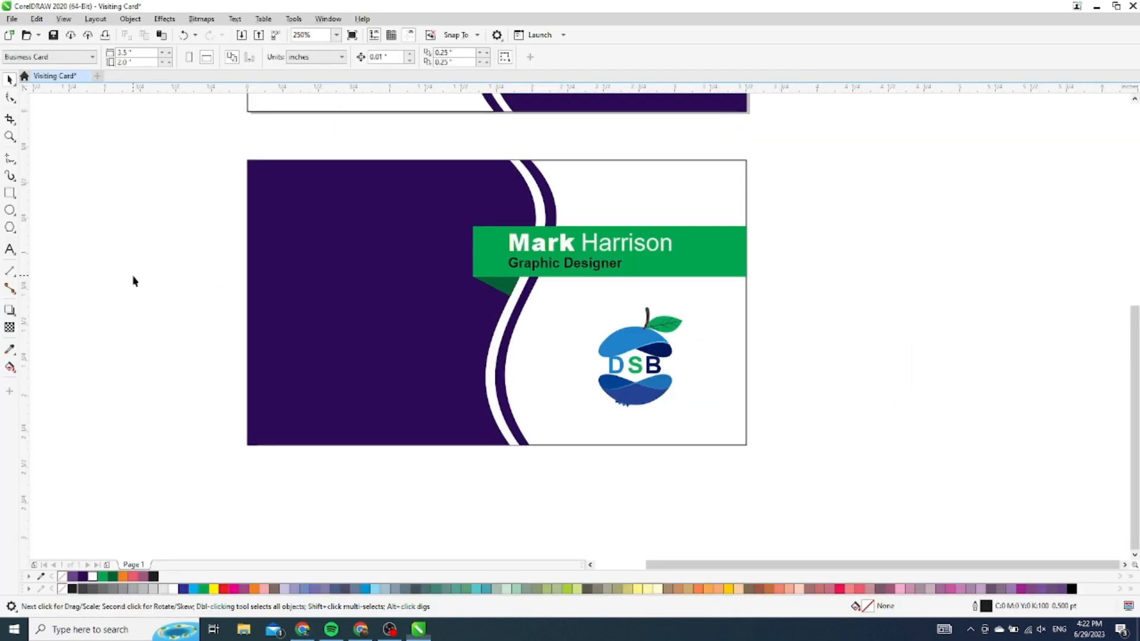
Import all five icon SVGs from the Desktop's Icon folder
{"action": "right_click", "coordinate": [99, 271]}
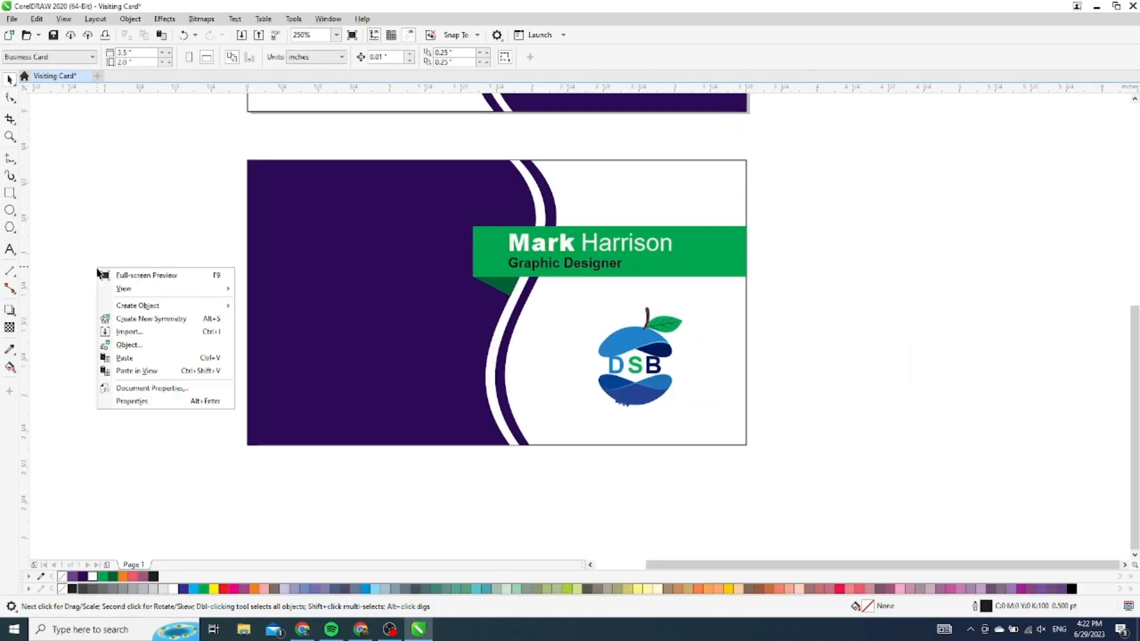
{"action": "left_click", "coordinate": [149, 333]}
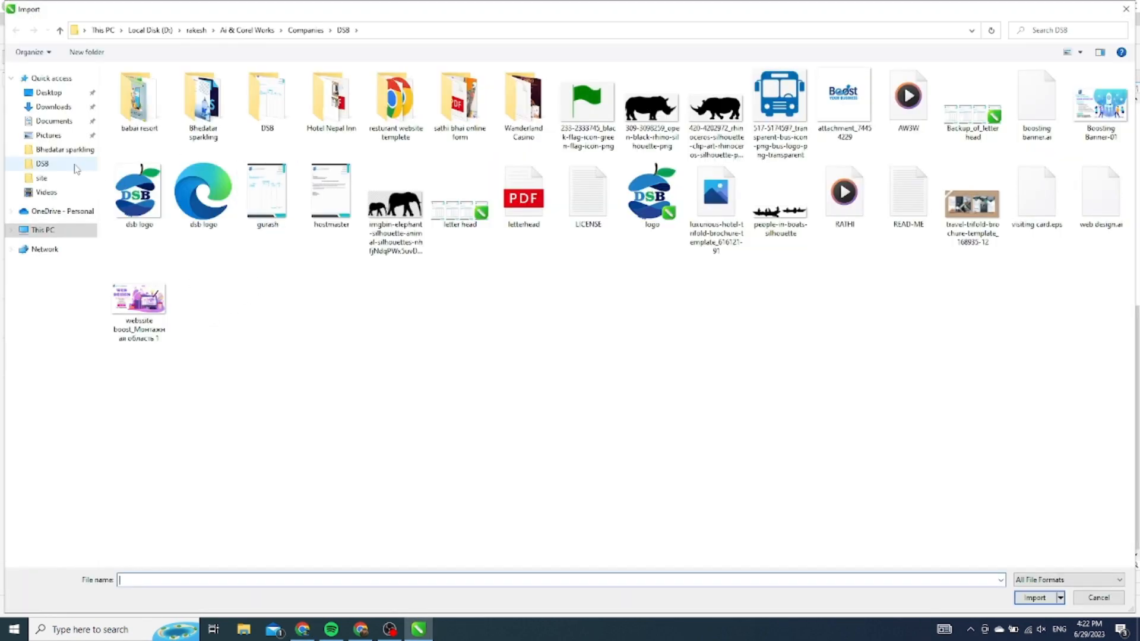
{"action": "left_click", "coordinate": [47, 93]}
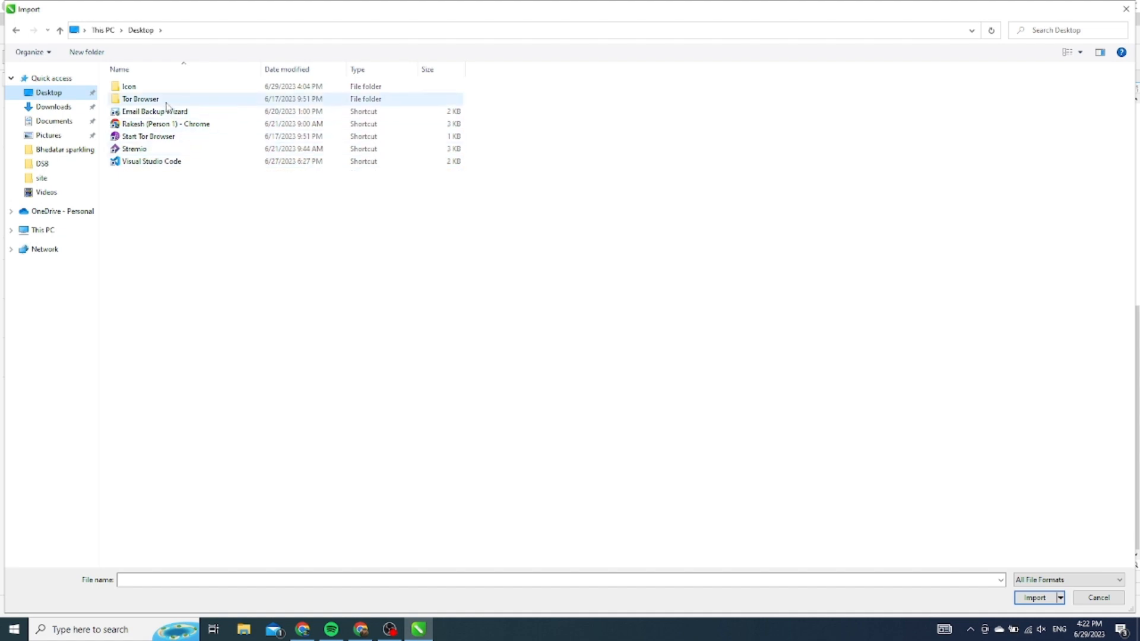
{"action": "left_click", "coordinate": [158, 89]}
{"action": "double_click", "coordinate": [158, 92]}
{"action": "left_click_drag", "start_coordinate": [223, 234], "coordinate": [111, 83]}
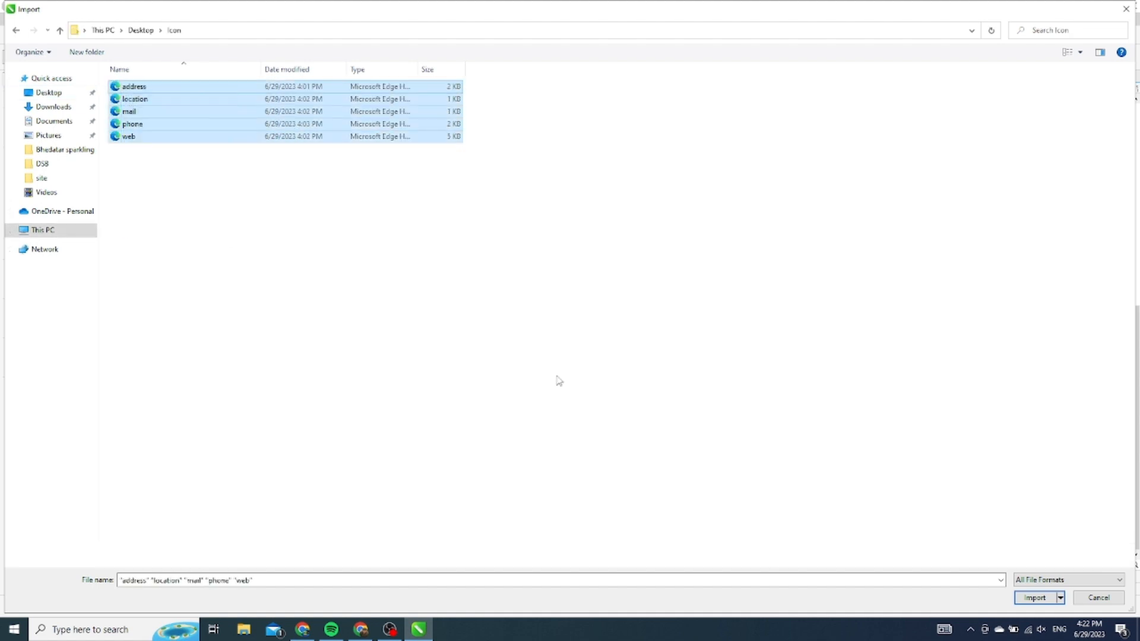
{"action": "left_click", "coordinate": [1037, 598]}
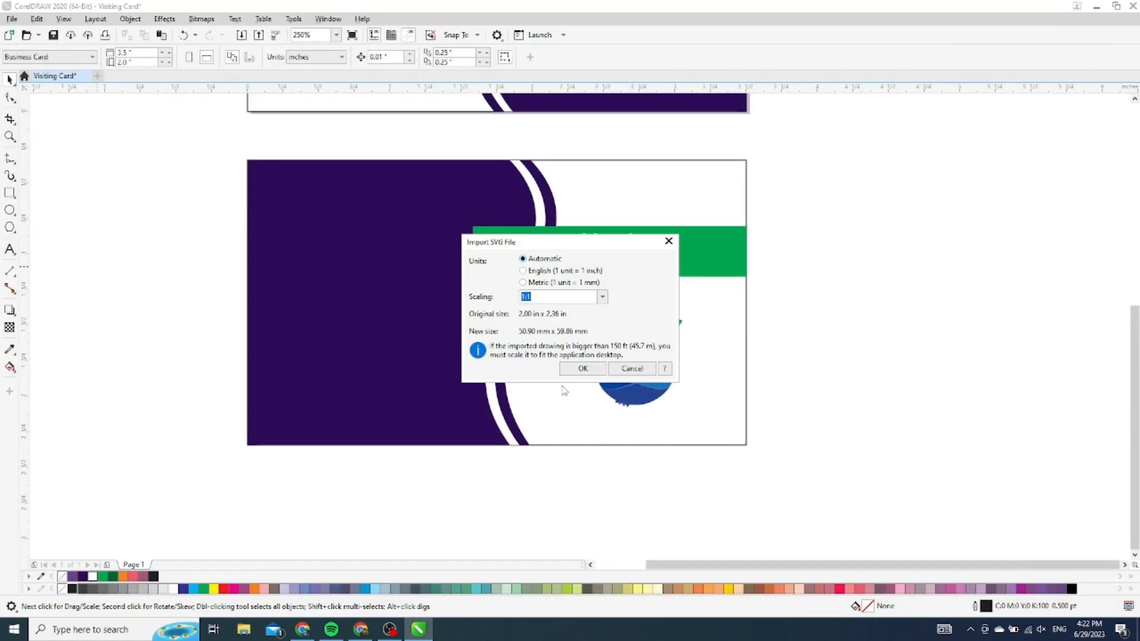
{"action": "left_click", "coordinate": [582, 370]}
Place the house, location pin, envelope, phone and globe icons beside the back card
{"action": "left_click", "coordinate": [790, 260]}
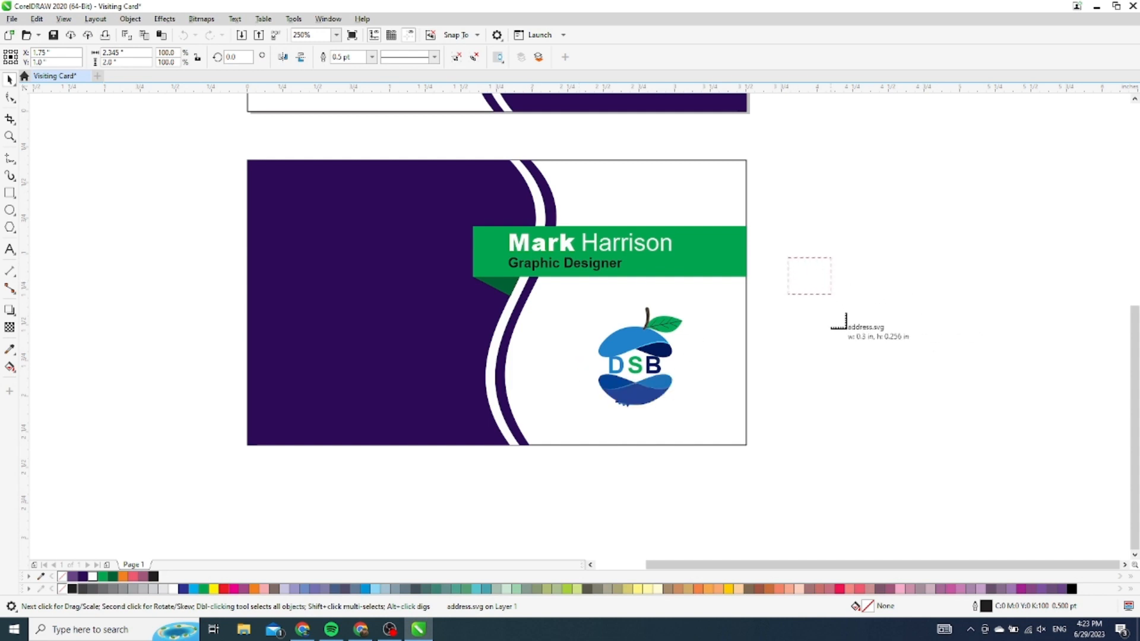
{"action": "left_click_drag", "start_coordinate": [871, 253], "coordinate": [907, 295]}
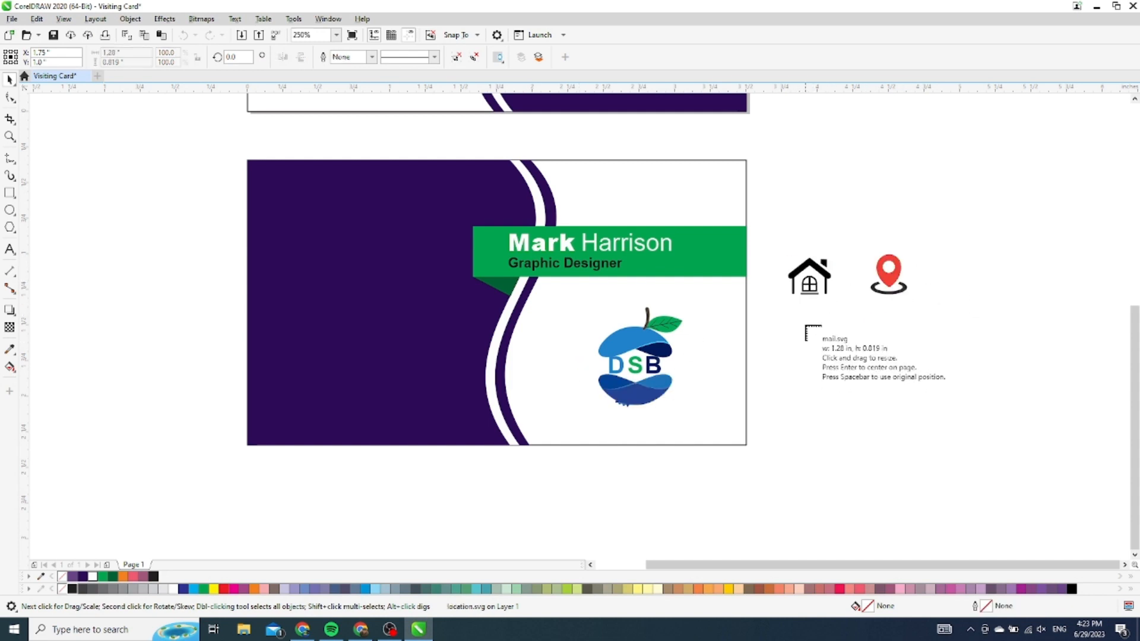
{"action": "left_click_drag", "start_coordinate": [806, 324], "coordinate": [901, 356]}
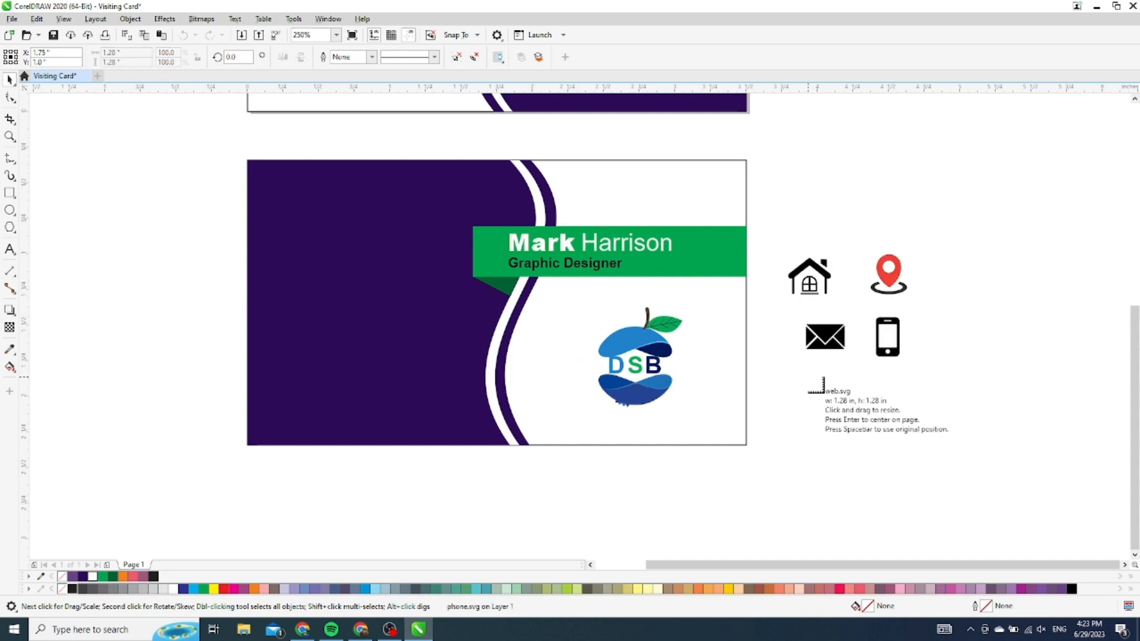
{"action": "left_click_drag", "start_coordinate": [803, 372], "coordinate": [849, 418]}
{"action": "left_click", "coordinate": [871, 403]}
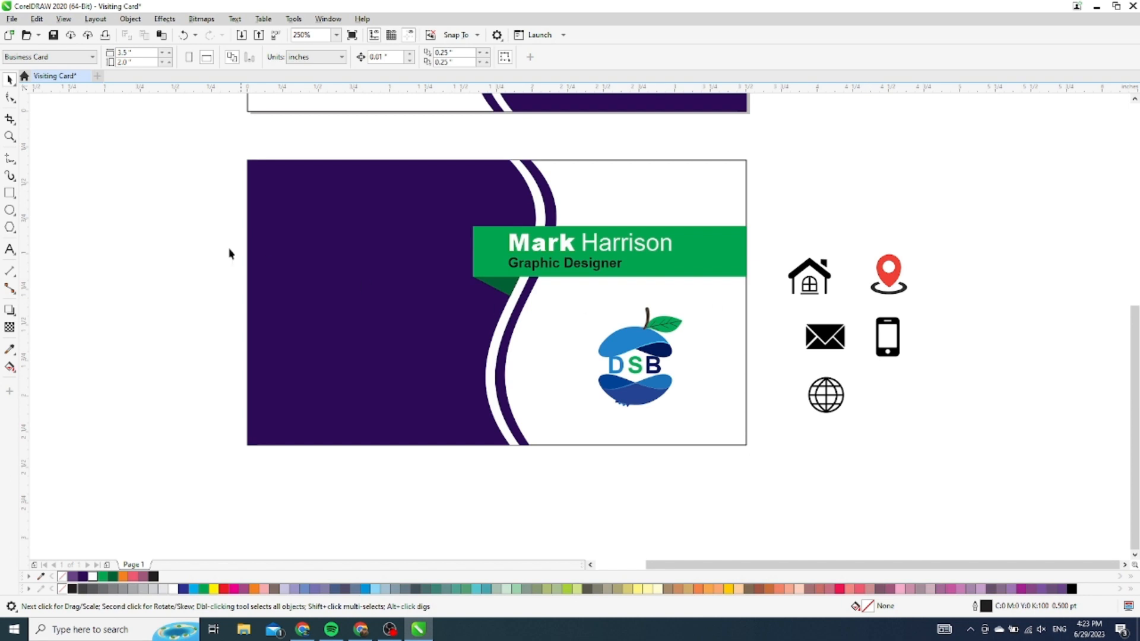
Draw a tall narrow white rectangle with no outline on the purple side
{"action": "left_click", "coordinate": [9, 193]}
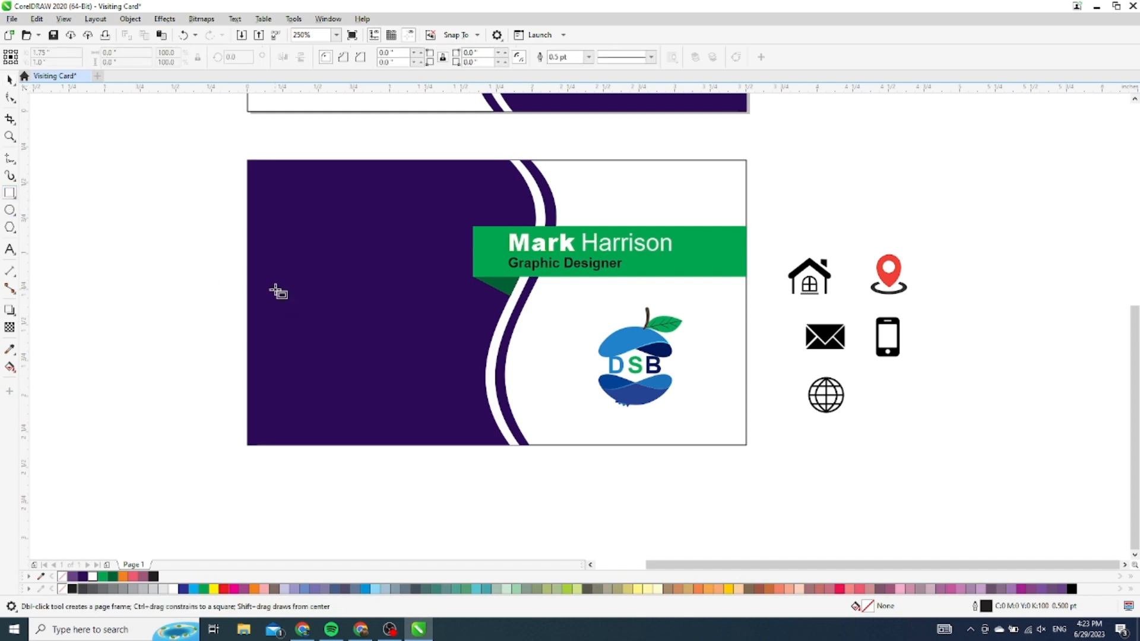
{"action": "left_click_drag", "start_coordinate": [276, 267], "coordinate": [313, 408]}
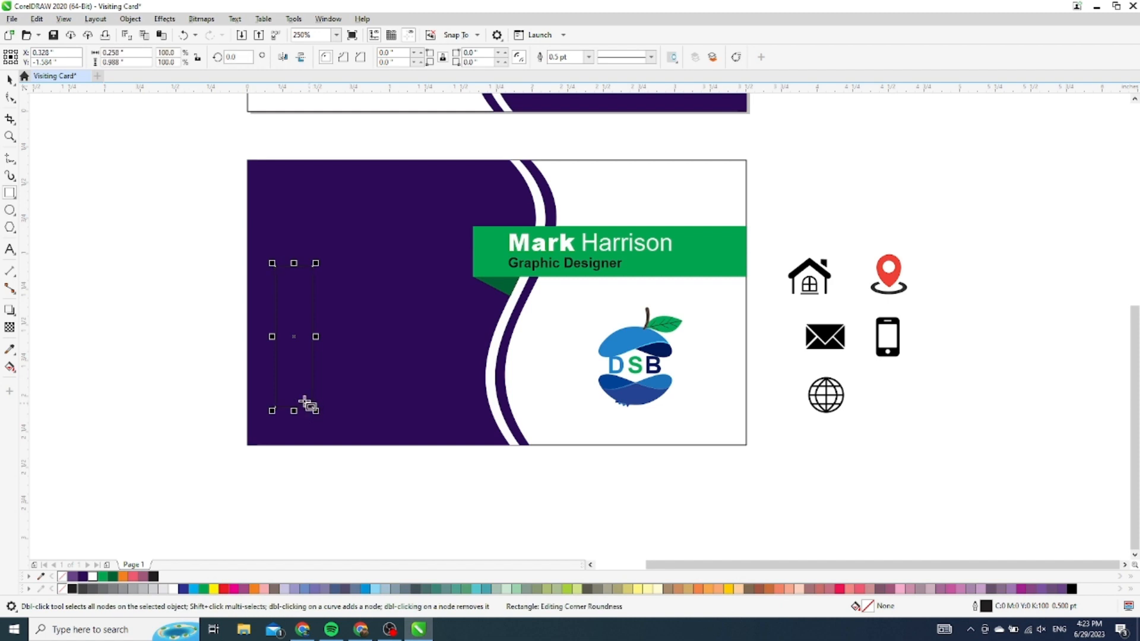
{"action": "left_click", "coordinate": [173, 589]}
{"action": "left_click", "coordinate": [589, 57]}
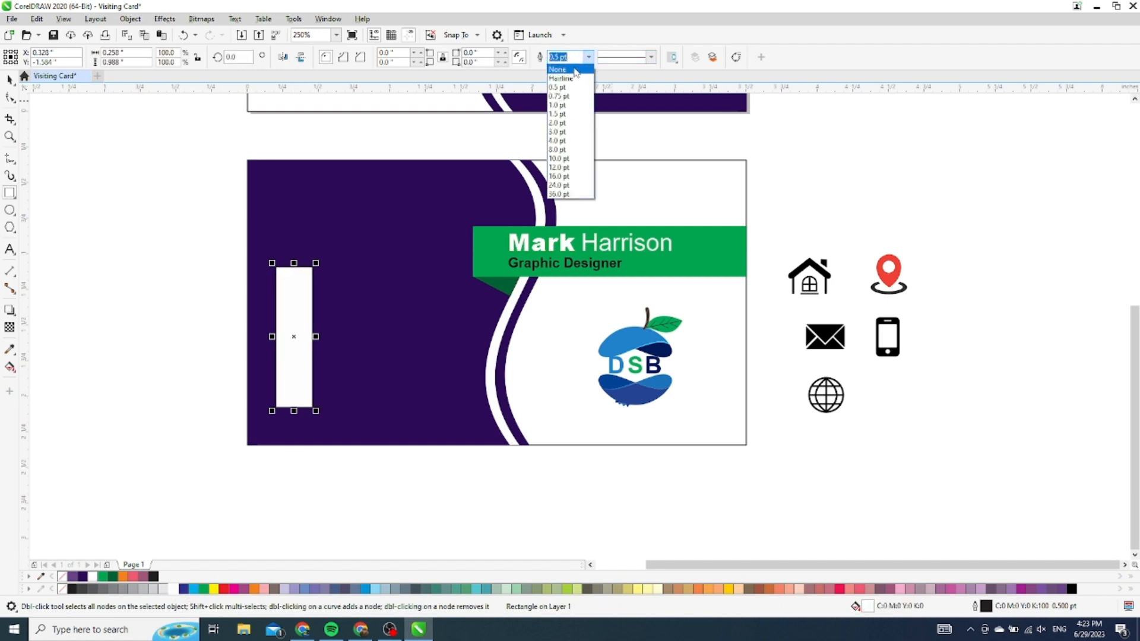
{"action": "left_click", "coordinate": [571, 67]}
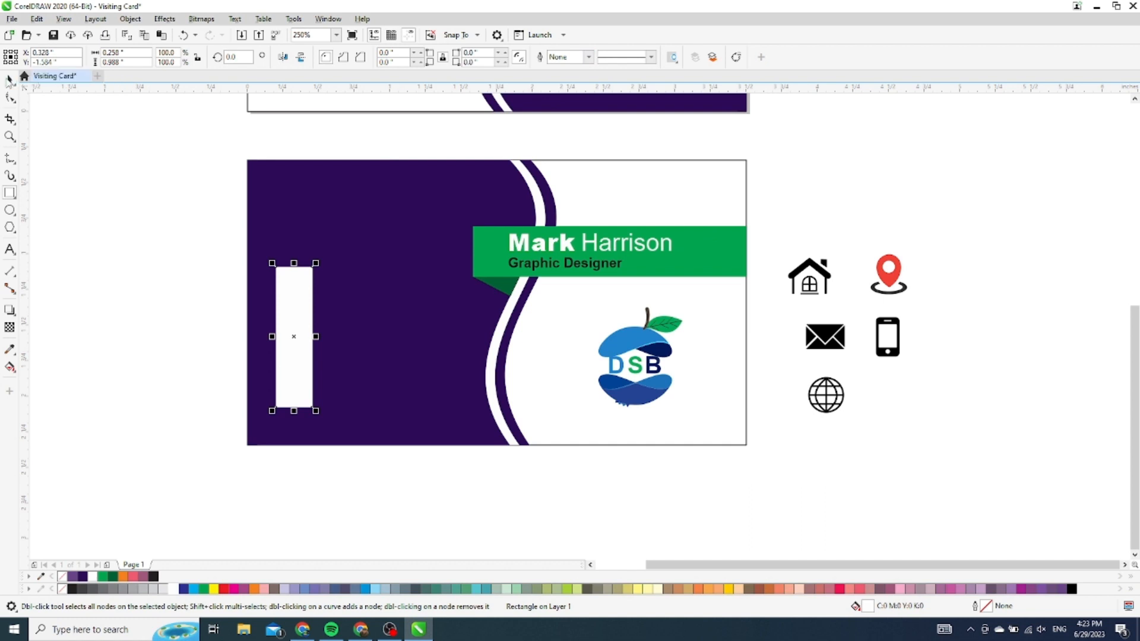
Bring the house icon to the front of the white strip and shrink it slightly
{"action": "key", "text": "space"}
{"action": "left_click_drag", "start_coordinate": [840, 247], "coordinate": [295, 288]}
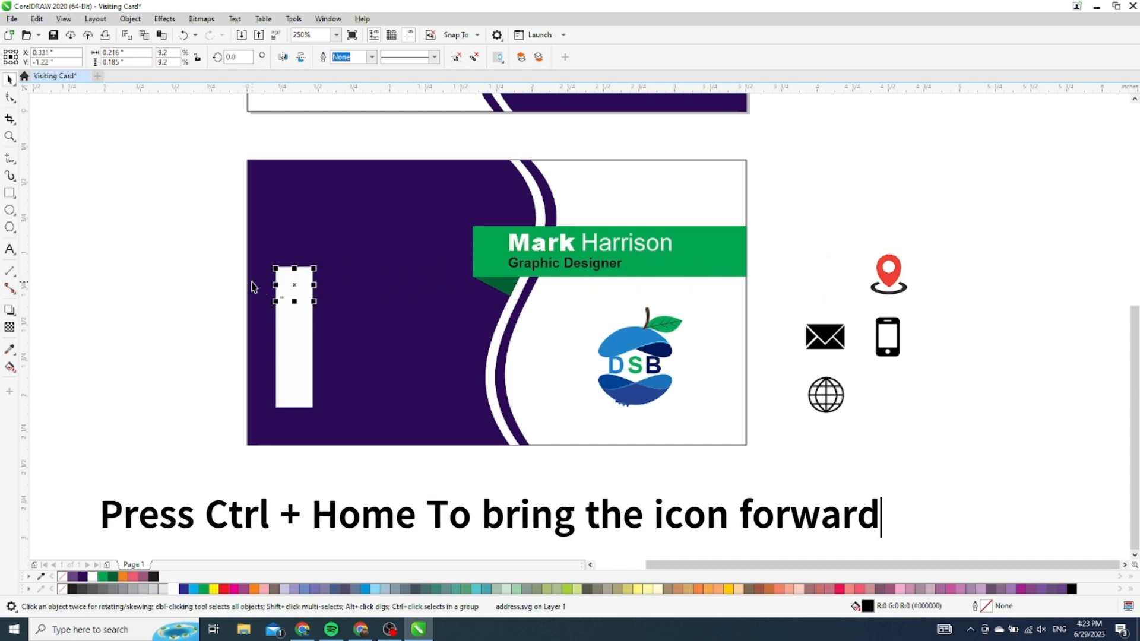
{"action": "key", "text": "ctrl+Home"}
{"action": "scroll", "coordinate": [241, 272], "scroll_direction": "up", "scroll_amount": 2}
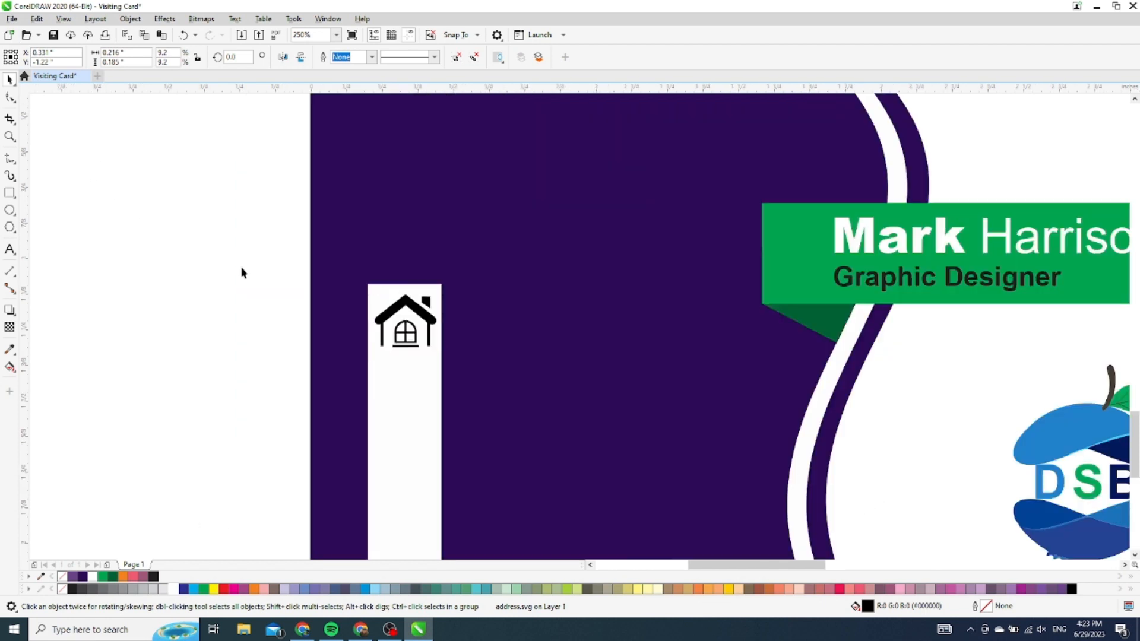
{"action": "scroll", "coordinate": [241, 272], "scroll_direction": "up", "scroll_amount": 2}
{"action": "scroll", "coordinate": [617, 416], "scroll_direction": "up", "scroll_amount": 2}
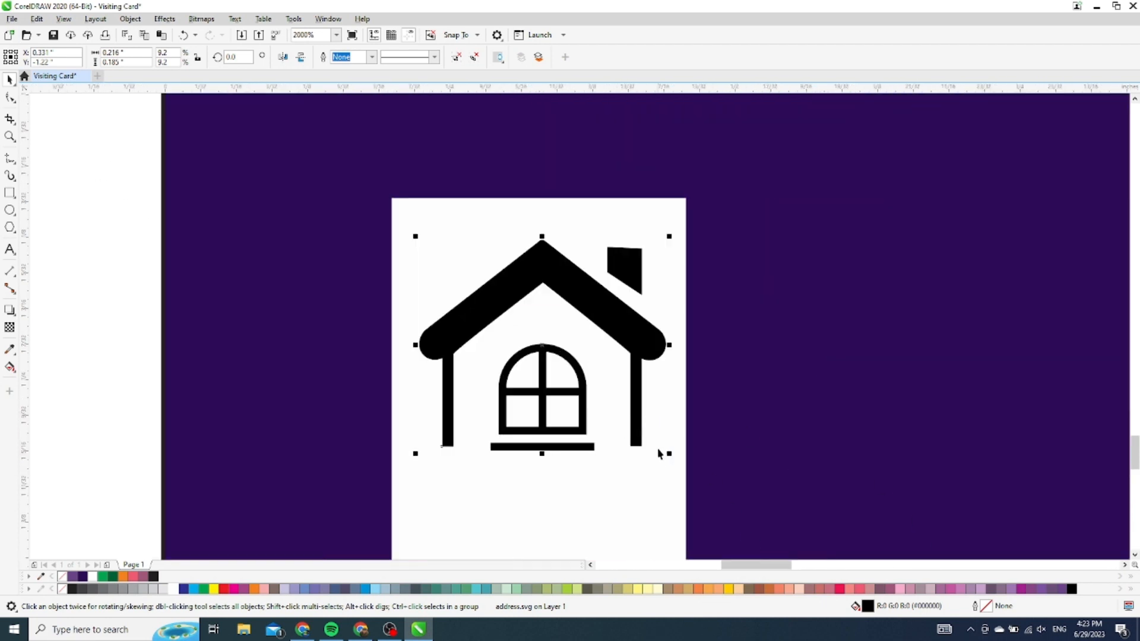
{"action": "left_click_drag", "start_coordinate": [670, 457], "coordinate": [644, 438]}
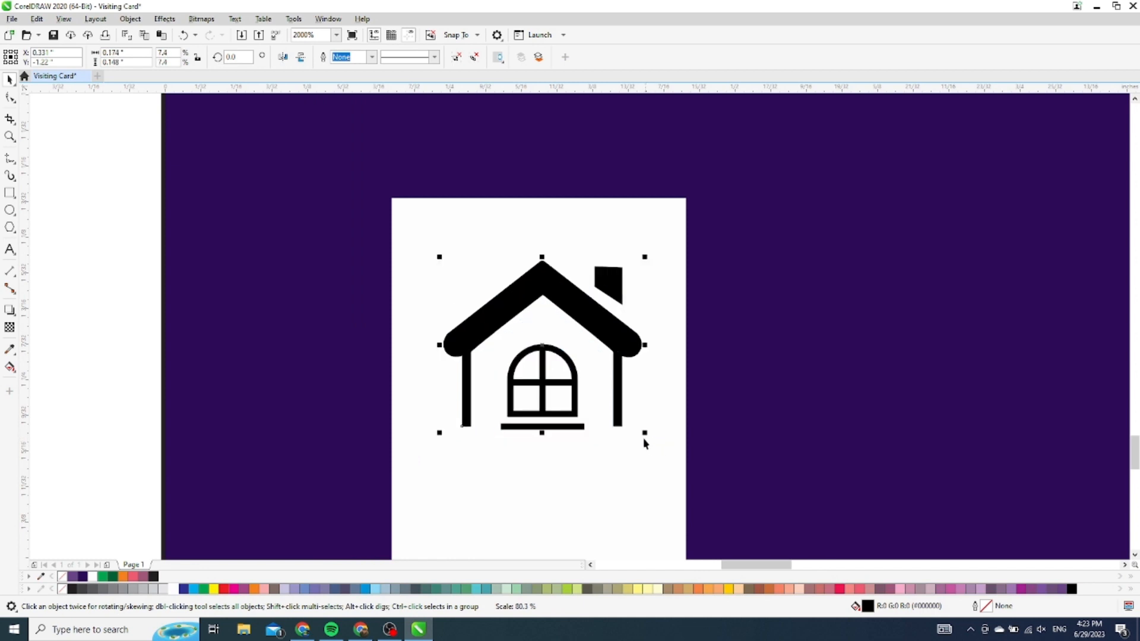
{"action": "scroll", "coordinate": [417, 239], "scroll_direction": "down", "scroll_amount": 2}
{"action": "scroll", "coordinate": [417, 239], "scroll_direction": "down", "scroll_amount": 8}
{"action": "left_click", "coordinate": [349, 278]}
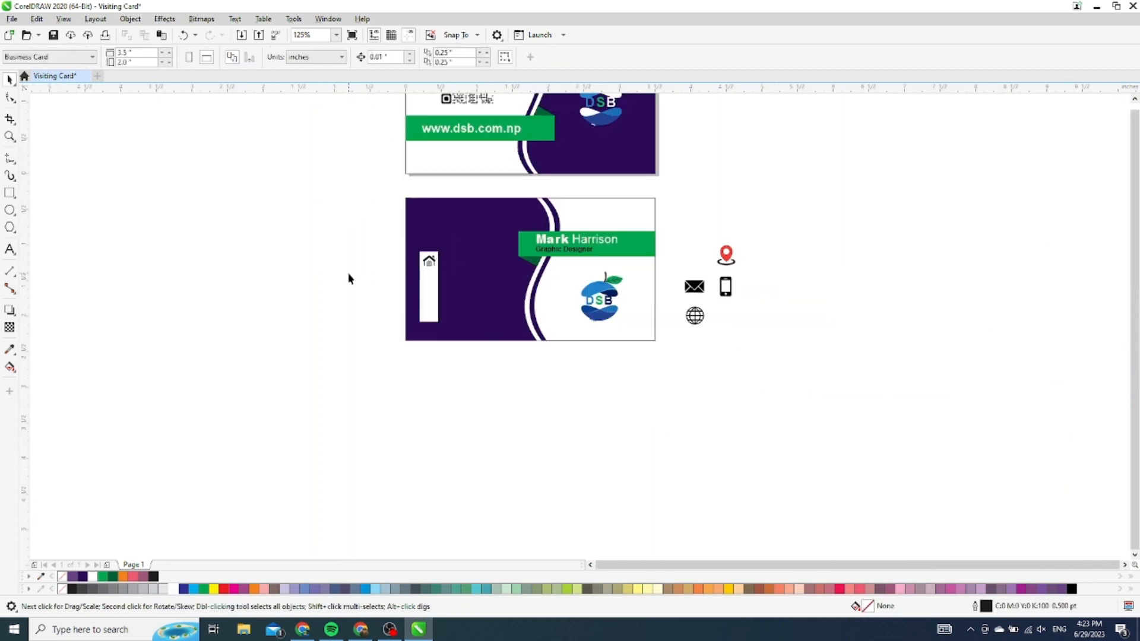
{"action": "scroll", "coordinate": [643, 296], "scroll_direction": "up", "scroll_amount": 2}
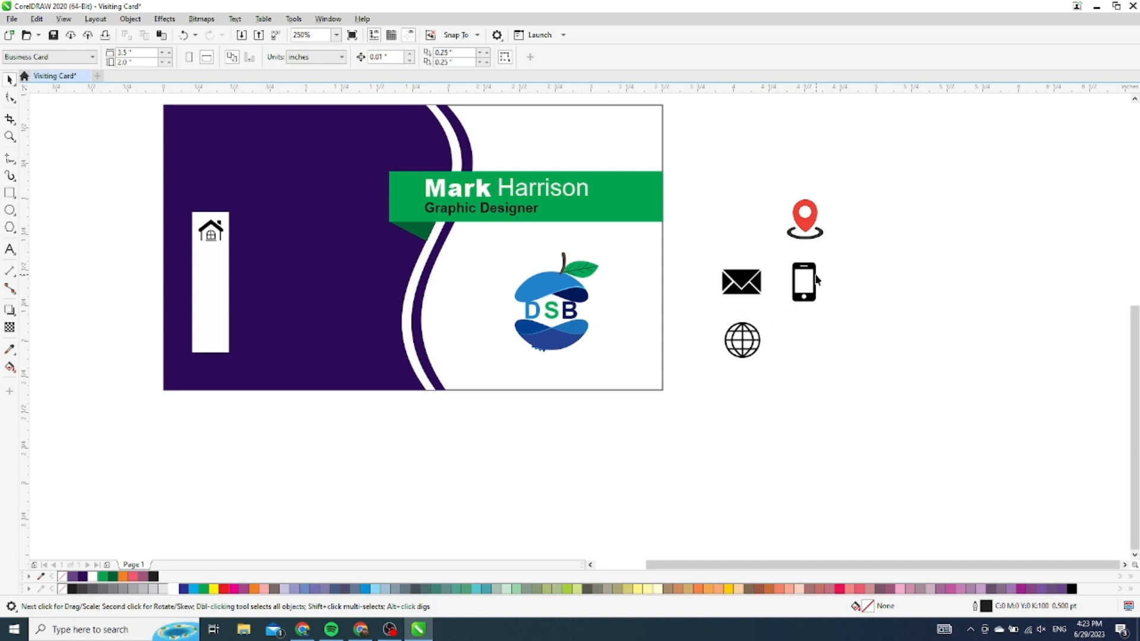
Move the phone icon into the white strip and shrink it to about 9%
{"action": "left_click", "coordinate": [803, 282]}
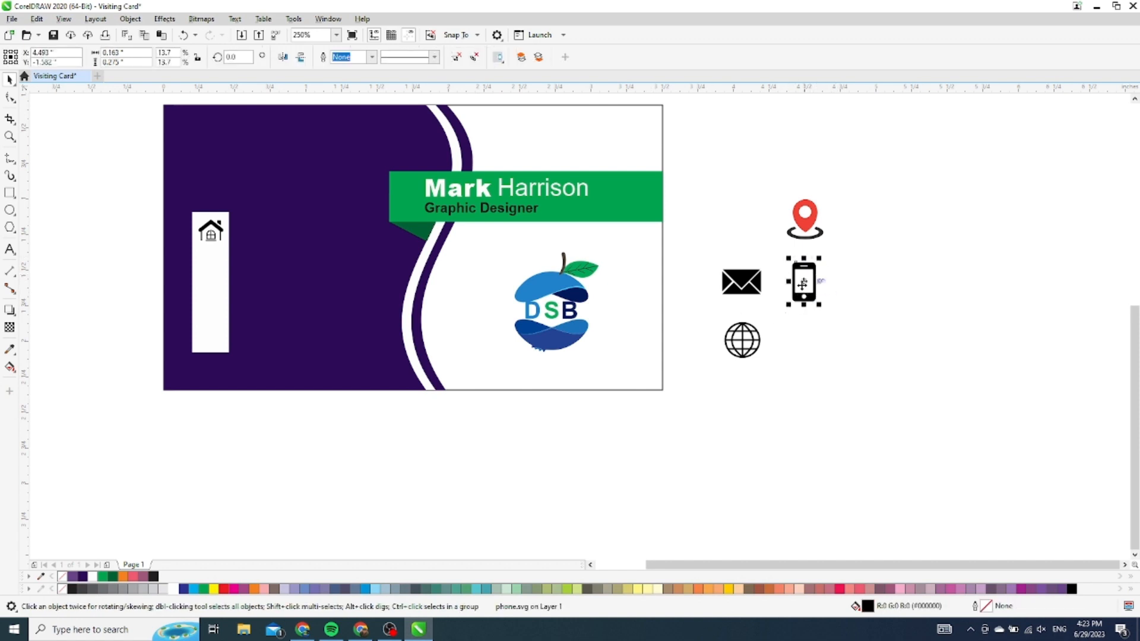
{"action": "left_click_drag", "start_coordinate": [803, 282], "coordinate": [212, 268]}
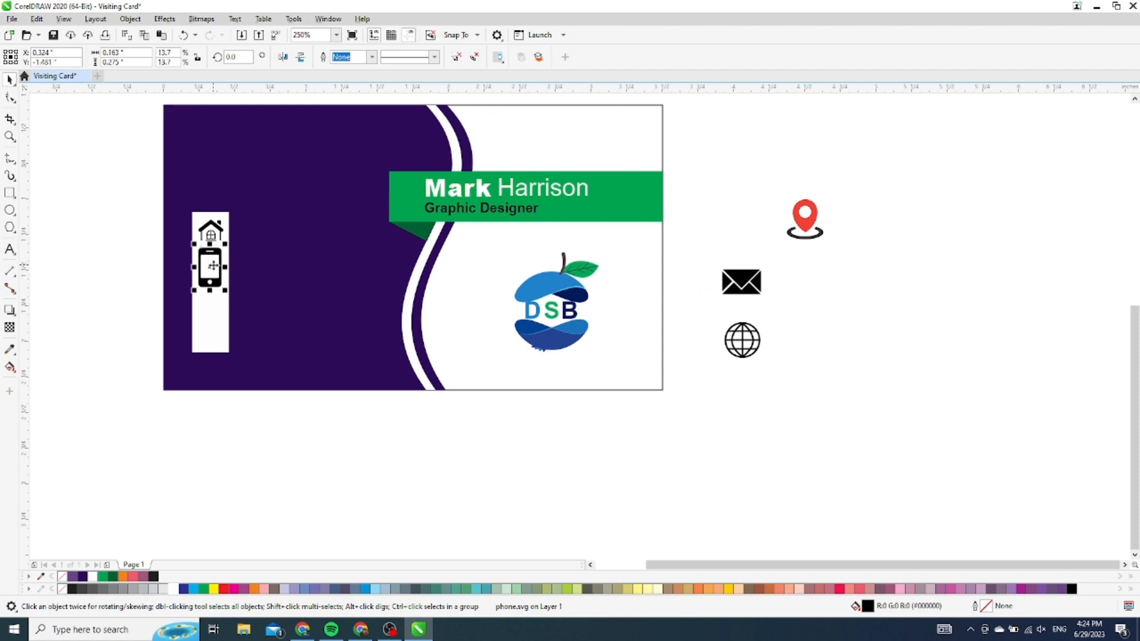
{"action": "scroll", "coordinate": [181, 265], "scroll_direction": "up", "scroll_amount": 3}
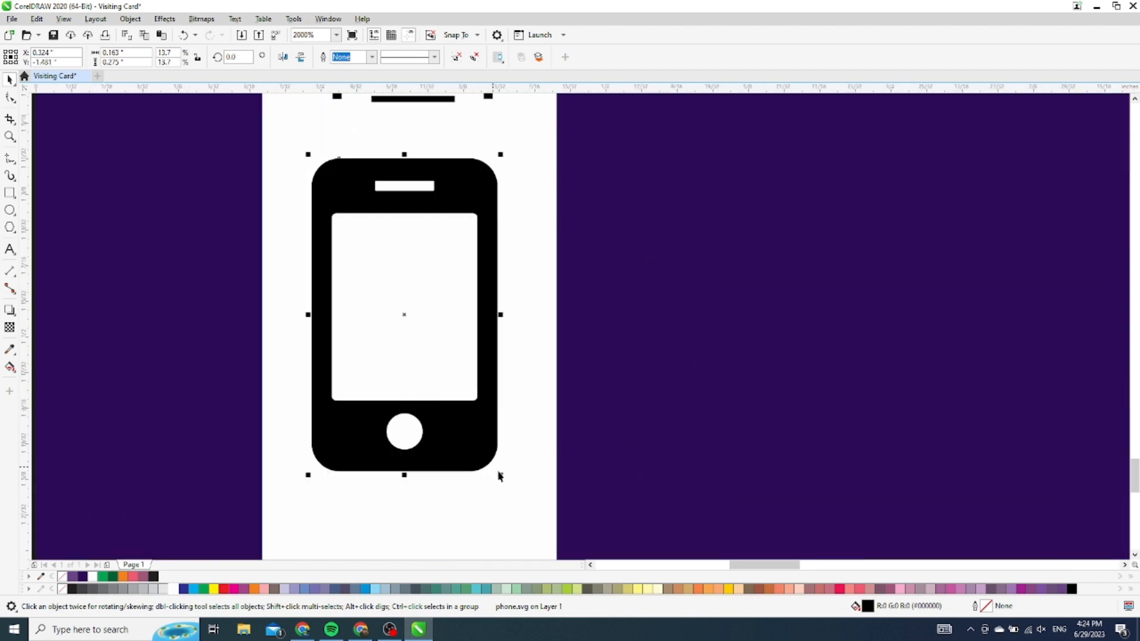
{"action": "left_click_drag", "start_coordinate": [499, 475], "coordinate": [469, 422]}
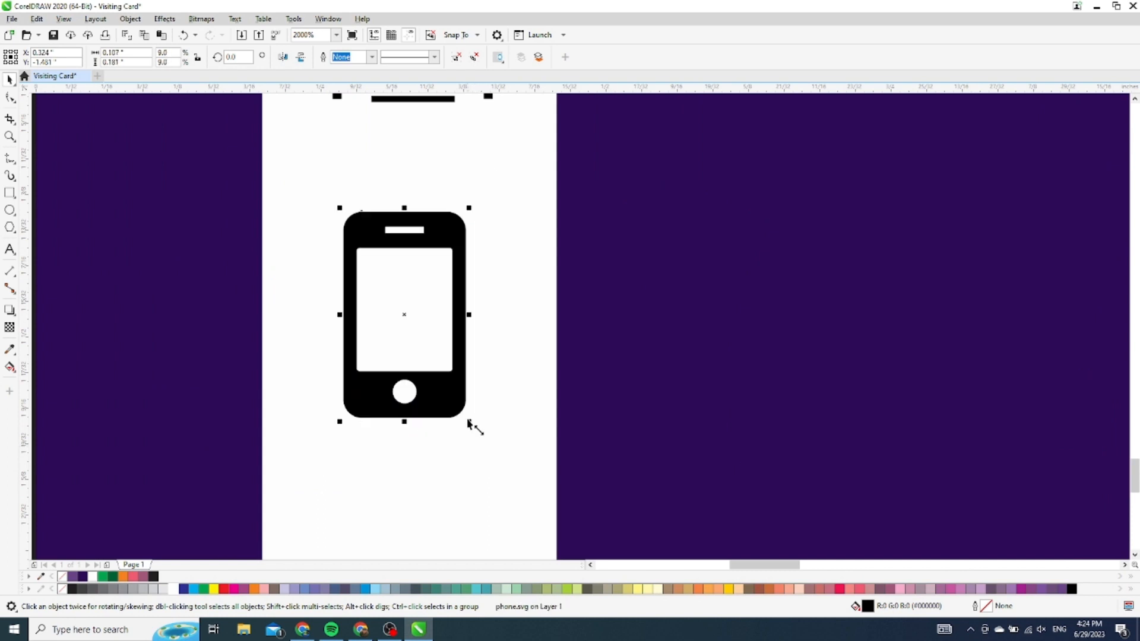
{"action": "scroll", "coordinate": [469, 422], "scroll_direction": "down", "scroll_amount": 4}
{"action": "left_click", "coordinate": [462, 356]}
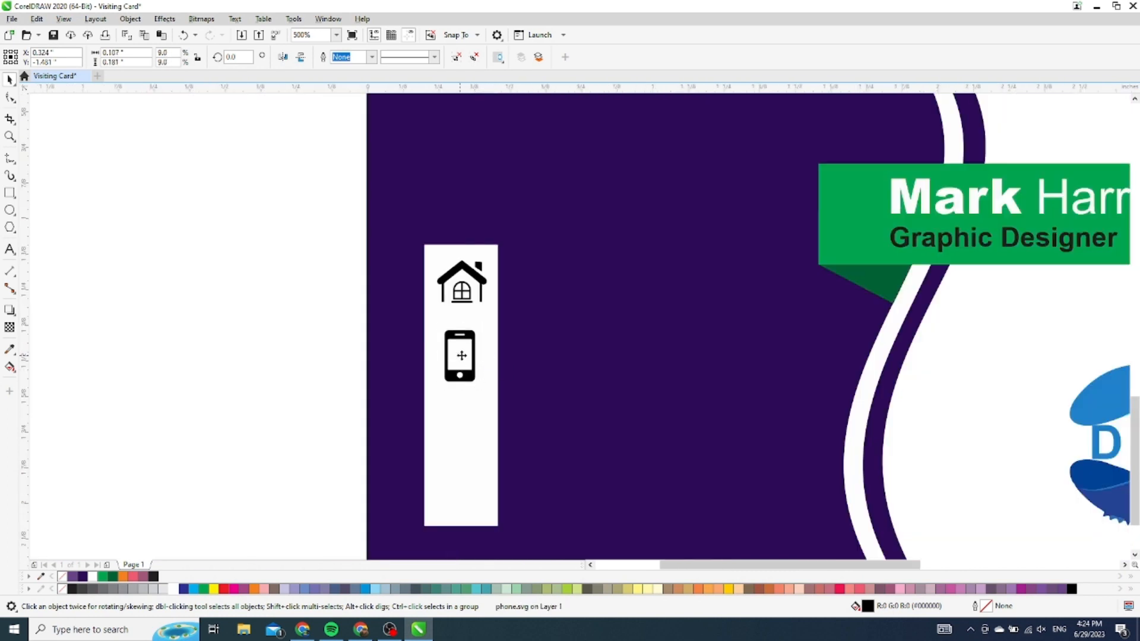
{"action": "left_click", "coordinate": [350, 329]}
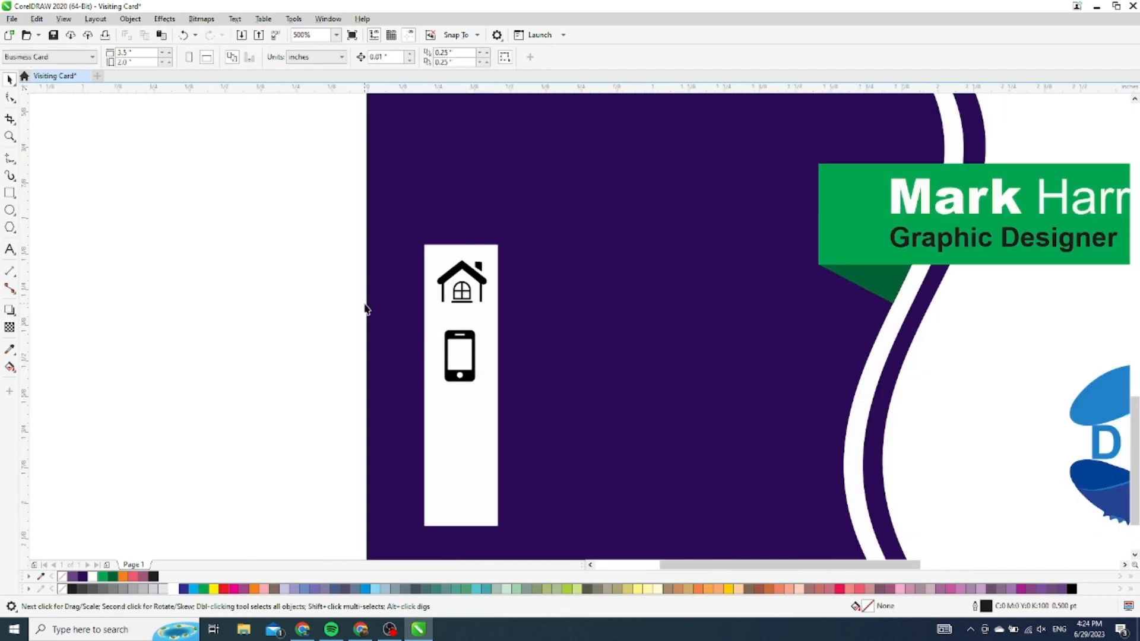
Move the envelope icon into the strip, shrink it, and place it below the phone
{"action": "scroll", "coordinate": [365, 309], "scroll_direction": "down", "scroll_amount": 2}
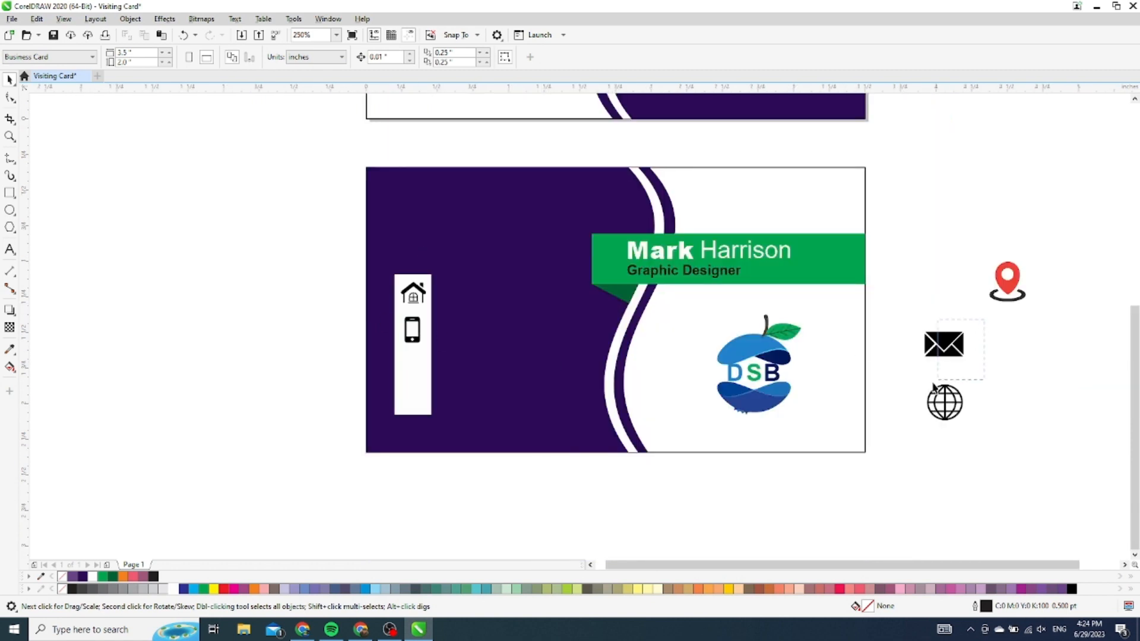
{"action": "left_click_drag", "start_coordinate": [943, 347], "coordinate": [412, 372]}
{"action": "scroll", "coordinate": [410, 370], "scroll_direction": "up", "scroll_amount": 3}
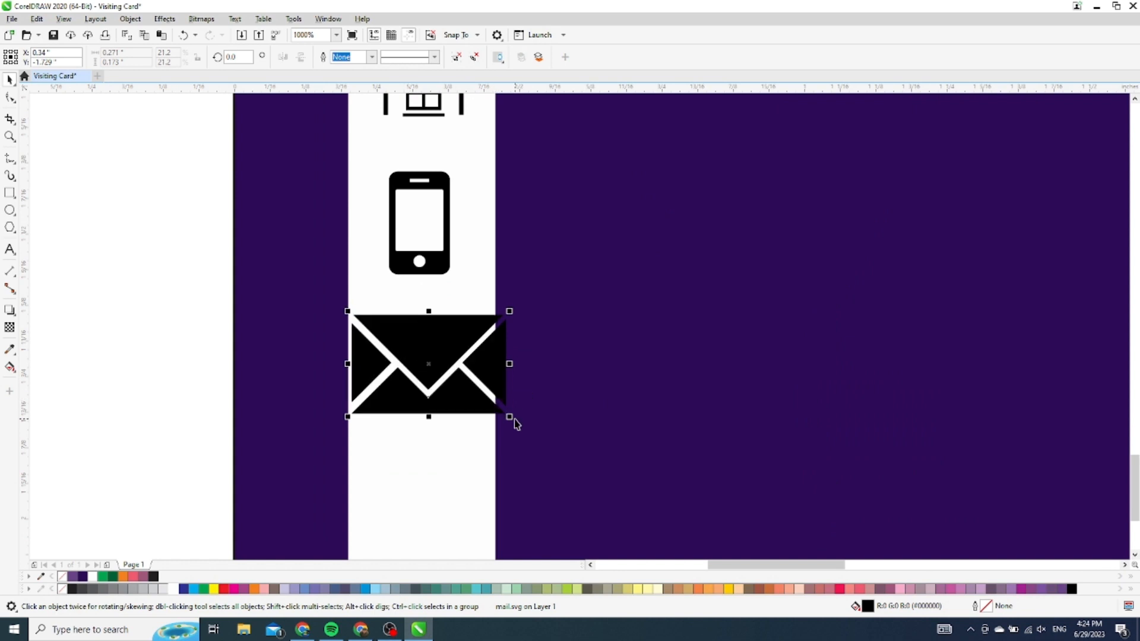
{"action": "left_click_drag", "start_coordinate": [510, 417], "coordinate": [493, 409]}
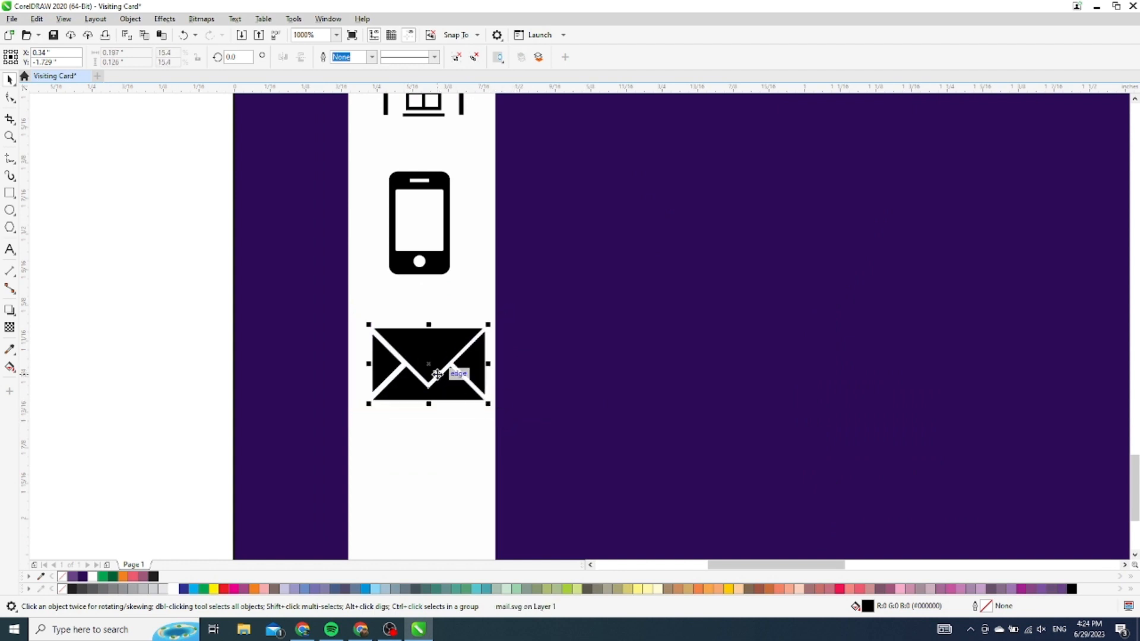
{"action": "left_click_drag", "start_coordinate": [438, 374], "coordinate": [427, 364]}
Move the globe icon into the strip, shrink it below the envelope, and select all four icons
{"action": "scroll", "coordinate": [426, 364], "scroll_direction": "down", "scroll_amount": 5}
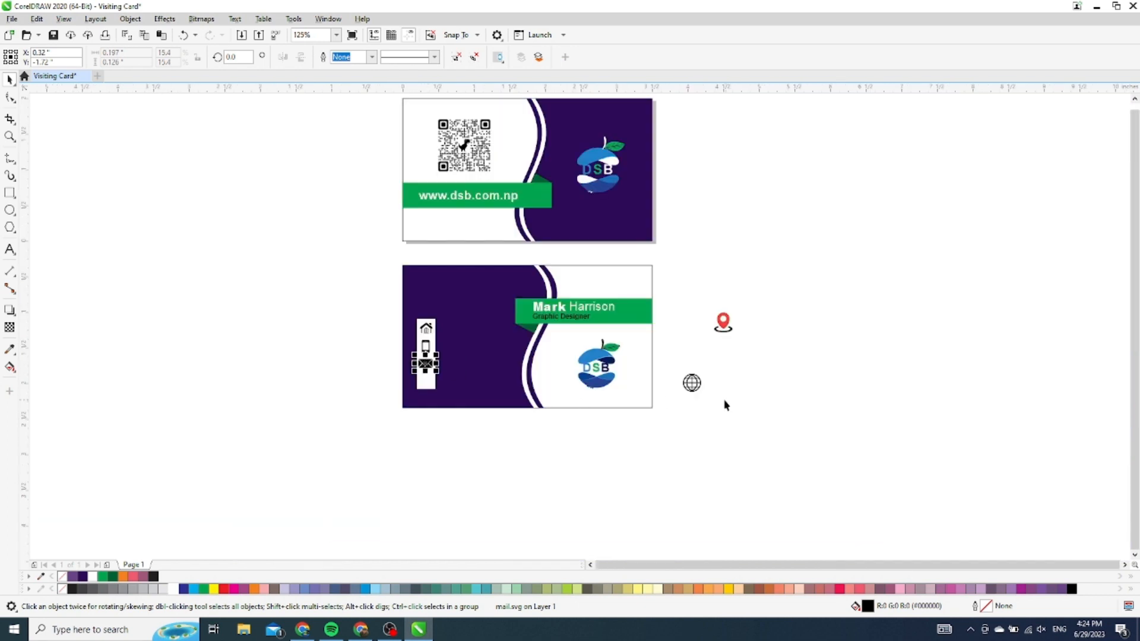
{"action": "left_click_drag", "start_coordinate": [692, 384], "coordinate": [426, 379]}
{"action": "scroll", "coordinate": [427, 378], "scroll_direction": "up", "scroll_amount": 5}
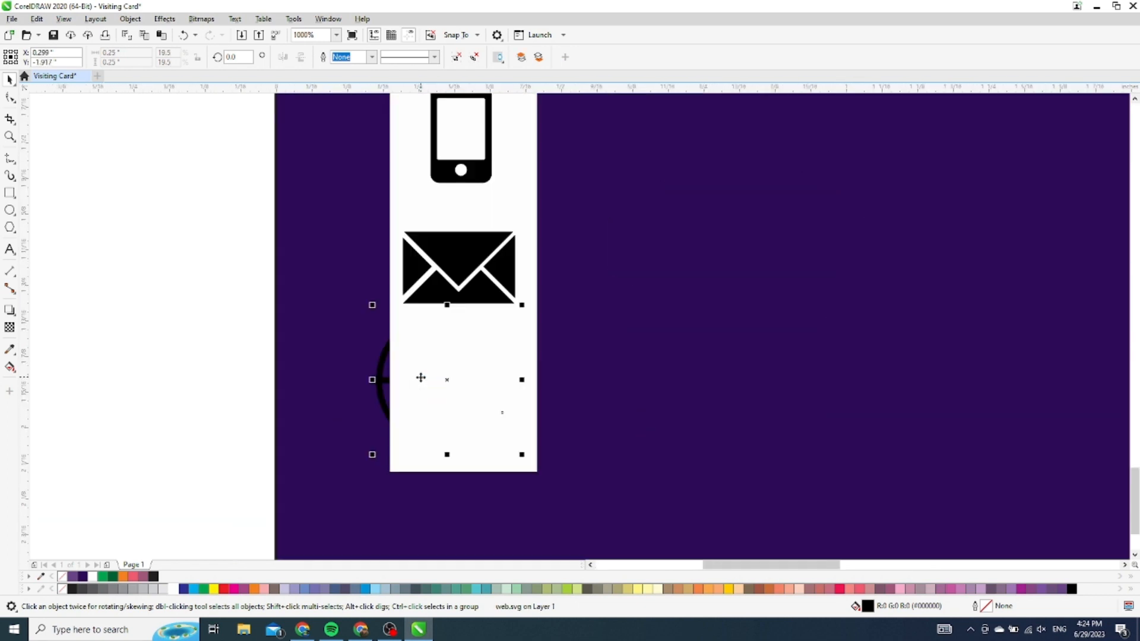
{"action": "left_click_drag", "start_coordinate": [522, 305], "coordinate": [504, 326]}
{"action": "left_click_drag", "start_coordinate": [449, 382], "coordinate": [464, 397]}
{"action": "scroll", "coordinate": [452, 404], "scroll_direction": "down", "scroll_amount": 5}
{"action": "scroll", "coordinate": [419, 380], "scroll_direction": "up", "scroll_amount": 2}
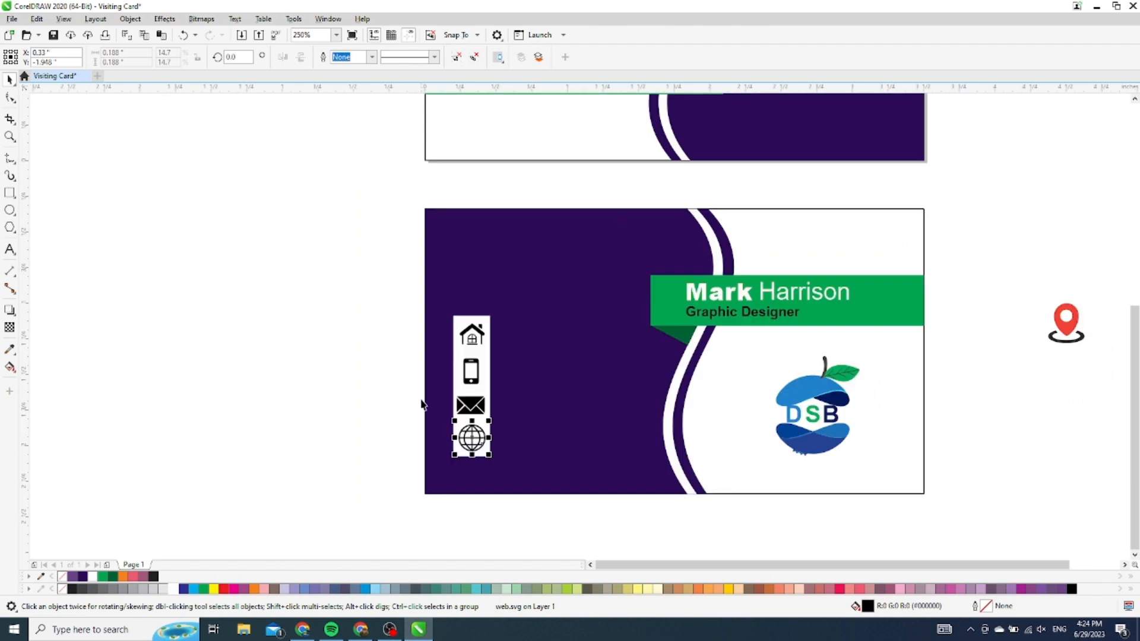
{"action": "scroll", "coordinate": [422, 400], "scroll_direction": "up", "scroll_amount": 2}
{"action": "left_click_drag", "start_coordinate": [383, 199], "coordinate": [579, 471]}
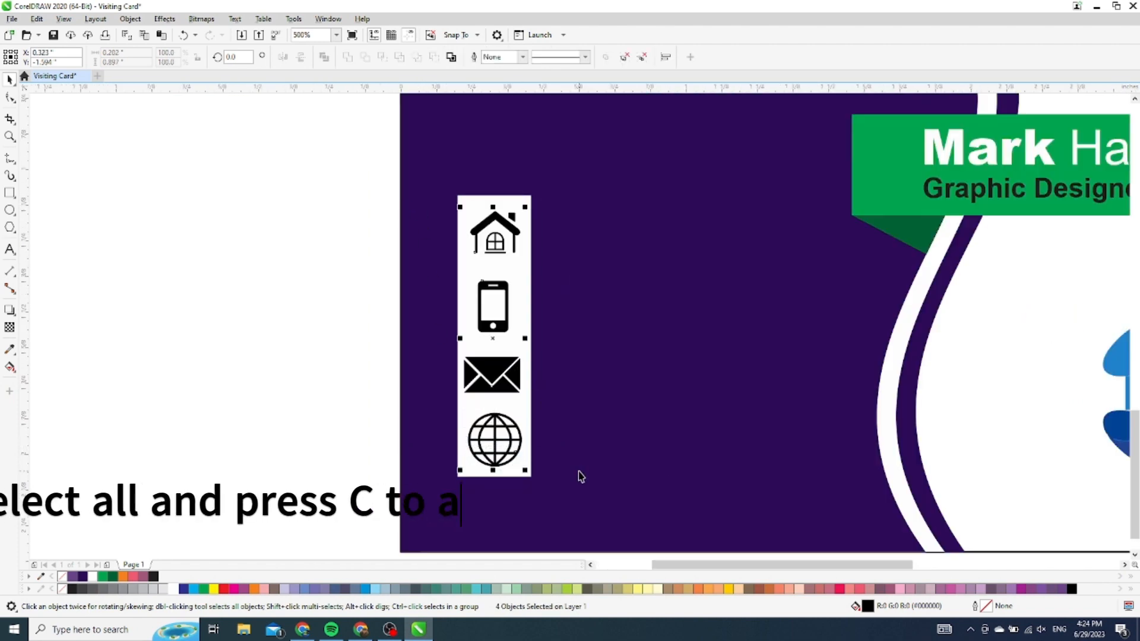
Centre-align the four icons with C, then shrink the envelope and globe icons slightly
{"action": "key", "text": "c"}
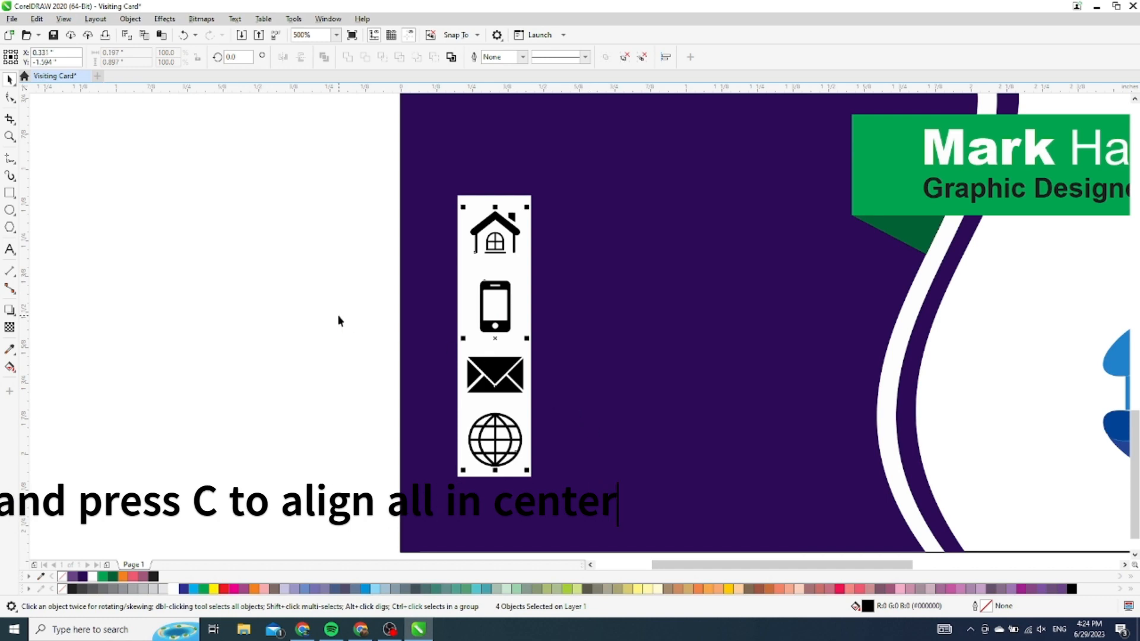
{"action": "left_click", "coordinate": [317, 317]}
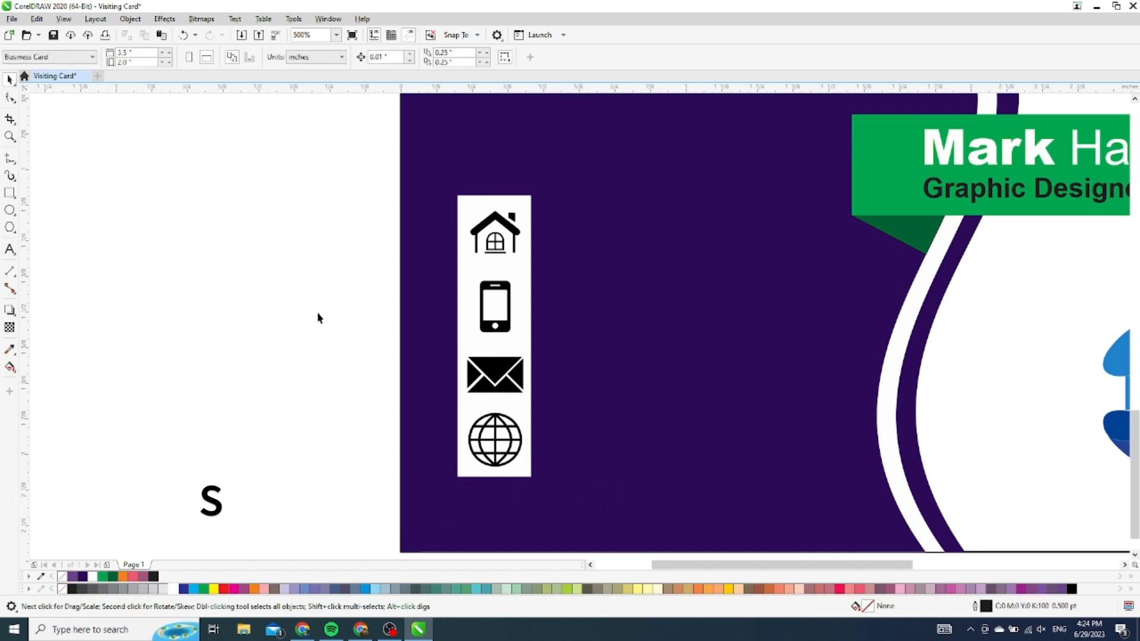
{"action": "left_click", "coordinate": [488, 385]}
{"action": "left_click_drag", "start_coordinate": [530, 399], "coordinate": [523, 395]}
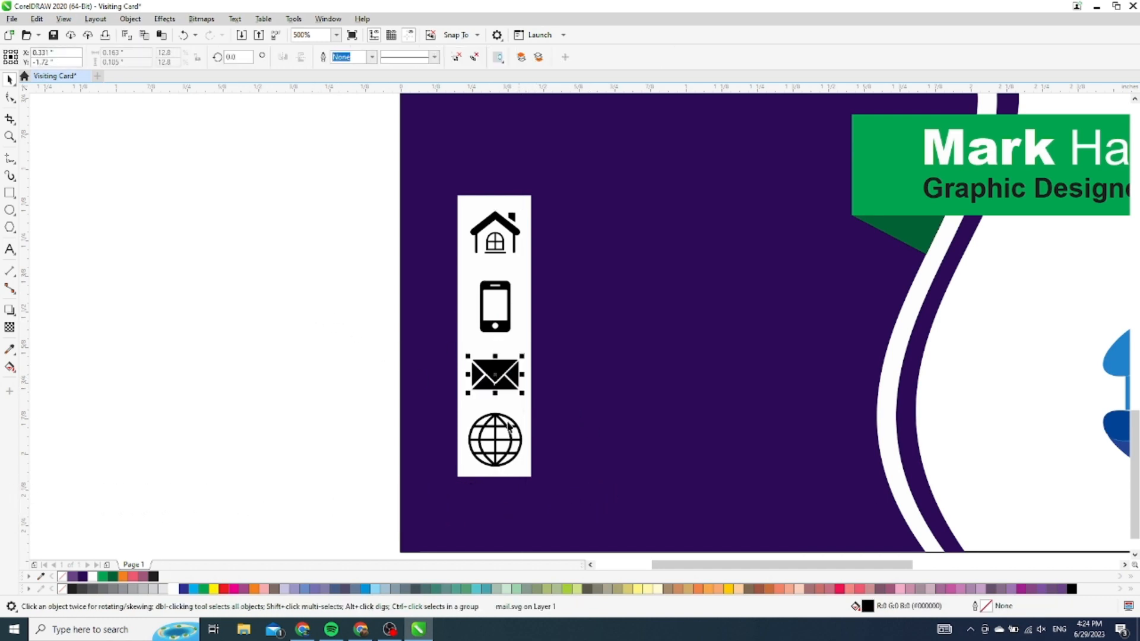
{"action": "left_click", "coordinate": [507, 441]}
{"action": "left_click", "coordinate": [511, 433]}
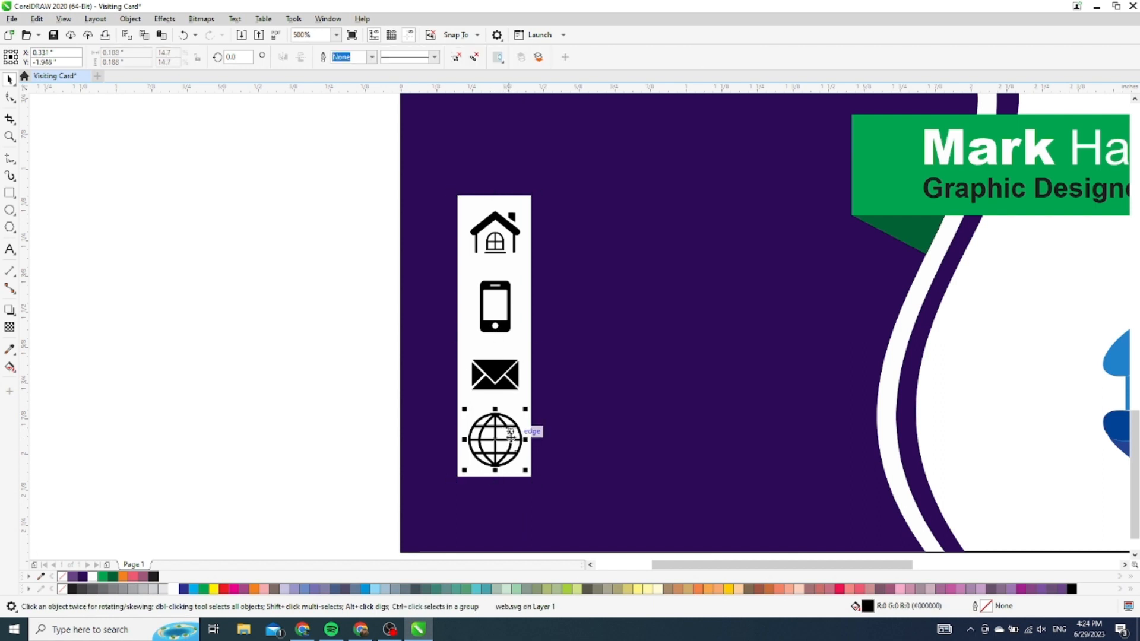
{"action": "left_click_drag", "start_coordinate": [525, 471], "coordinate": [523, 468]}
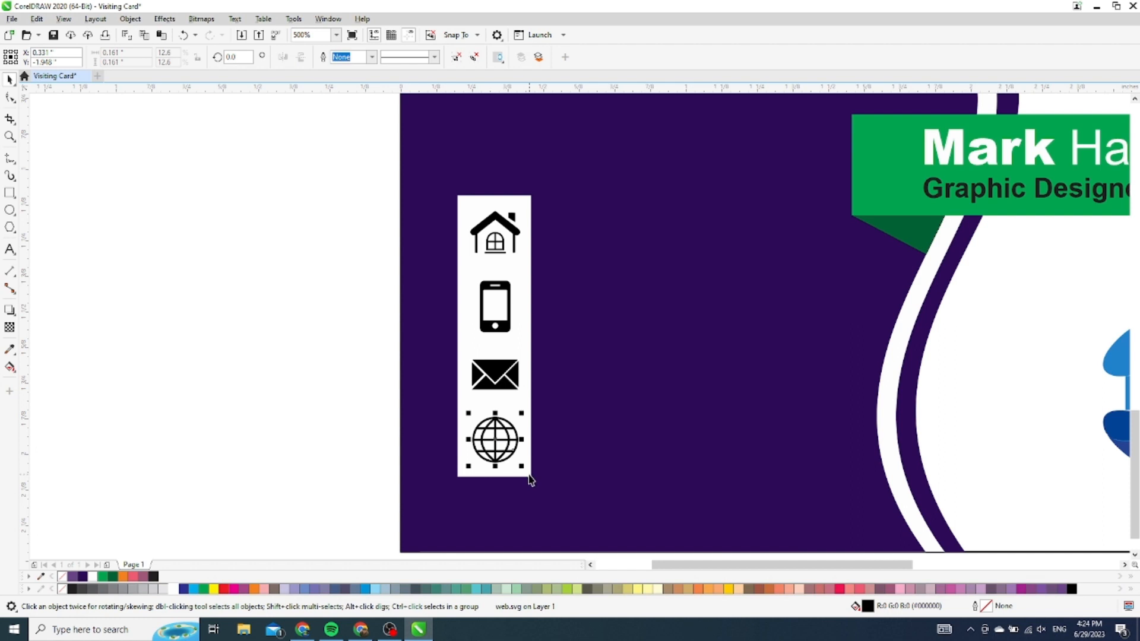
{"action": "left_click", "coordinate": [528, 475]}
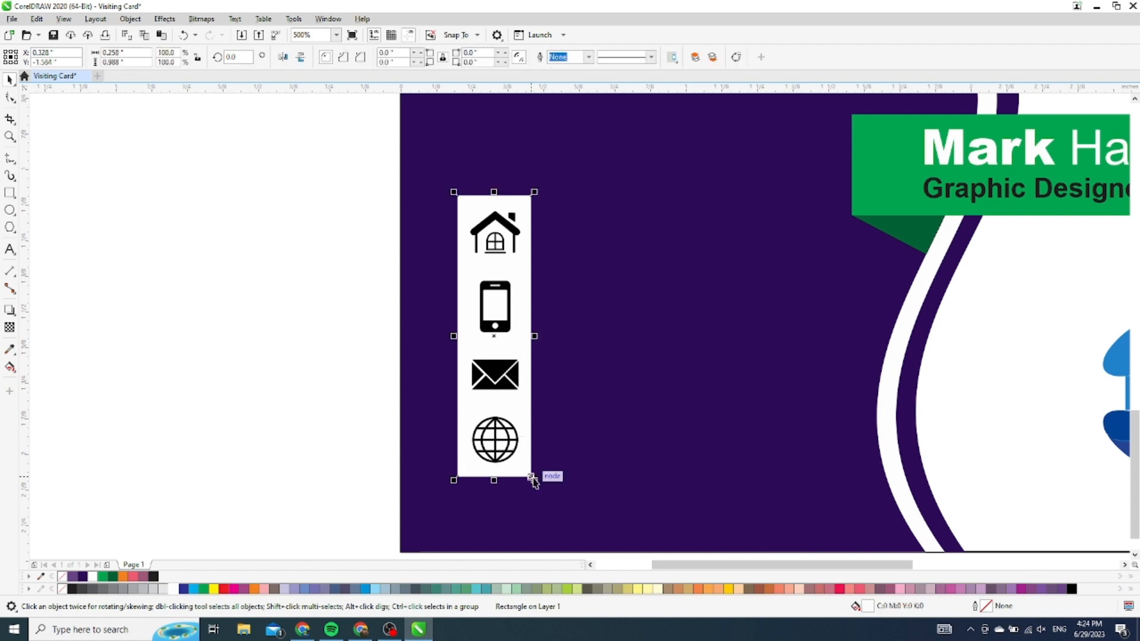
Fill the icon strip light grey
{"action": "left_click", "coordinate": [153, 589]}
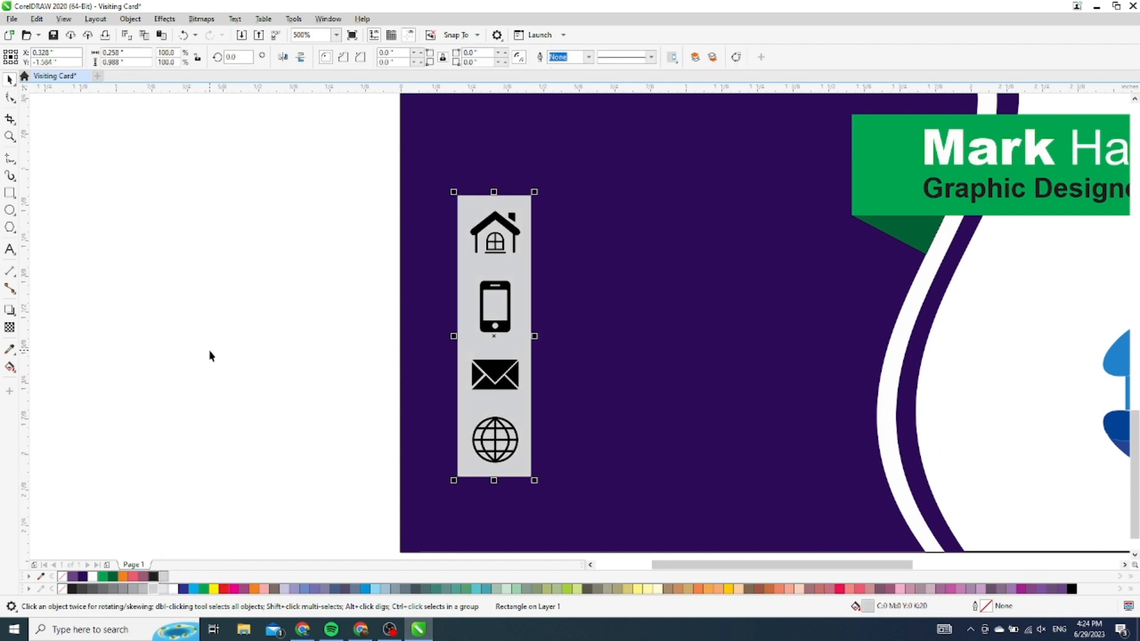
{"action": "left_click", "coordinate": [209, 355]}
{"action": "scroll", "coordinate": [436, 294], "scroll_direction": "down", "scroll_amount": 5}
{"action": "scroll", "coordinate": [444, 294], "scroll_direction": "up", "scroll_amount": 3}
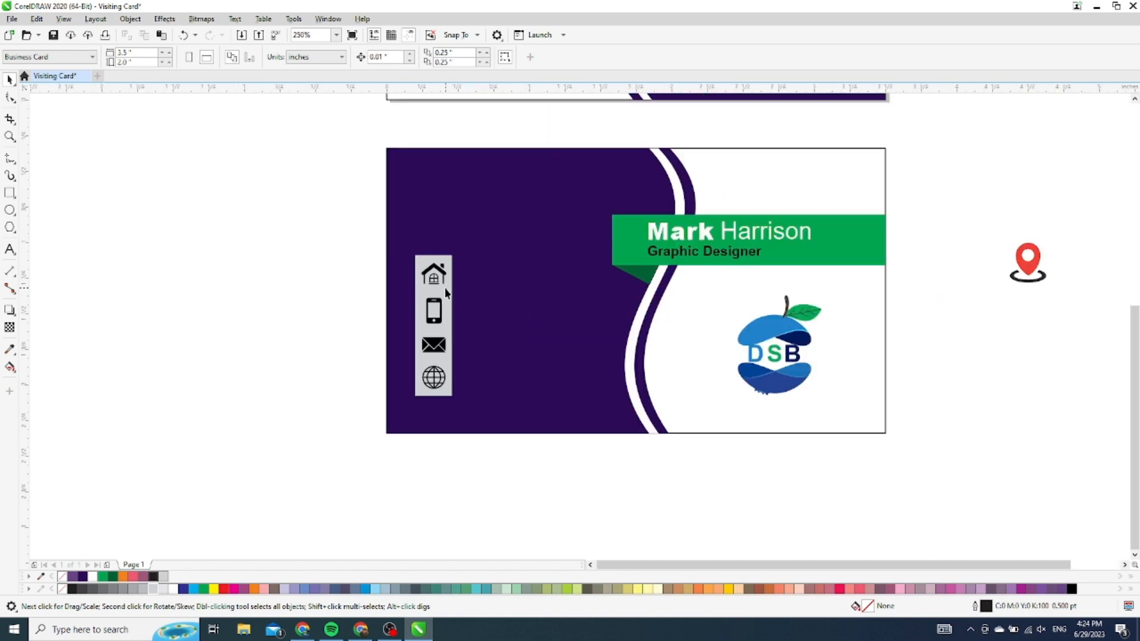
{"action": "left_click", "coordinate": [446, 292]}
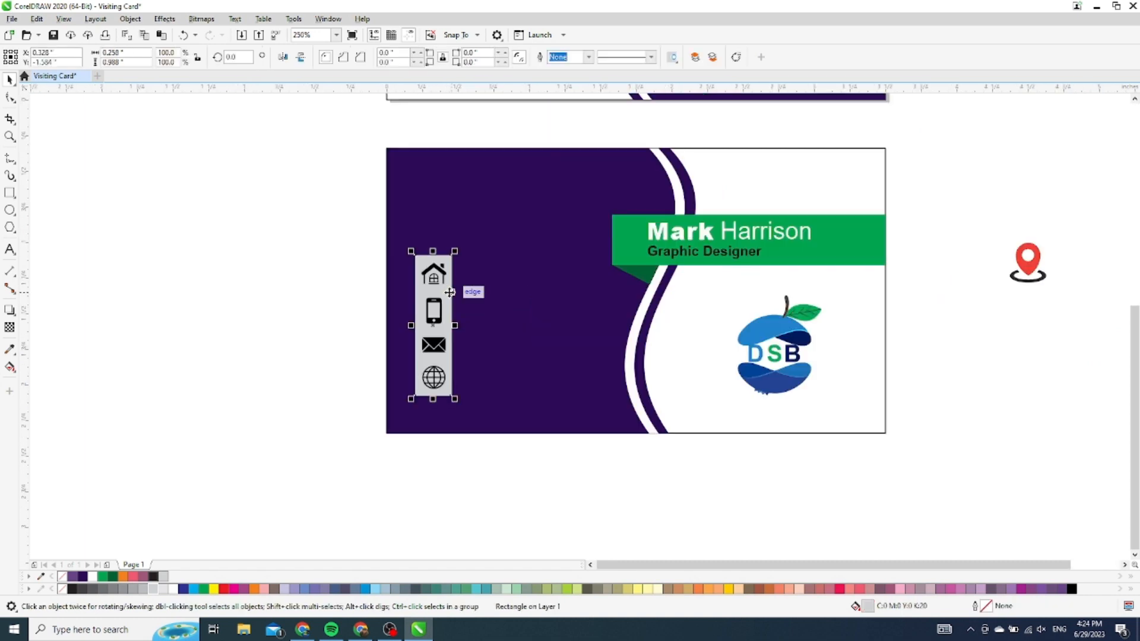
{"action": "scroll", "coordinate": [446, 292], "scroll_direction": "up", "scroll_amount": 2}
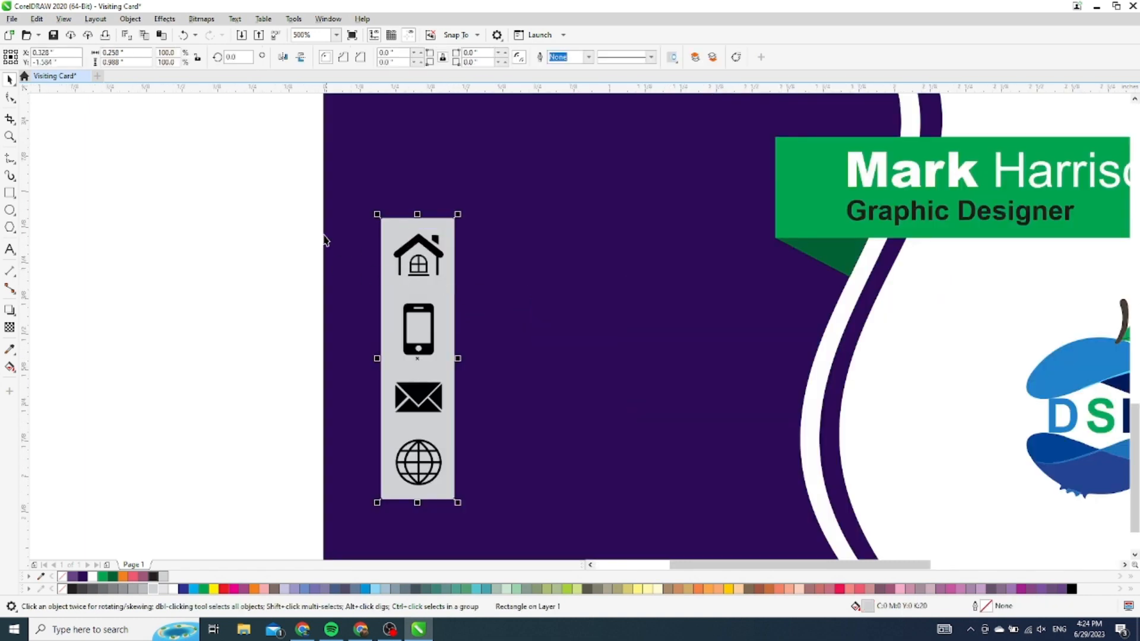
{"action": "left_click", "coordinate": [283, 232]}
Make the four contact icons white and fill the strip green
{"action": "left_click_drag", "start_coordinate": [412, 328], "coordinate": [469, 494]}
{"action": "left_click", "coordinate": [174, 589]}
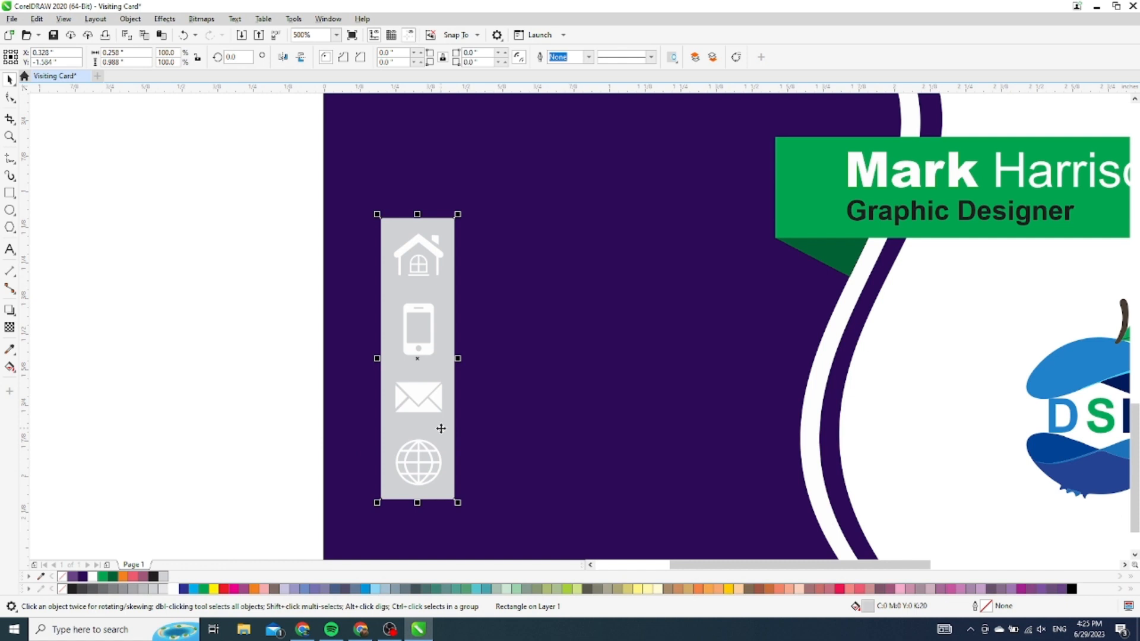
{"action": "left_click", "coordinate": [204, 589]}
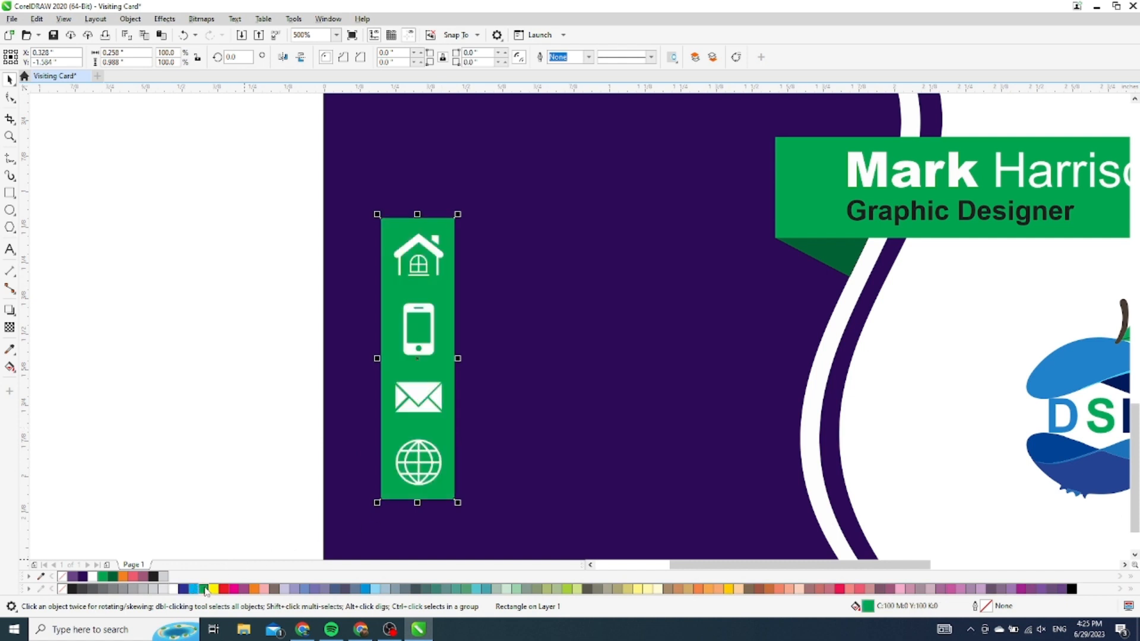
{"action": "left_click", "coordinate": [169, 313]}
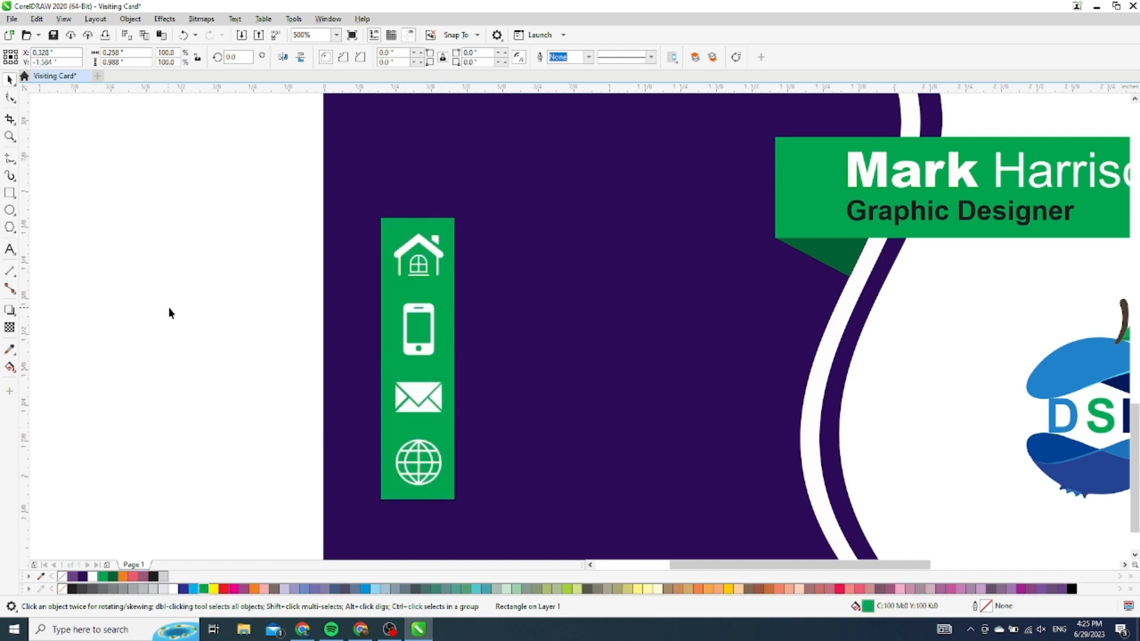
Round the green strip's corners, starting from 0.01 inch and increasing a few steps
{"action": "left_click", "coordinate": [452, 288]}
{"action": "left_click", "coordinate": [421, 52]}
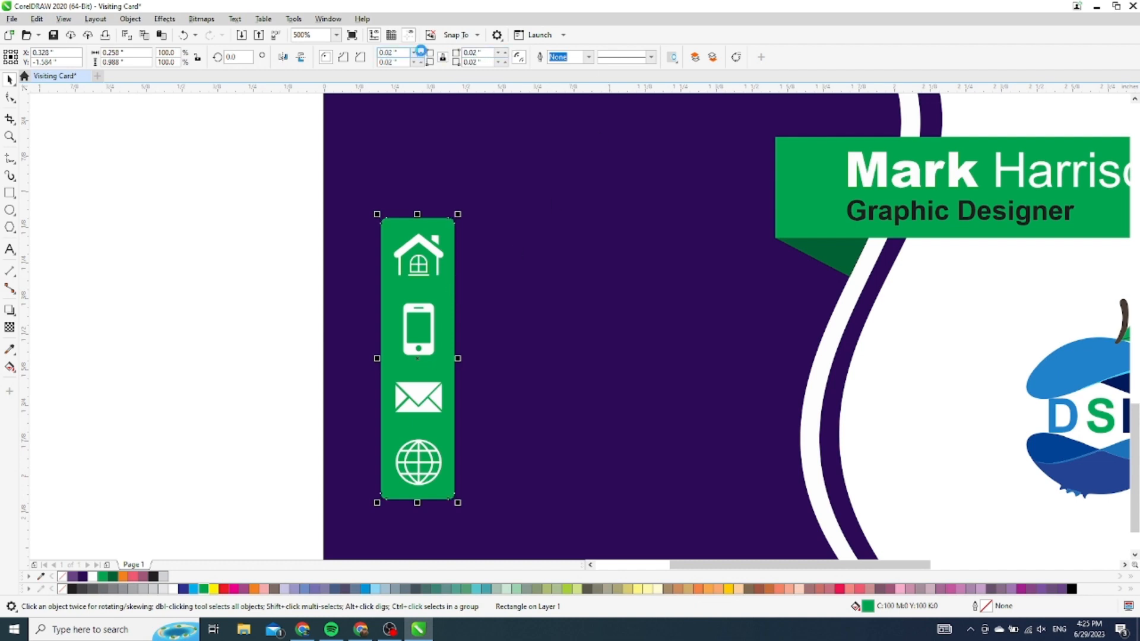
{"action": "left_click", "coordinate": [420, 52]}
{"action": "left_click", "coordinate": [420, 52]}
{"action": "left_click", "coordinate": [420, 52]}
{"action": "left_click", "coordinate": [420, 53]}
{"action": "left_click", "coordinate": [230, 197]}
Select the whole icon bar and scale it down slightly from its top corner
{"action": "scroll", "coordinate": [461, 262], "scroll_direction": "down", "scroll_amount": 3}
{"action": "scroll", "coordinate": [496, 257], "scroll_direction": "up", "scroll_amount": 3}
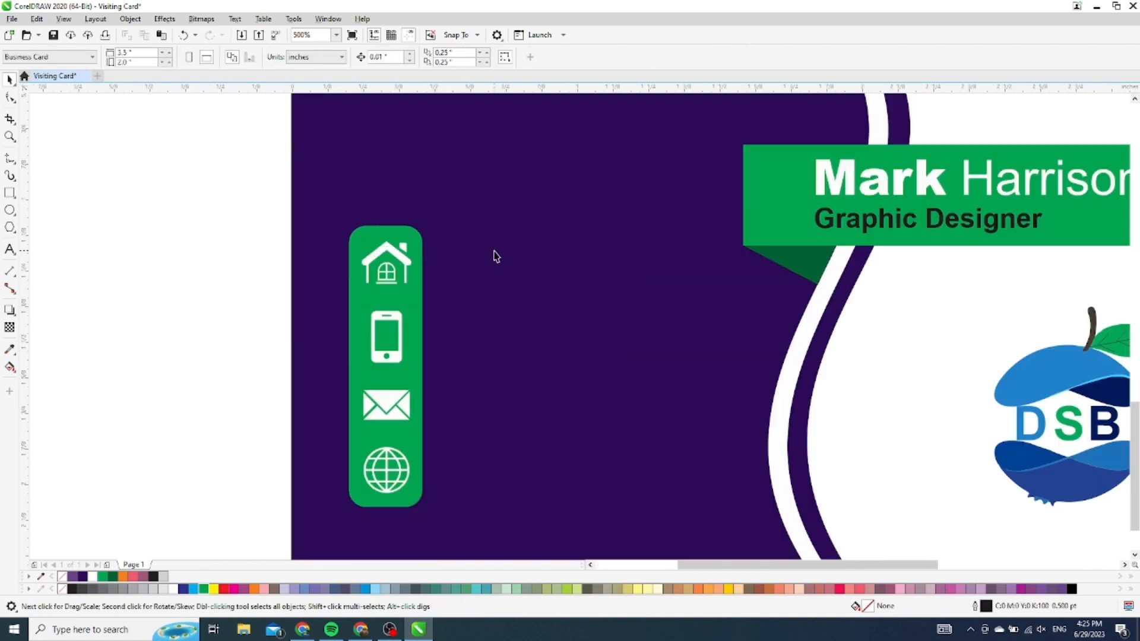
{"action": "left_click_drag", "start_coordinate": [262, 199], "coordinate": [494, 492]}
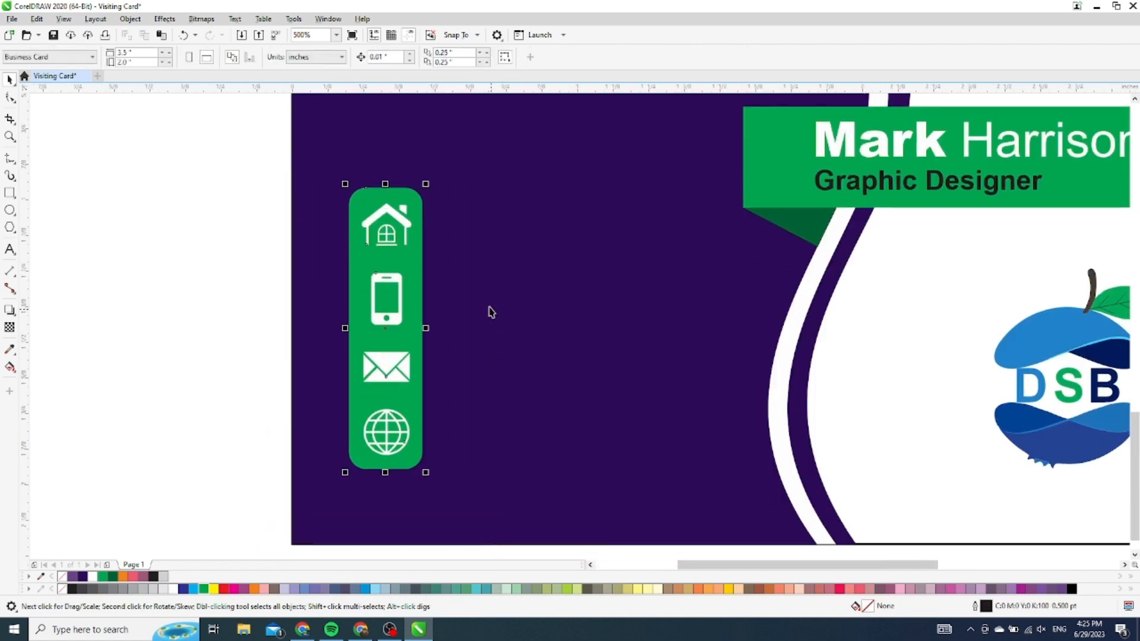
{"action": "left_click_drag", "start_coordinate": [426, 184], "coordinate": [420, 200]}
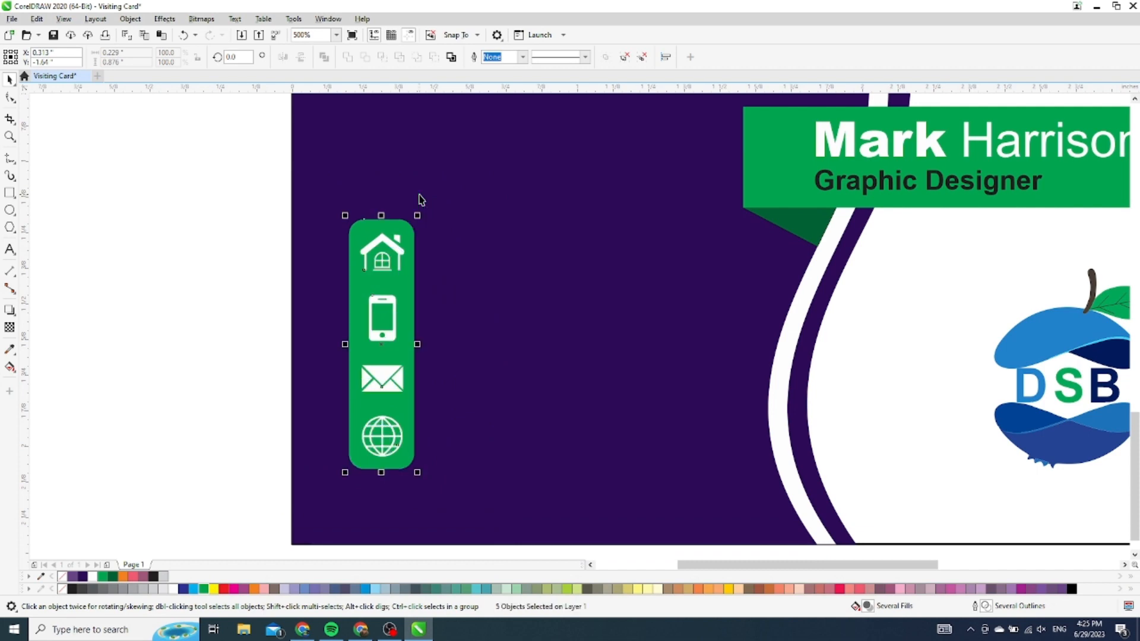
Move the icon bar up and left, then lengthen the green bar downward
{"action": "key", "text": "Left"}
{"action": "key", "text": "Left"}
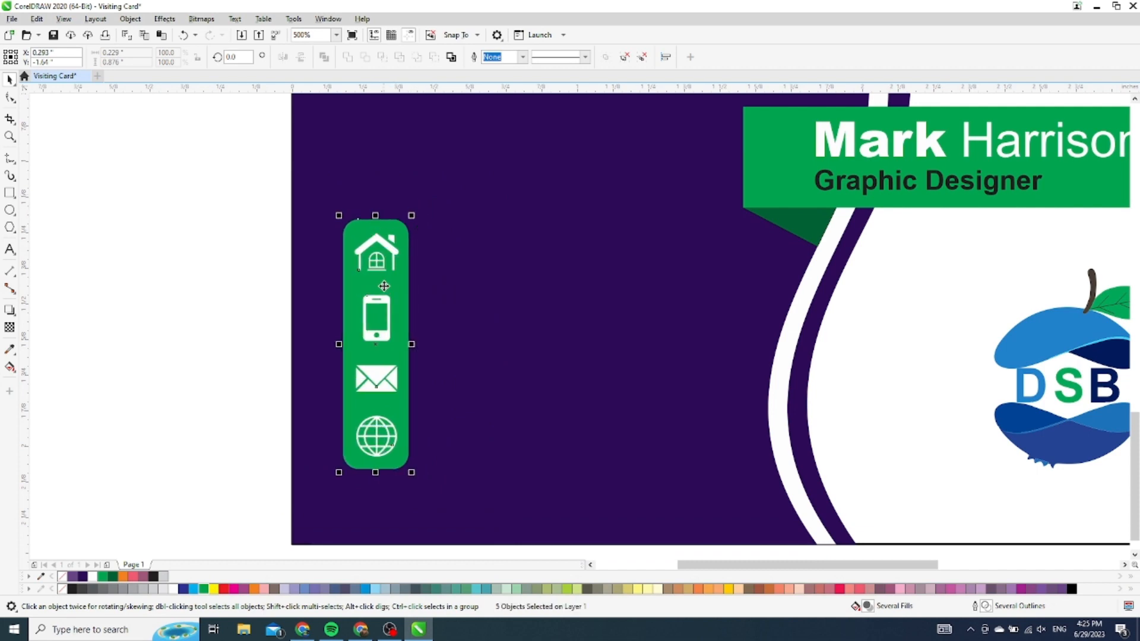
{"action": "left_click_drag", "start_coordinate": [382, 315], "coordinate": [362, 283]}
{"action": "scroll", "coordinate": [361, 283], "scroll_direction": "down", "scroll_amount": 2}
{"action": "scroll", "coordinate": [362, 283], "scroll_direction": "up", "scroll_amount": 2}
{"action": "left_click", "coordinate": [227, 337]}
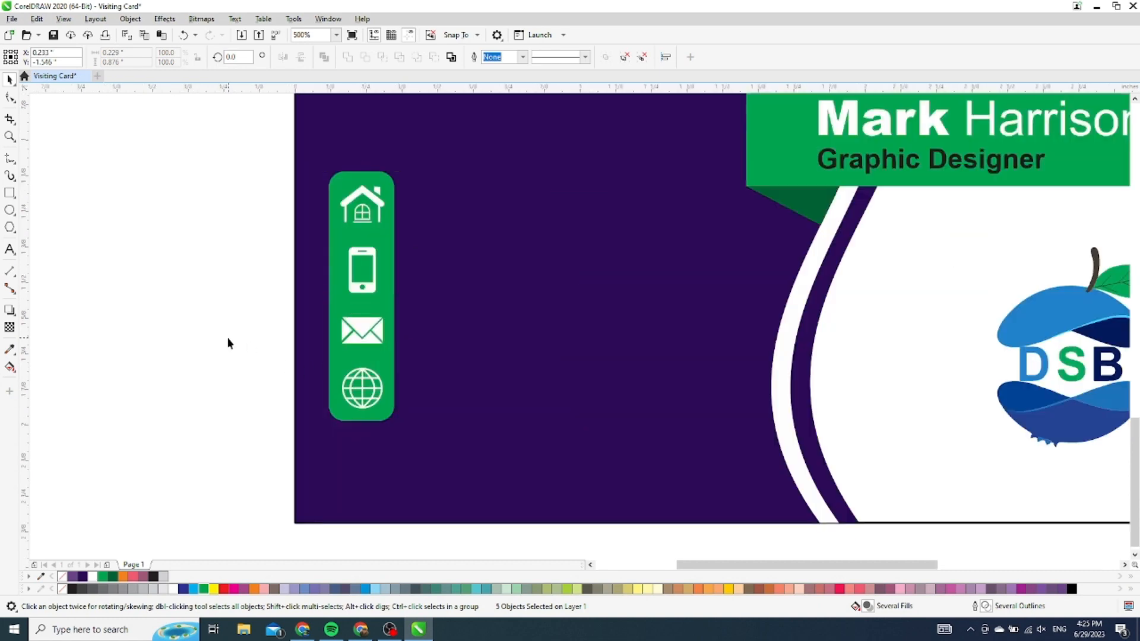
{"action": "left_click", "coordinate": [359, 425]}
{"action": "left_click_drag", "start_coordinate": [360, 424], "coordinate": [363, 471]}
{"action": "left_click", "coordinate": [213, 354]}
Nudge the phone, mail and globe icons down so they spread evenly along the bar
{"action": "left_click_drag", "start_coordinate": [214, 445], "coordinate": [456, 244]}
{"action": "key", "text": "Down"}
{"action": "key", "text": "Down"}
{"action": "key", "text": "Down"}
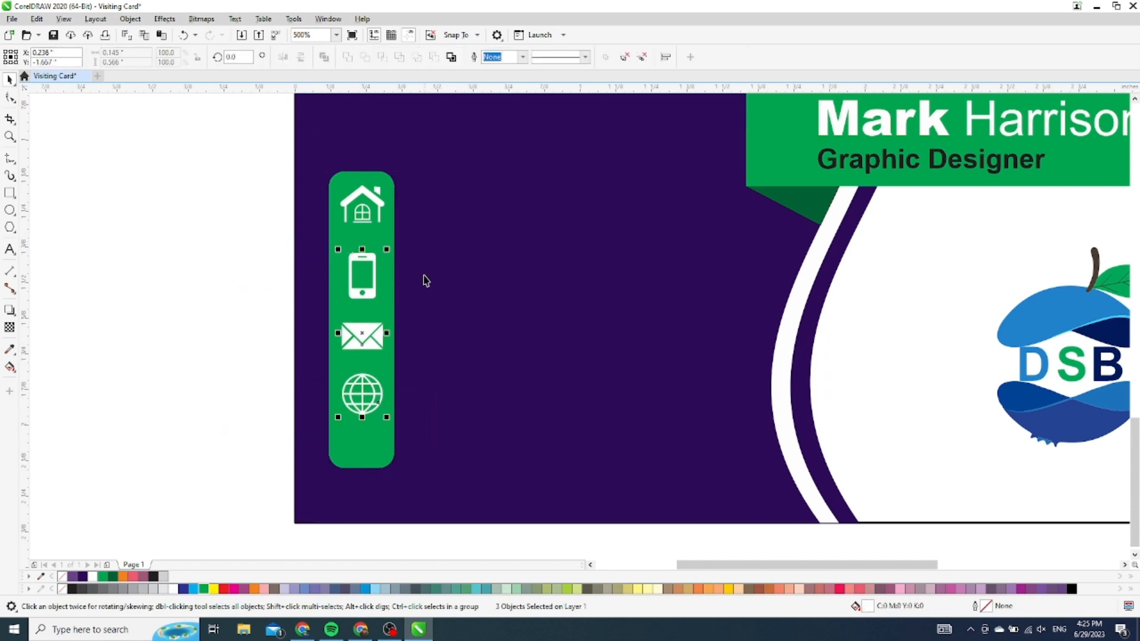
{"action": "left_click_drag", "start_coordinate": [233, 461], "coordinate": [481, 321]}
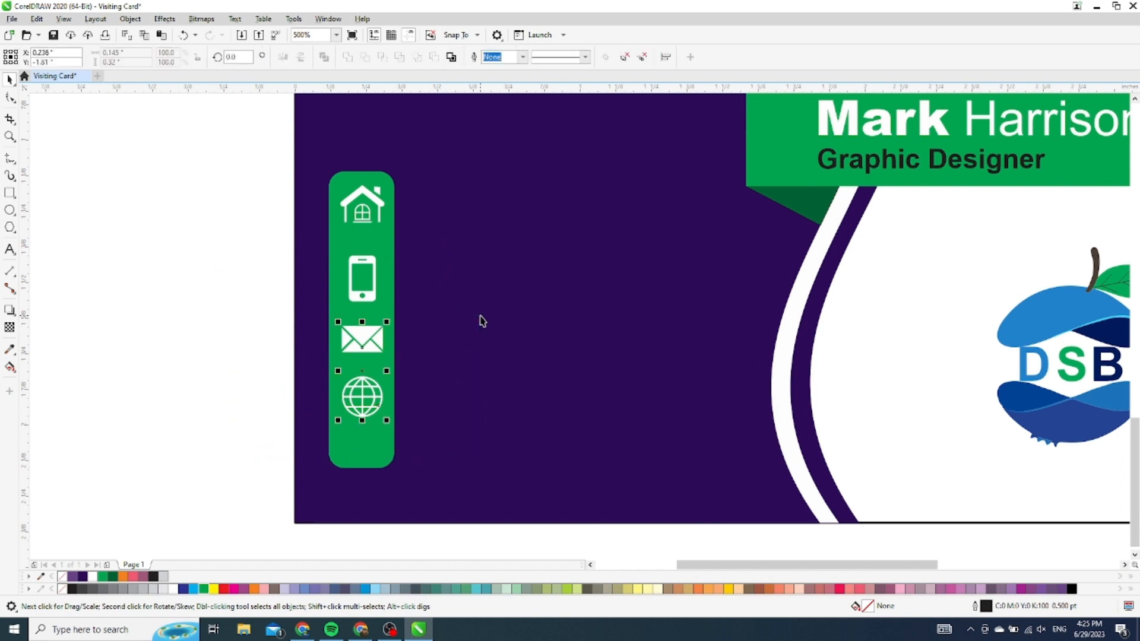
{"action": "key", "text": "Down"}
{"action": "key", "text": "Down"}
{"action": "key", "text": "Down"}
{"action": "key", "text": "Down"}
{"action": "left_click_drag", "start_coordinate": [246, 456], "coordinate": [481, 387]}
{"action": "key", "text": "Down"}
{"action": "key", "text": "Down"}
{"action": "key", "text": "Down"}
{"action": "key", "text": "Down"}
{"action": "key", "text": "Down"}
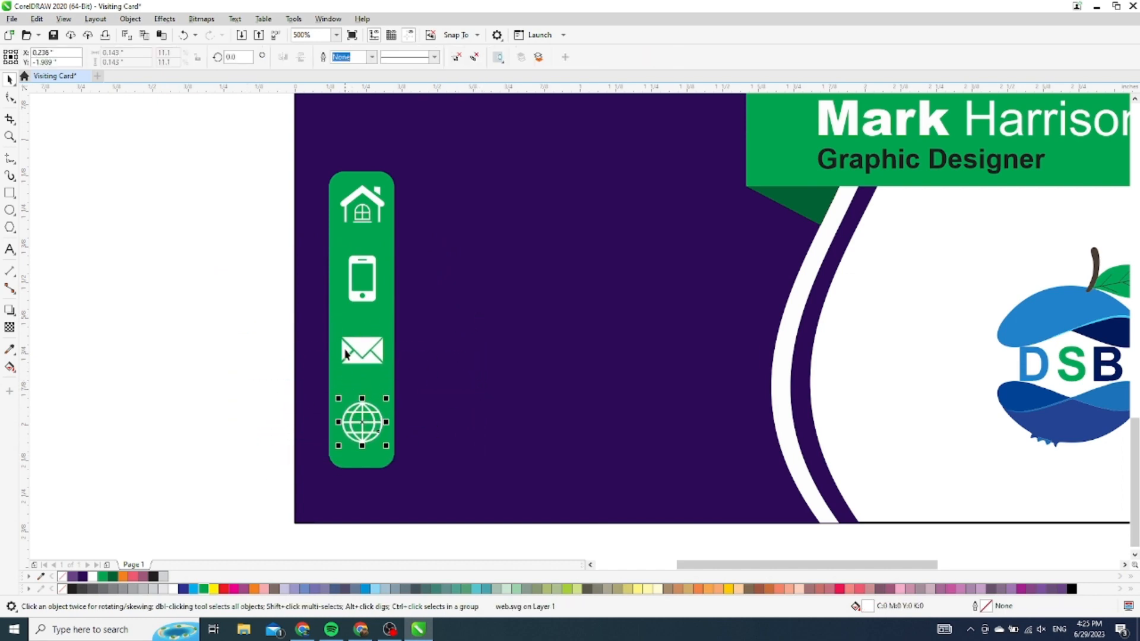
{"action": "left_click", "coordinate": [222, 289]}
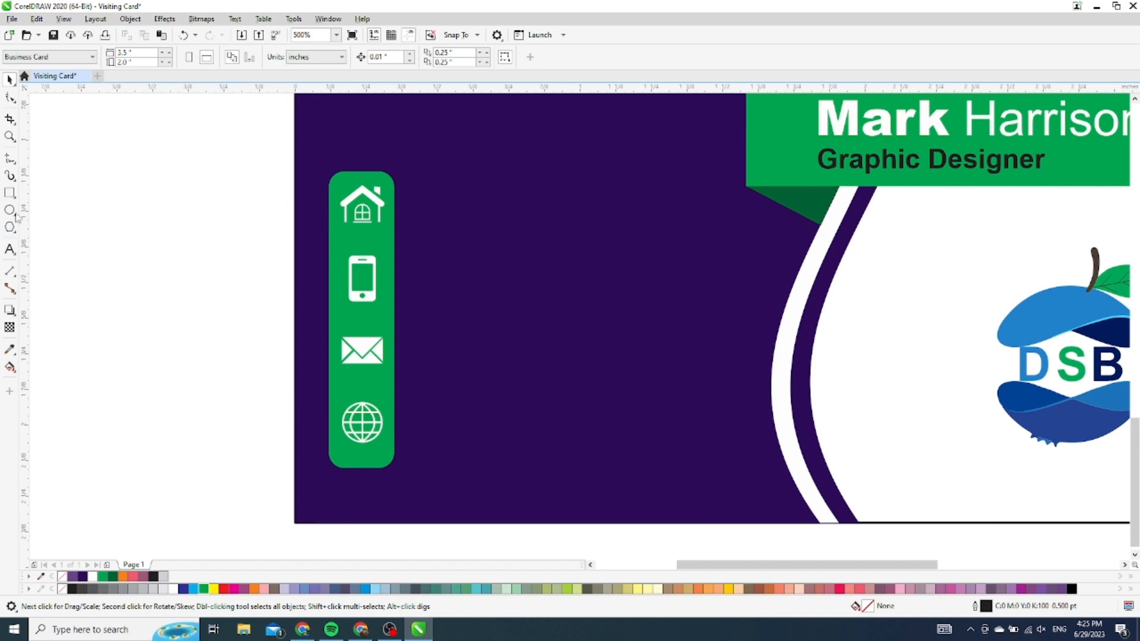
{"action": "left_click", "coordinate": [9, 250]}
Add the text 'Your Adress' and set its font to Century751 SeBd BT
{"action": "left_click", "coordinate": [65, 272]}
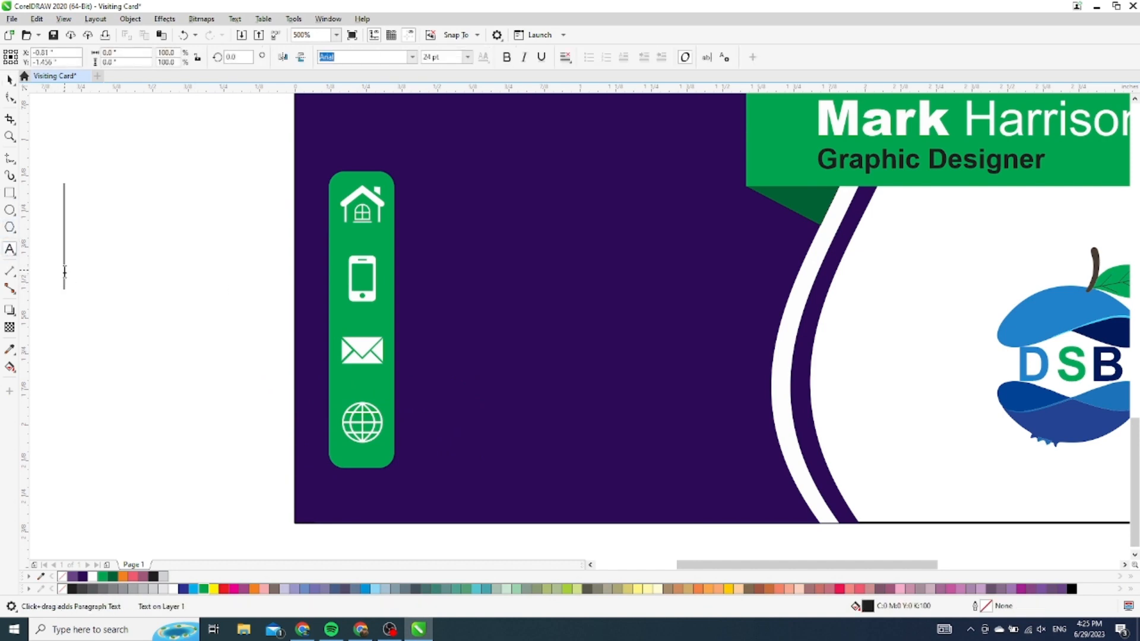
{"action": "type", "text": "Your "}
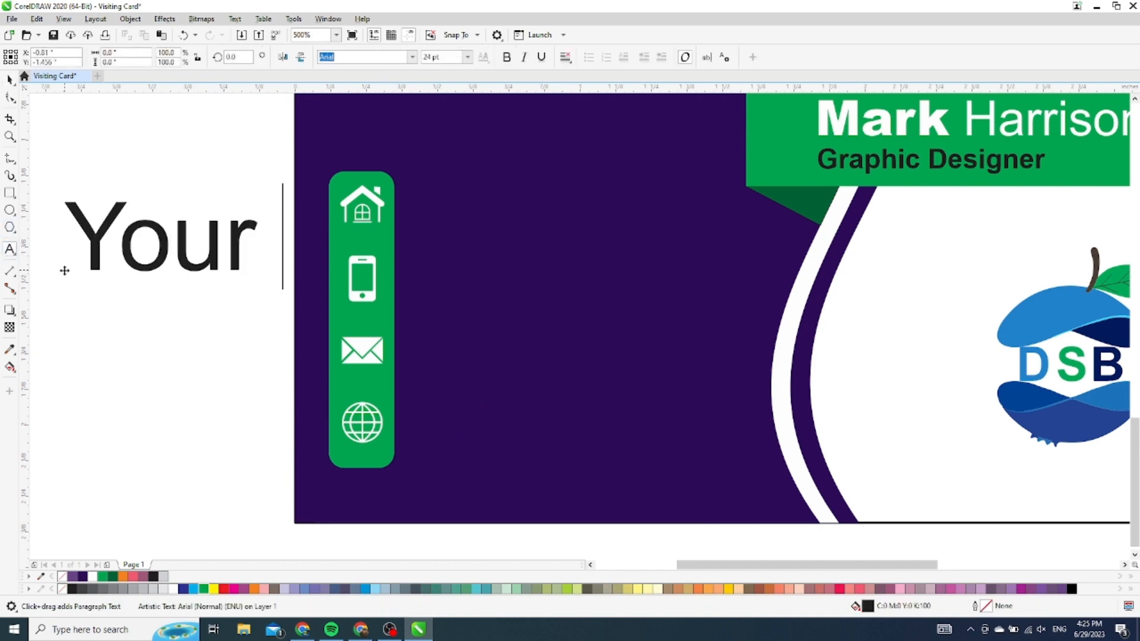
{"action": "type", "text": "Adress"}
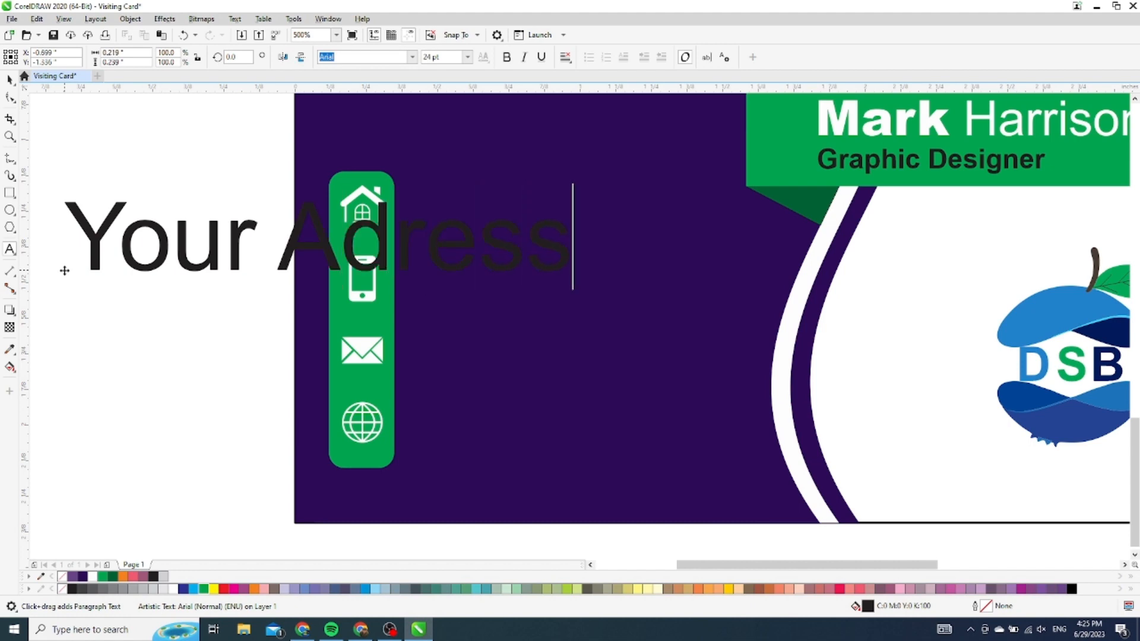
{"action": "key", "text": "Escape"}
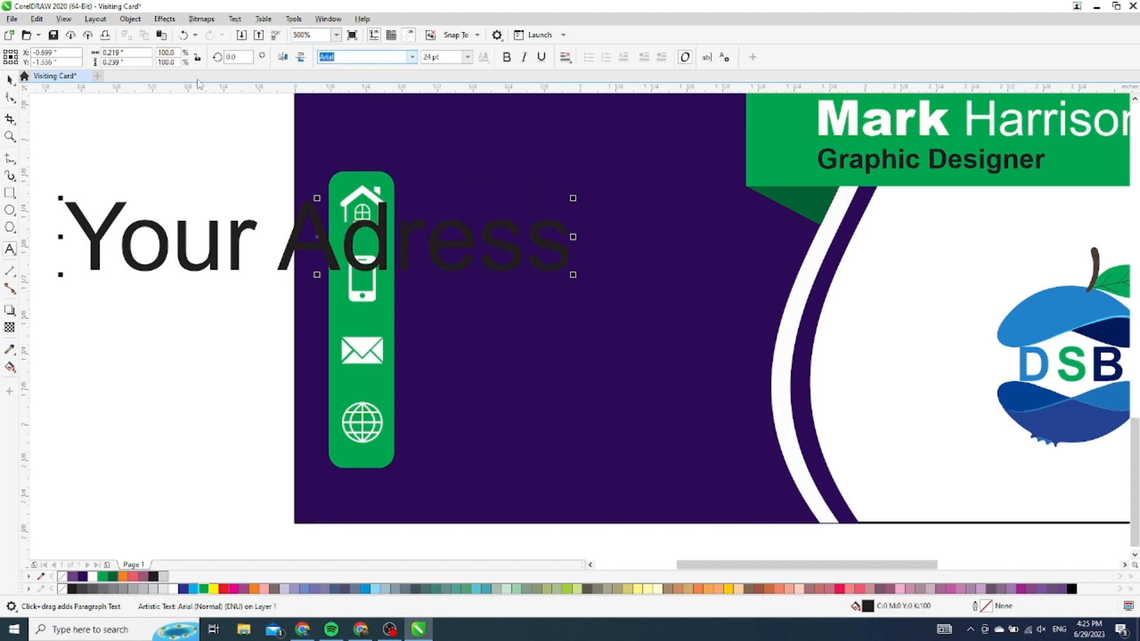
{"action": "left_click", "coordinate": [9, 79]}
{"action": "left_click", "coordinate": [412, 57]}
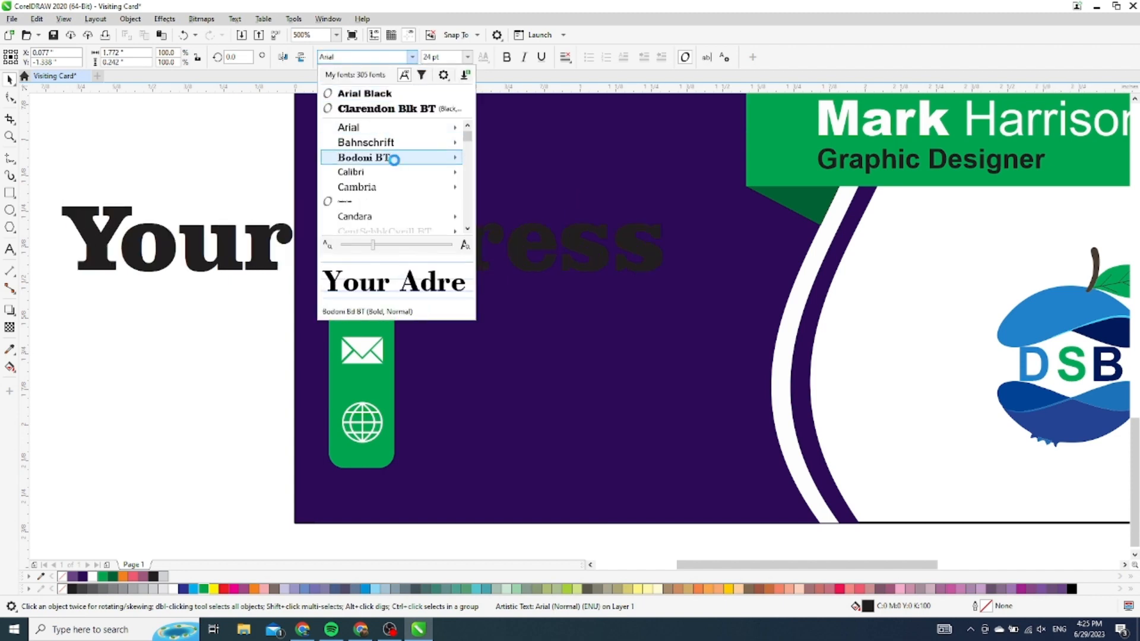
{"action": "mouse_move", "coordinate": [397, 164]}
{"action": "mouse_move", "coordinate": [437, 192]}
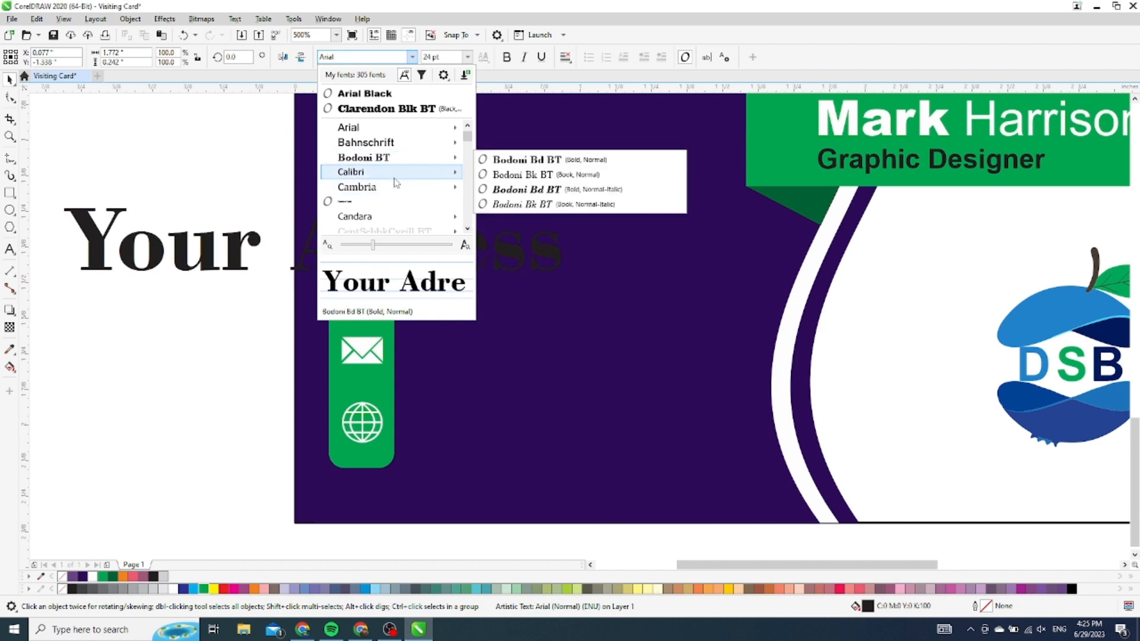
{"action": "scroll", "coordinate": [386, 196], "scroll_direction": "down", "scroll_amount": 1}
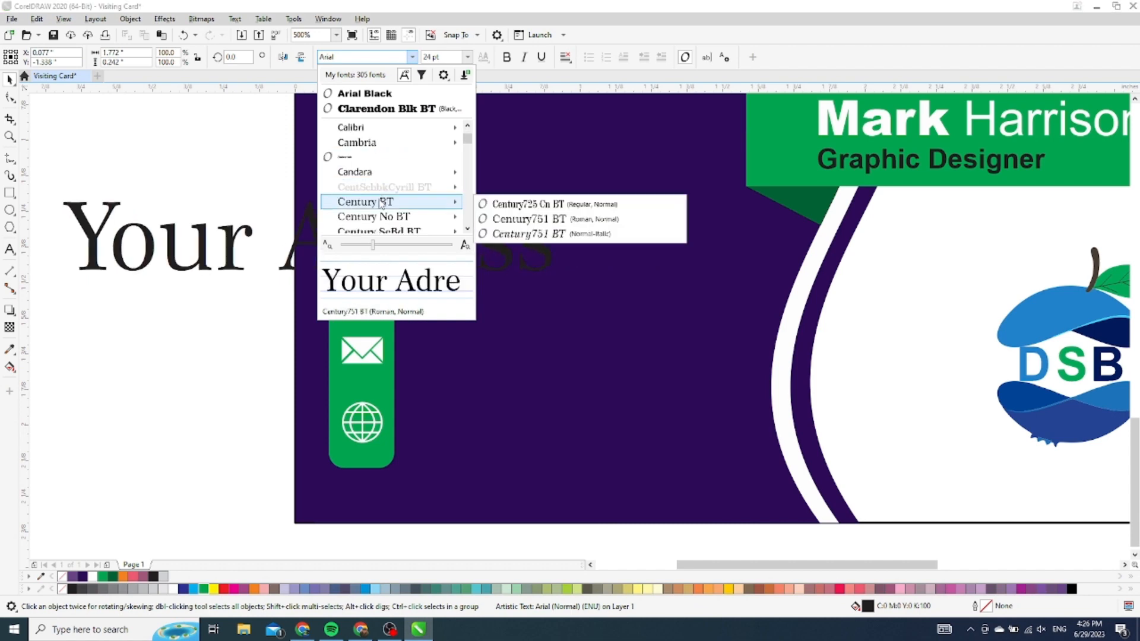
{"action": "mouse_move", "coordinate": [382, 219]}
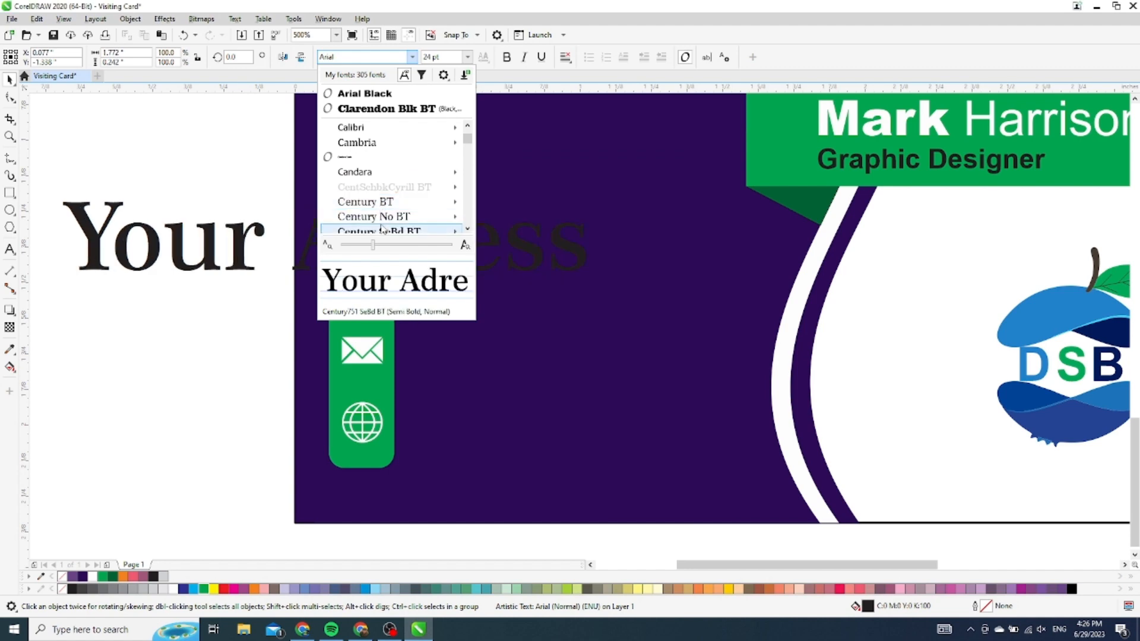
{"action": "key", "text": "Escape"}
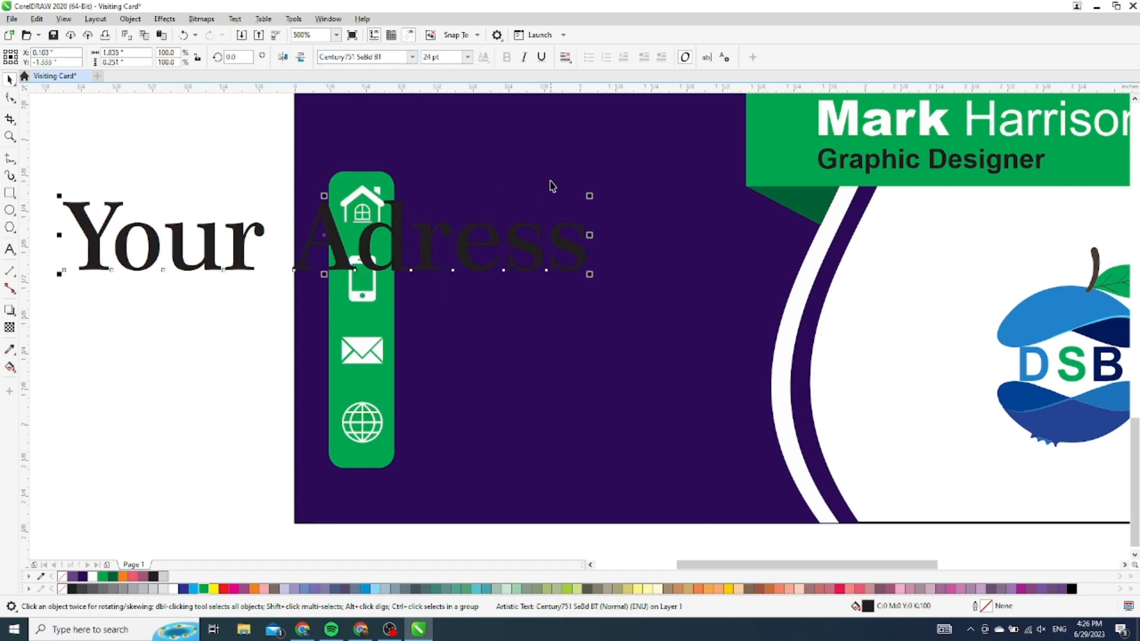
Shrink the address text to about 6.85 pt, make it white, and align it beside the house icon
{"action": "left_click_drag", "start_coordinate": [591, 192], "coordinate": [552, 220]}
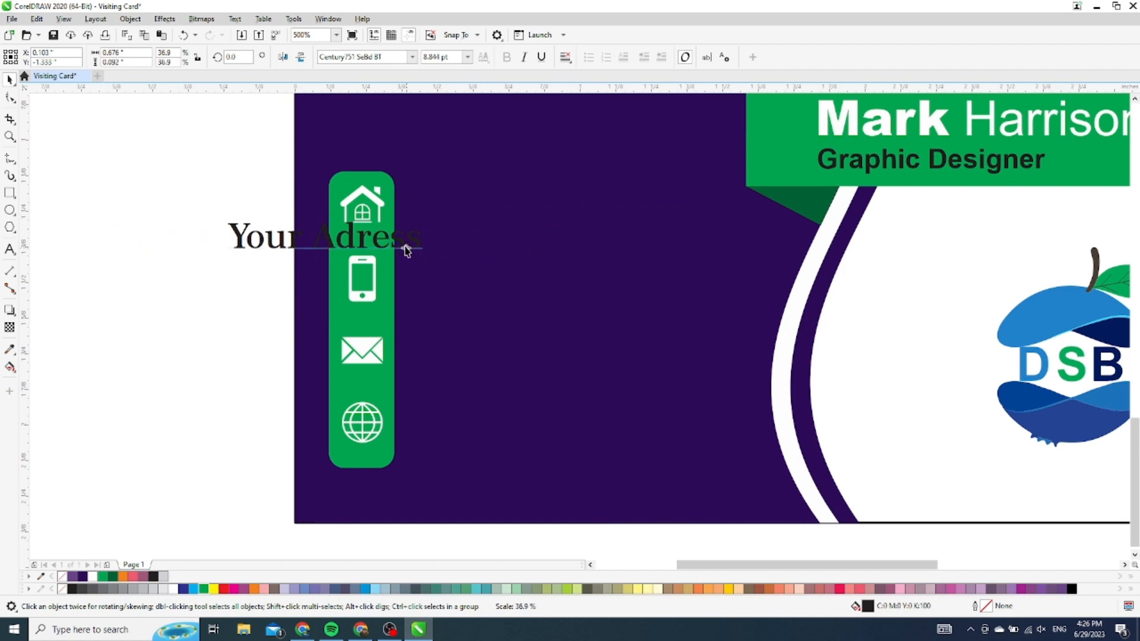
{"action": "left_click_drag", "start_coordinate": [383, 247], "coordinate": [548, 217]}
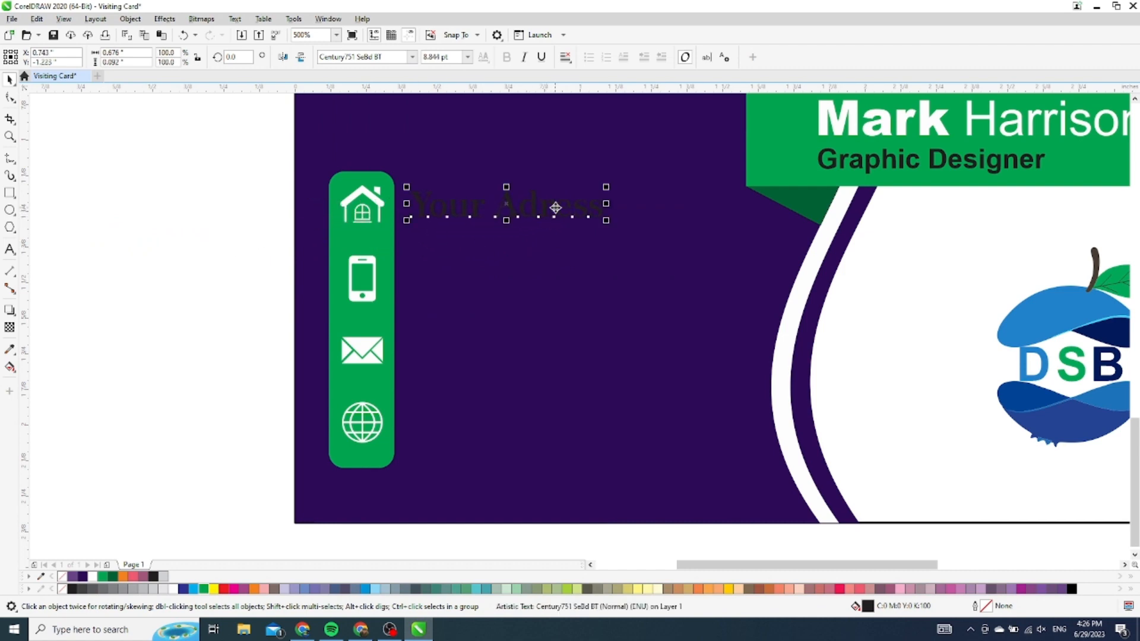
{"action": "left_click", "coordinate": [172, 589]}
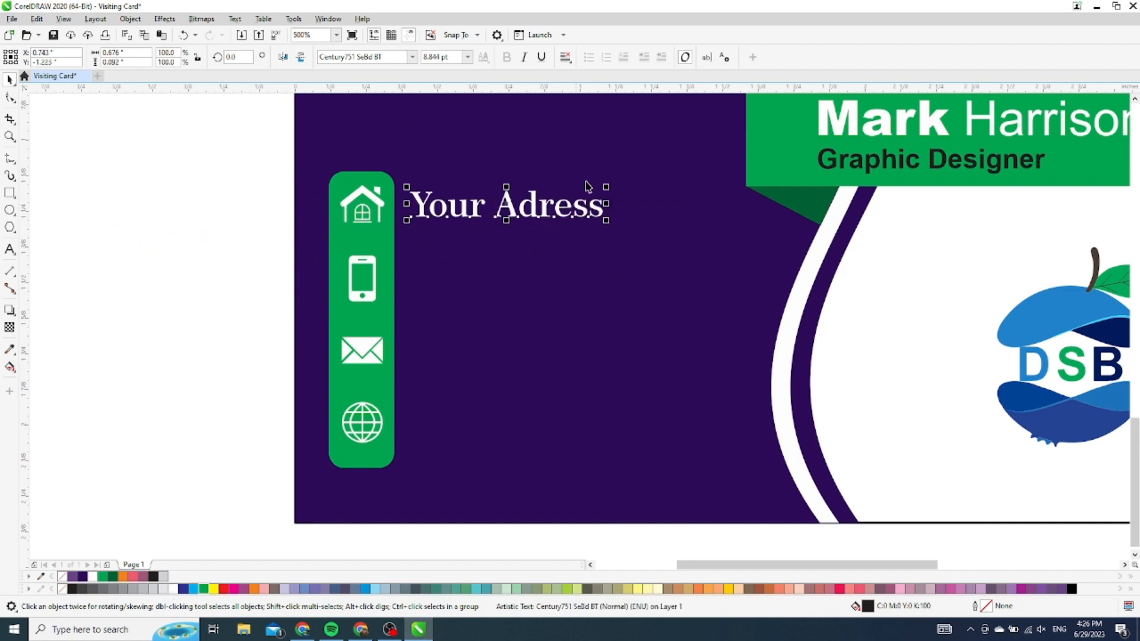
{"action": "scroll", "coordinate": [597, 185], "scroll_direction": "up", "scroll_amount": 2}
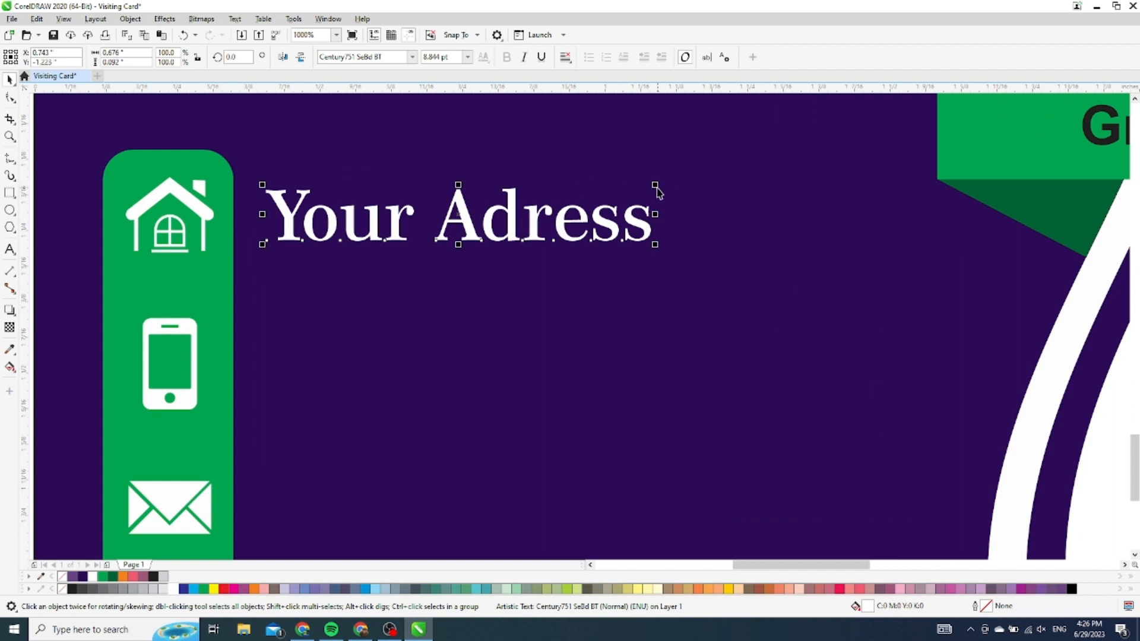
{"action": "left_click_drag", "start_coordinate": [664, 191], "coordinate": [630, 202]}
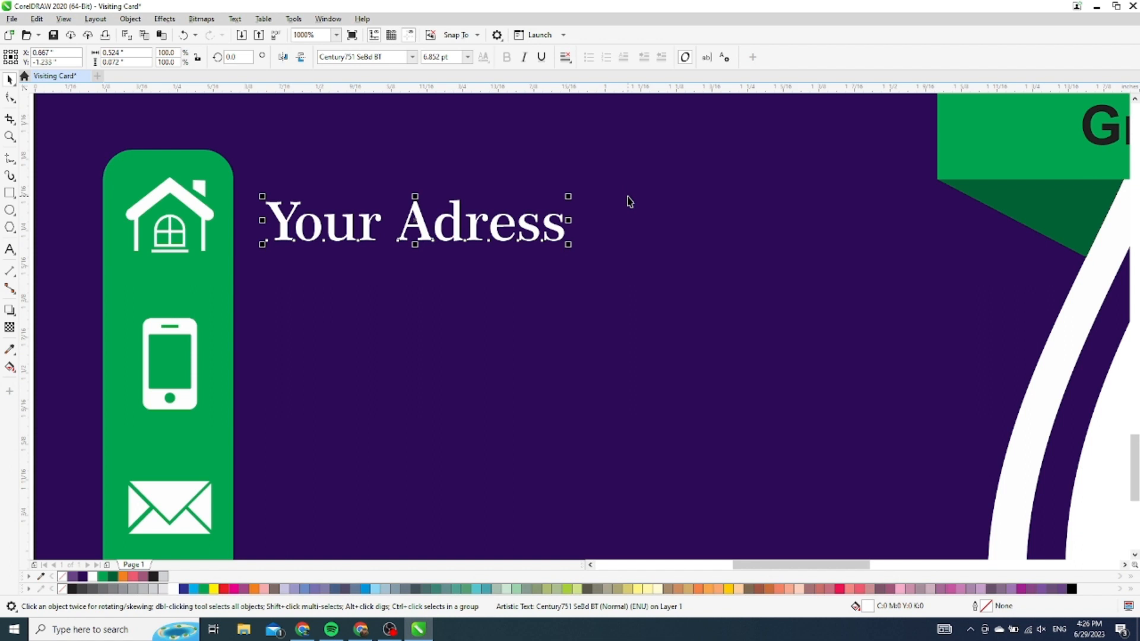
{"action": "left_click_drag", "start_coordinate": [455, 221], "coordinate": [454, 197]}
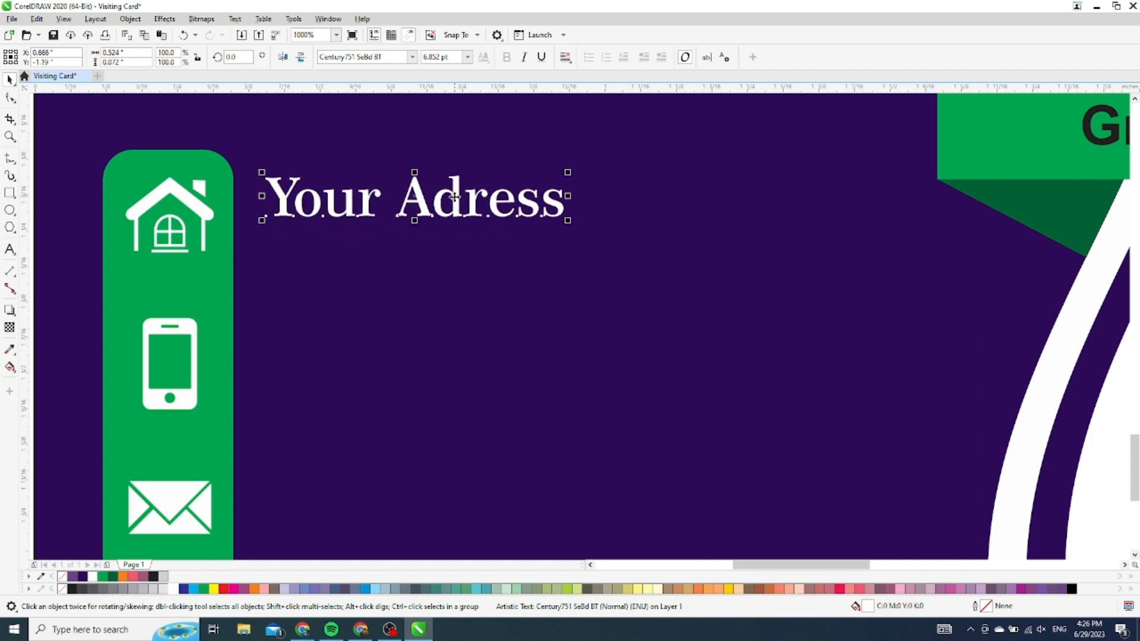
Add a second address line reading 'Street Location, City'
{"action": "double_click", "coordinate": [562, 204]}
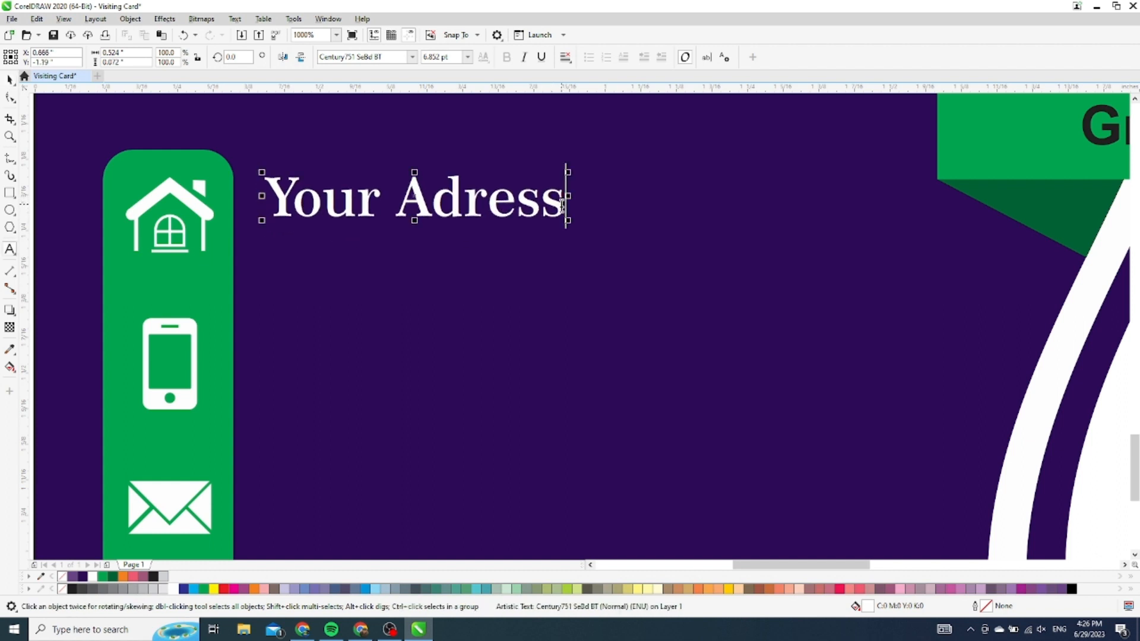
{"action": "key", "text": "Return"}
{"action": "type", "text": "S"}
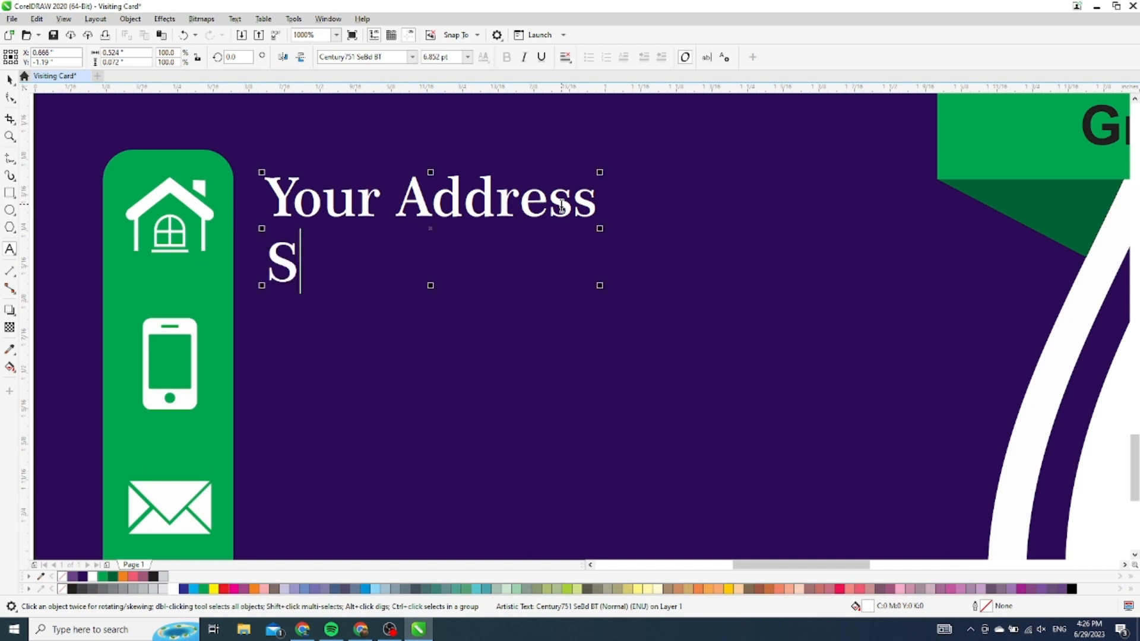
{"action": "type", "text": "treet"}
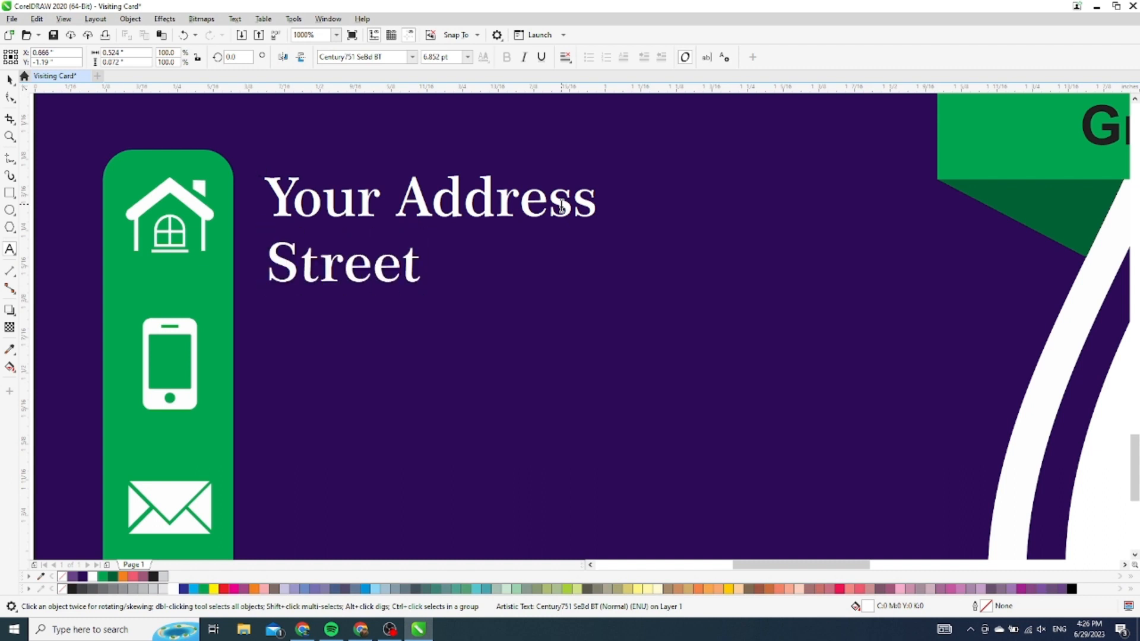
{"action": "type", "text": " Locatio"}
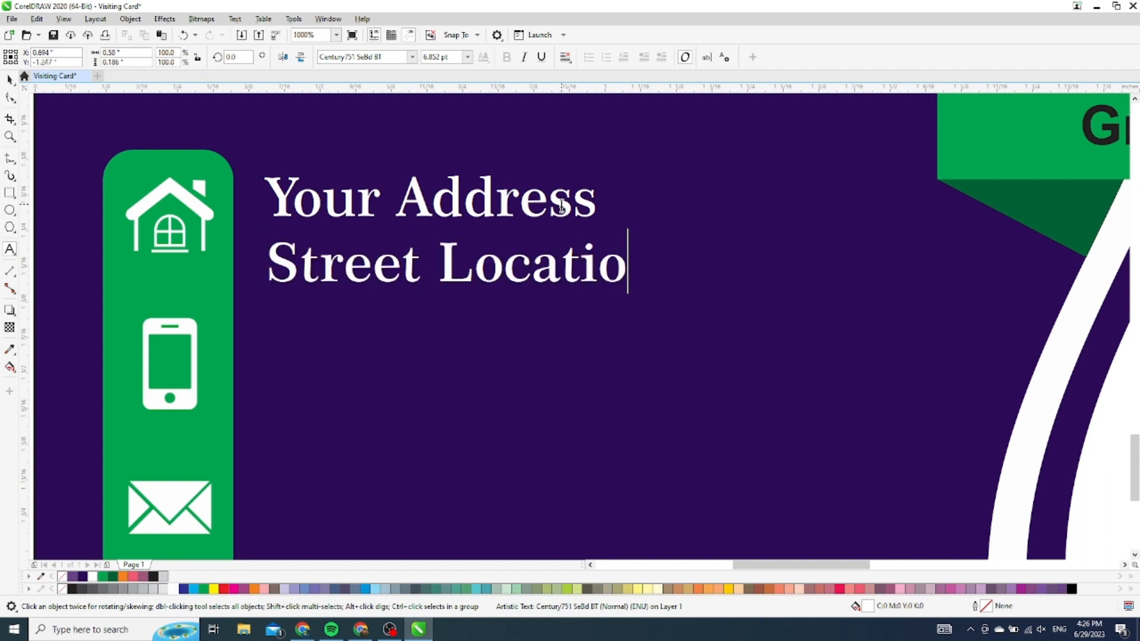
{"action": "type", "text": "n, C"}
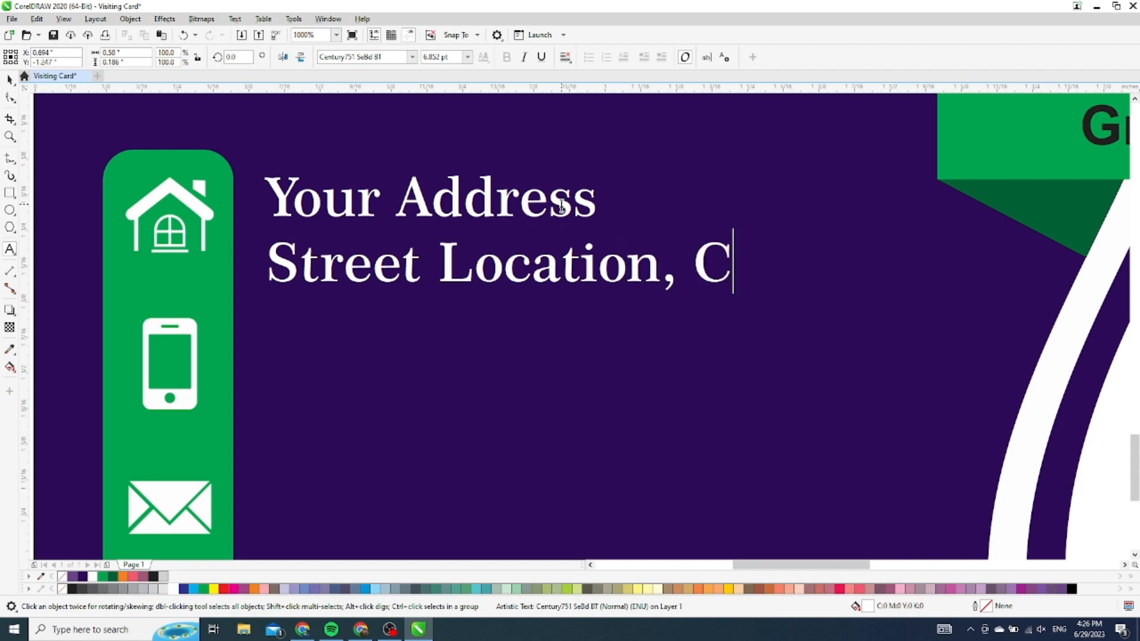
{"action": "type", "text": "ity"}
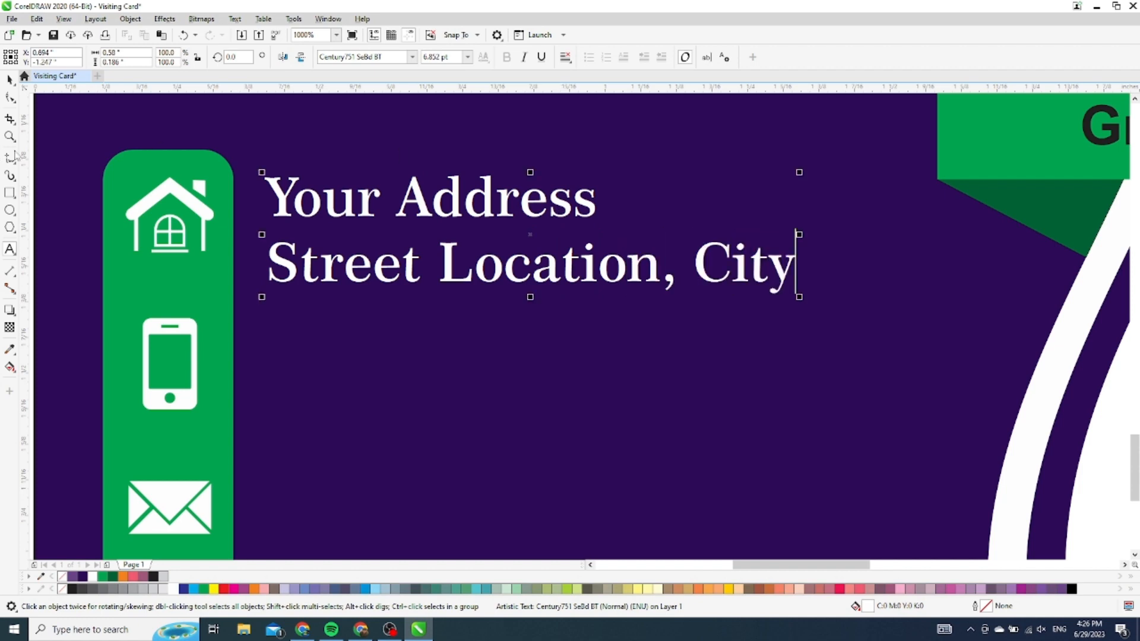
{"action": "key", "text": "ctrl+space"}
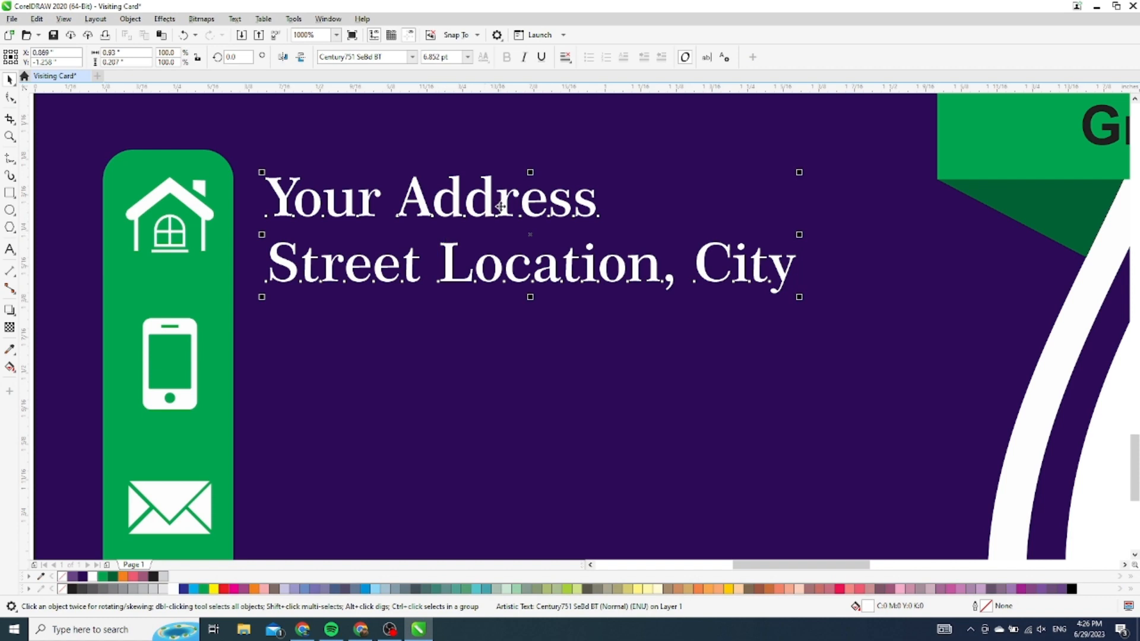
Reduce the address text's line spacing to 84% in the Text docker
{"action": "key", "text": "ctrl+t"}
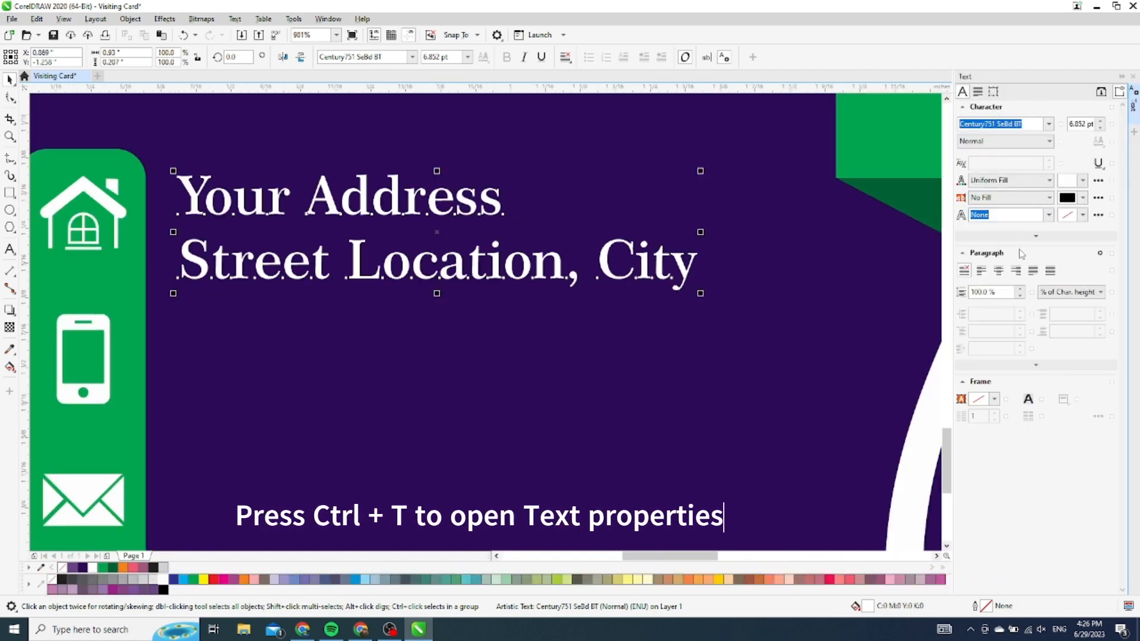
{"action": "left_click", "coordinate": [1021, 297]}
{"action": "left_click", "coordinate": [1022, 297]}
{"action": "left_click", "coordinate": [1021, 296]}
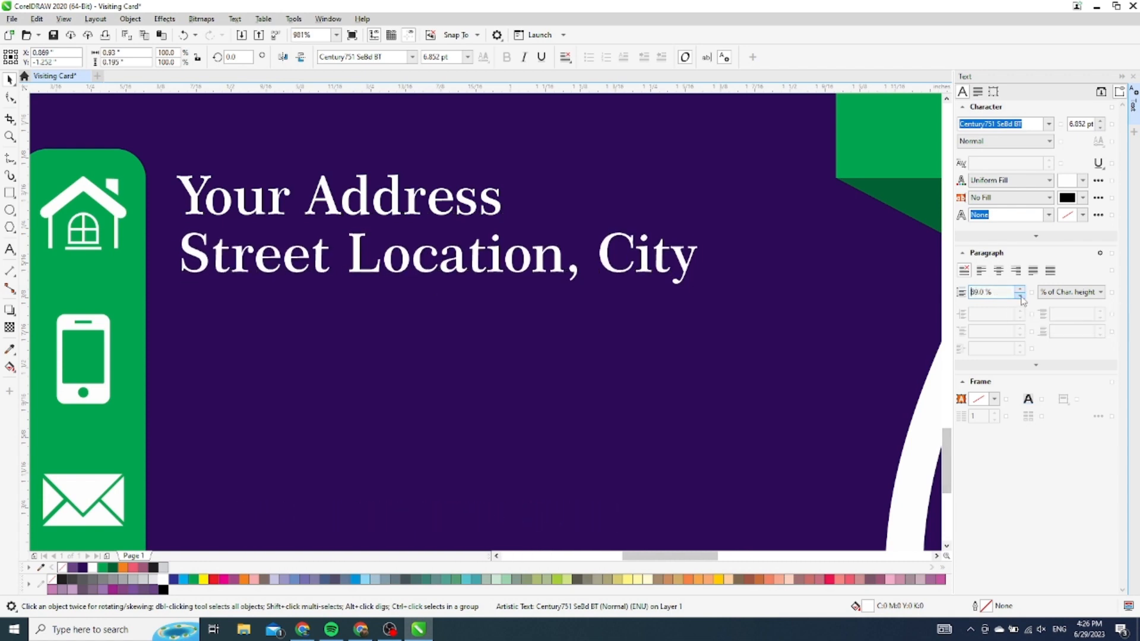
{"action": "left_click", "coordinate": [1021, 296]}
{"action": "left_click", "coordinate": [1022, 296]}
{"action": "left_click", "coordinate": [1021, 297]}
{"action": "left_click", "coordinate": [1021, 297]}
{"action": "left_click", "coordinate": [1022, 297]}
{"action": "left_click", "coordinate": [1021, 297]}
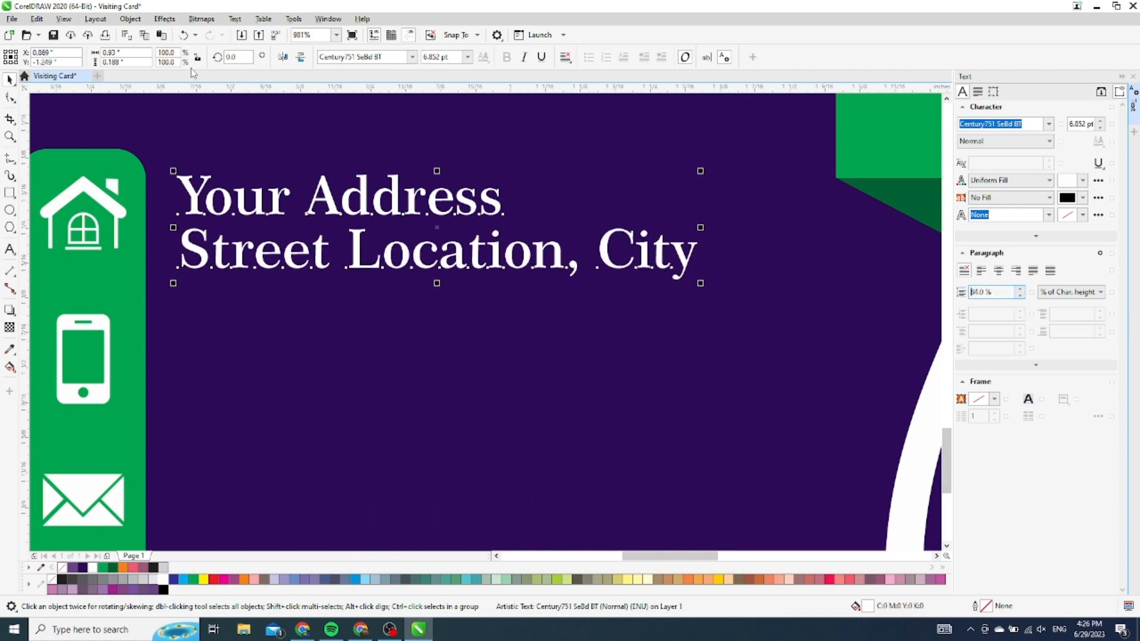
{"action": "left_click", "coordinate": [369, 181]}
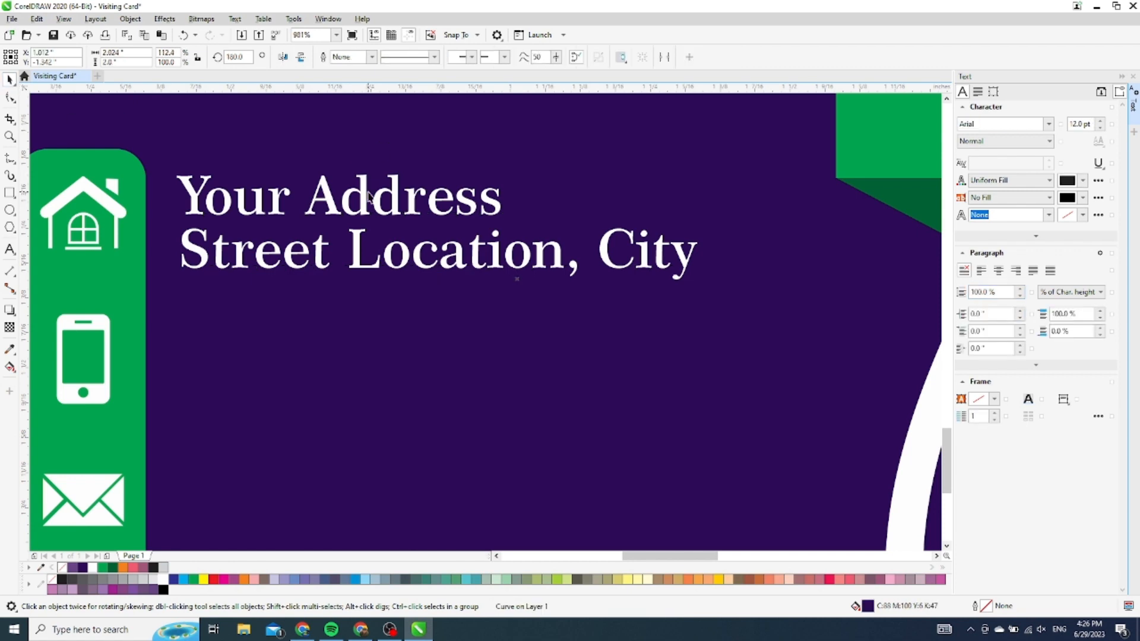
{"action": "left_click", "coordinate": [363, 196]}
{"action": "left_click_drag", "start_coordinate": [364, 196], "coordinate": [360, 325]}
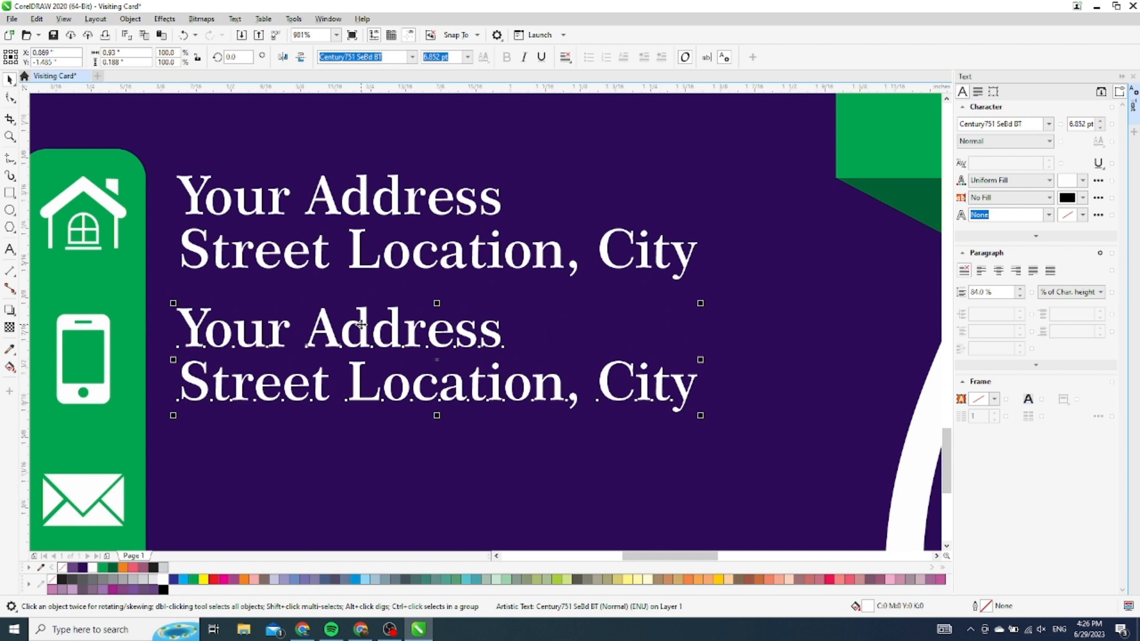
{"action": "double_click", "coordinate": [361, 325]}
{"action": "key", "text": "ctrl+a"}
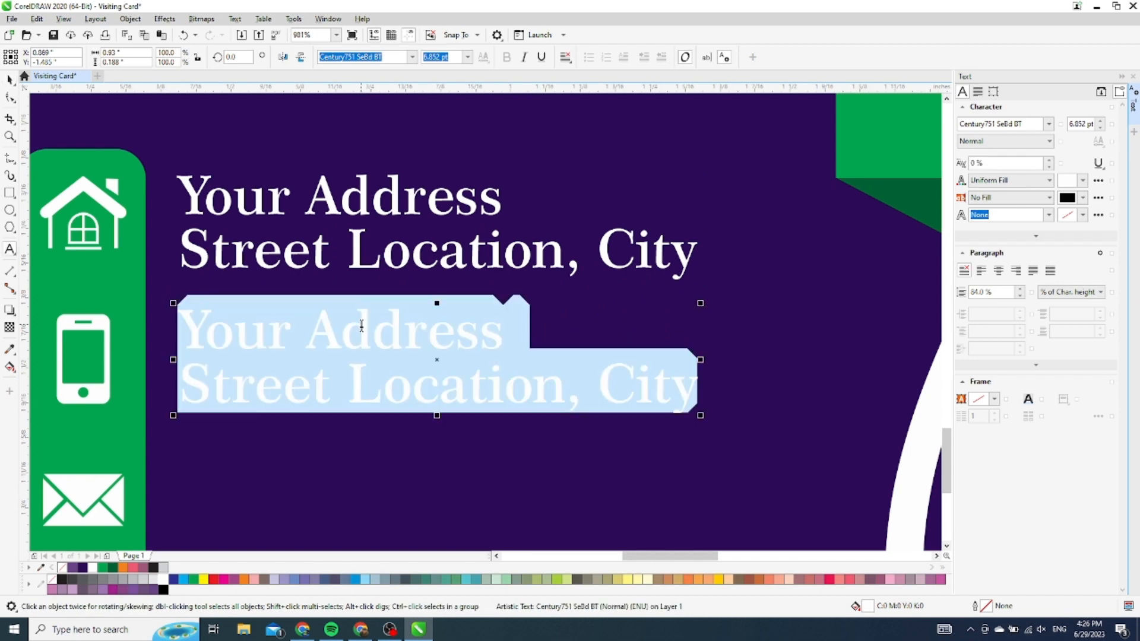
{"action": "type", "text": "+"}
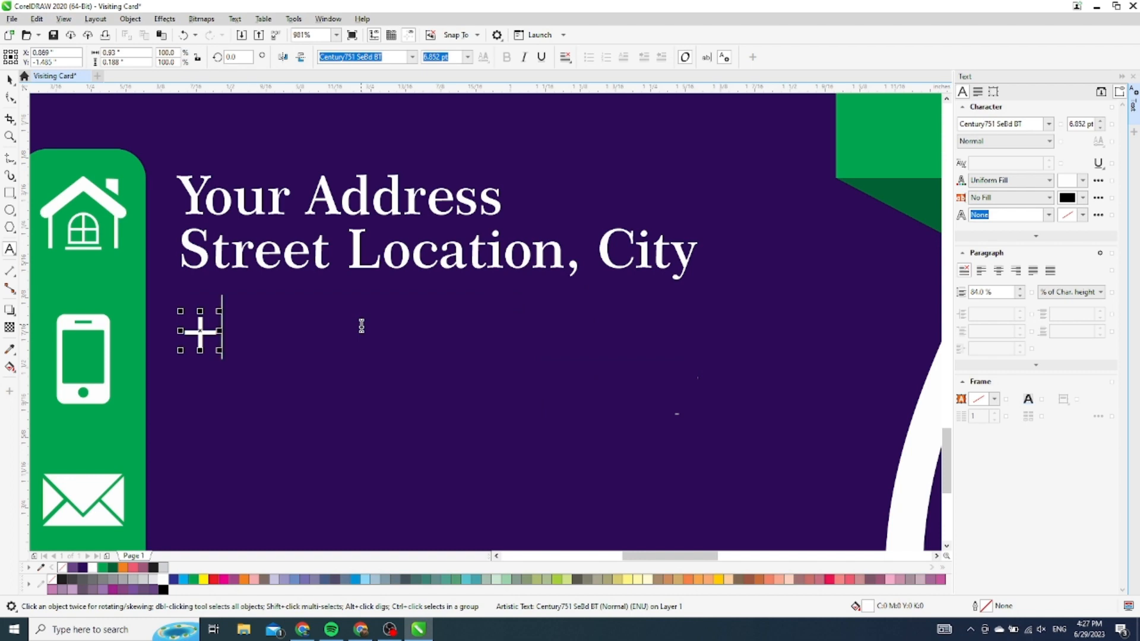
{"action": "type", "text": "00"}
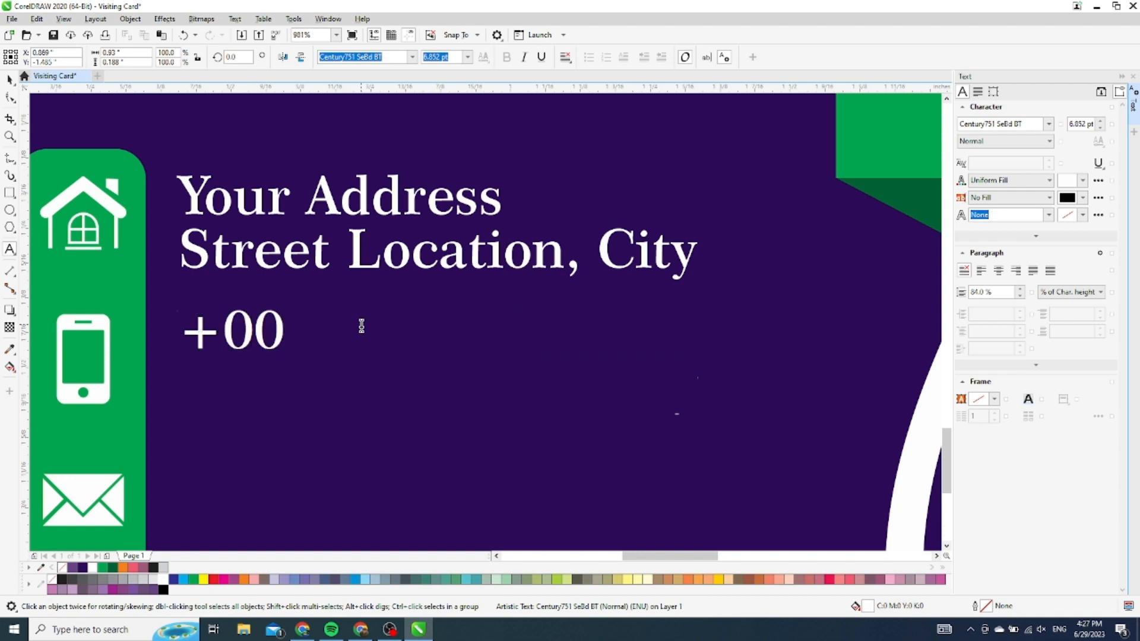
{"action": "type", "text": "0-000-0"}
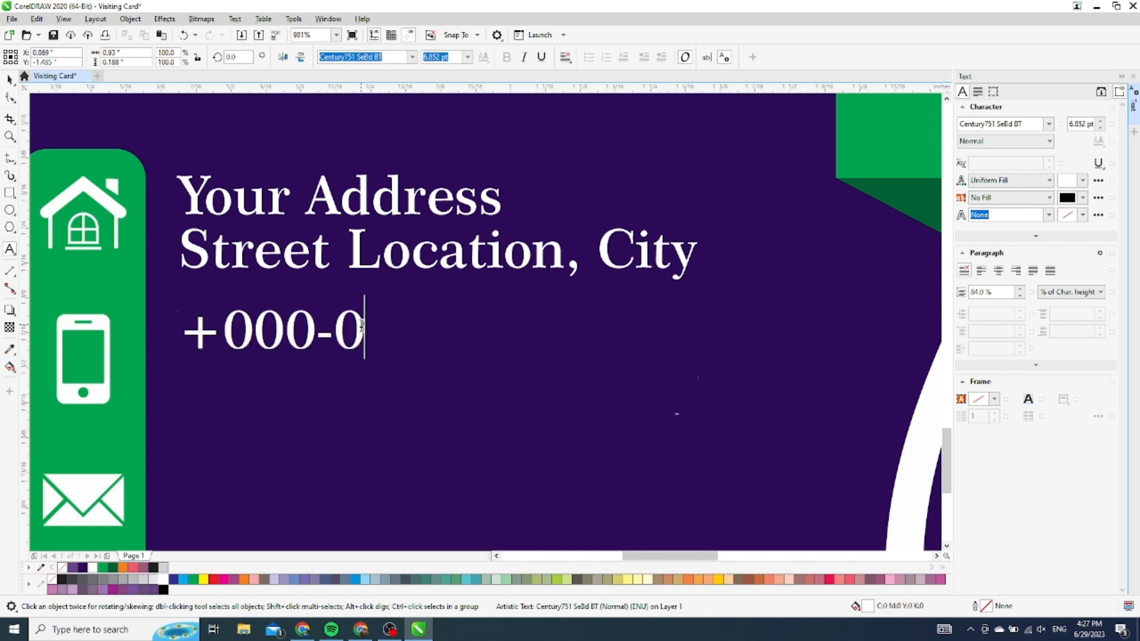
{"action": "type", "text": "000"}
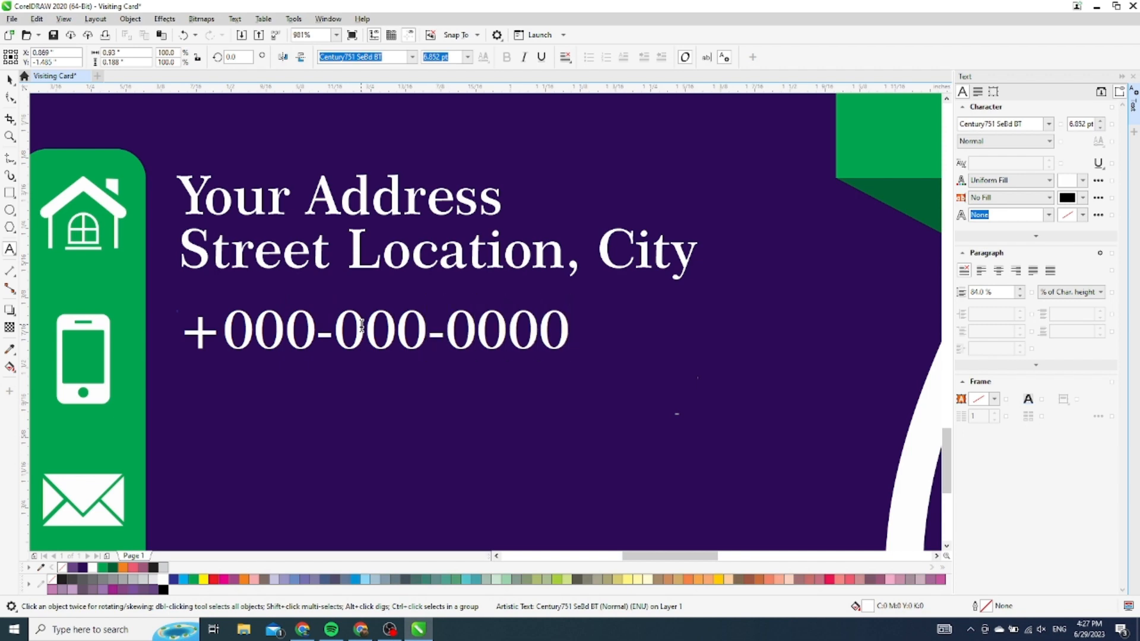
{"action": "key", "text": "BackSpace"}
{"action": "type", "text": "-000"}
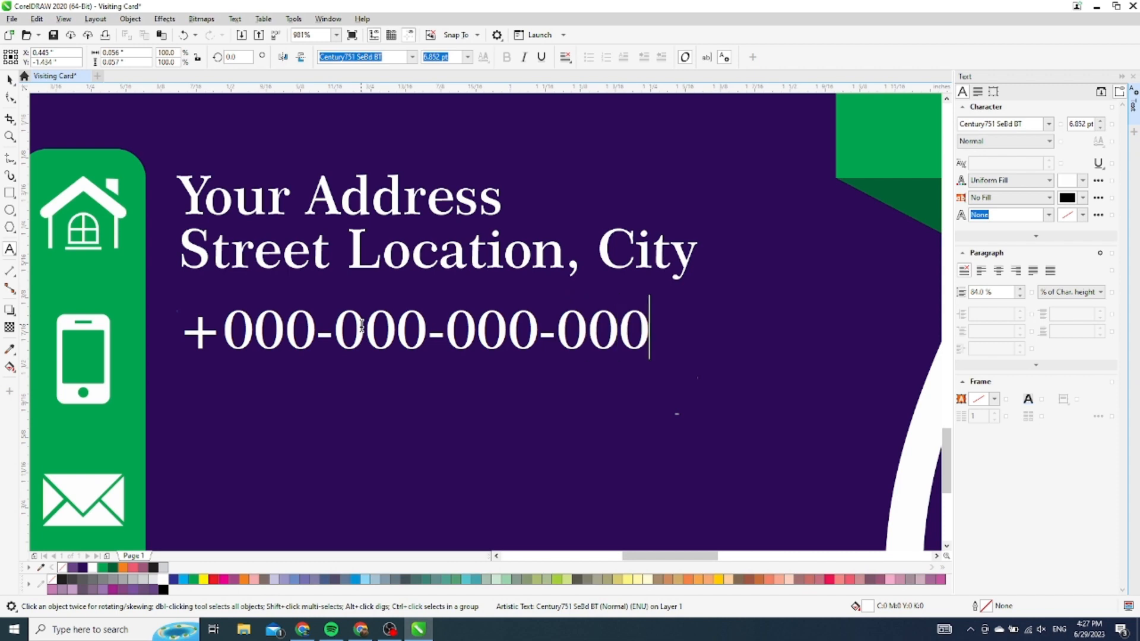
{"action": "type", "text": "0"}
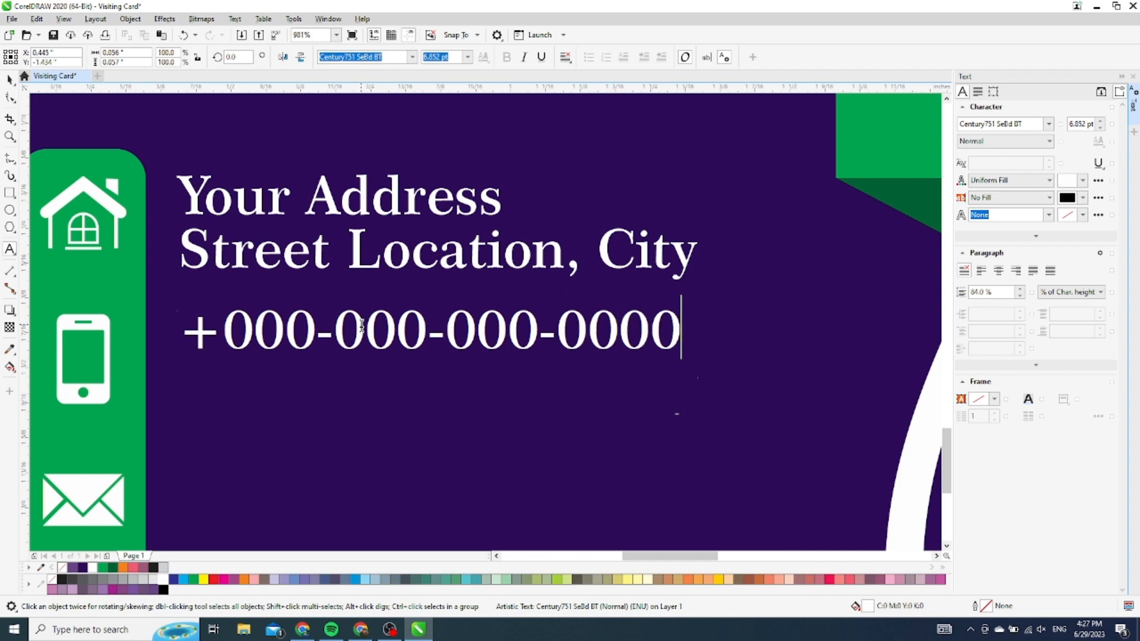
{"action": "left_click", "coordinate": [10, 79]}
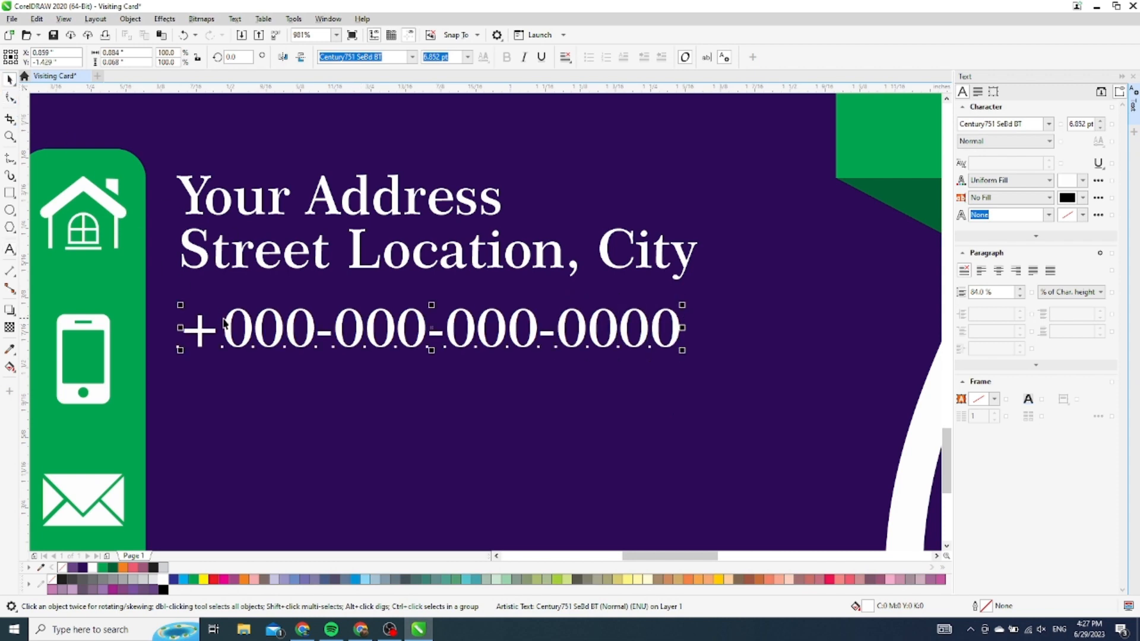
Duplicate the phone number line and nudge the copy just below the original
{"action": "key", "text": "ctrl+v"}
{"action": "key", "text": "Down"}
{"action": "key", "text": "Down"}
{"action": "key", "text": "Down"}
{"action": "key", "text": "Down"}
{"action": "key", "text": "Down"}
{"action": "key", "text": "Down"}
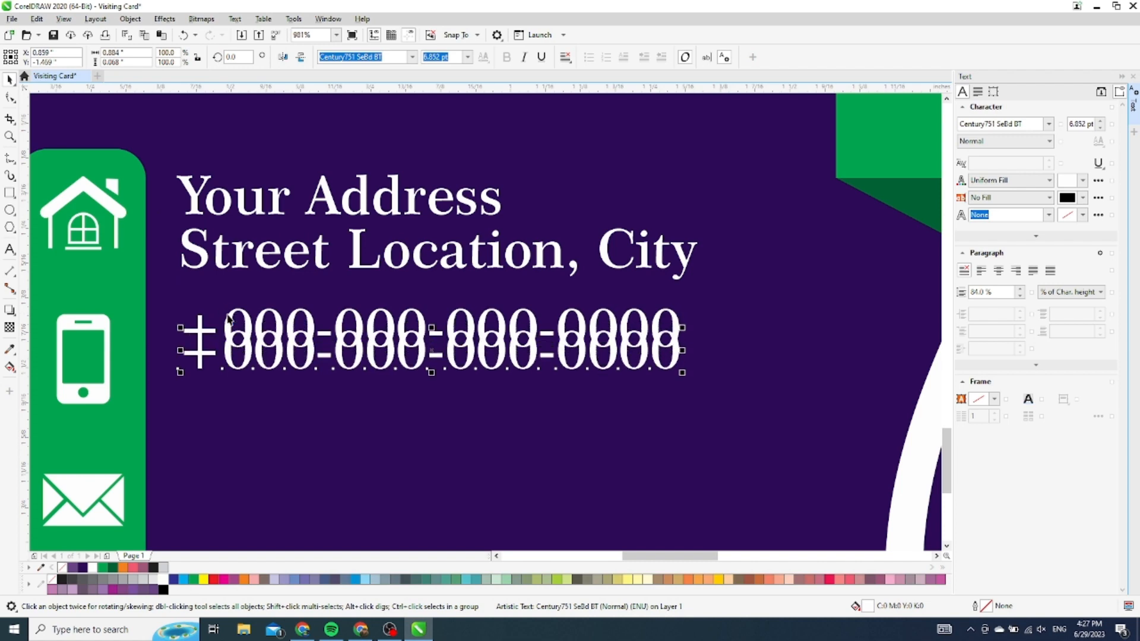
{"action": "key", "text": "Down"}
{"action": "key", "text": "Down"}
{"action": "key", "text": "Down"}
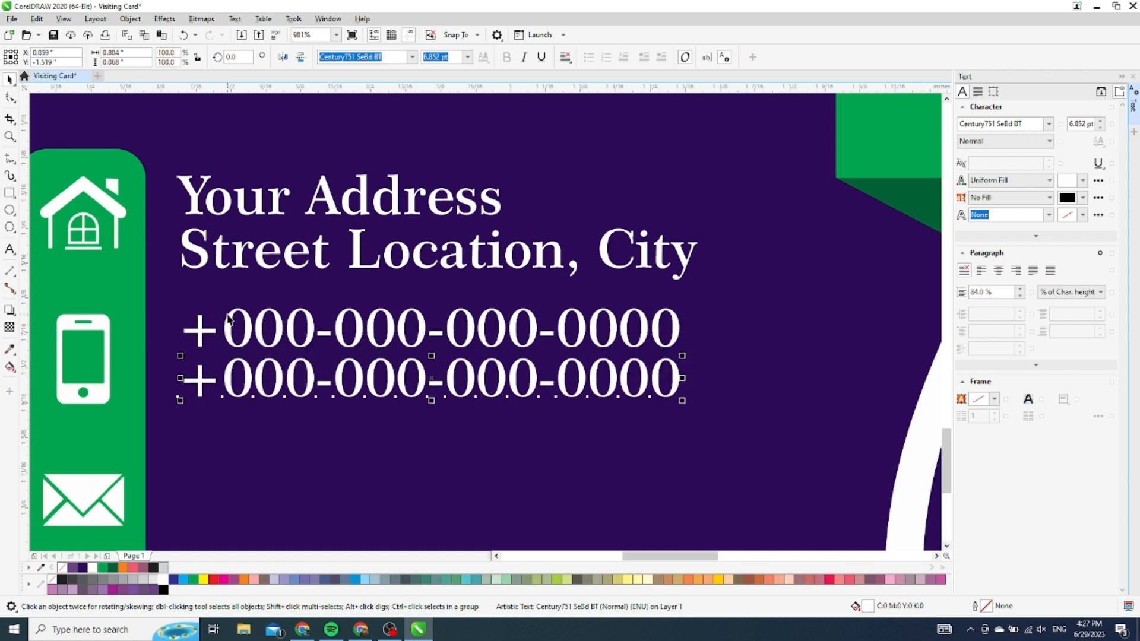
{"action": "scroll", "coordinate": [725, 230], "scroll_direction": "down", "scroll_amount": 5}
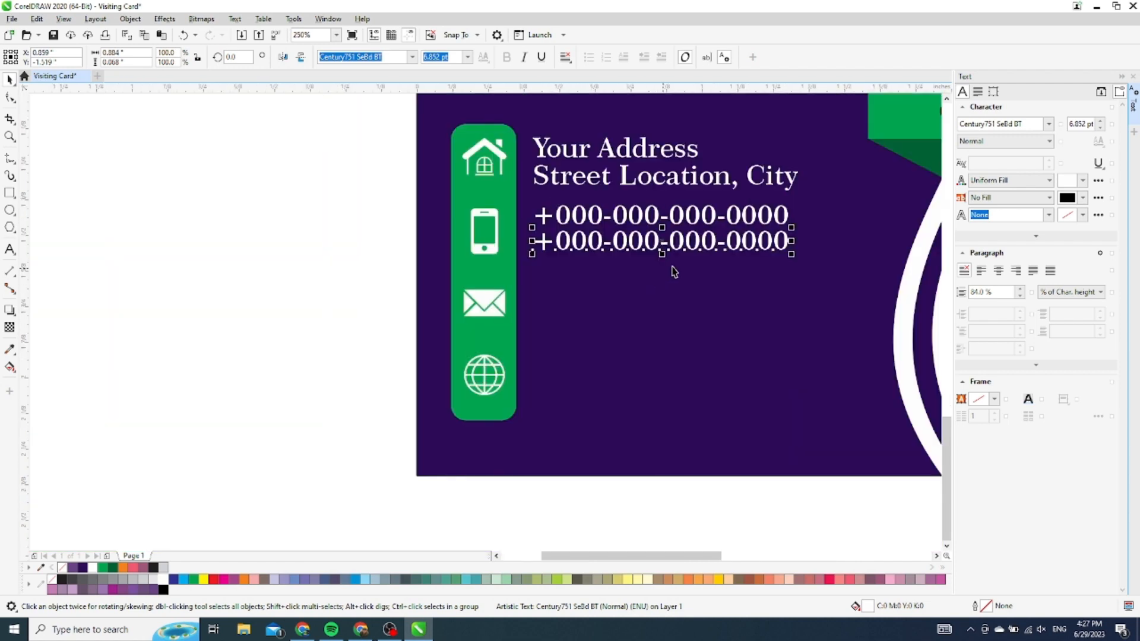
{"action": "left_click", "coordinate": [310, 259]}
{"action": "scroll", "coordinate": [843, 270], "scroll_direction": "up", "scroll_amount": 3}
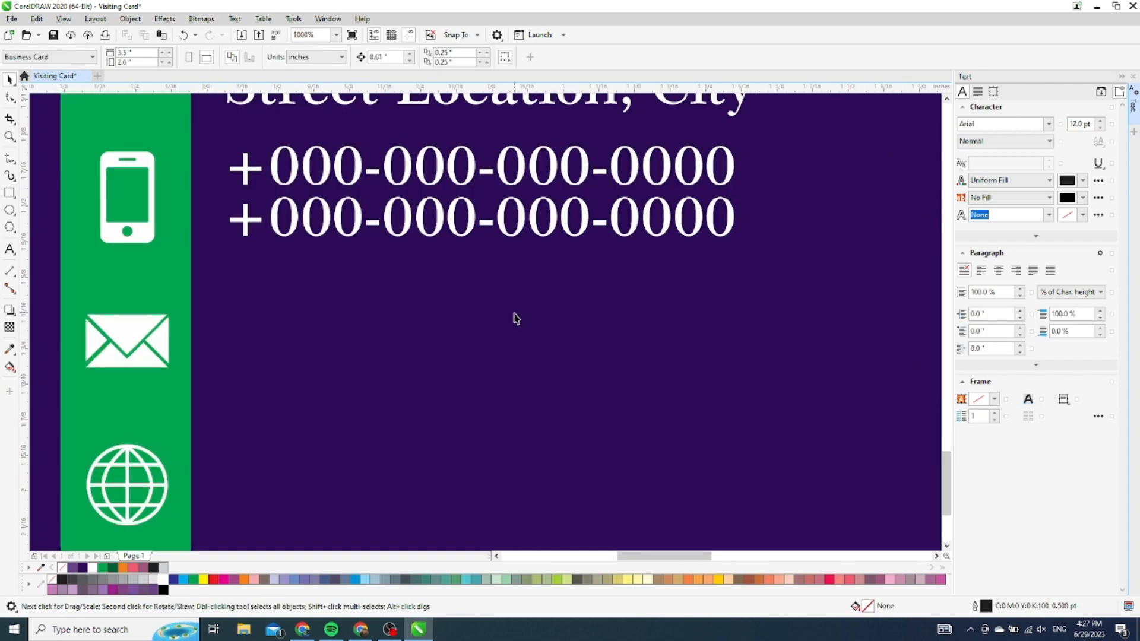
{"action": "left_click", "coordinate": [473, 222]}
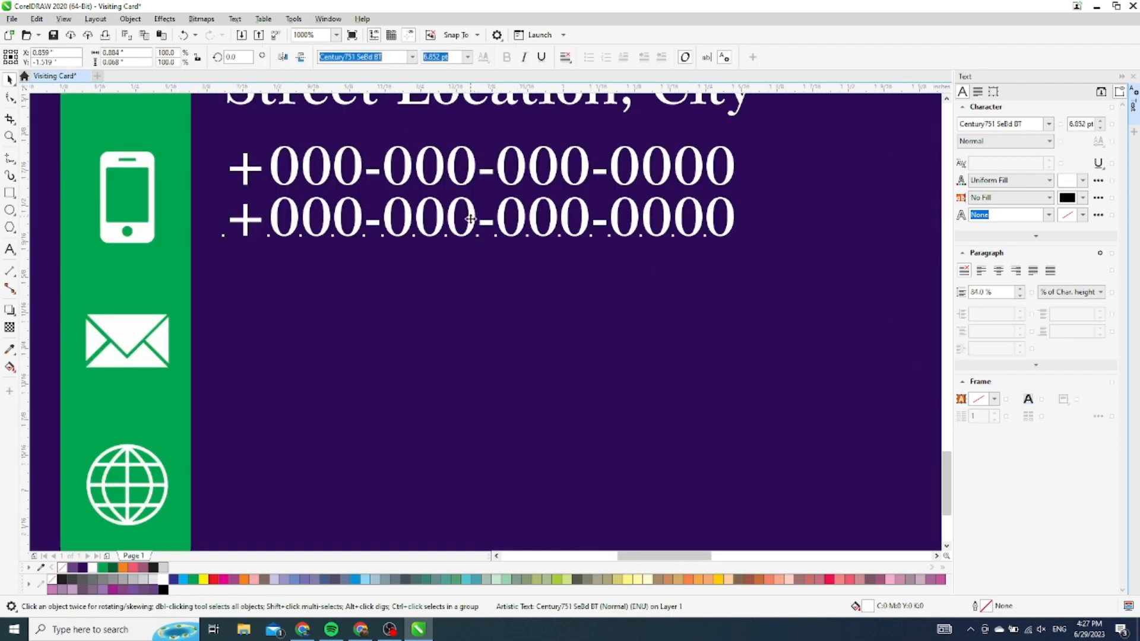
Copy the phone number line beside the envelope icon and replace it with the e-mail address
{"action": "left_click_drag", "start_coordinate": [470, 220], "coordinate": [459, 333]}
{"action": "right_click", "coordinate": [460, 333]}
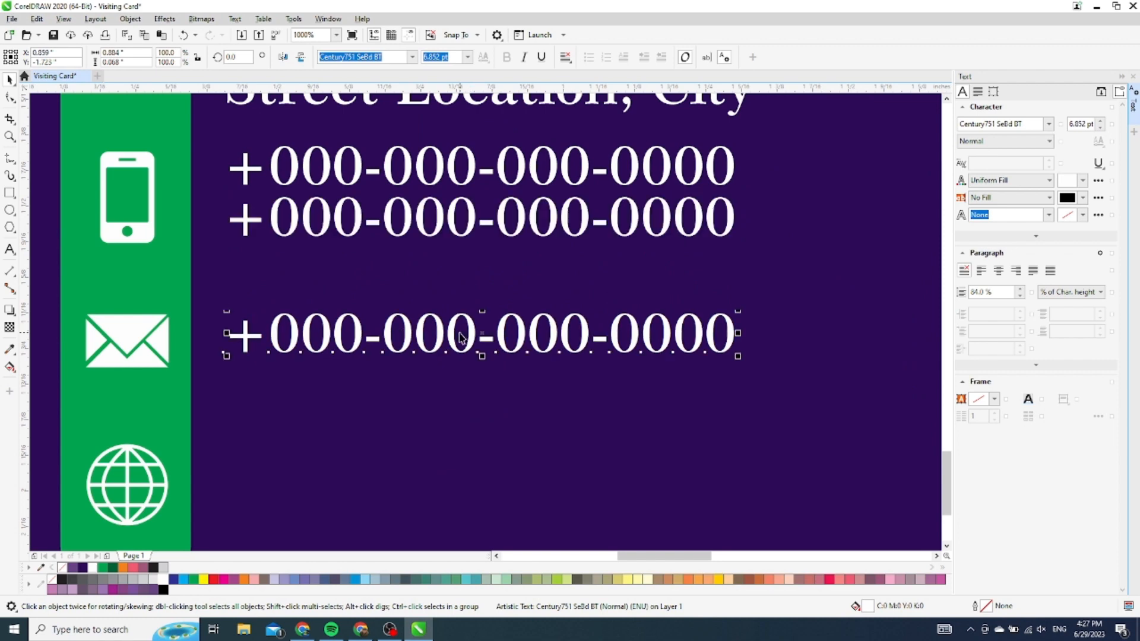
{"action": "double_click", "coordinate": [473, 336]}
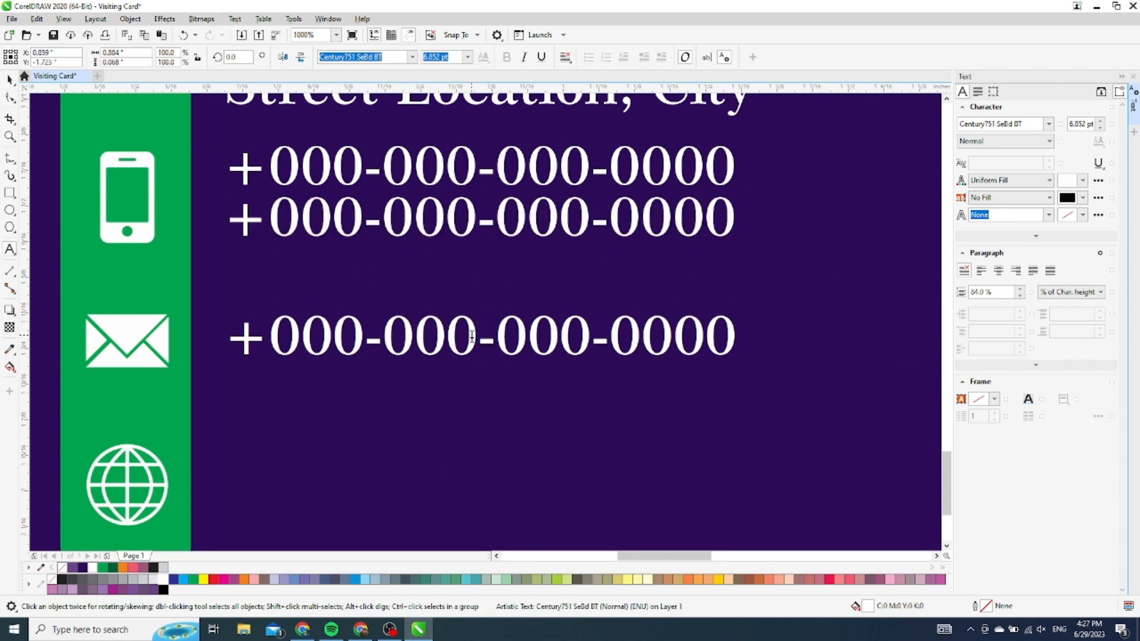
{"action": "key", "text": "ctrl+a"}
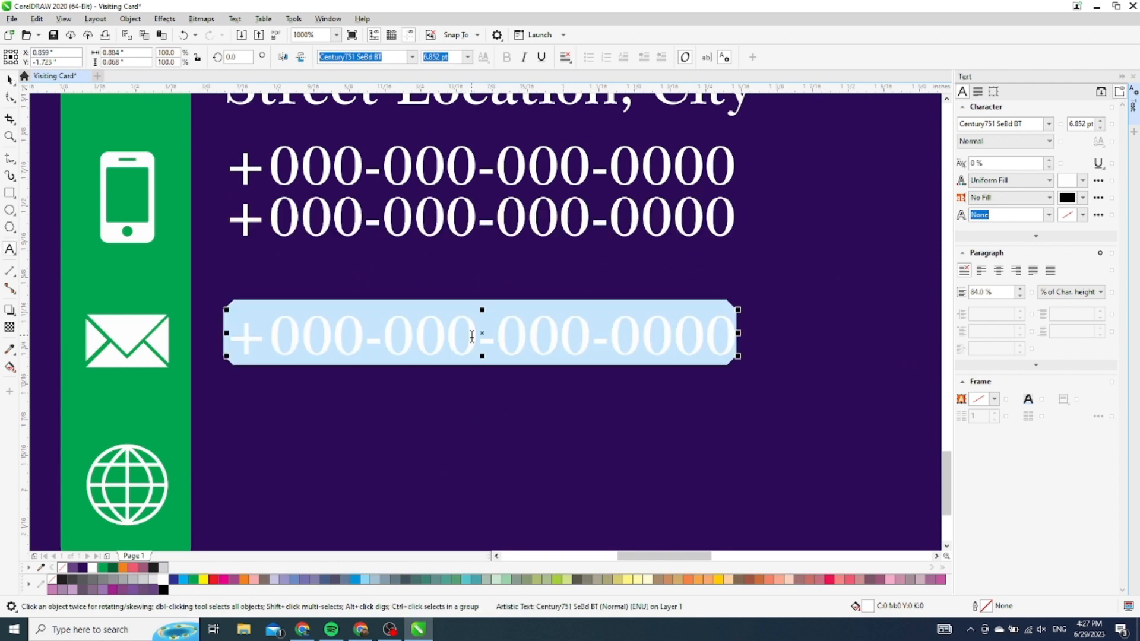
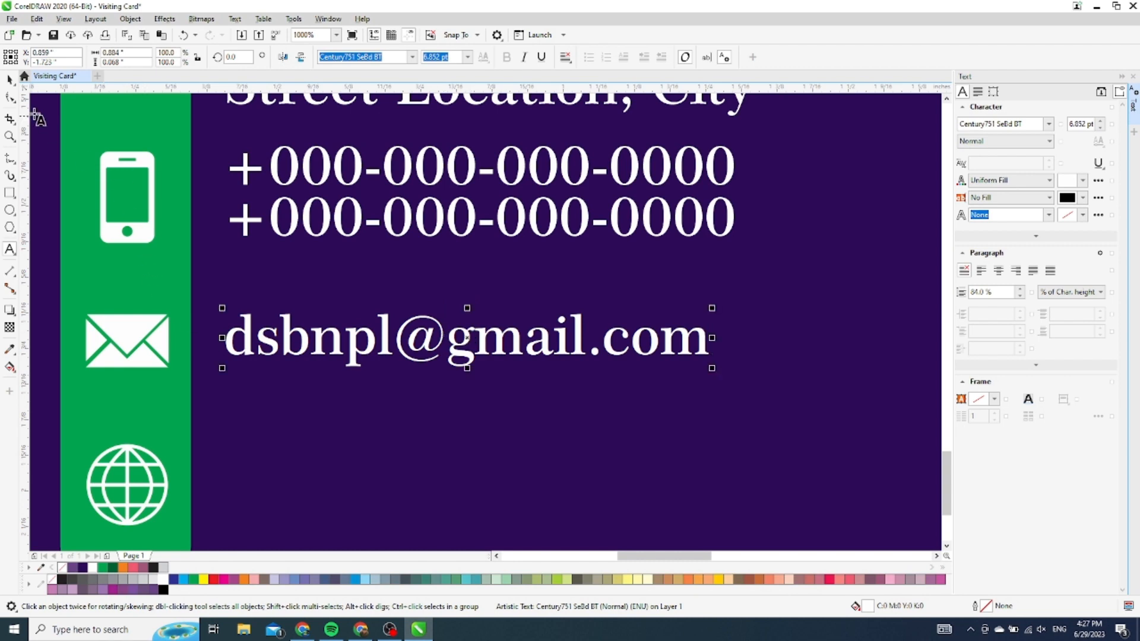
{"action": "left_click", "coordinate": [10, 80]}
{"action": "scroll", "coordinate": [584, 242], "scroll_direction": "down", "scroll_amount": 2}
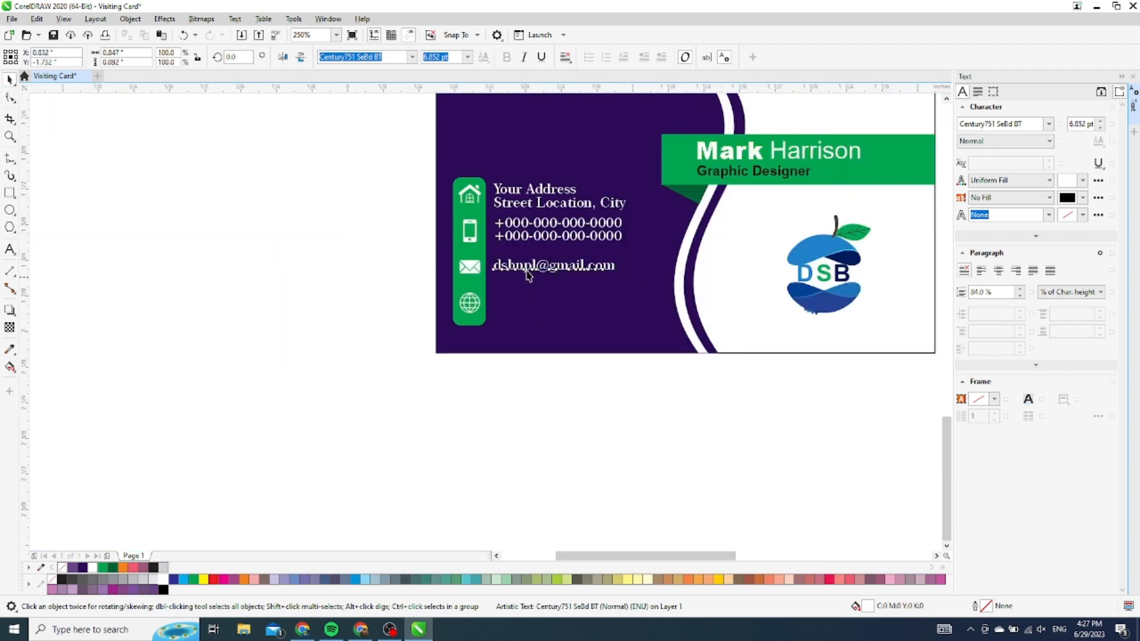
{"action": "scroll", "coordinate": [530, 268], "scroll_direction": "up", "scroll_amount": 2}
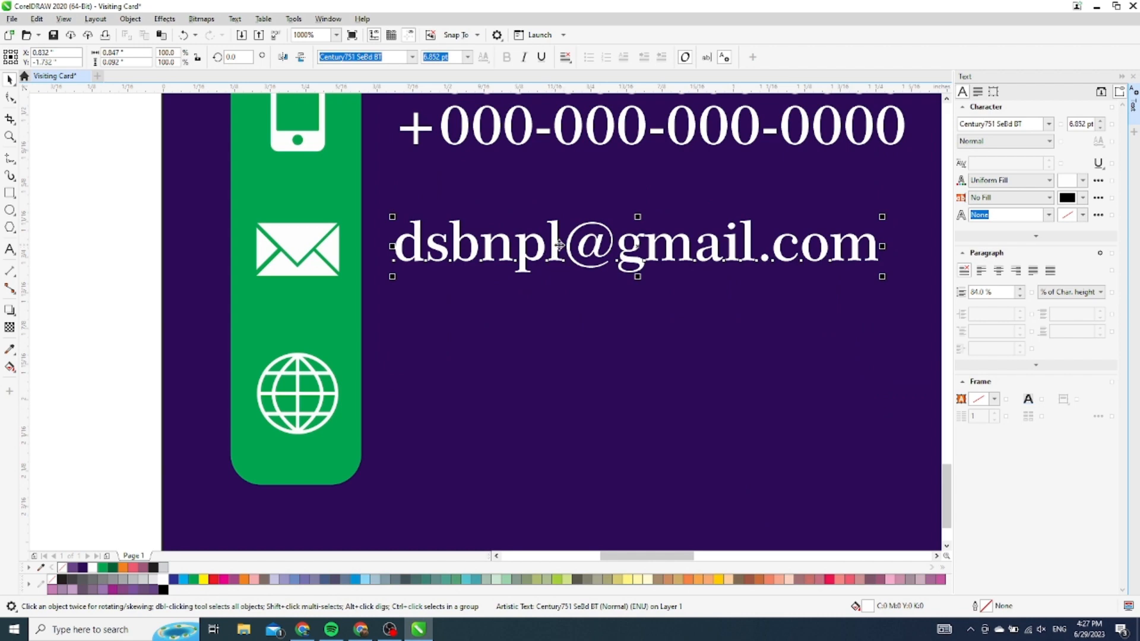
{"action": "left_click_drag", "start_coordinate": [559, 244], "coordinate": [568, 399]}
{"action": "right_click", "coordinate": [568, 399]}
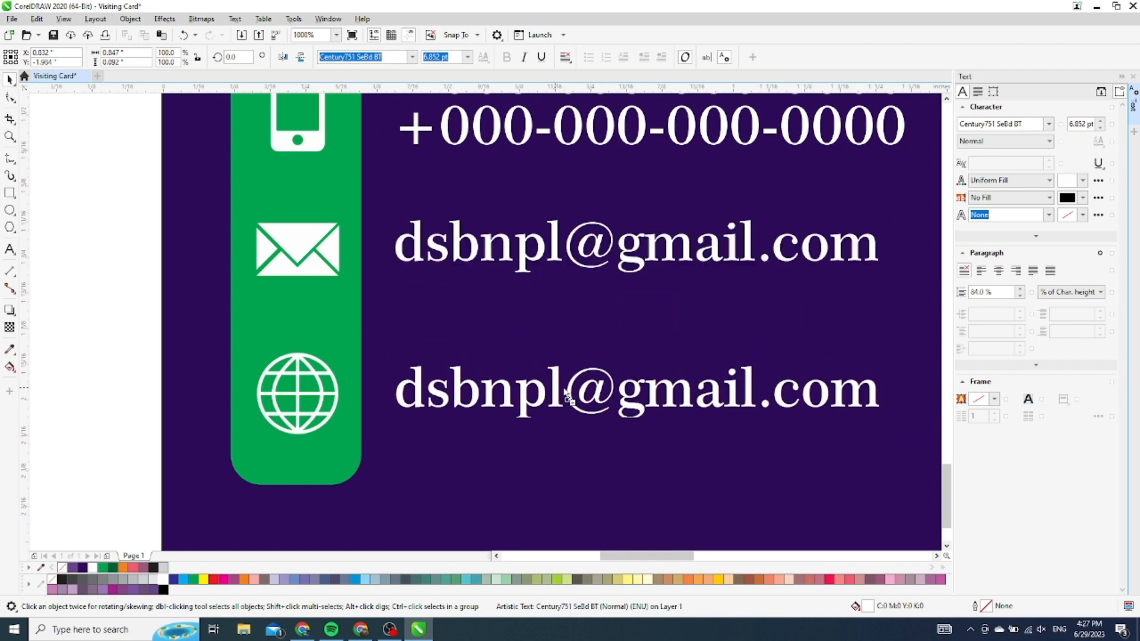
{"action": "double_click", "coordinate": [556, 386]}
{"action": "key", "text": "ctrl+a"}
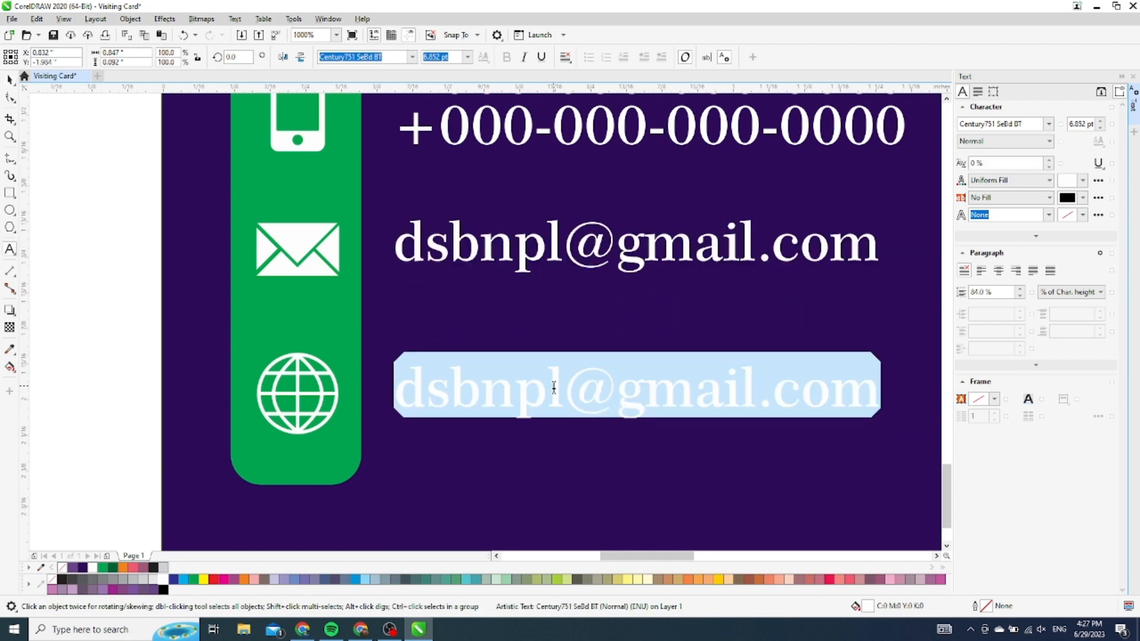
{"action": "type", "text": "www."}
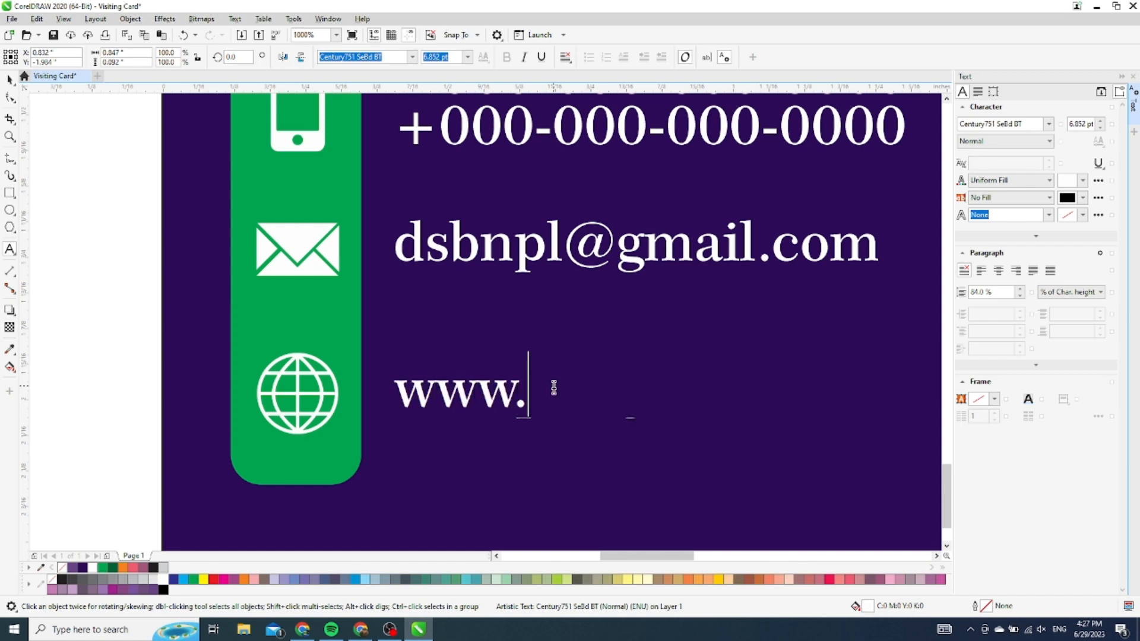
{"action": "type", "text": "dsb.c"}
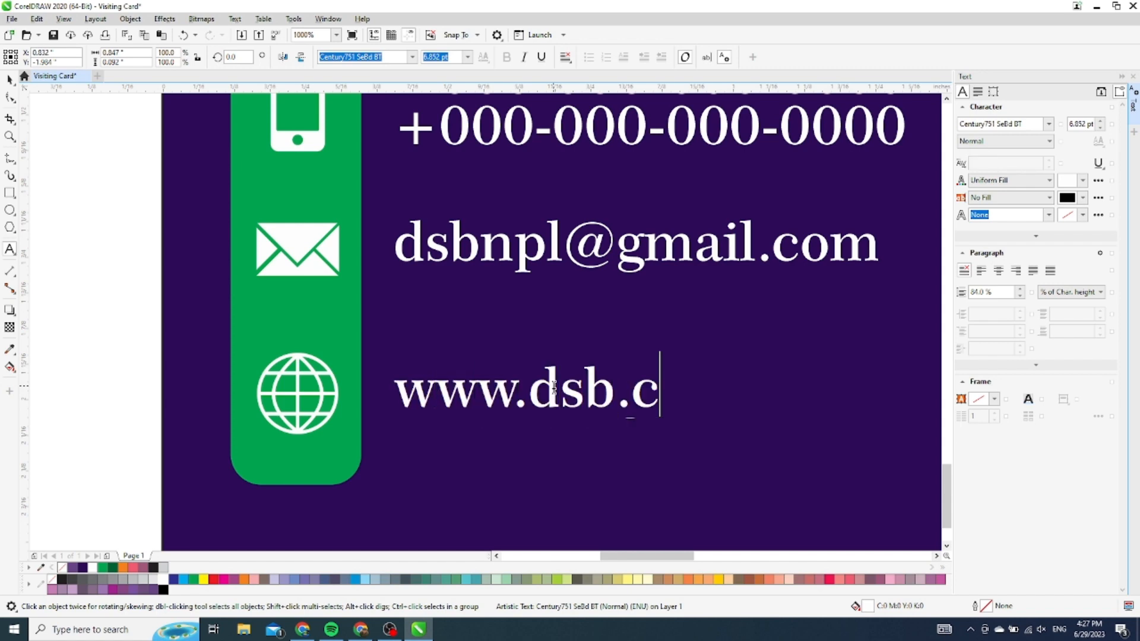
{"action": "type", "text": "om.np"}
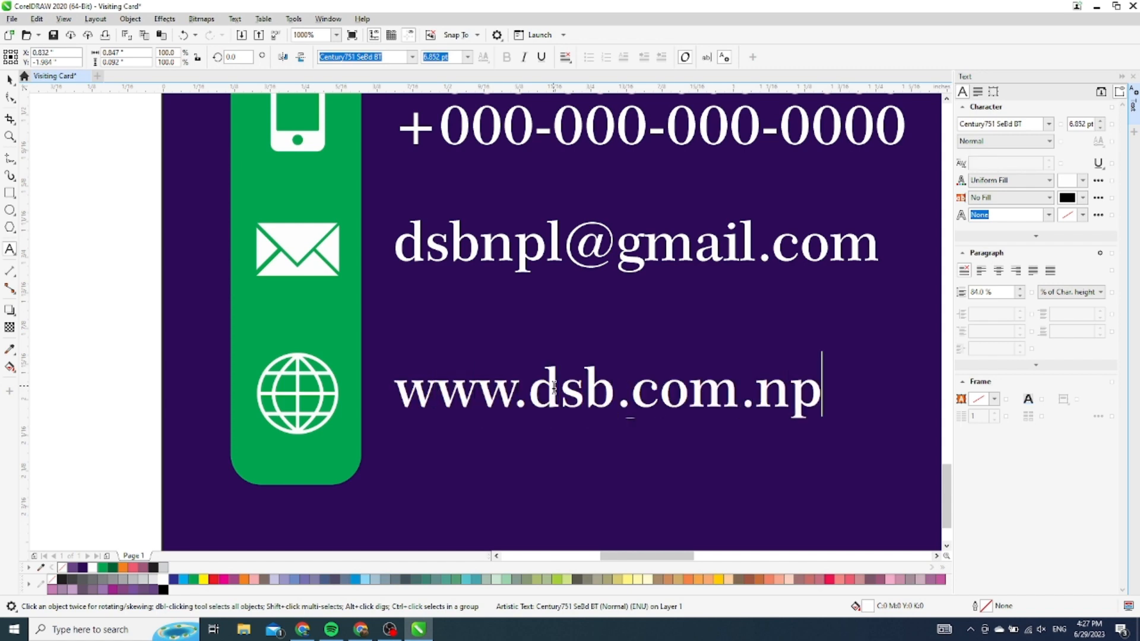
Zoom out and delete the leftover location pin icon lying next to the cards
{"action": "scroll", "coordinate": [84, 216], "scroll_direction": "down", "scroll_amount": 3}
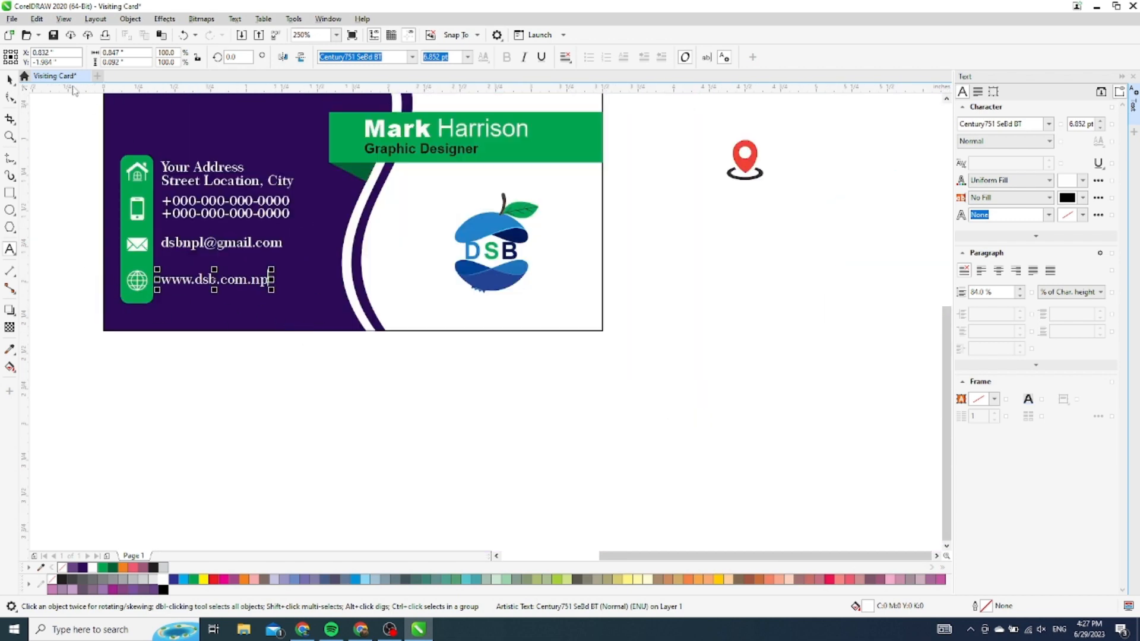
{"action": "scroll", "coordinate": [451, 338], "scroll_direction": "down", "scroll_amount": 2}
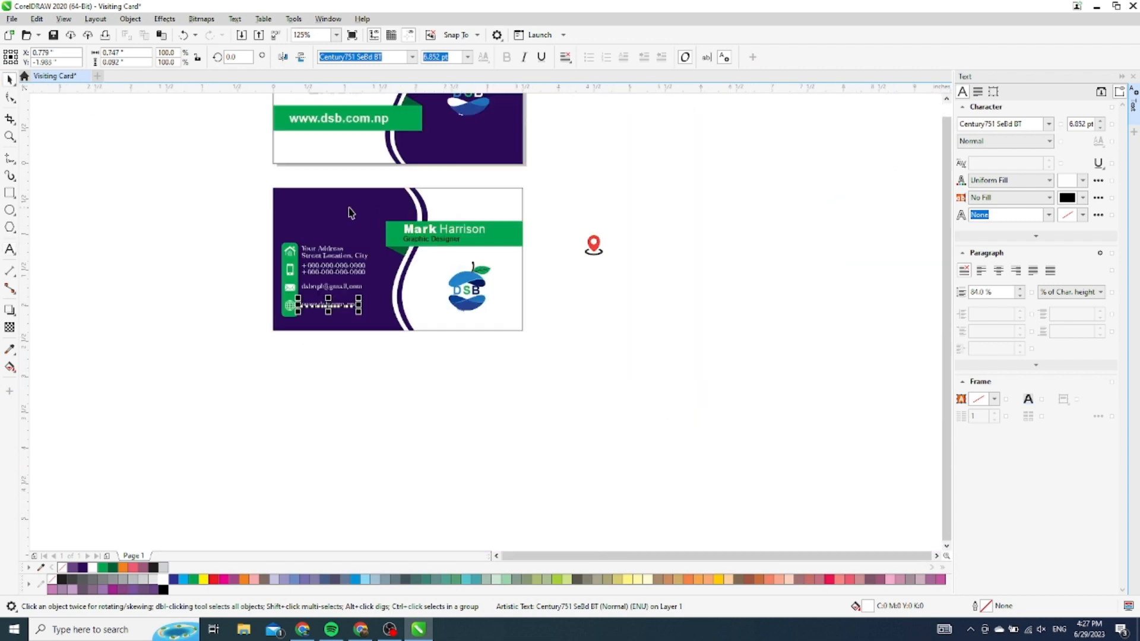
{"action": "left_click", "coordinate": [250, 198]}
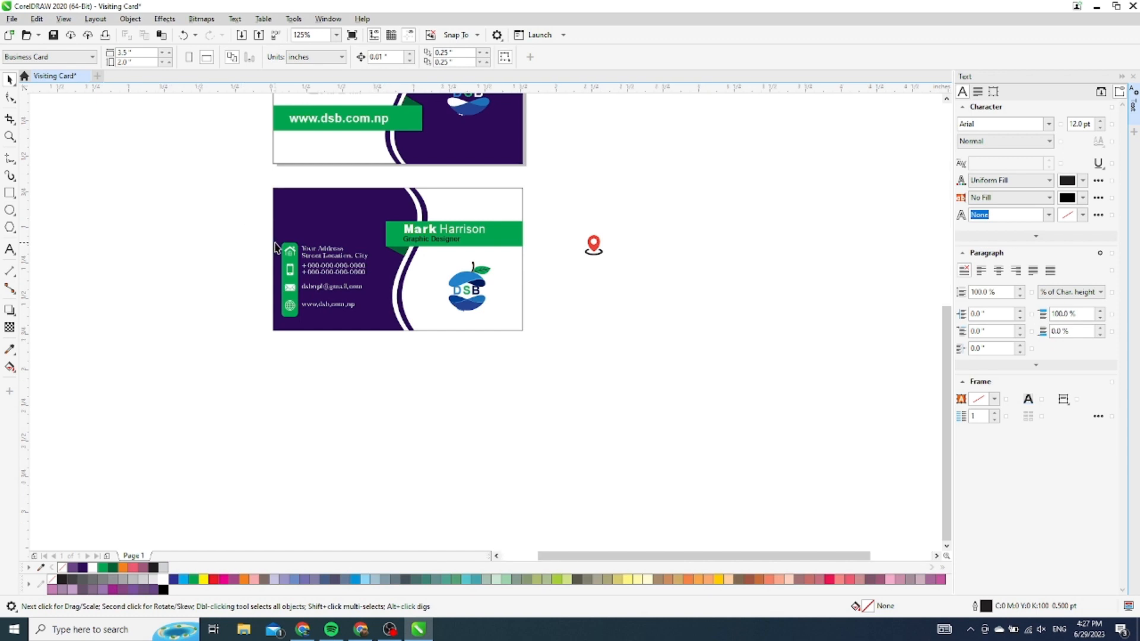
{"action": "scroll", "coordinate": [275, 243], "scroll_direction": "up", "scroll_amount": 2}
{"action": "scroll", "coordinate": [402, 389], "scroll_direction": "down", "scroll_amount": 2}
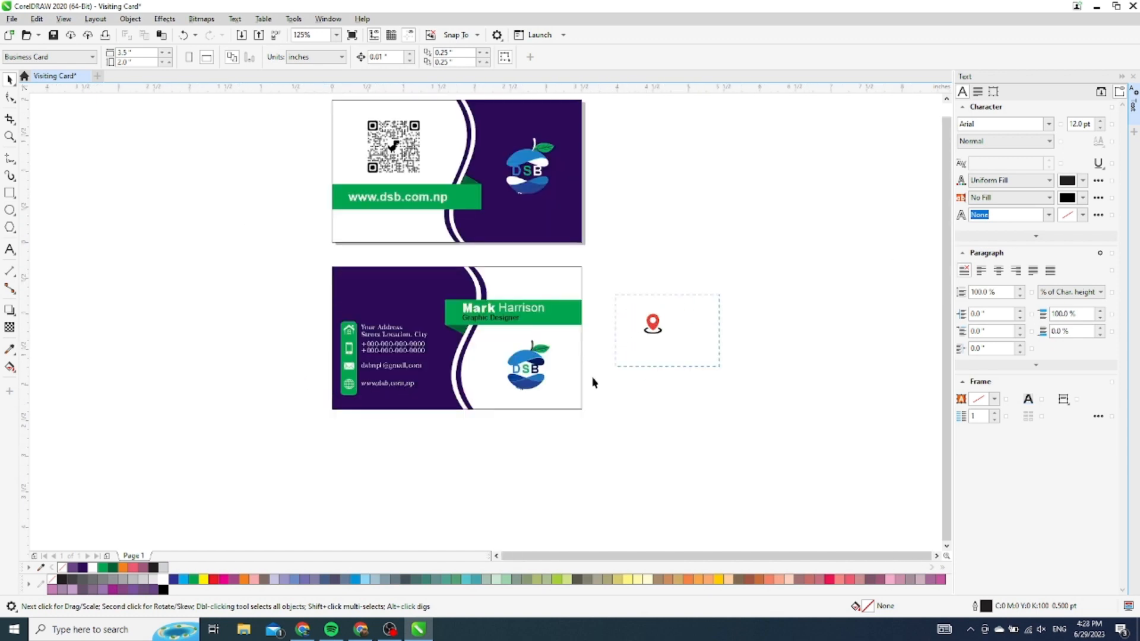
{"action": "left_click_drag", "start_coordinate": [592, 381], "coordinate": [577, 392]}
{"action": "key", "text": "Delete"}
Set the lower card's background rectangle outline width to None
{"action": "scroll", "coordinate": [534, 333], "scroll_direction": "down", "scroll_amount": 2}
{"action": "scroll", "coordinate": [504, 281], "scroll_direction": "up", "scroll_amount": 2}
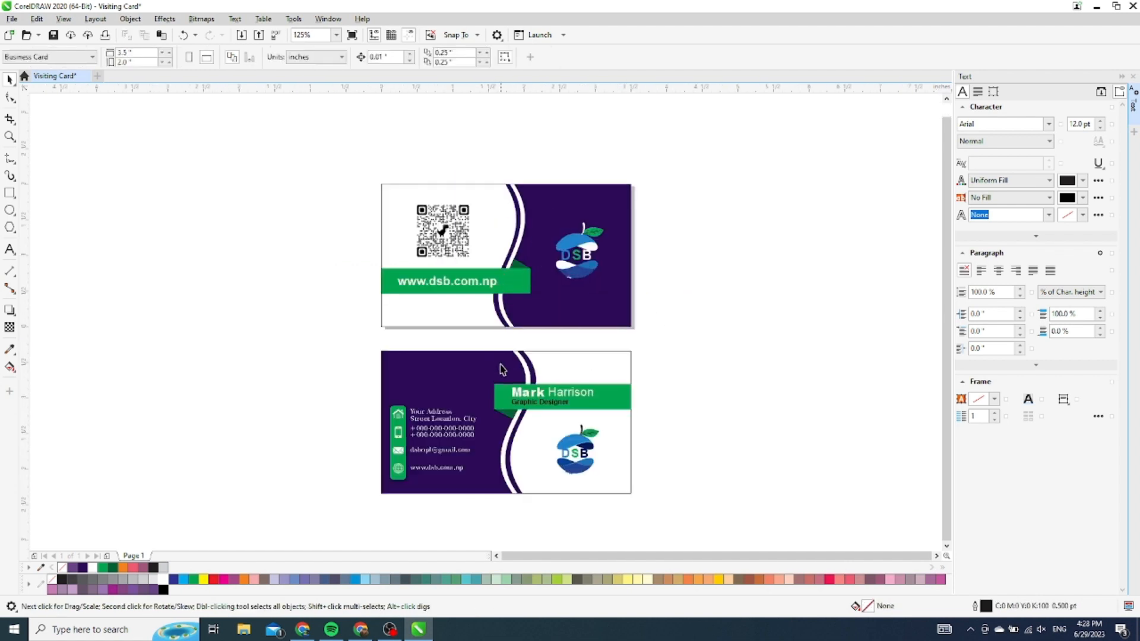
{"action": "scroll", "coordinate": [513, 440], "scroll_direction": "up", "scroll_amount": 2}
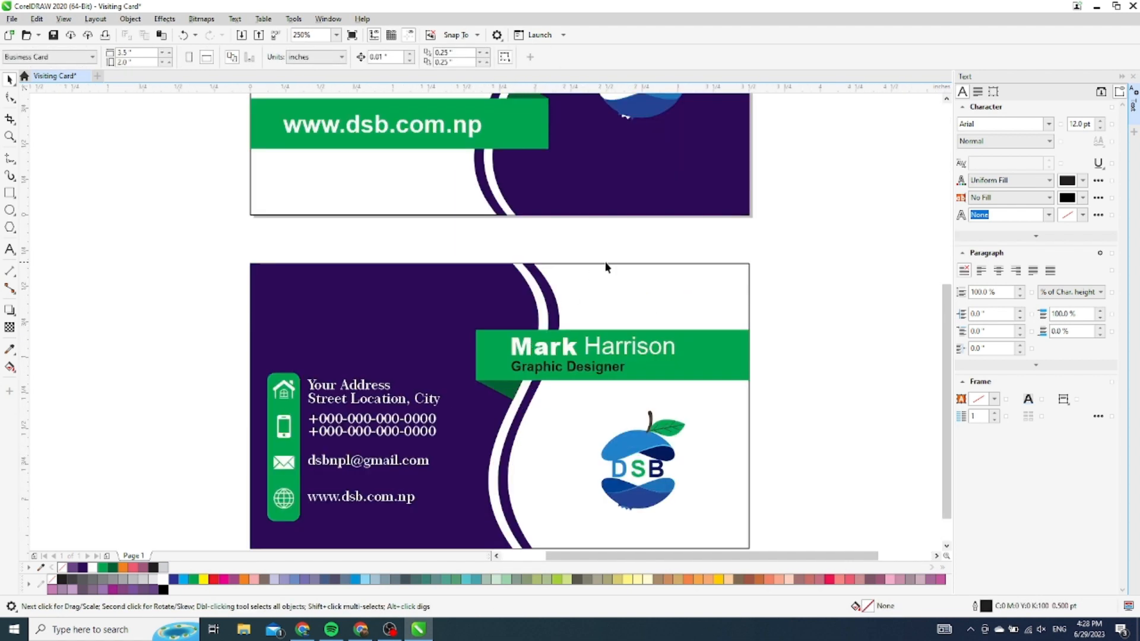
{"action": "left_click", "coordinate": [749, 265]}
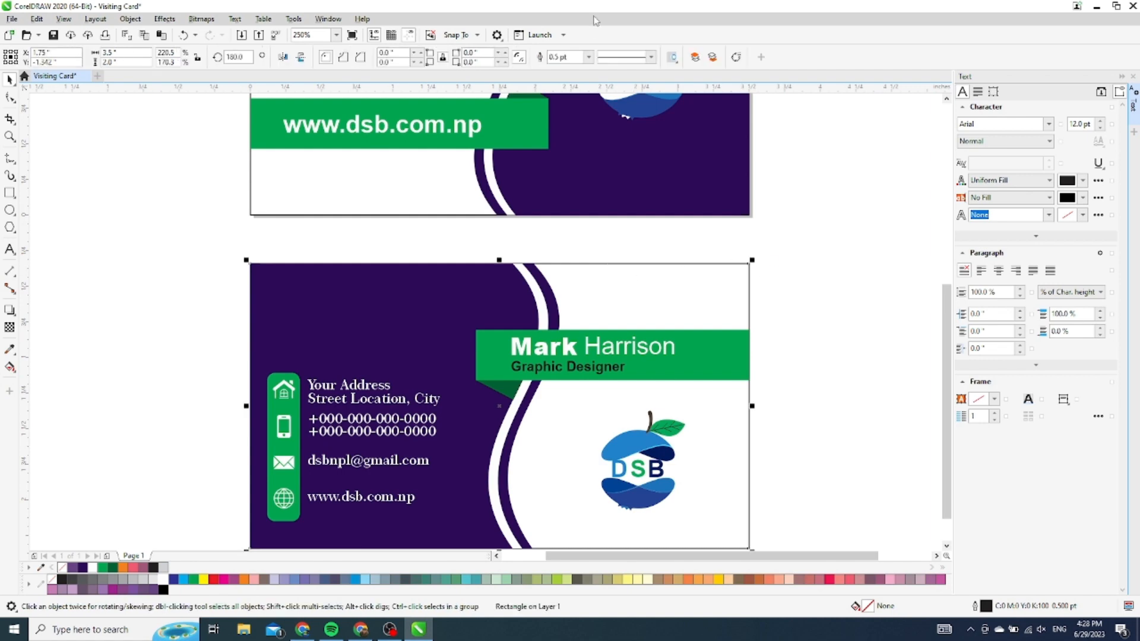
{"action": "left_click", "coordinate": [588, 57]}
{"action": "left_click", "coordinate": [576, 68]}
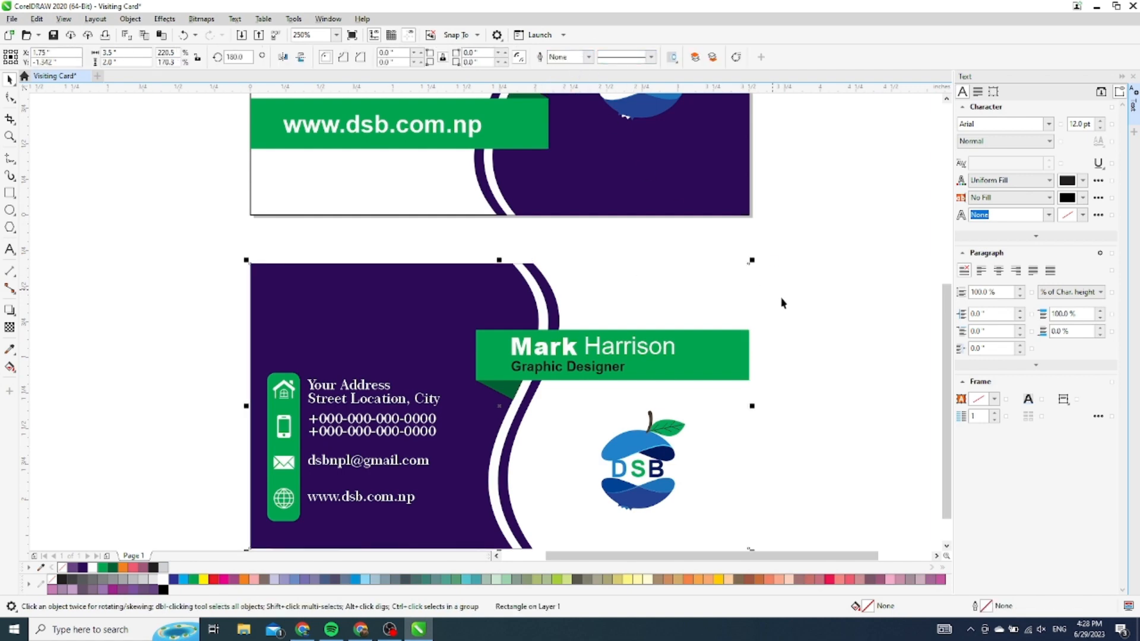
Set the upper card's background rectangle outline width to None
{"action": "scroll", "coordinate": [659, 289], "scroll_direction": "down", "scroll_amount": 2}
{"action": "left_click", "coordinate": [503, 252]}
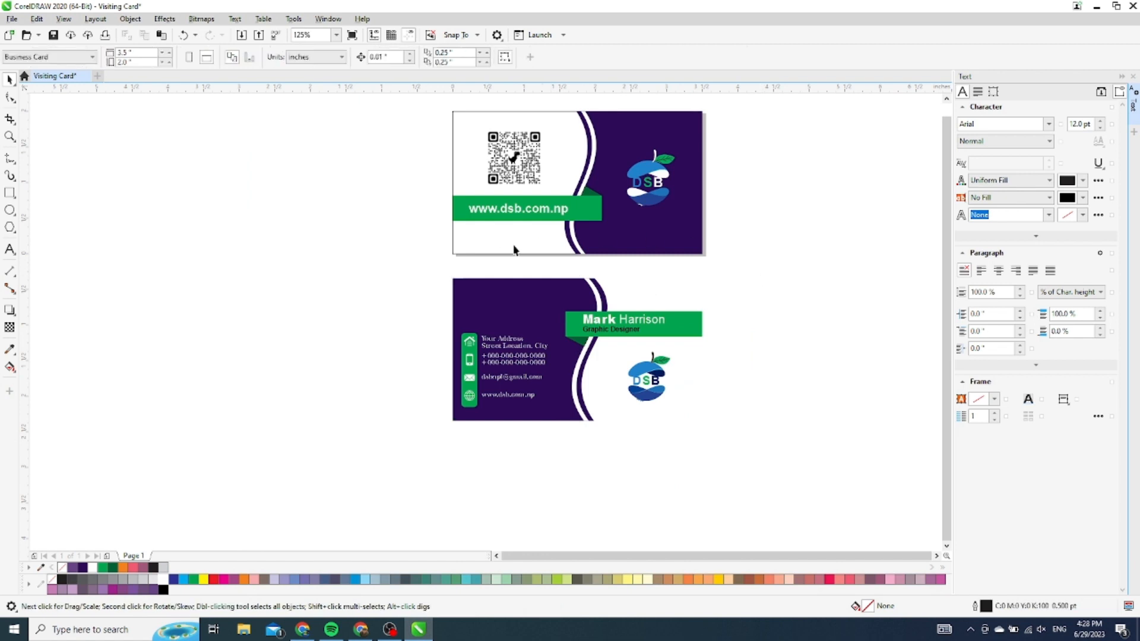
{"action": "left_click", "coordinate": [589, 57]}
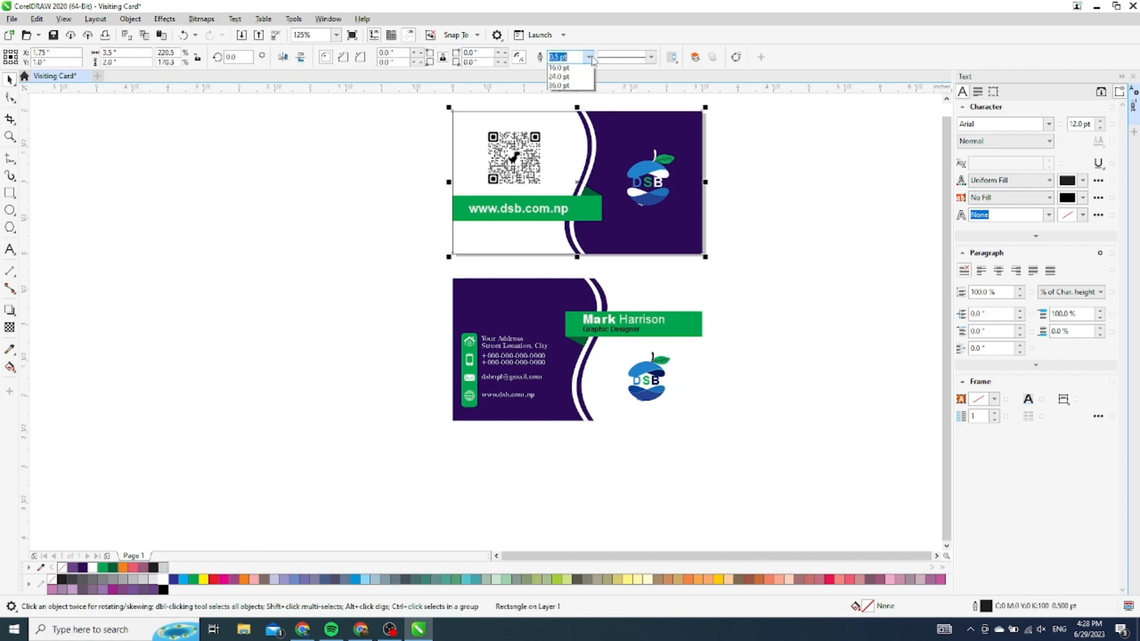
{"action": "left_click", "coordinate": [574, 68]}
{"action": "left_click", "coordinate": [819, 232]}
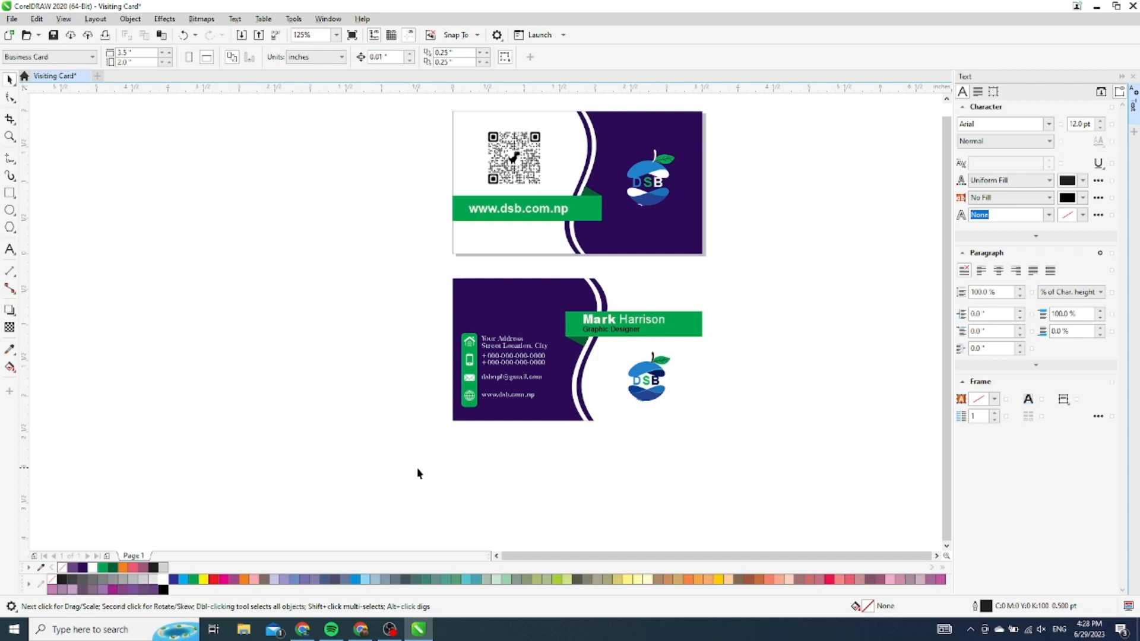
Cancel an accidental export and select all objects of the lower contact card
{"action": "left_click_drag", "start_coordinate": [432, 271], "coordinate": [758, 104]}
{"action": "key", "text": "ctrl+e"}
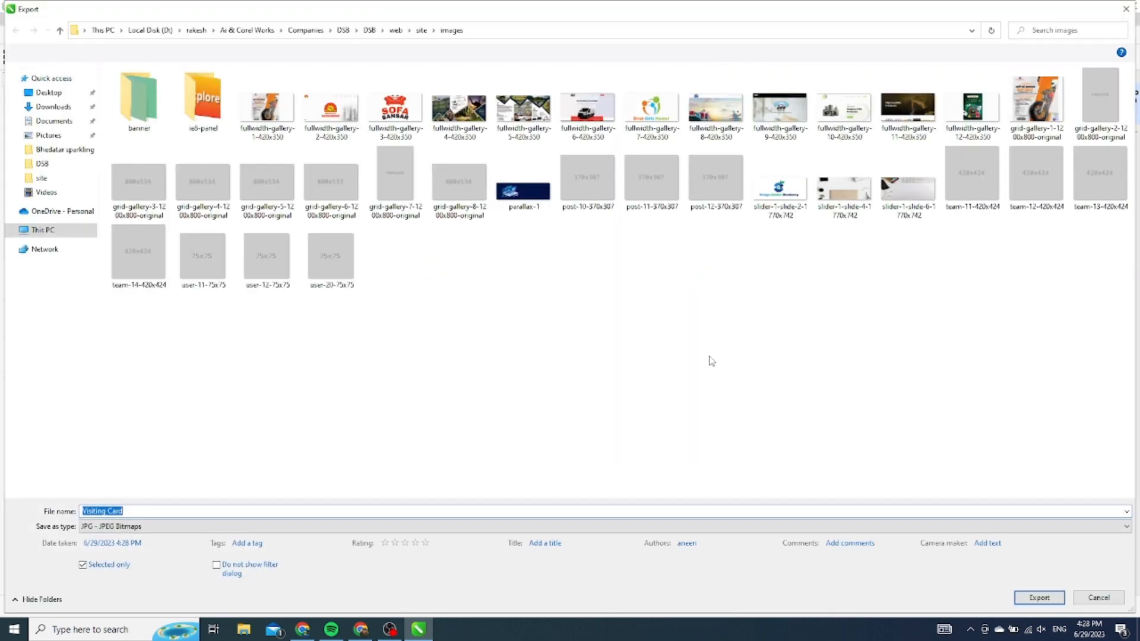
{"action": "left_click", "coordinate": [1099, 598]}
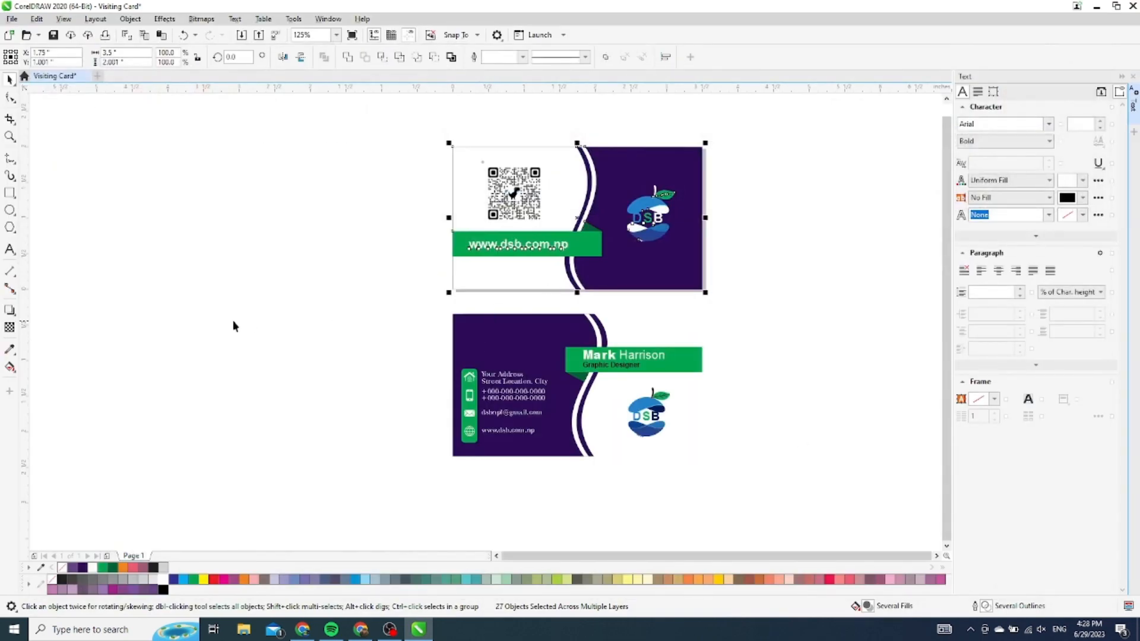
{"action": "left_click", "coordinate": [374, 326]}
{"action": "left_click_drag", "start_coordinate": [421, 304], "coordinate": [739, 483]}
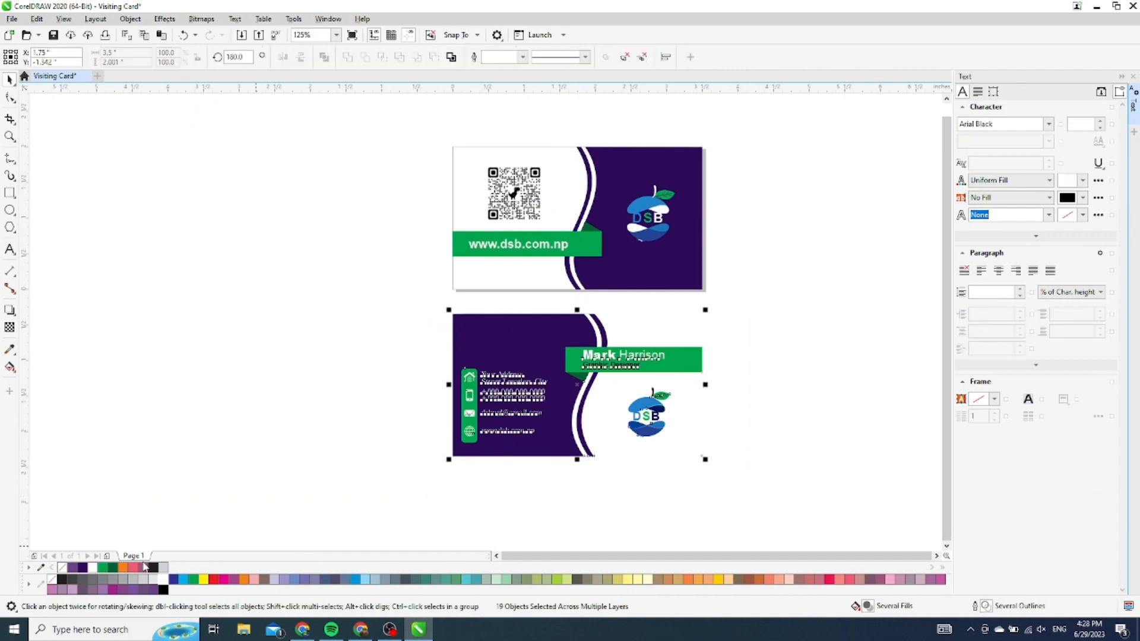
Add a blank Page 2, undo the mistaken paste, and return to Page 1
{"action": "left_click", "coordinate": [108, 557]}
{"action": "key", "text": "ctrl+v"}
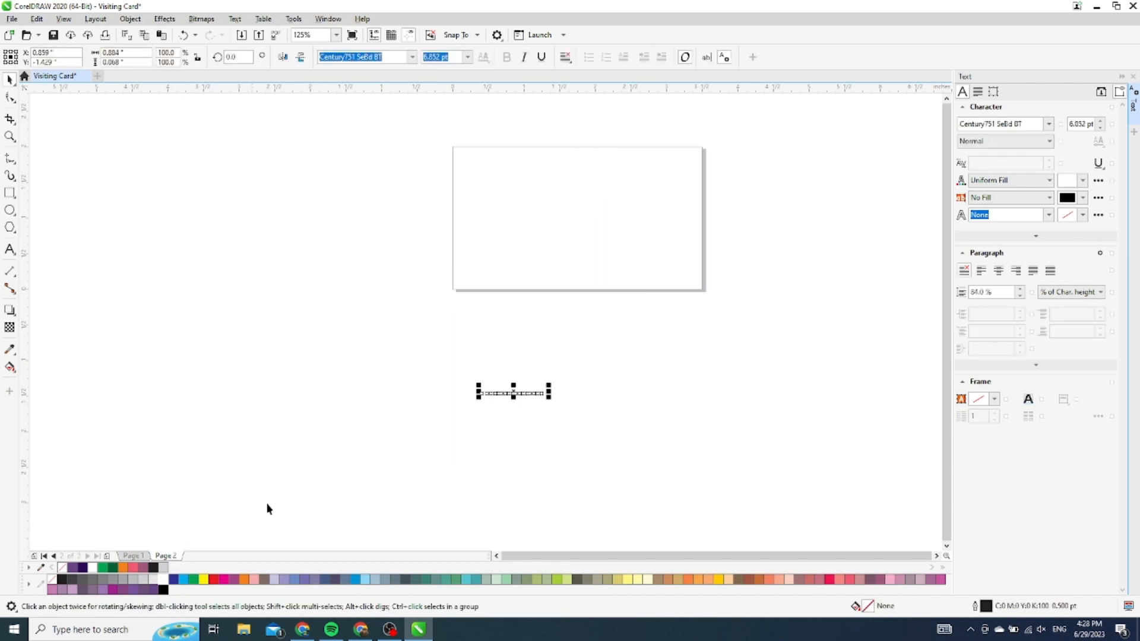
{"action": "key", "text": "ctrl+z"}
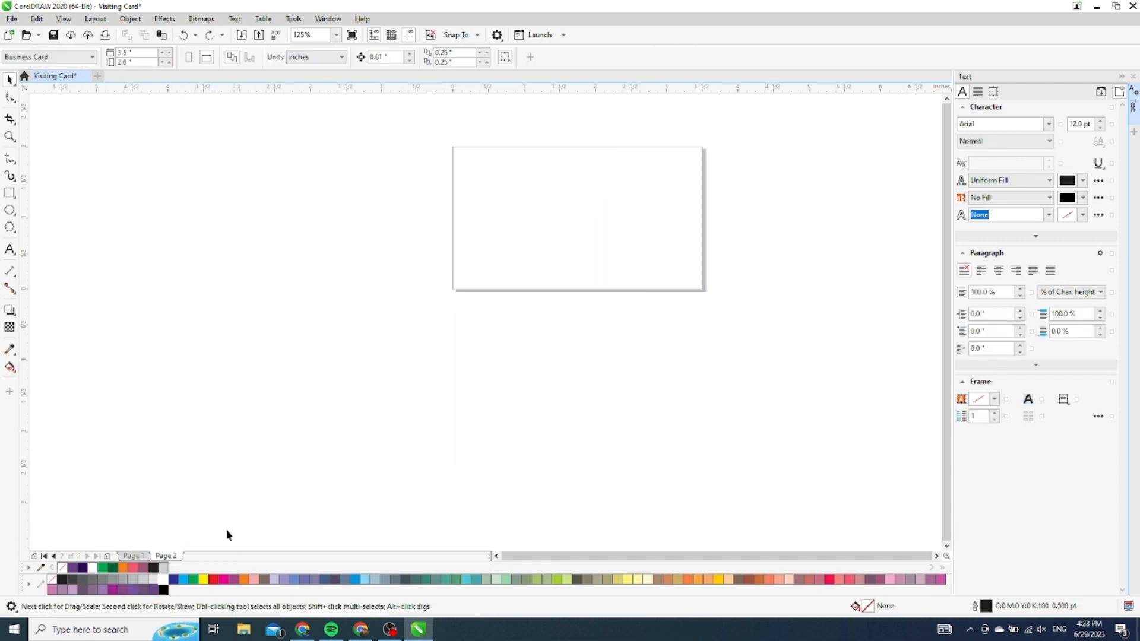
{"action": "left_click", "coordinate": [144, 557]}
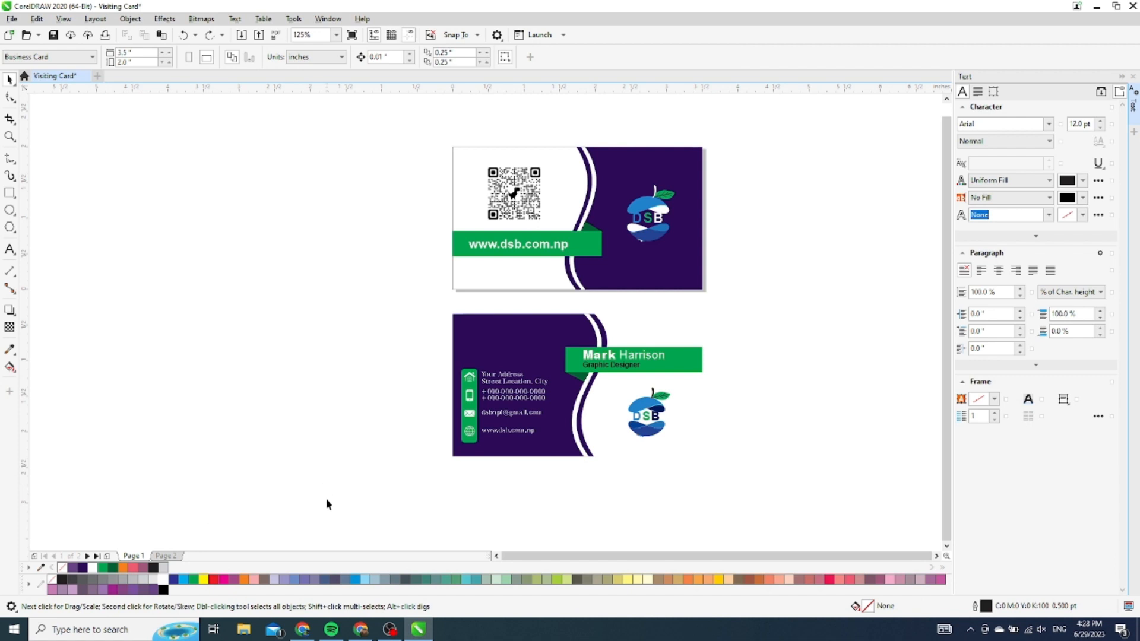
Move the contact-details card from Page 1 to Page 2 and centre it there
{"action": "left_click_drag", "start_coordinate": [732, 337], "coordinate": [740, 312]}
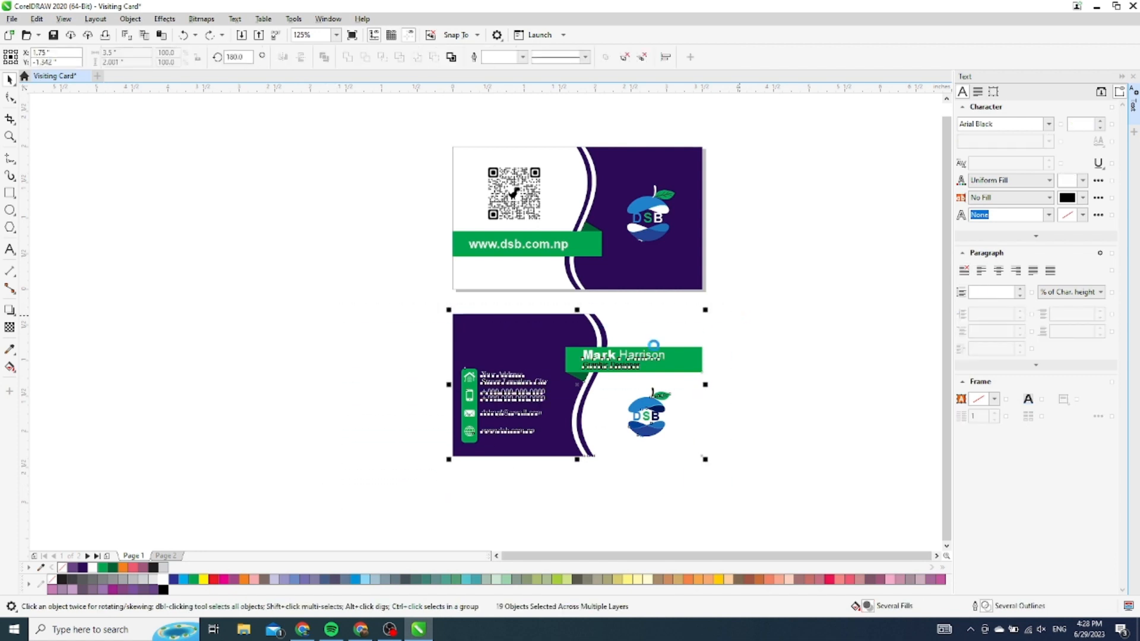
{"action": "key", "text": "ctrl+x"}
{"action": "left_click", "coordinate": [167, 556]}
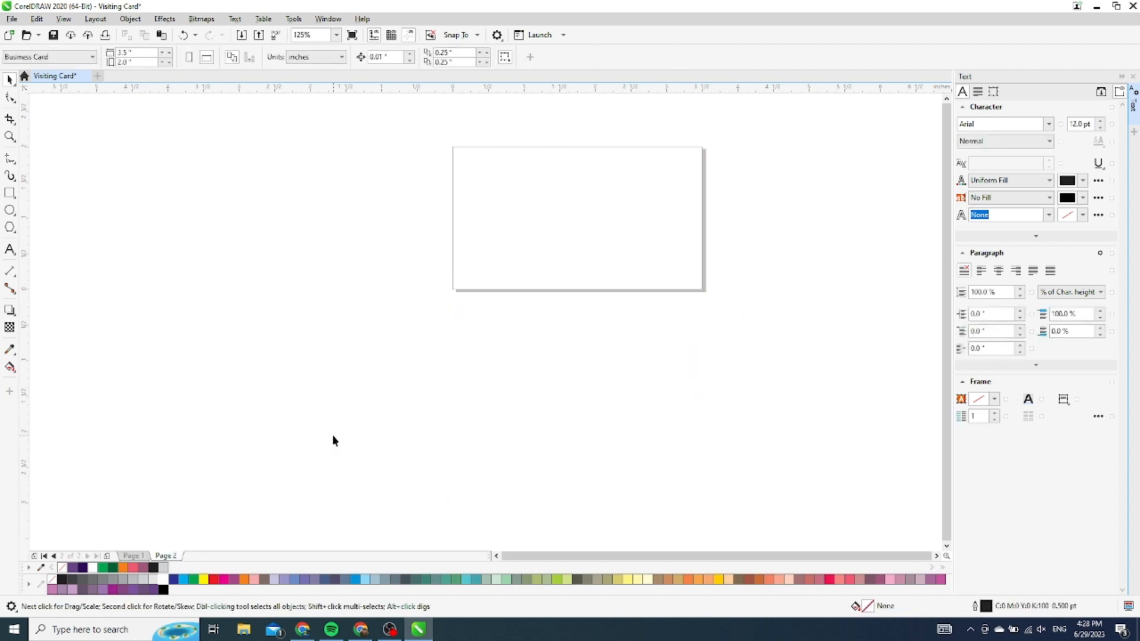
{"action": "key", "text": "ctrl+v"}
{"action": "key", "text": "p"}
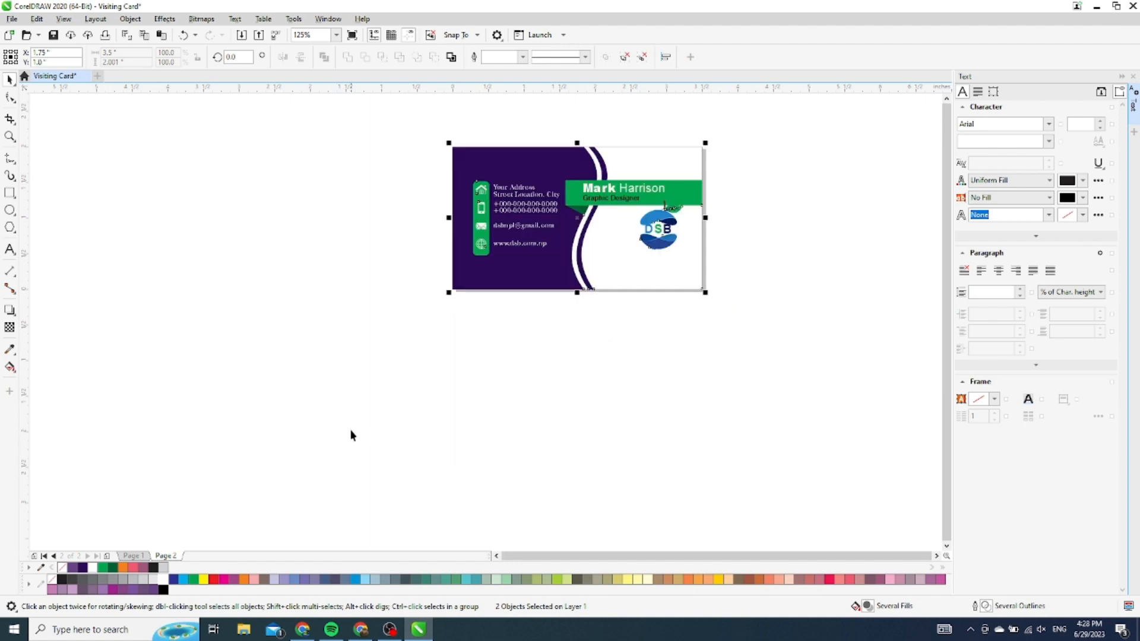
Back on Page 1, select every object of the QR-code front card
{"action": "left_click", "coordinate": [127, 556]}
{"action": "right_click", "coordinate": [408, 274]}
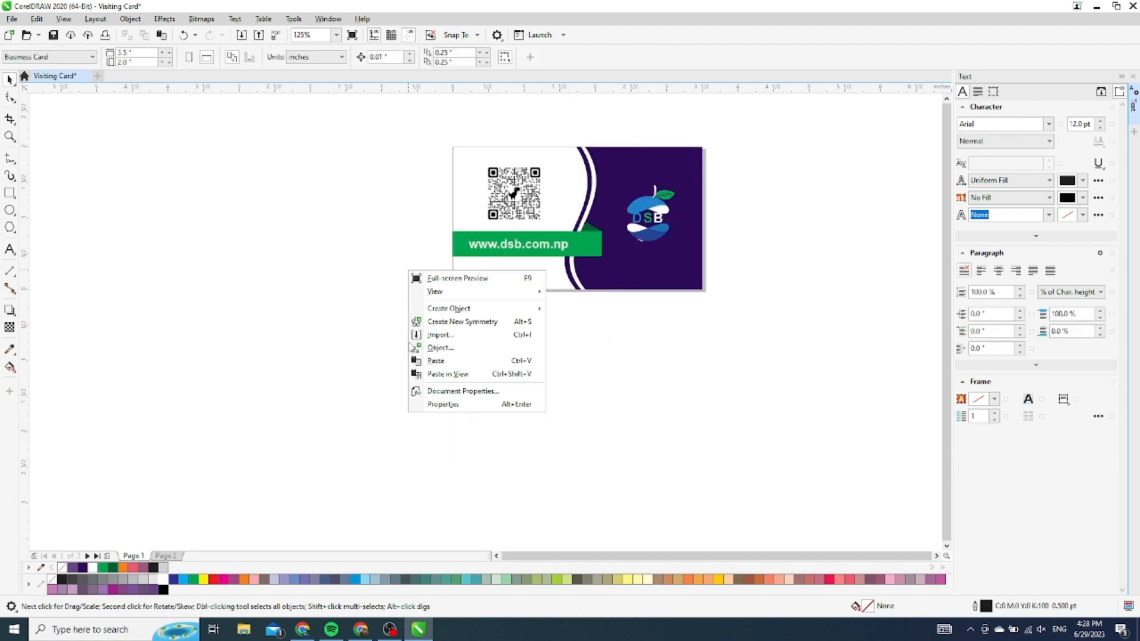
{"action": "left_click", "coordinate": [284, 277]}
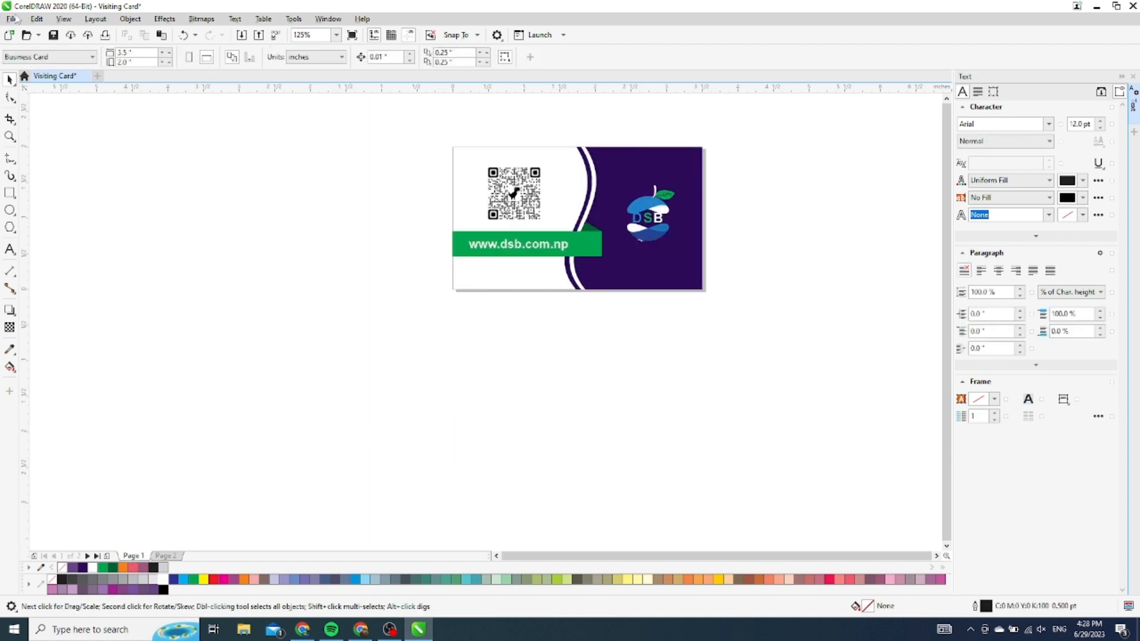
{"action": "left_click_drag", "start_coordinate": [317, 116], "coordinate": [760, 306]}
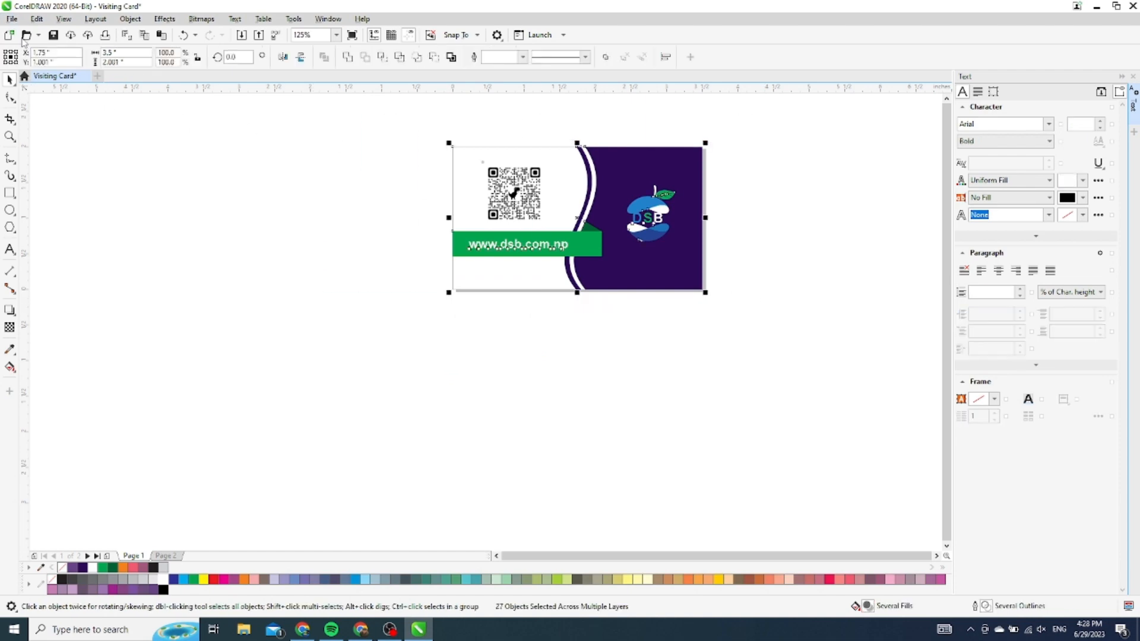
Export Visiting Card as a PDF to the Desktop, covering page range 1-2
{"action": "left_click", "coordinate": [11, 19]}
{"action": "left_click", "coordinate": [61, 229]}
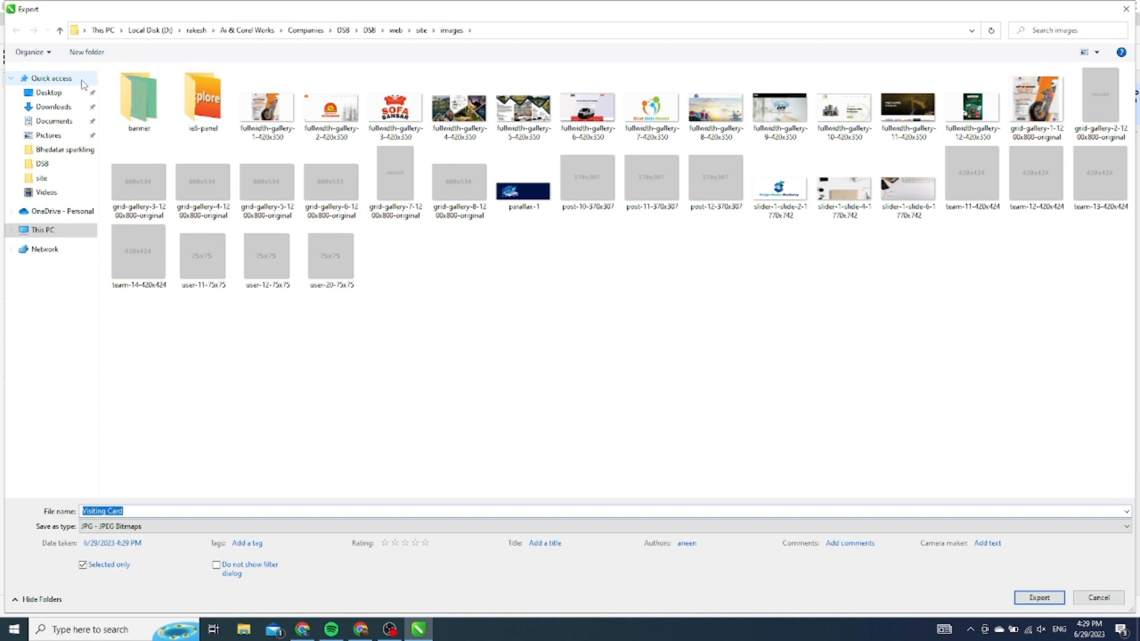
{"action": "left_click", "coordinate": [49, 93]}
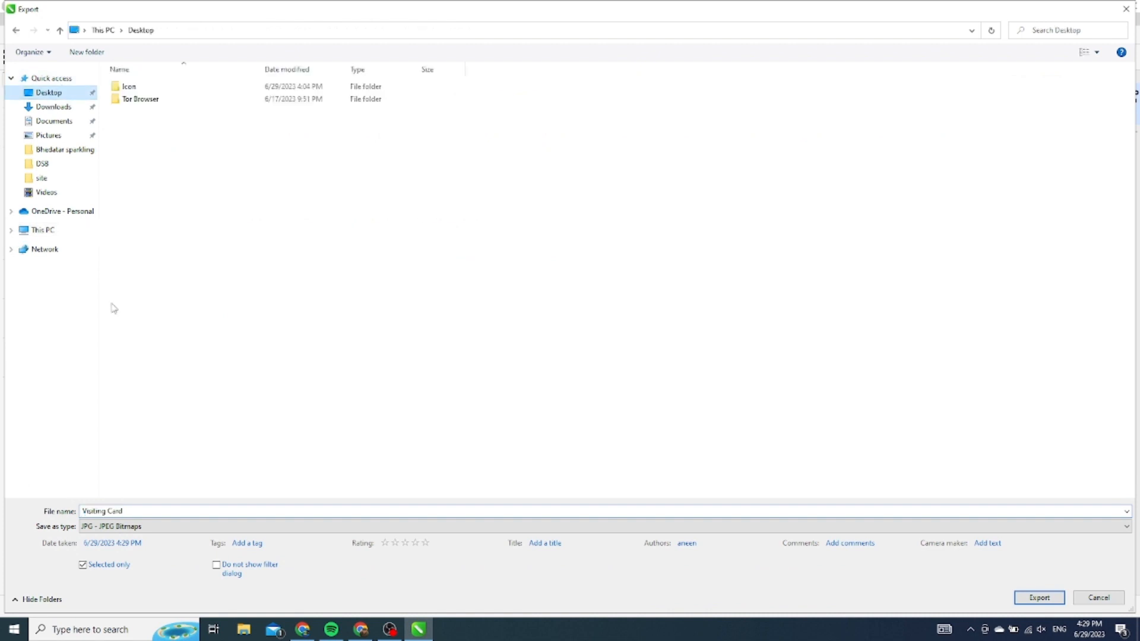
{"action": "left_click", "coordinate": [157, 527]}
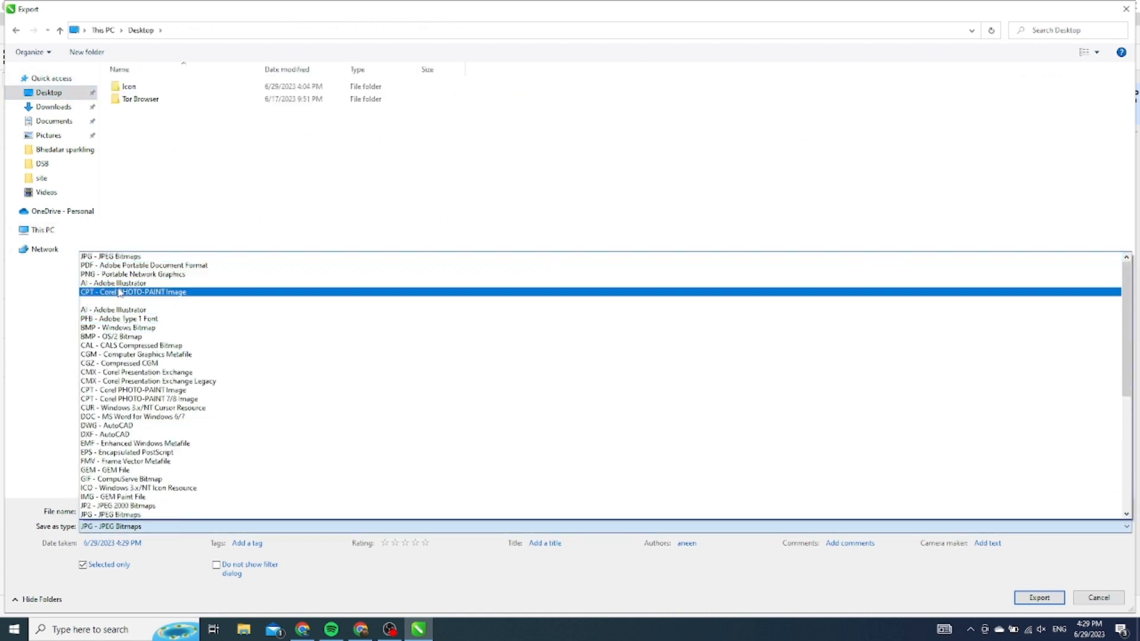
{"action": "left_click", "coordinate": [118, 266]}
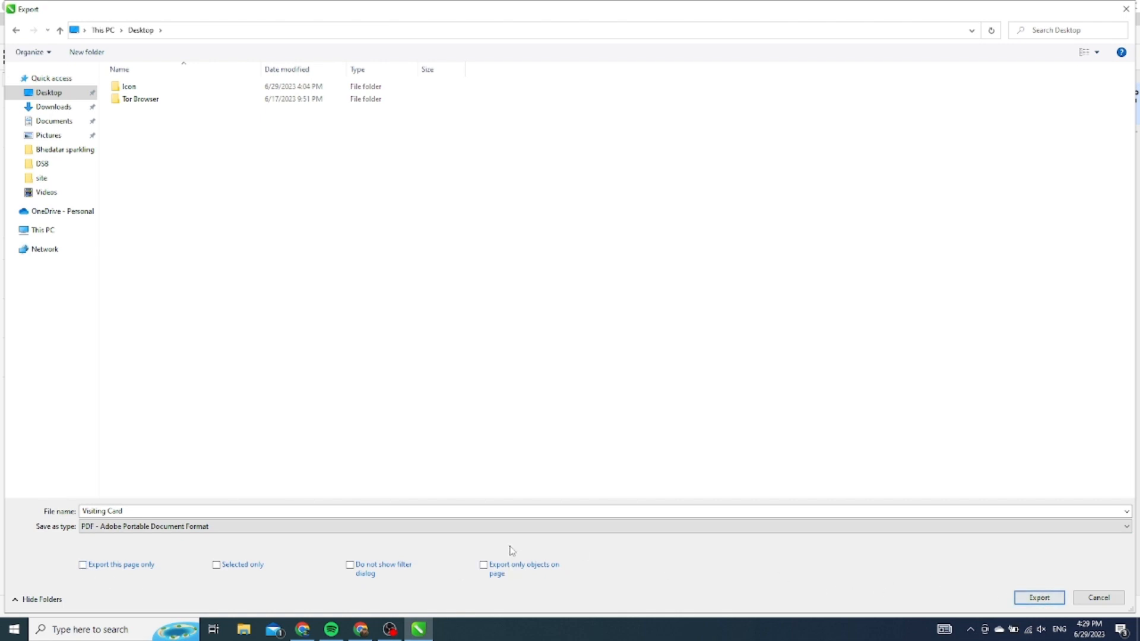
{"action": "left_click", "coordinate": [1034, 598]}
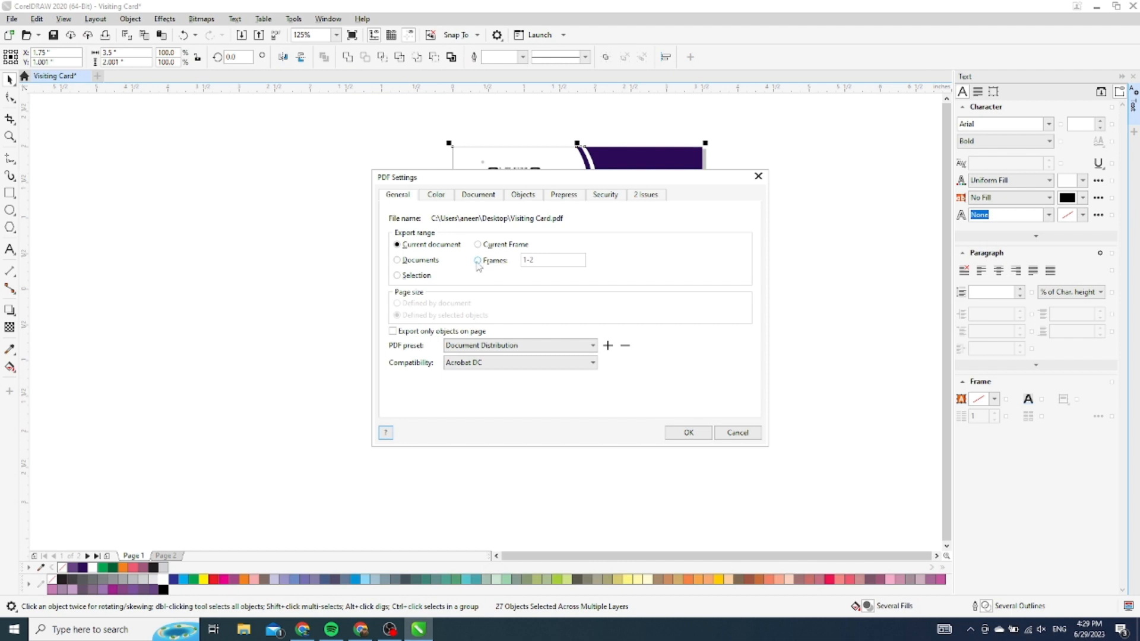
{"action": "left_click", "coordinate": [478, 261]}
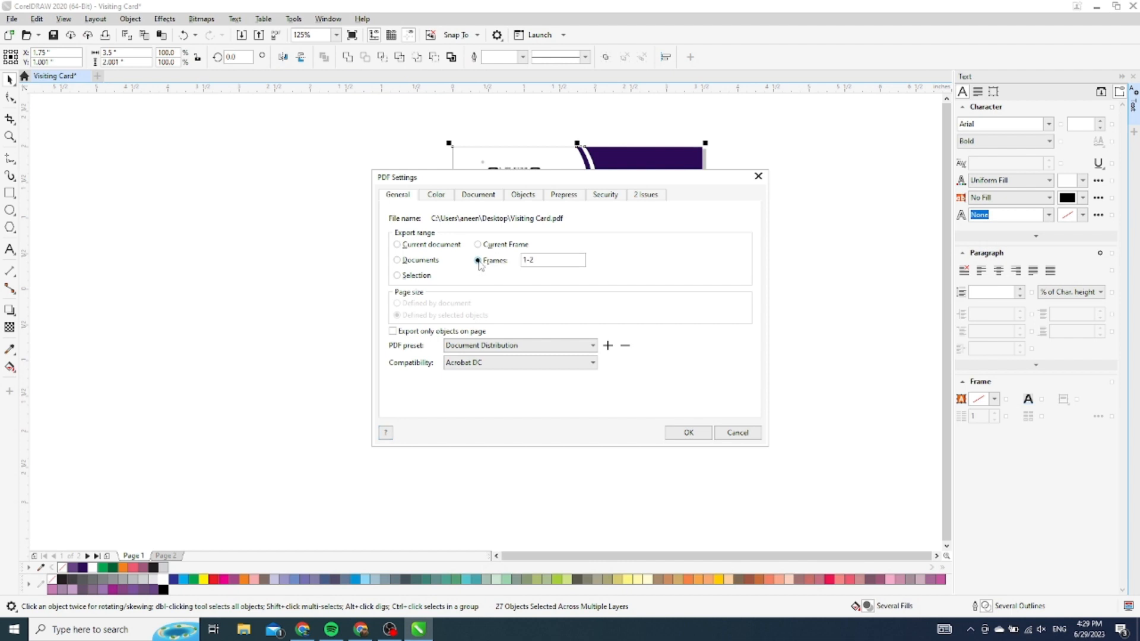
{"action": "left_click", "coordinate": [691, 433]}
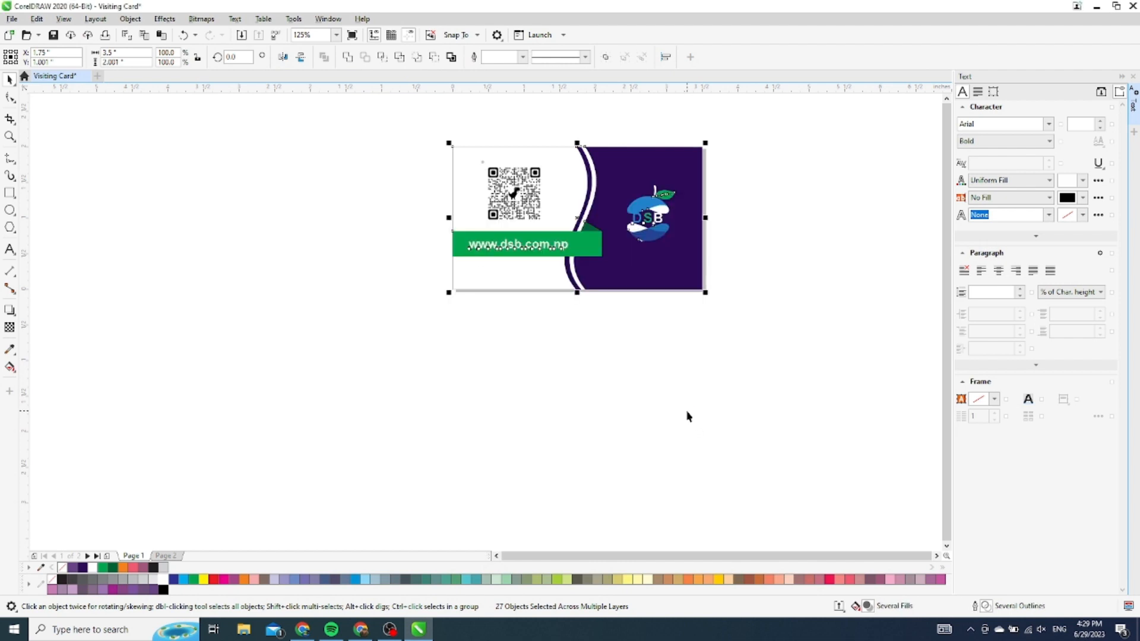
{"action": "left_click", "coordinate": [597, 401]}
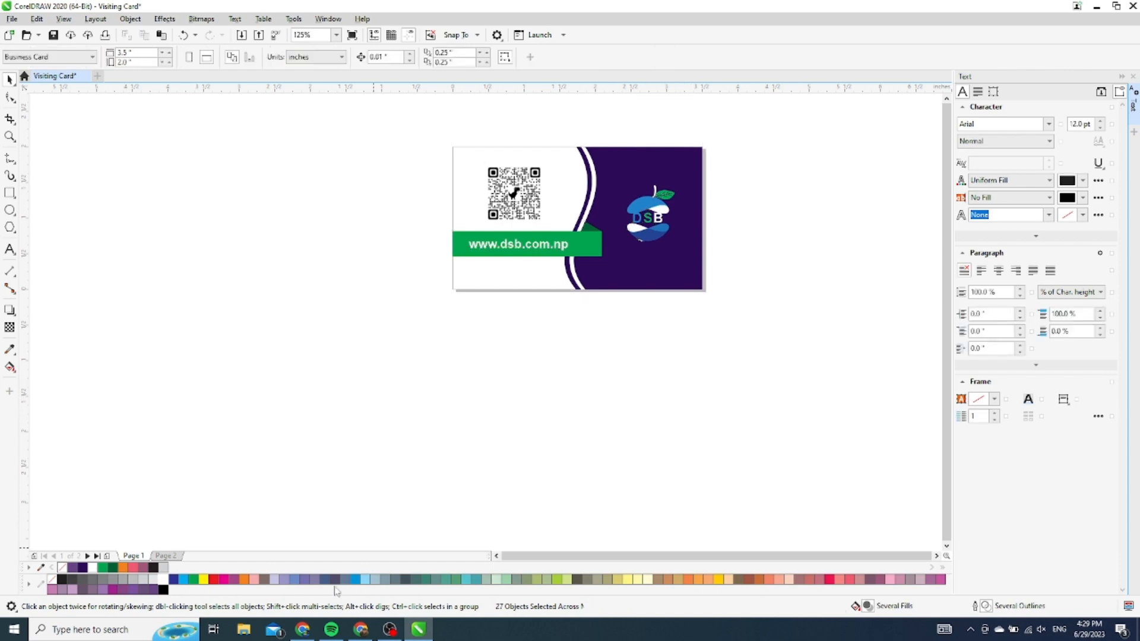
Open the exported Visiting Card PDF from the Desktop folder in File Explorer
{"action": "left_click", "coordinate": [244, 630]}
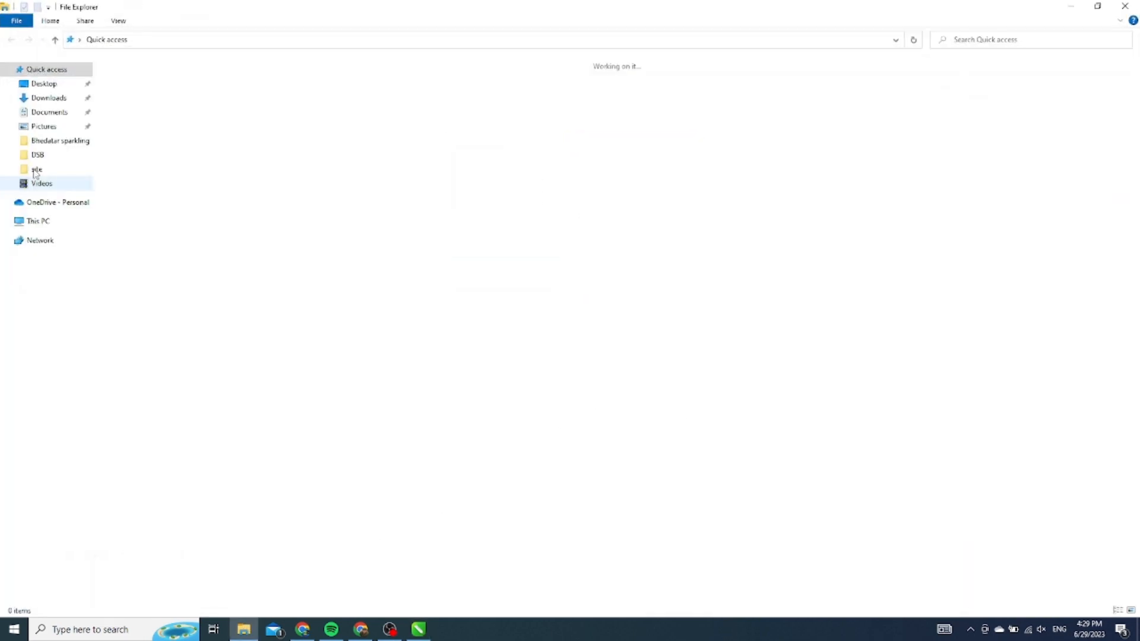
{"action": "left_click", "coordinate": [51, 86]}
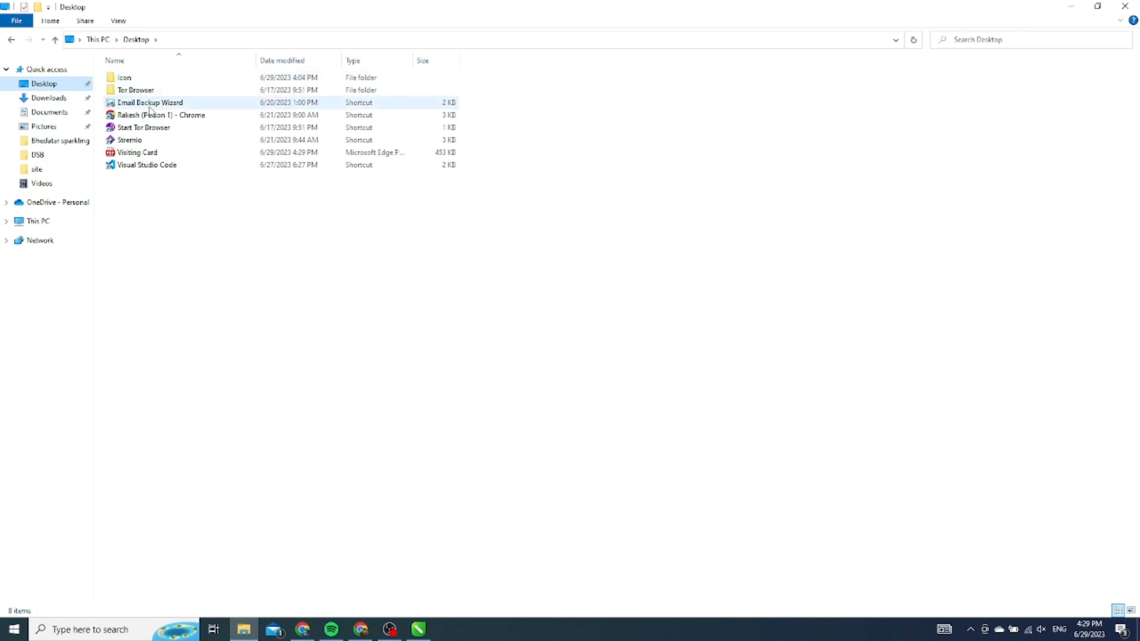
{"action": "double_click", "coordinate": [140, 153]}
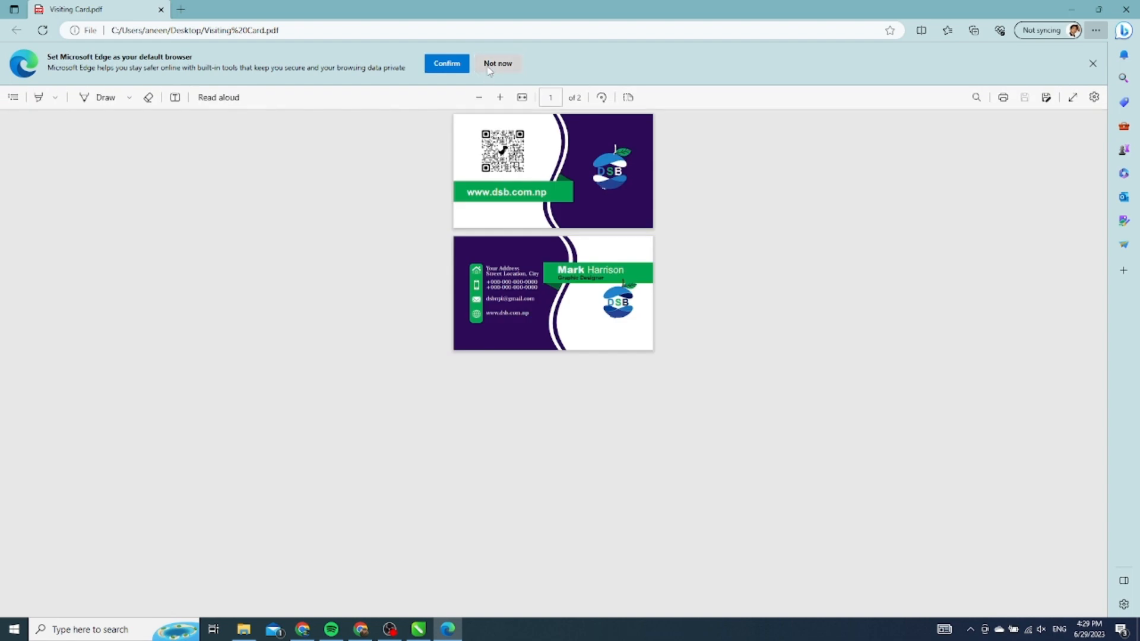
Dismiss Edge's default-browser banner, zoom in three times to inspect the cards, then close the tab
{"action": "left_click", "coordinate": [494, 64]}
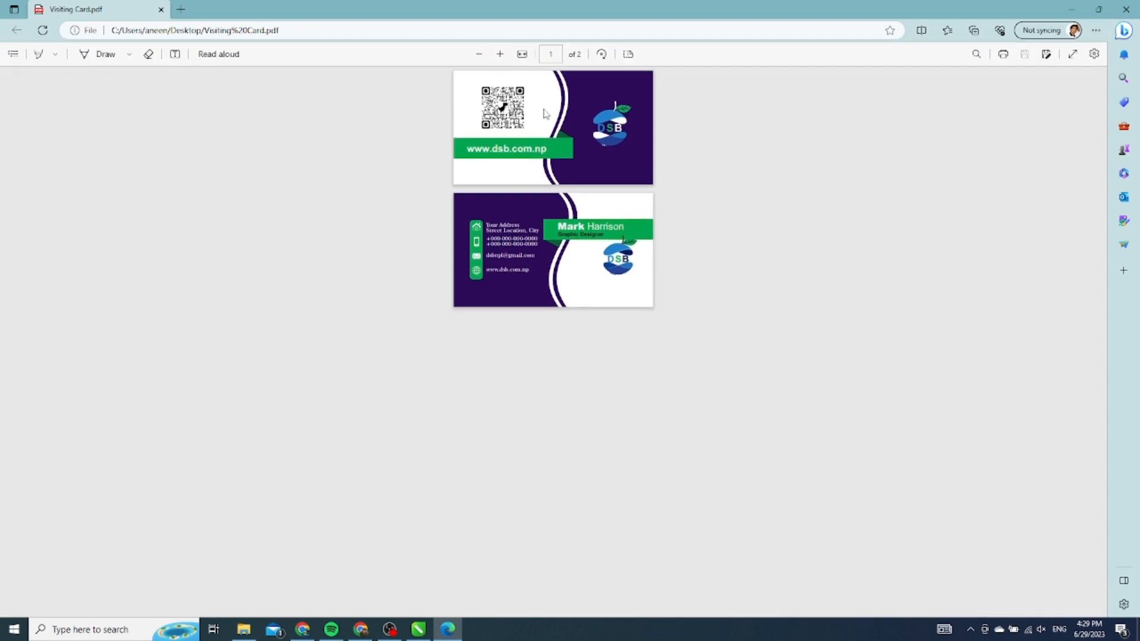
{"action": "left_click", "coordinate": [501, 54]}
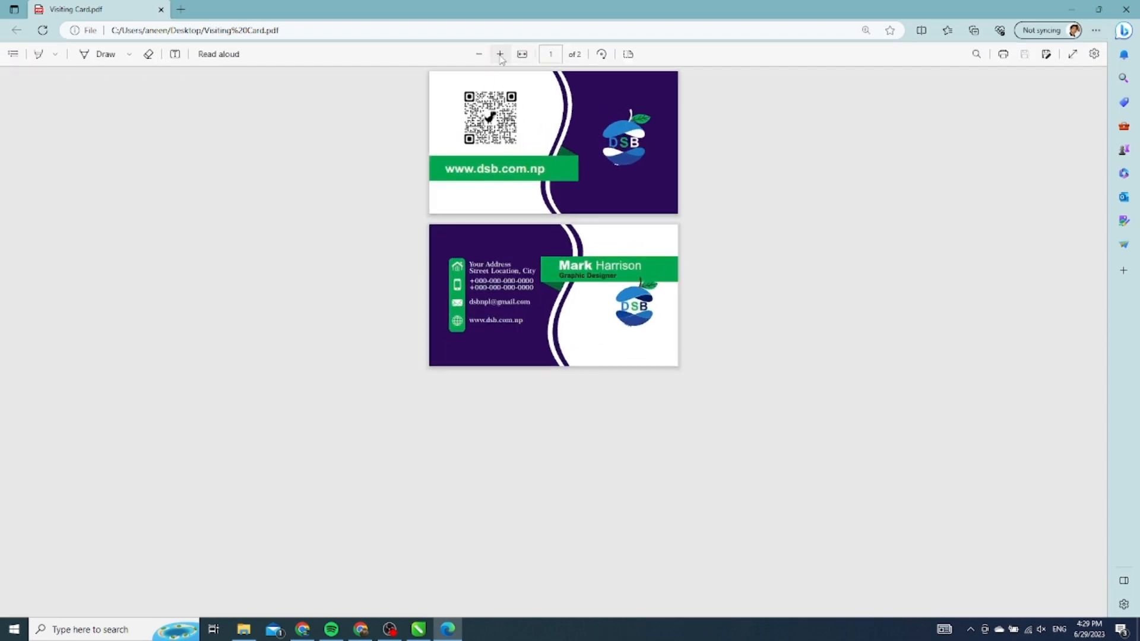
{"action": "left_click", "coordinate": [500, 54]}
{"action": "left_click", "coordinate": [500, 54]}
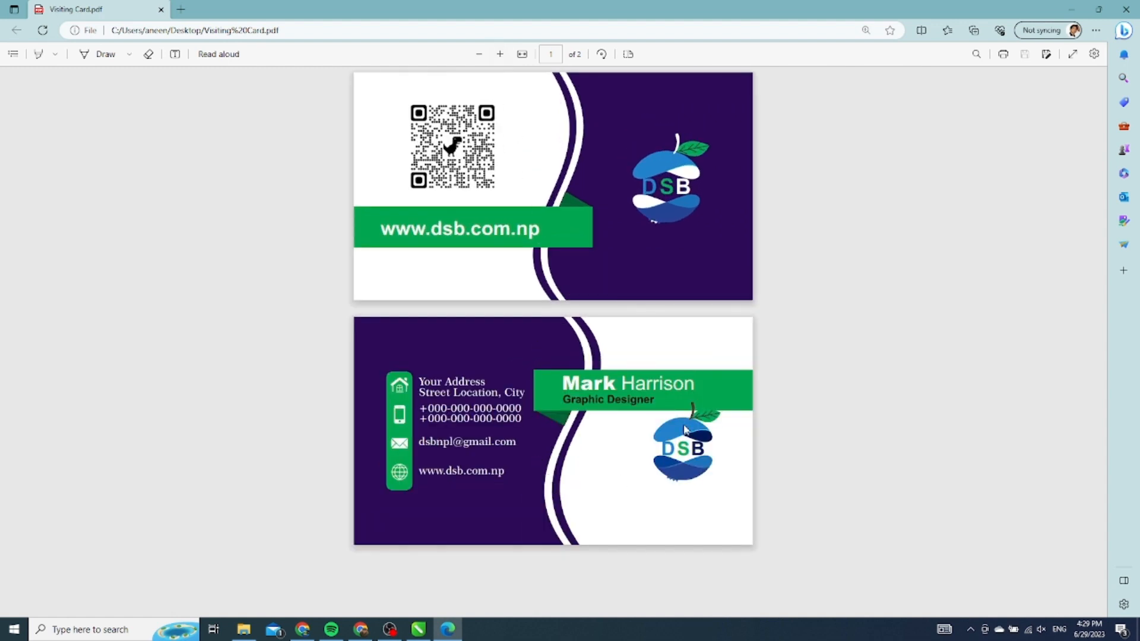
{"action": "left_click", "coordinate": [161, 9]}
In CorelDRAW, go to Page 2 and ungroup all parts of the DSB logo
{"action": "left_click", "coordinate": [423, 624]}
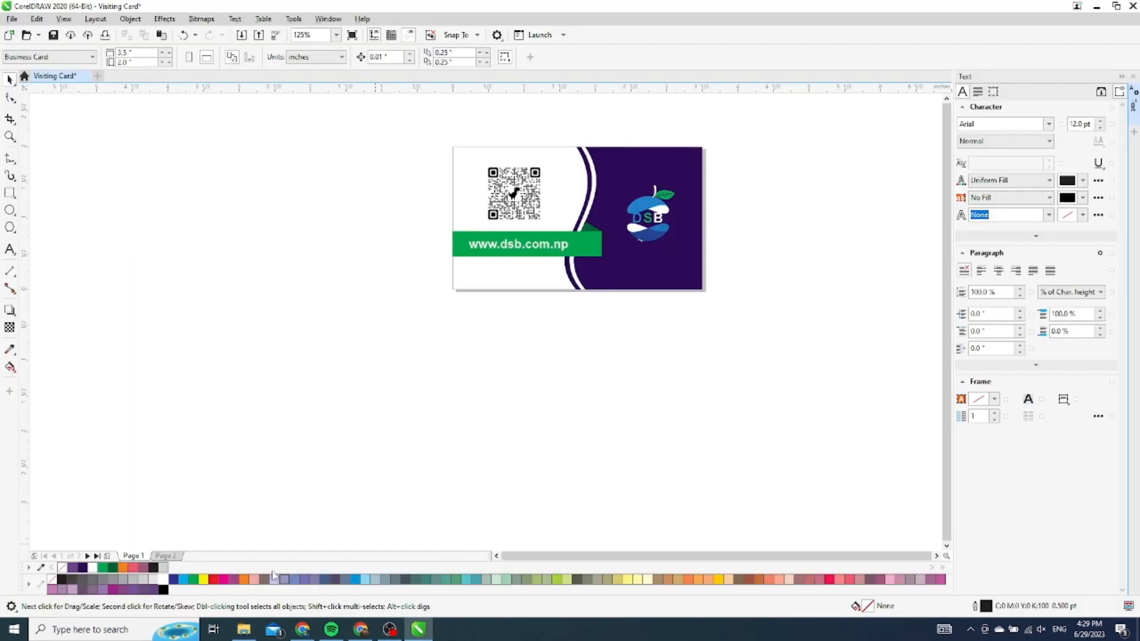
{"action": "left_click", "coordinate": [166, 556]}
{"action": "scroll", "coordinate": [659, 228], "scroll_direction": "up", "scroll_amount": 2}
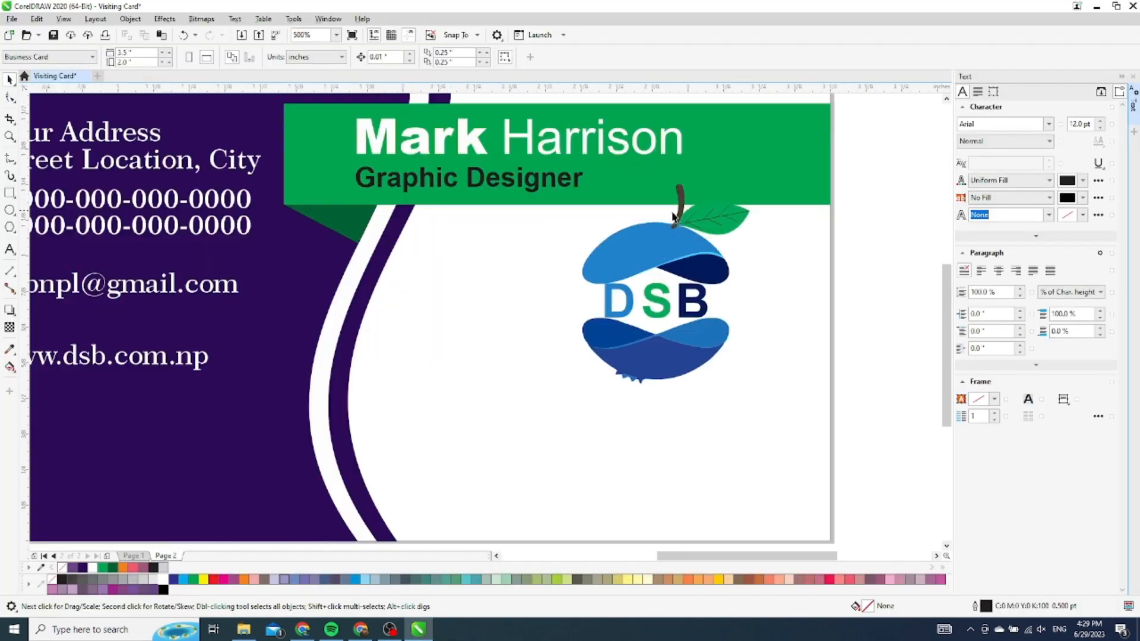
{"action": "left_click", "coordinate": [662, 254]}
{"action": "scroll", "coordinate": [703, 266], "scroll_direction": "down", "scroll_amount": 1}
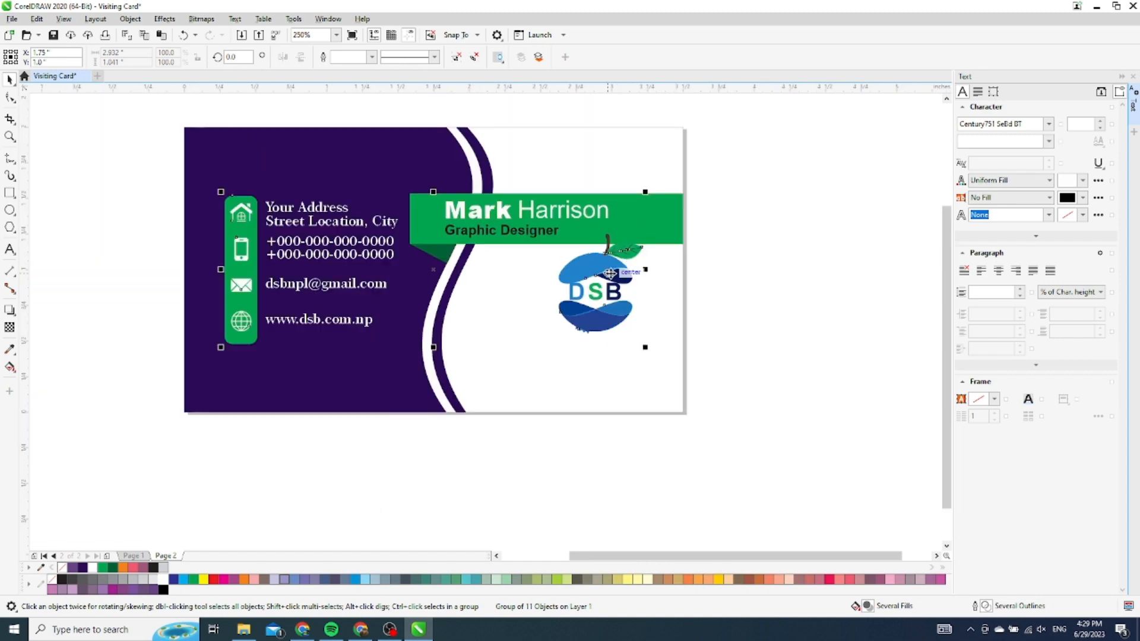
{"action": "right_click", "coordinate": [612, 261]}
{"action": "left_click", "coordinate": [653, 287]}
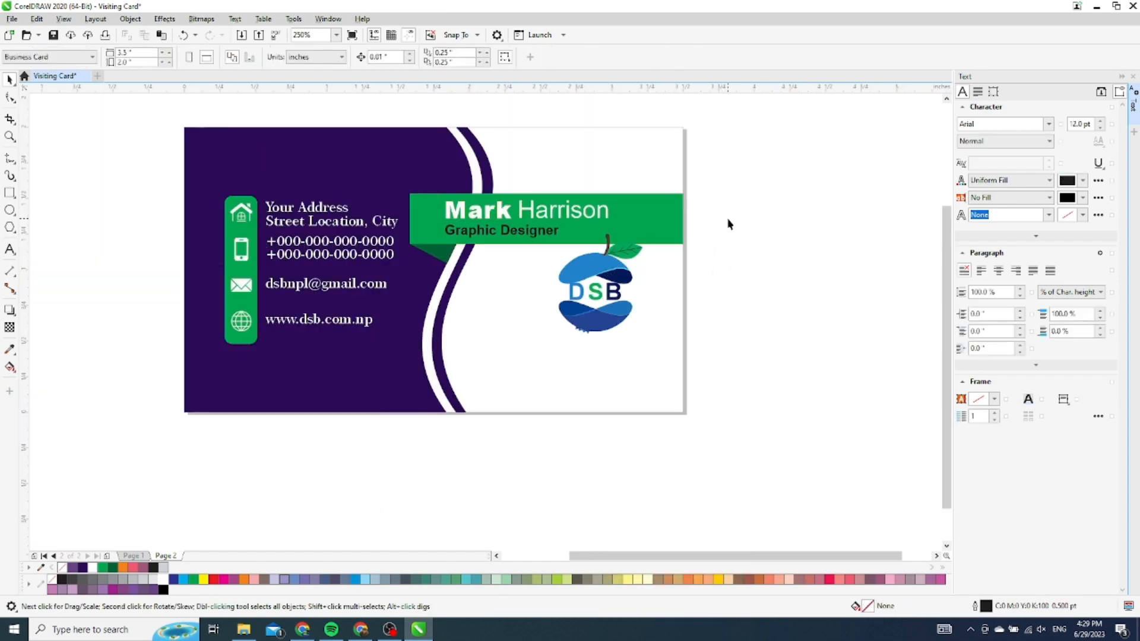
Move the logo pieces down and left below the name banner, then return to Page 1
{"action": "left_click_drag", "start_coordinate": [729, 221], "coordinate": [554, 388]}
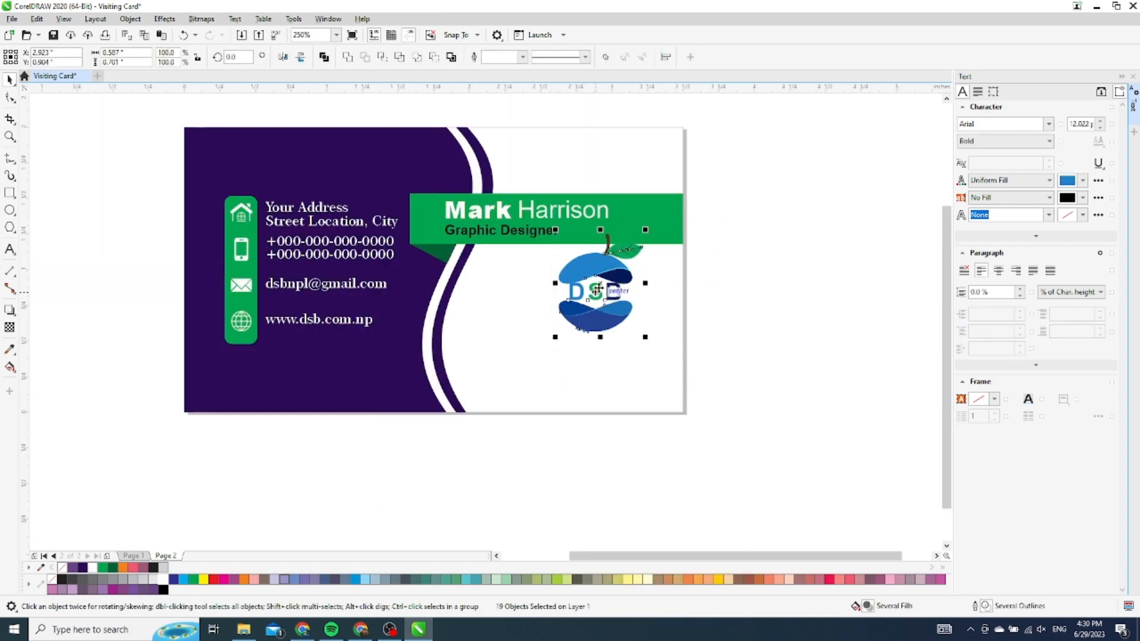
{"action": "left_click_drag", "start_coordinate": [599, 285], "coordinate": [573, 320]}
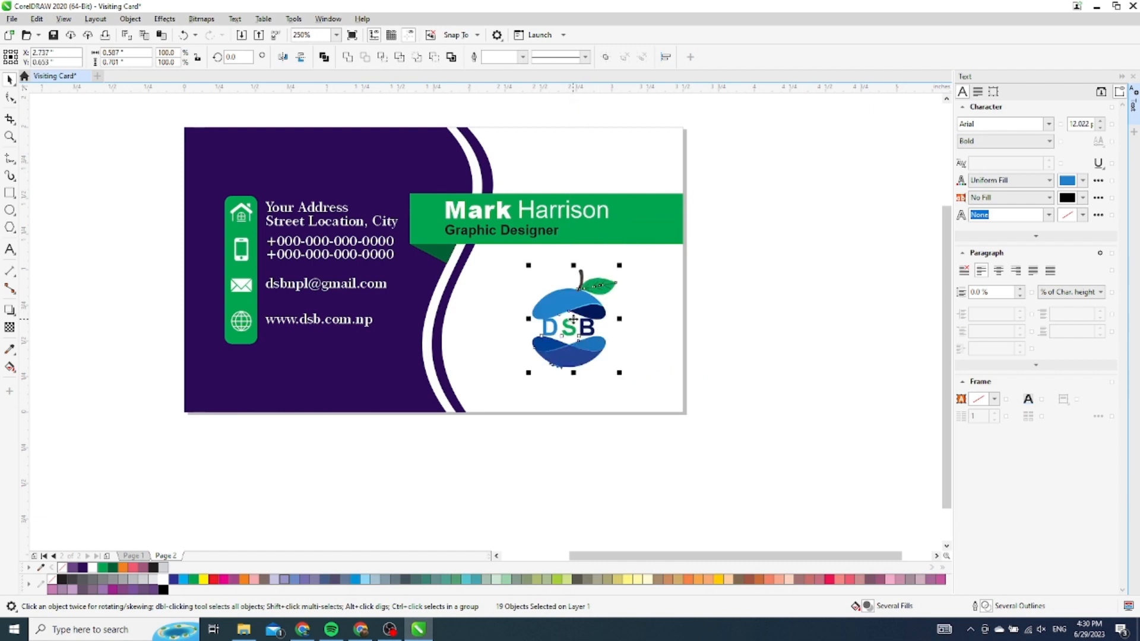
{"action": "left_click", "coordinate": [738, 318]}
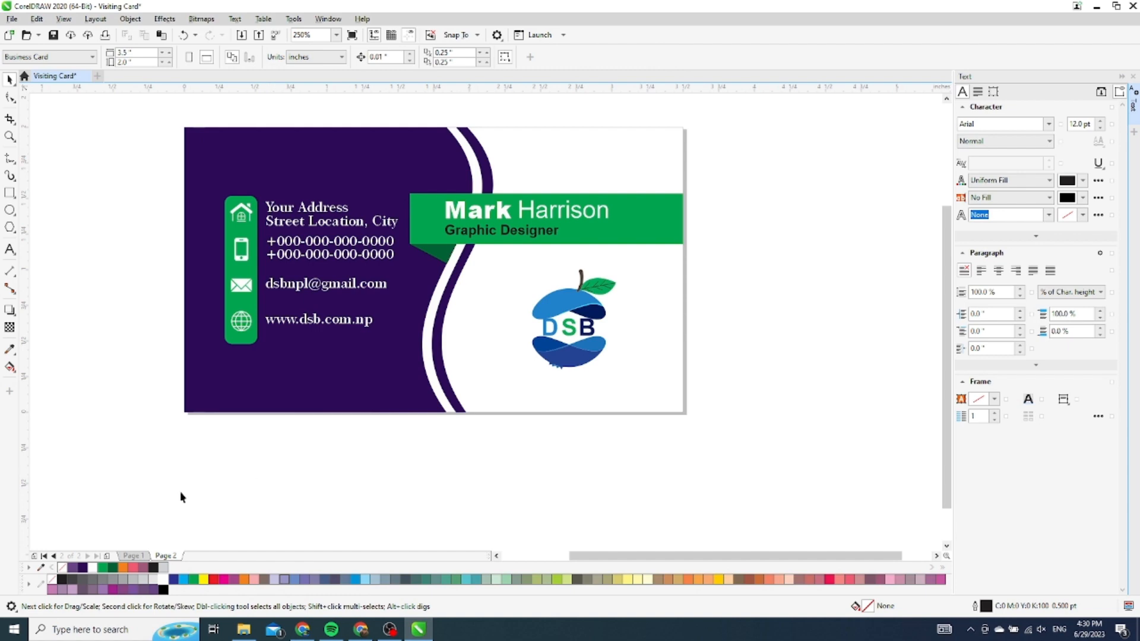
{"action": "left_click", "coordinate": [132, 556]}
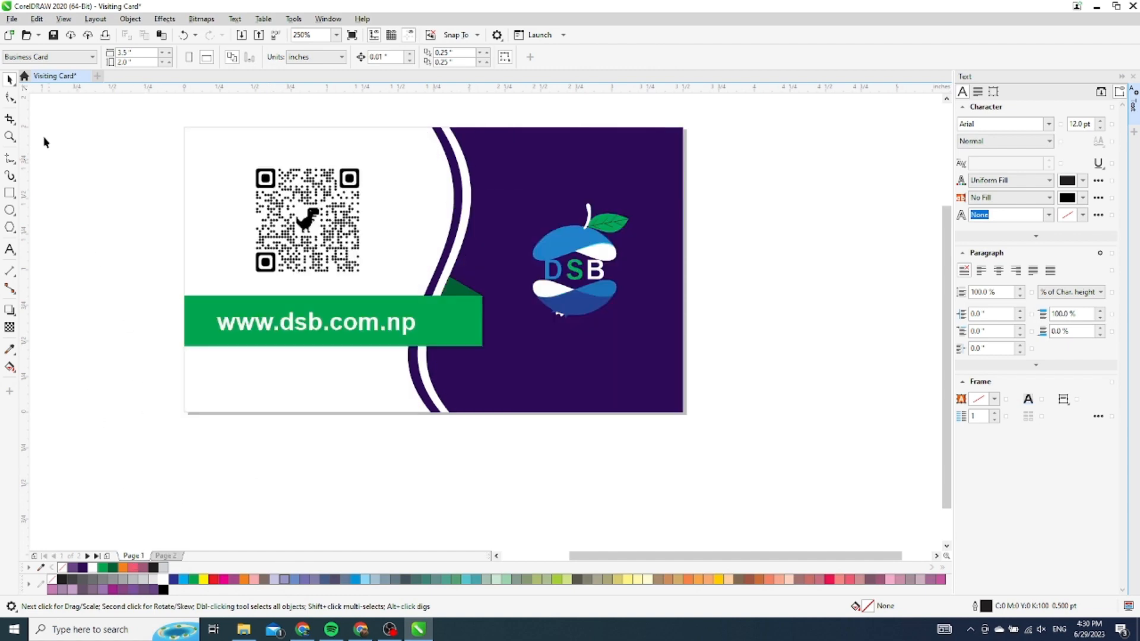
{"action": "left_click", "coordinate": [12, 19]}
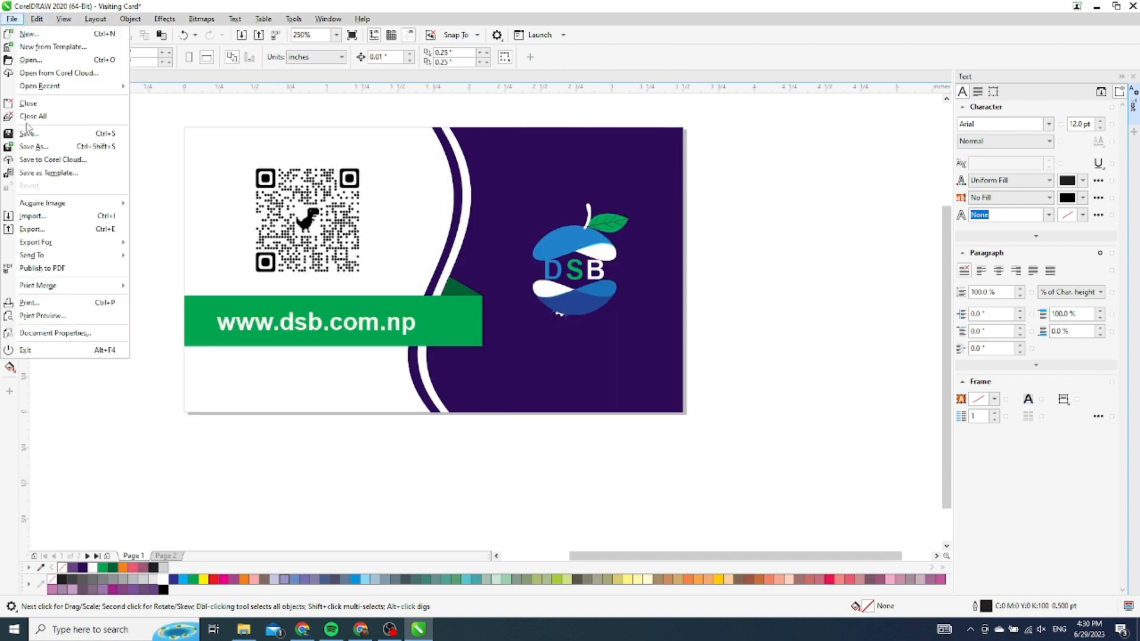
Re-export the card, replacing Visiting Card.pdf on the Desktop, and open it in Edge
{"action": "left_click", "coordinate": [48, 229]}
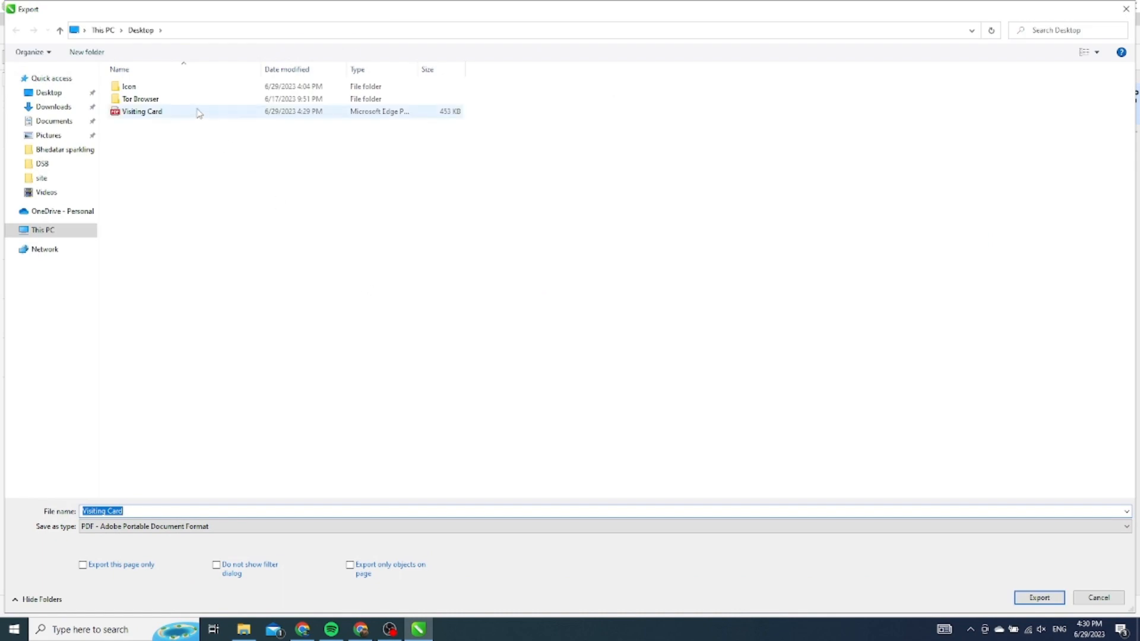
{"action": "left_click", "coordinate": [199, 113]}
{"action": "left_click", "coordinate": [1035, 598]}
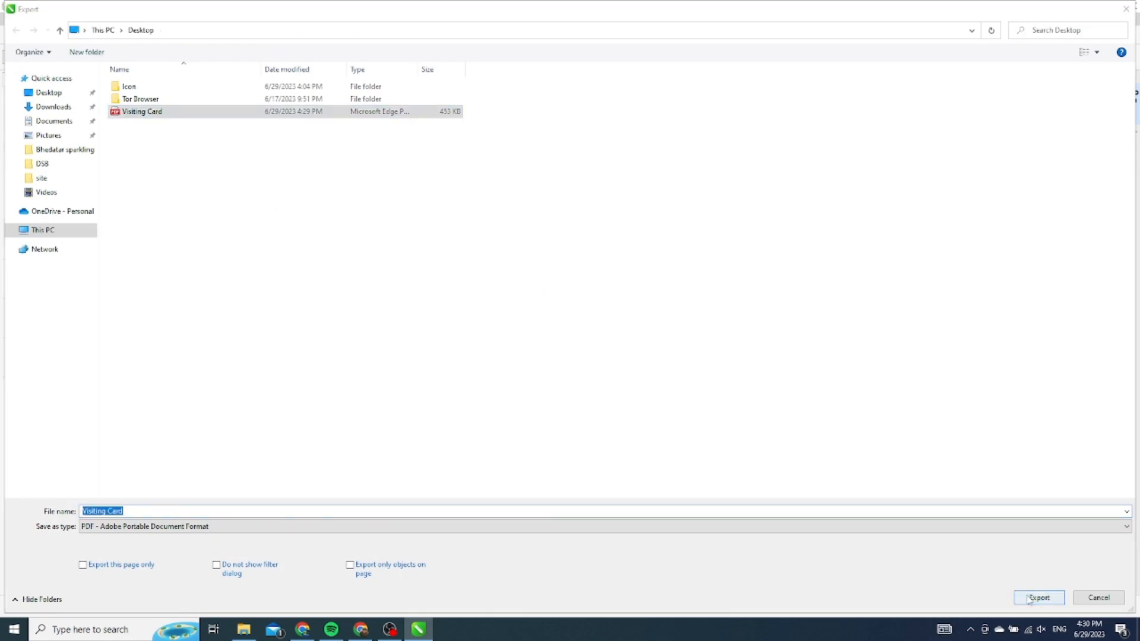
{"action": "left_click", "coordinate": [604, 316]}
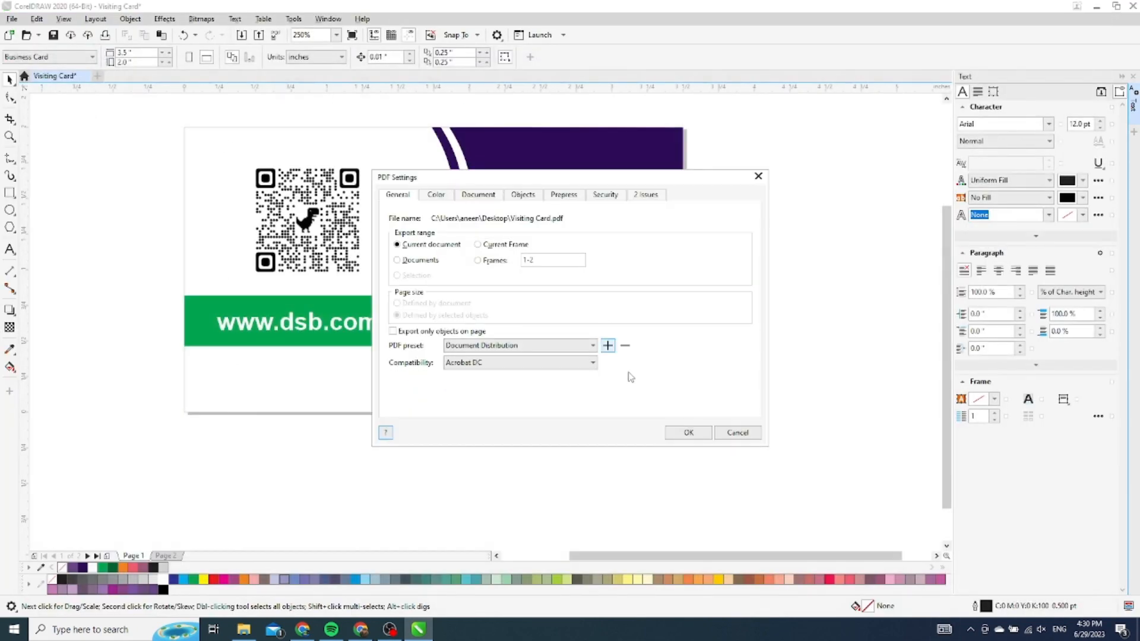
{"action": "left_click", "coordinate": [692, 433]}
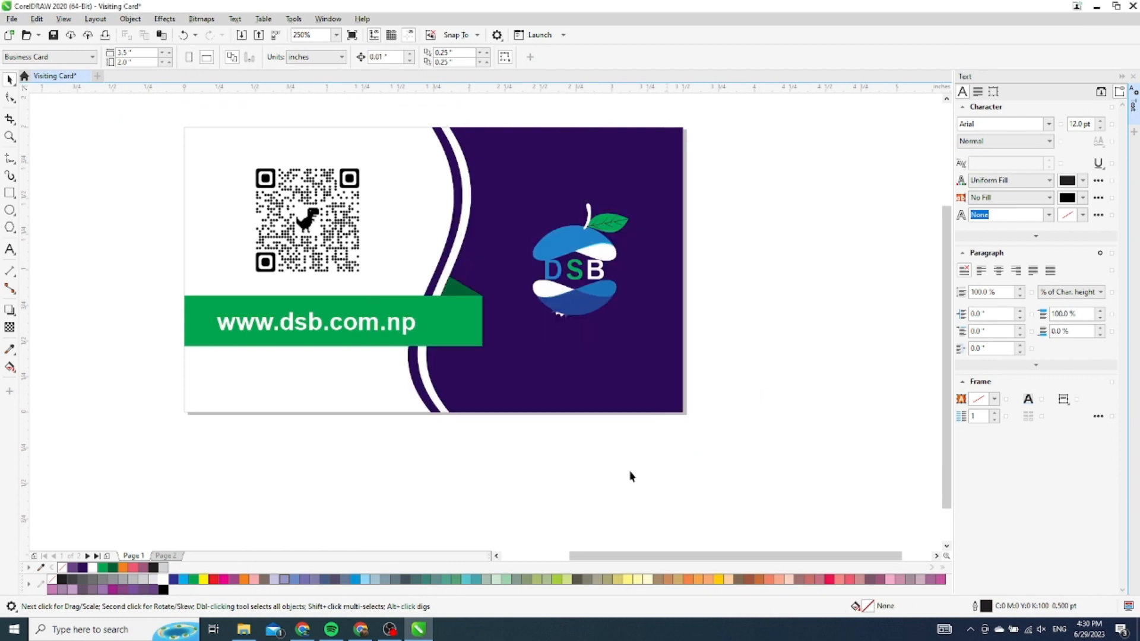
{"action": "left_click", "coordinate": [243, 629]}
{"action": "double_click", "coordinate": [111, 154]}
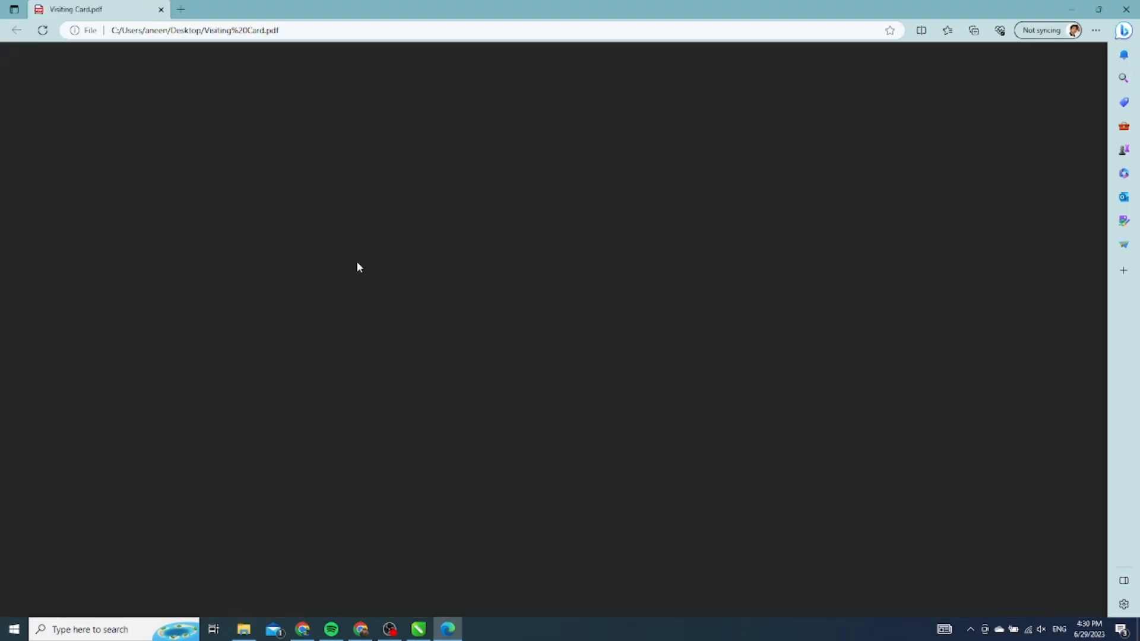